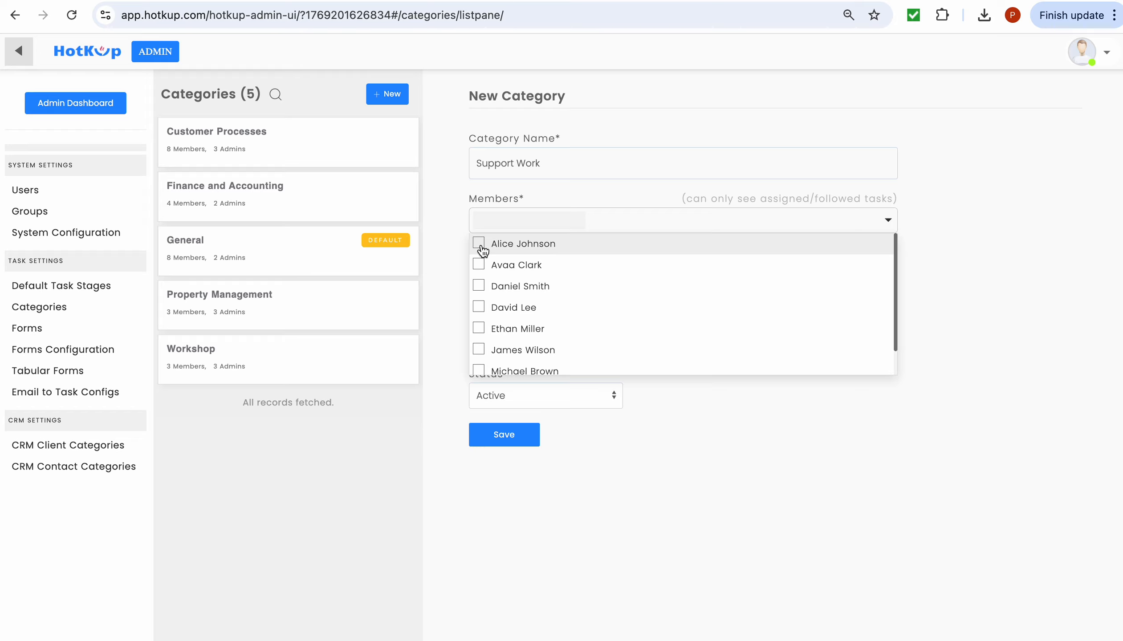
- Tick five users as members of the new category
{"action": "left_click", "coordinate": [482, 250]}
{"action": "left_click", "coordinate": [481, 269]}
{"action": "left_click", "coordinate": [482, 290]}
{"action": "left_click", "coordinate": [481, 334]}
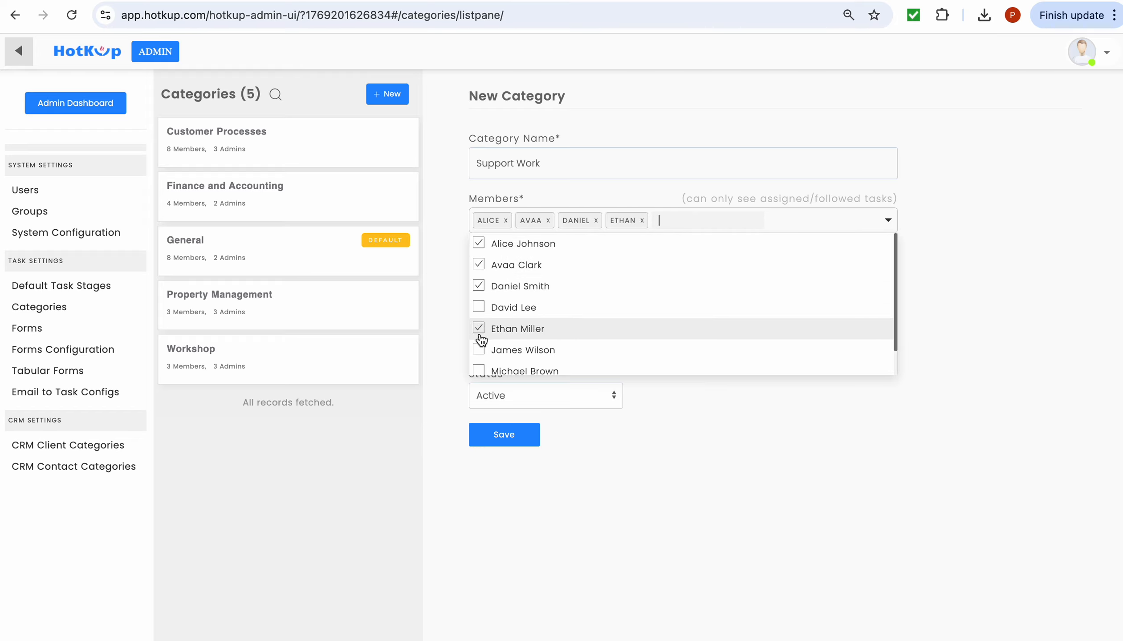
{"action": "left_click", "coordinate": [480, 334]}
{"action": "scroll", "coordinate": [481, 330], "scroll_direction": "down", "scroll_amount": 1}
{"action": "left_click", "coordinate": [480, 322]}
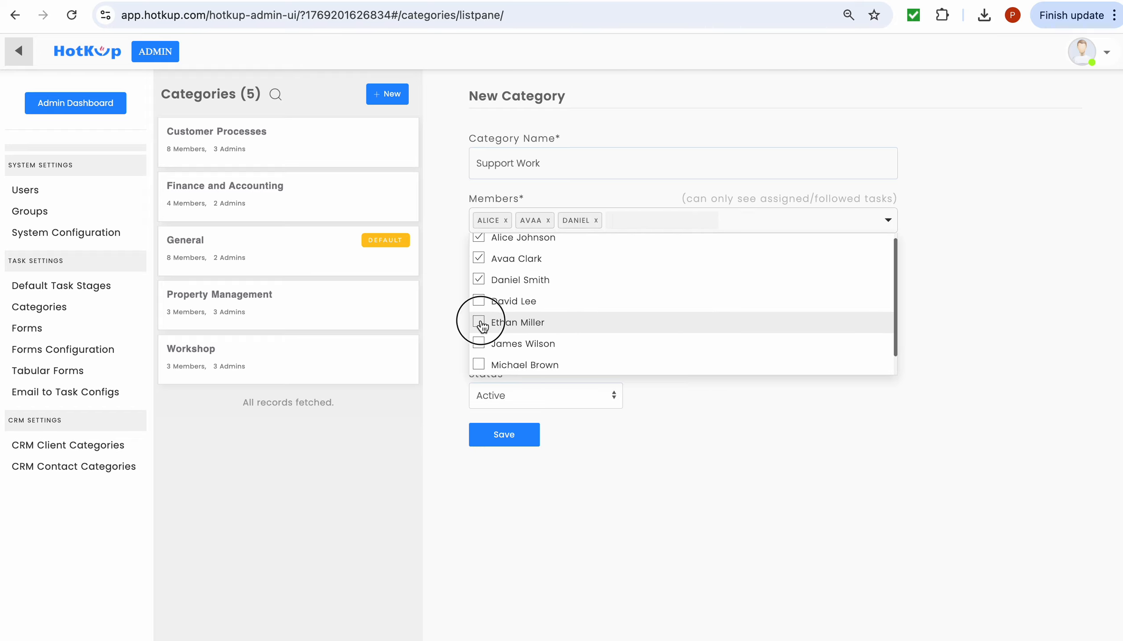
{"action": "left_click", "coordinate": [478, 366]}
{"action": "left_click", "coordinate": [722, 396]}
- Make four users category admins and save the Support Work category
{"action": "left_click", "coordinate": [672, 283]}
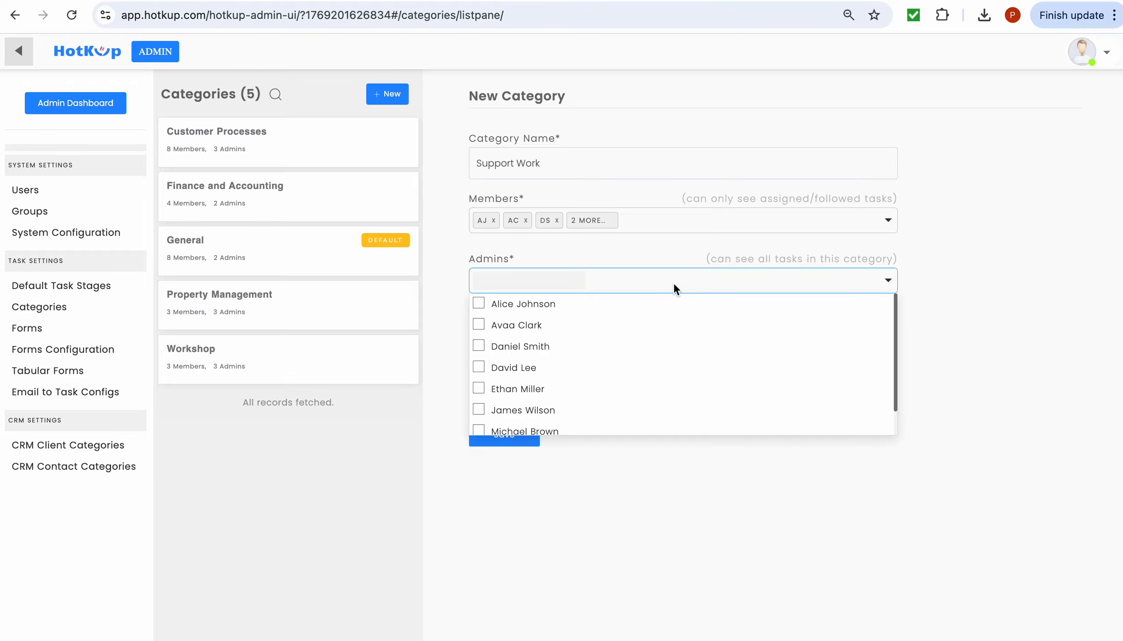
{"action": "scroll", "coordinate": [642, 357], "scroll_direction": "down", "scroll_amount": 1}
{"action": "left_click", "coordinate": [541, 404]}
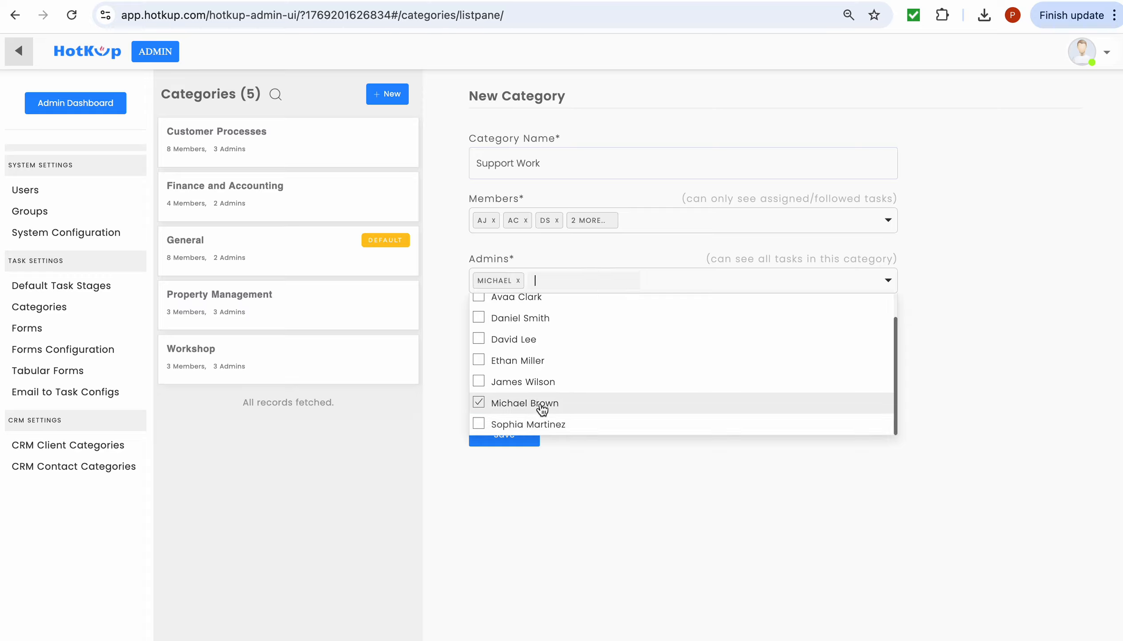
{"action": "left_click", "coordinate": [540, 384]}
{"action": "left_click", "coordinate": [537, 364]}
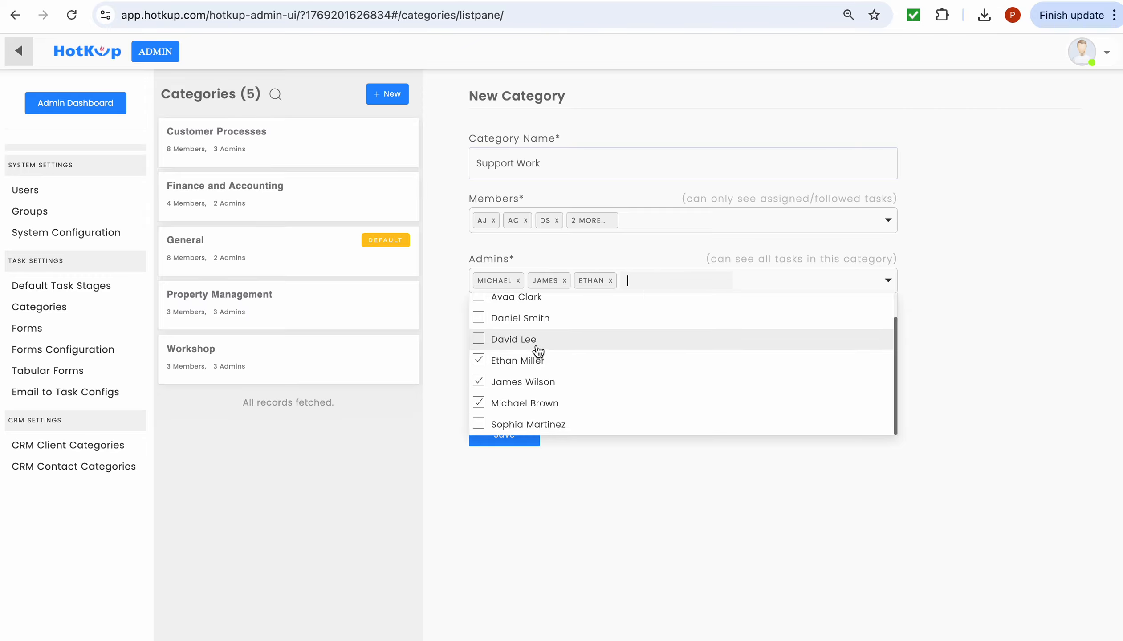
{"action": "left_click", "coordinate": [537, 346]}
{"action": "left_click", "coordinate": [611, 491]}
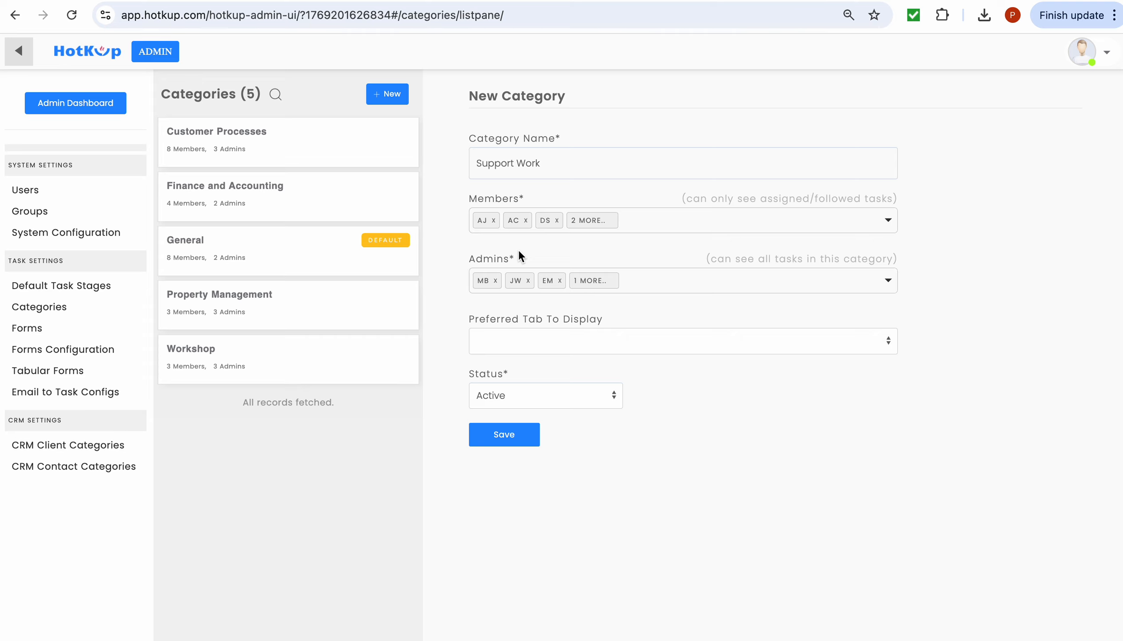
{"action": "left_click", "coordinate": [496, 436]}
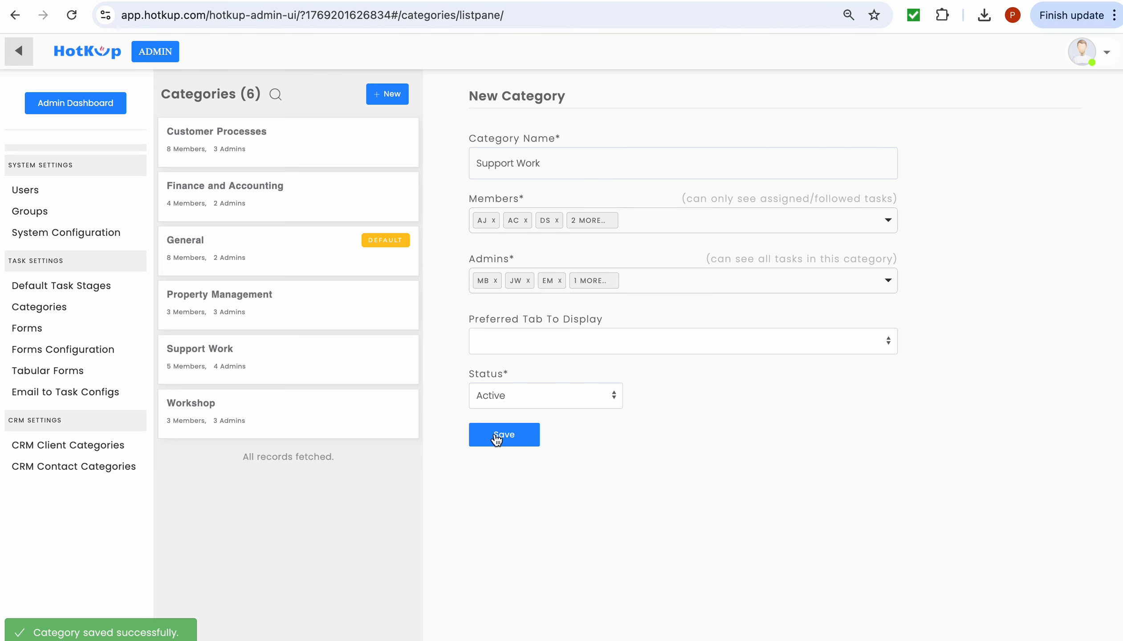
- Add a workflow named 'Support Process' to Support Work and open its setup wizard
{"action": "left_click", "coordinate": [285, 353]}
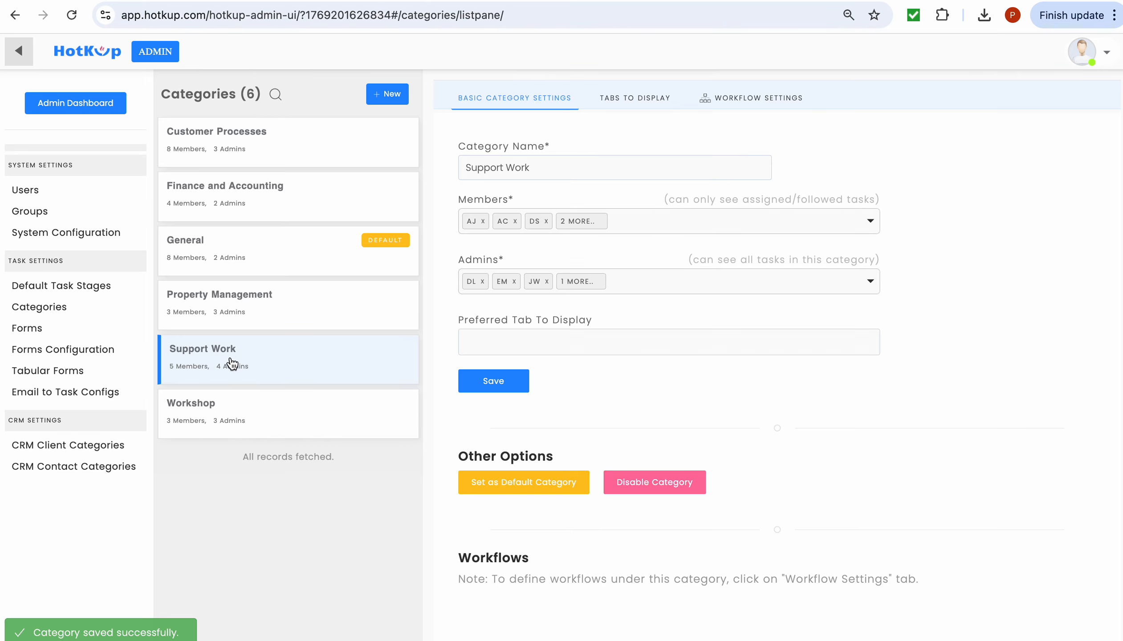
{"action": "left_click", "coordinate": [752, 102]}
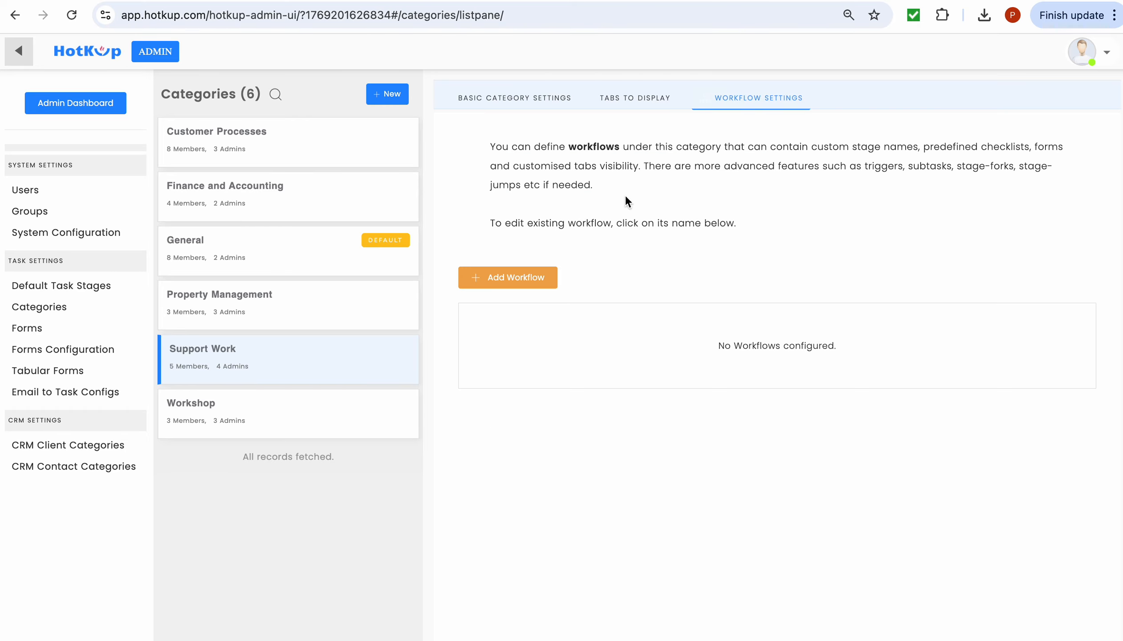
{"action": "left_click", "coordinate": [506, 279]}
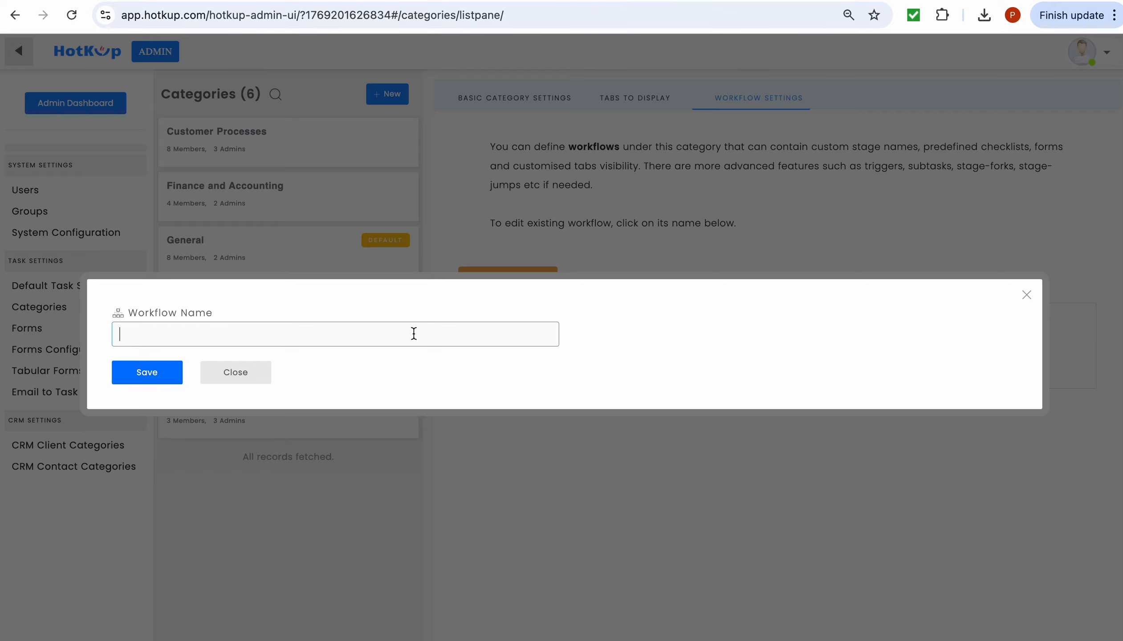
{"action": "type", "text": "Support Process"}
{"action": "left_click", "coordinate": [179, 377]}
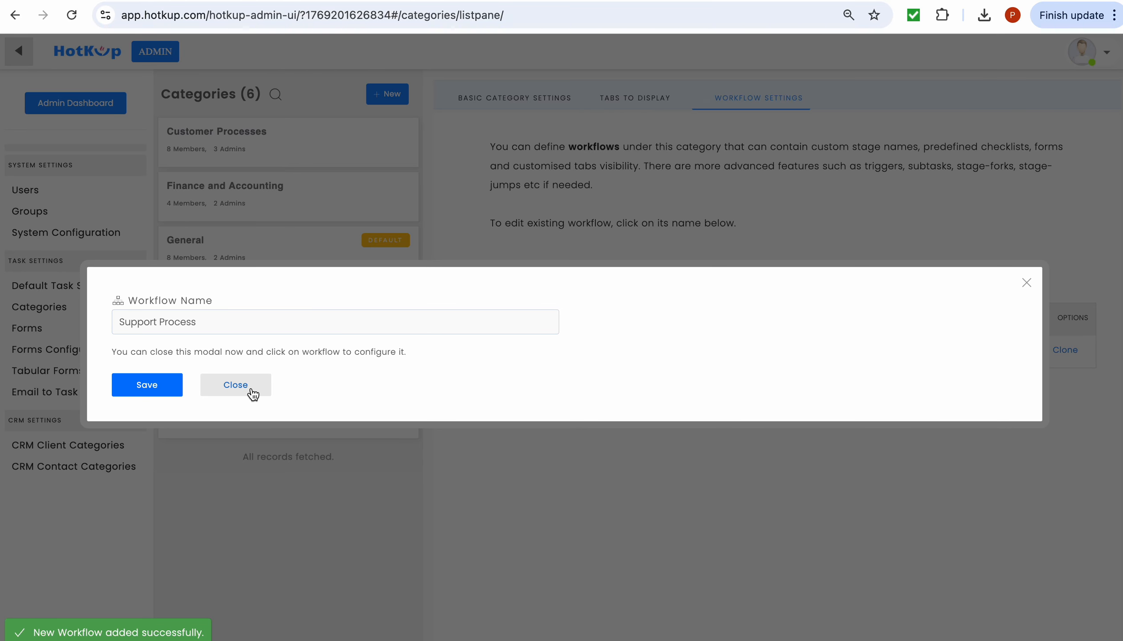
{"action": "left_click", "coordinate": [251, 389]}
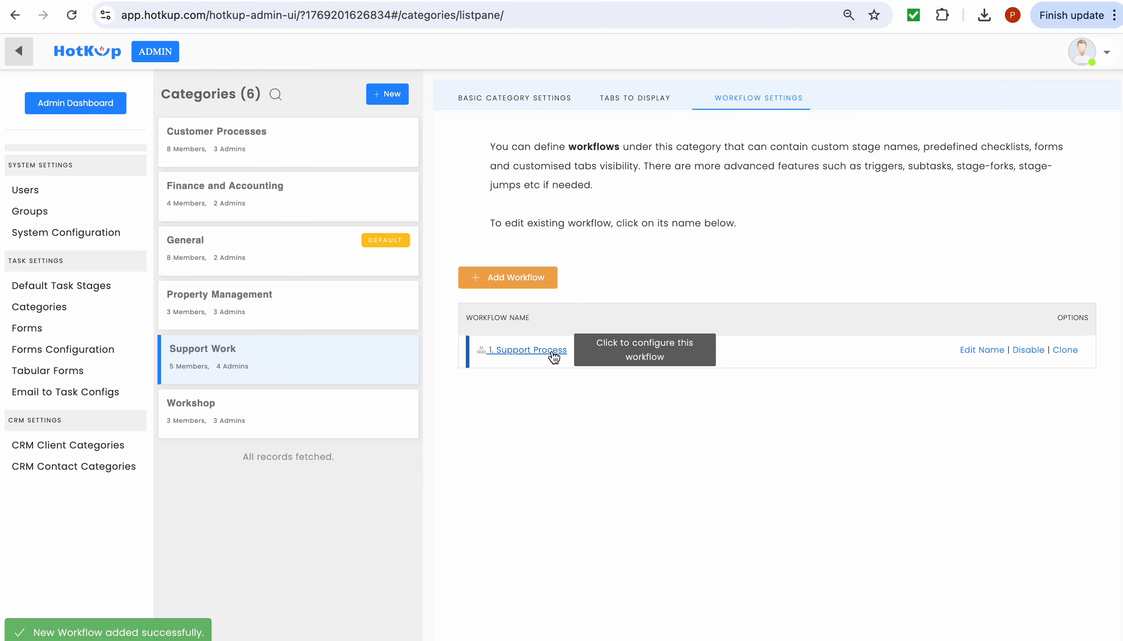
{"action": "left_click", "coordinate": [554, 354]}
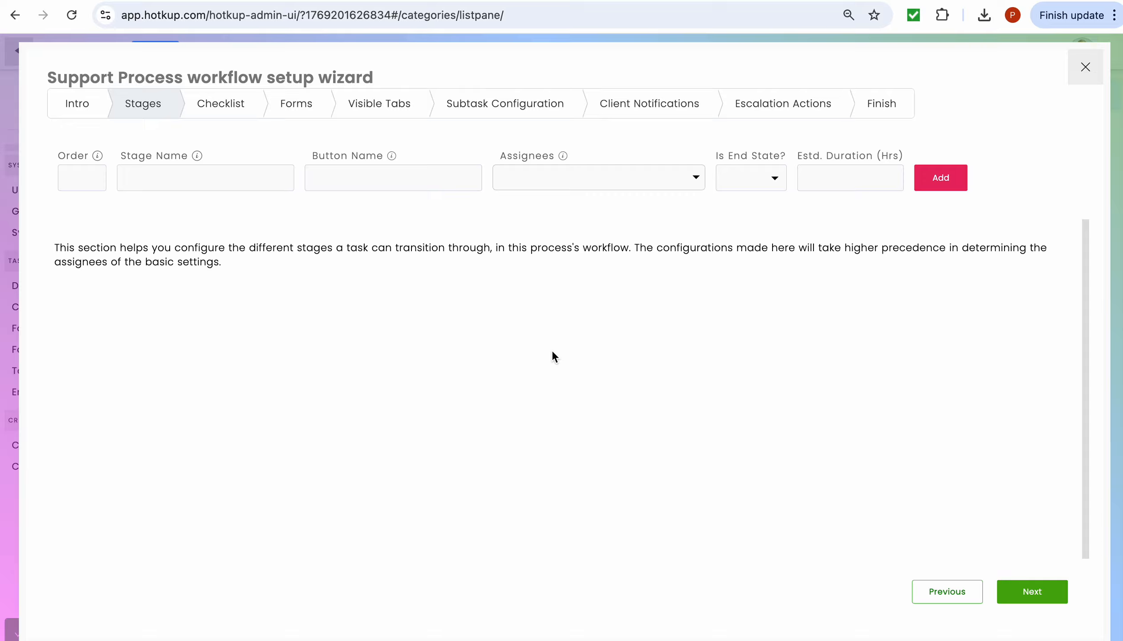
- Add stage 10 'Enquiry Details' to the workflow
{"action": "left_click", "coordinate": [68, 178]}
{"action": "type", "text": "10"}
{"action": "left_click", "coordinate": [159, 178]}
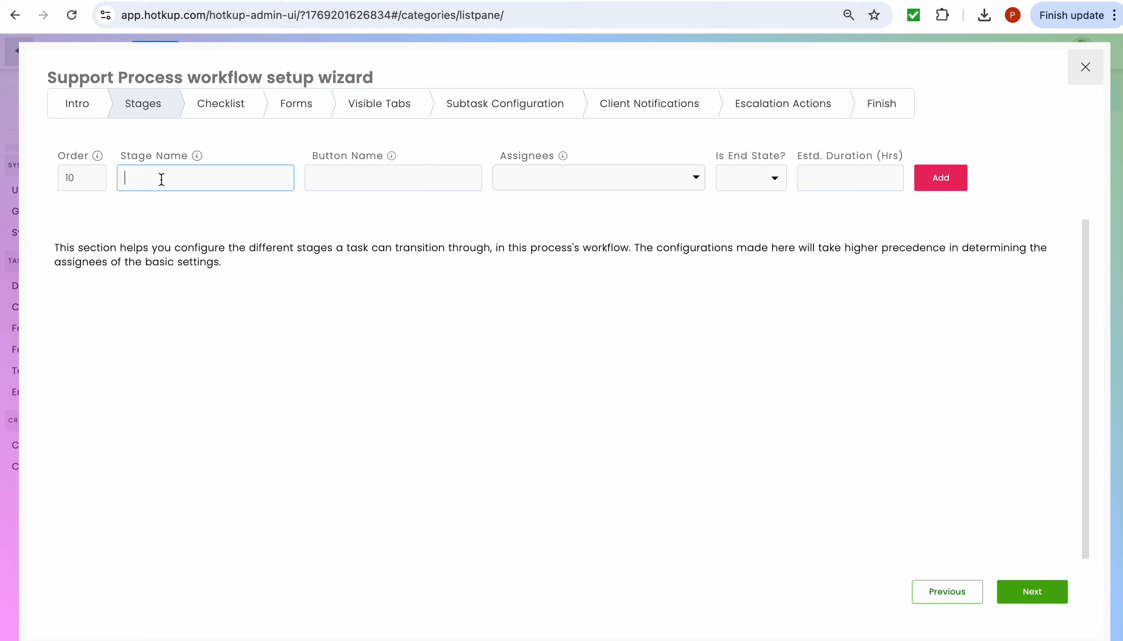
{"action": "type", "text": "Enquiry Details"}
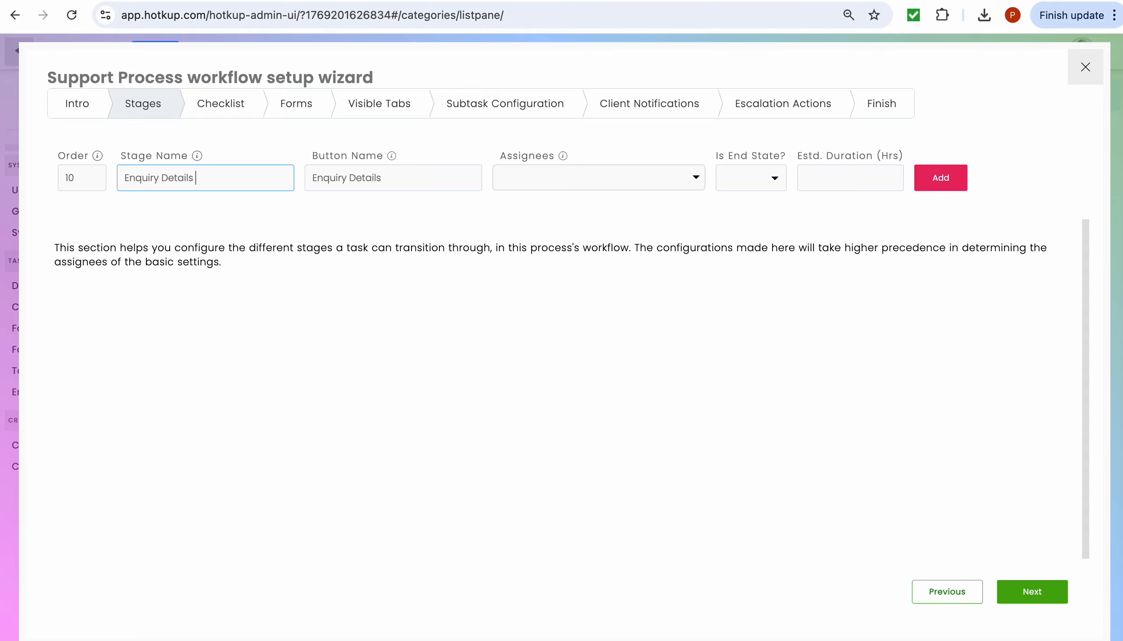
{"action": "left_click", "coordinate": [942, 178]}
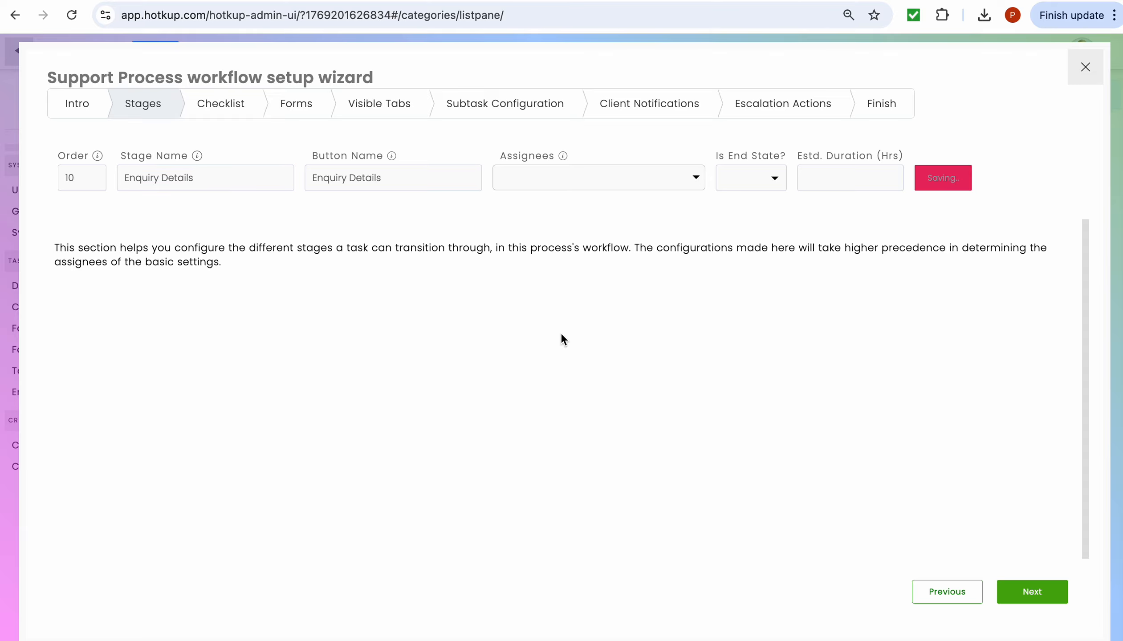
- Add stage 20 'Analyze Request'
{"action": "left_click", "coordinate": [72, 178]}
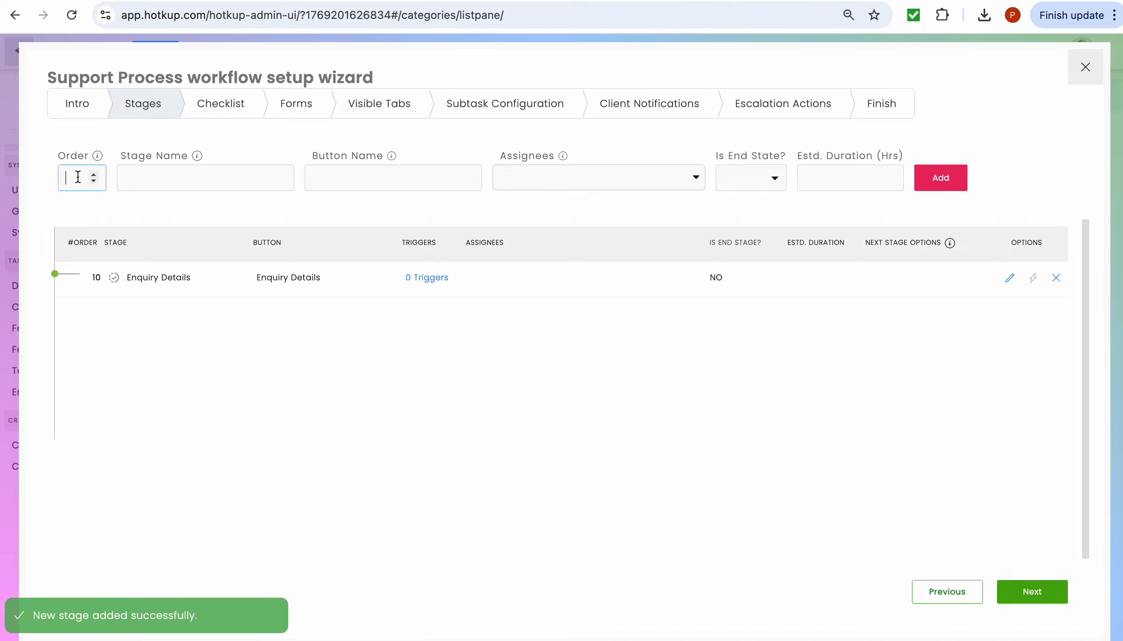
{"action": "left_click", "coordinate": [136, 180]}
{"action": "type", "text": "and"}
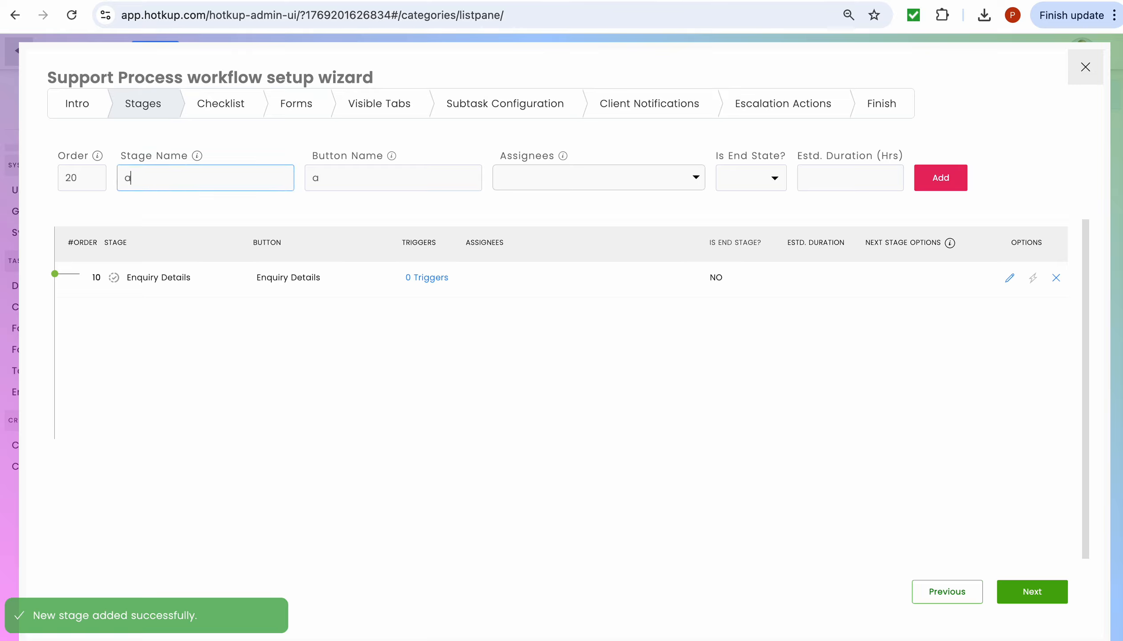
{"action": "key", "text": "BackSpace"}
{"action": "key", "text": "BackSpace"}
{"action": "key", "text": "BackSpace"}
{"action": "type", "text": "Anal"}
{"action": "key", "text": "BackSpace"}
{"action": "key", "text": "BackSpace"}
{"action": "key", "text": "BackSpace"}
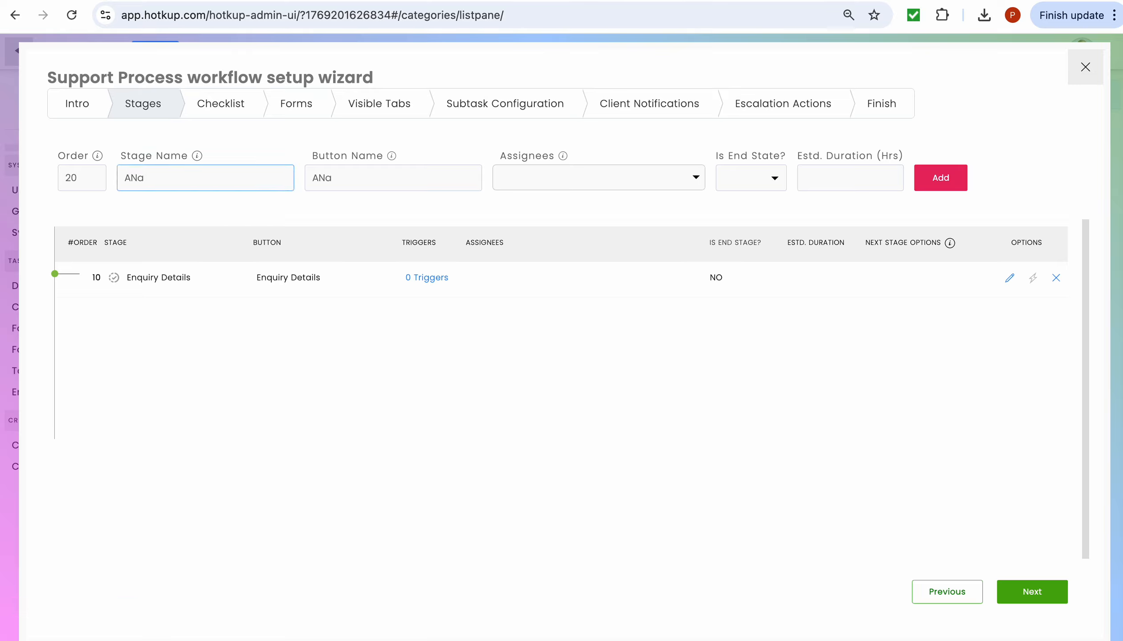
{"action": "type", "text": "nal"}
{"action": "type", "text": "yzed"}
{"action": "key", "text": "BackSpace"}
{"action": "type", "text": "Issue"}
{"action": "type", "text": "s"}
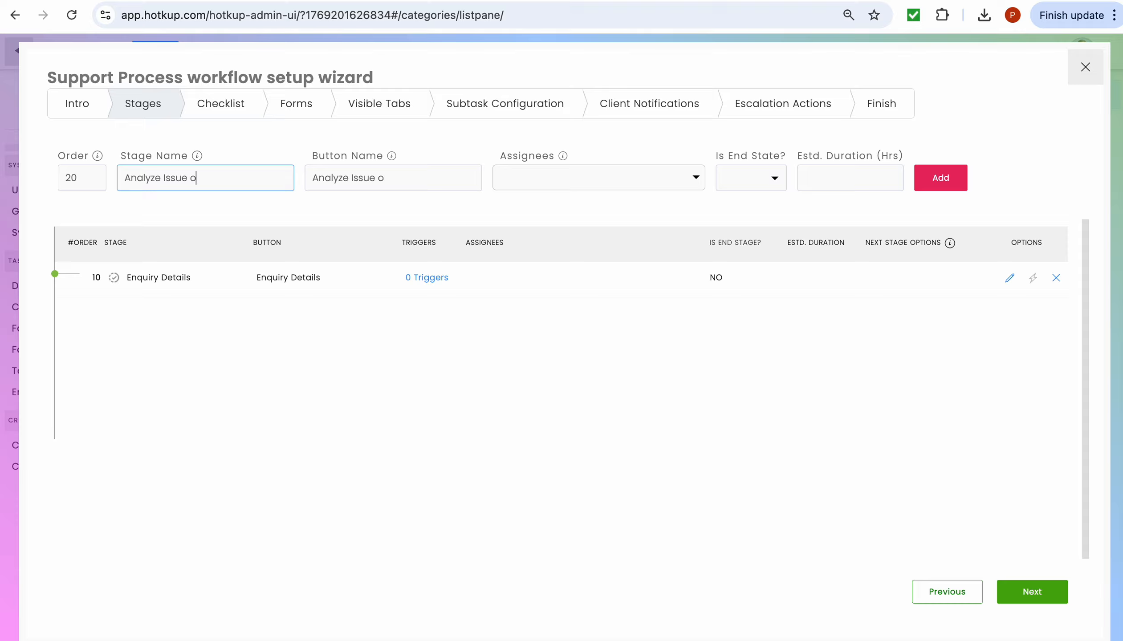
{"action": "key", "text": "BackSpace"}
{"action": "key", "text": "BackSpace"}
{"action": "key", "text": "BackSpace"}
{"action": "key", "text": "BackSpace"}
{"action": "key", "text": "BackSpace"}
{"action": "type", "text": "Request"}
{"action": "left_click", "coordinate": [937, 188]}
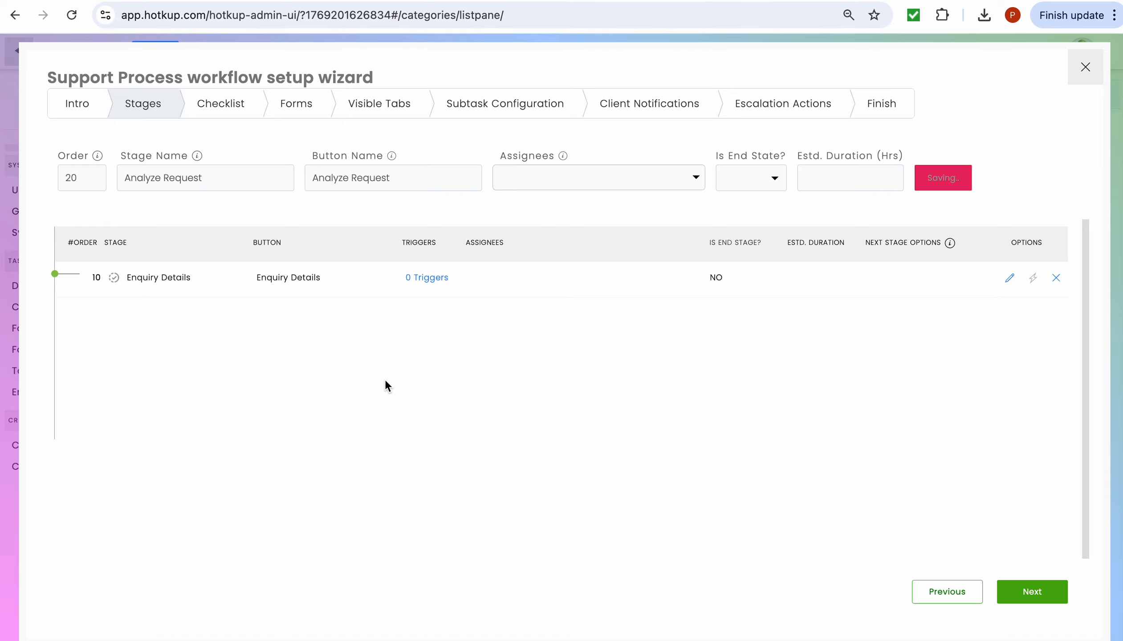
- Add stages 30 'Assign Request' and 40 'Complete Work'
{"action": "left_click", "coordinate": [77, 180]}
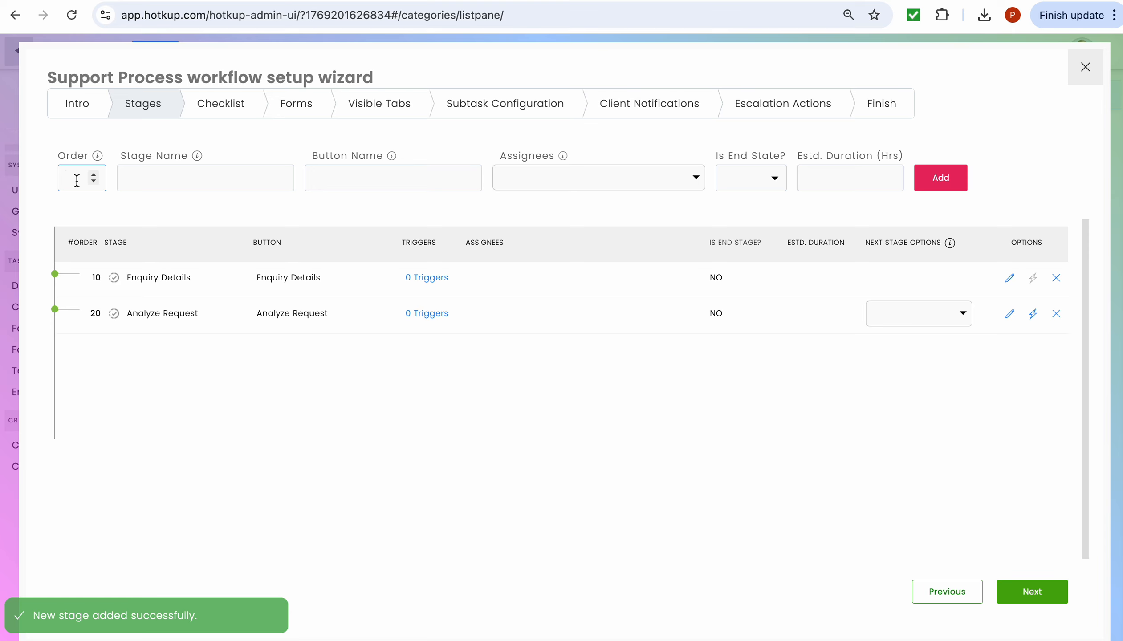
{"action": "type", "text": "30"}
{"action": "left_click", "coordinate": [151, 183]}
{"action": "type", "text": "A"}
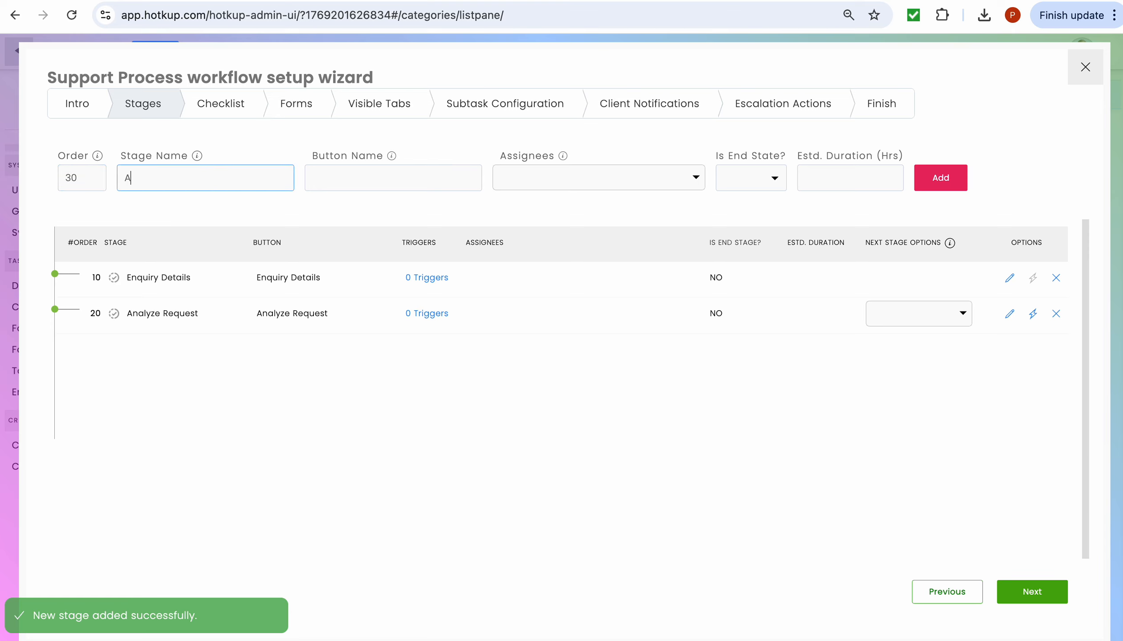
{"action": "type", "text": "ssign "}
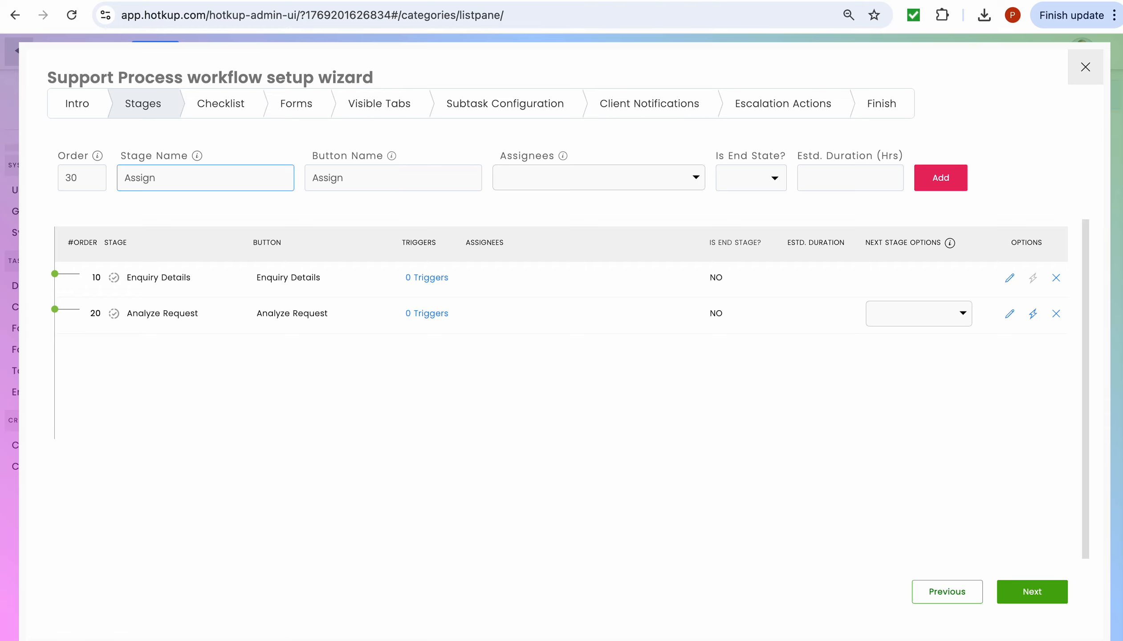
{"action": "type", "text": "Request"}
{"action": "left_click", "coordinate": [939, 179]}
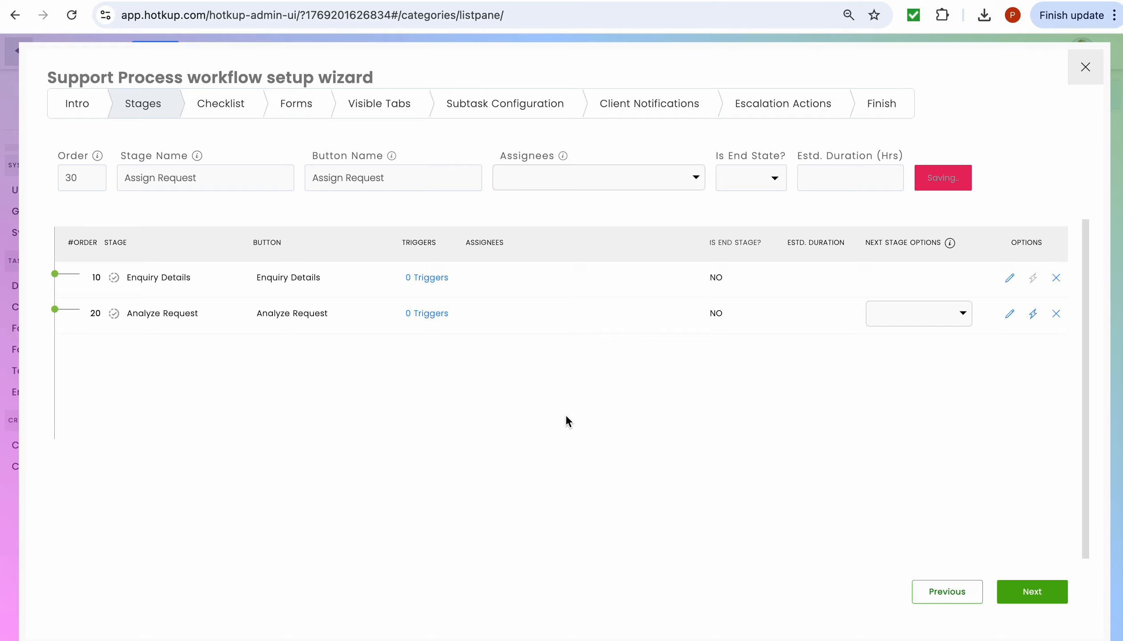
{"action": "left_click", "coordinate": [80, 182]}
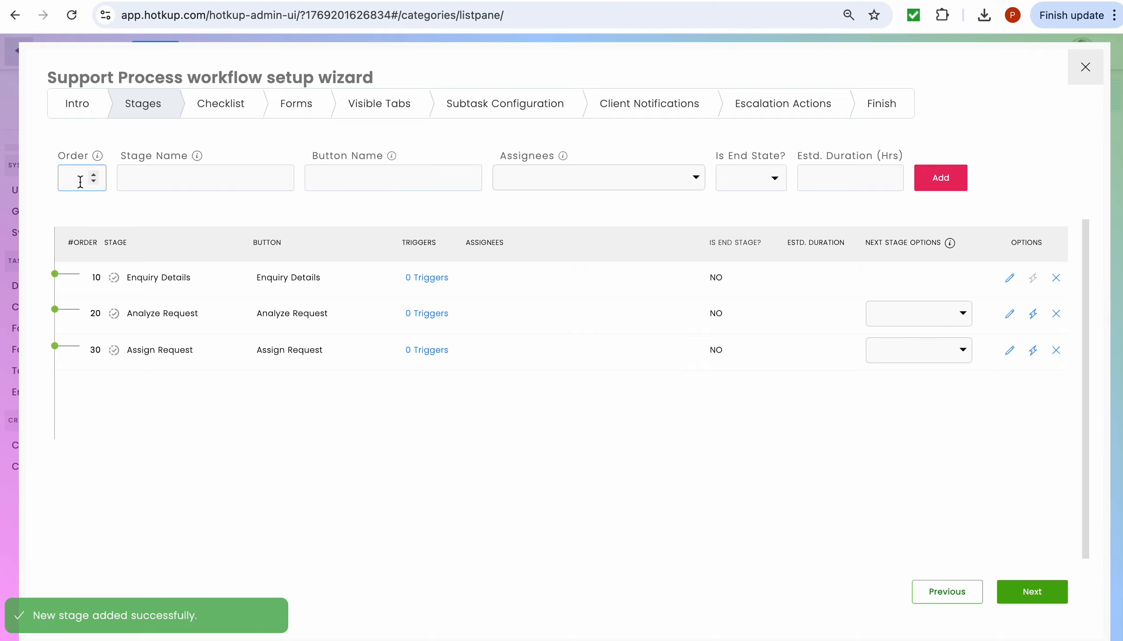
{"action": "type", "text": "40"}
{"action": "left_click", "coordinate": [145, 180]}
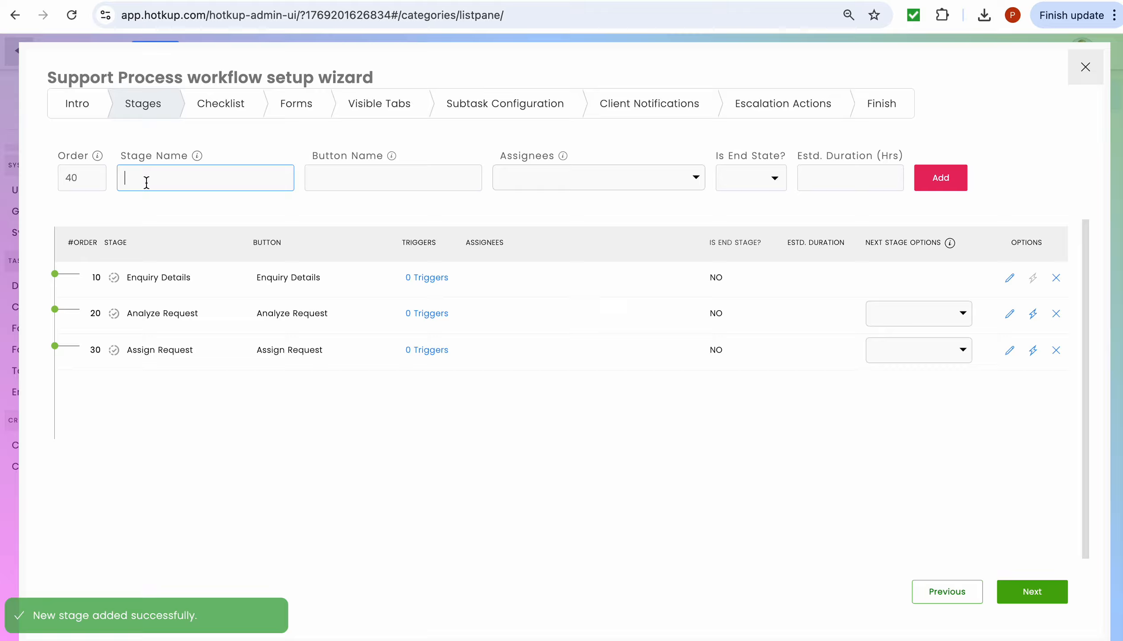
{"action": "type", "text": "Complete Work"}
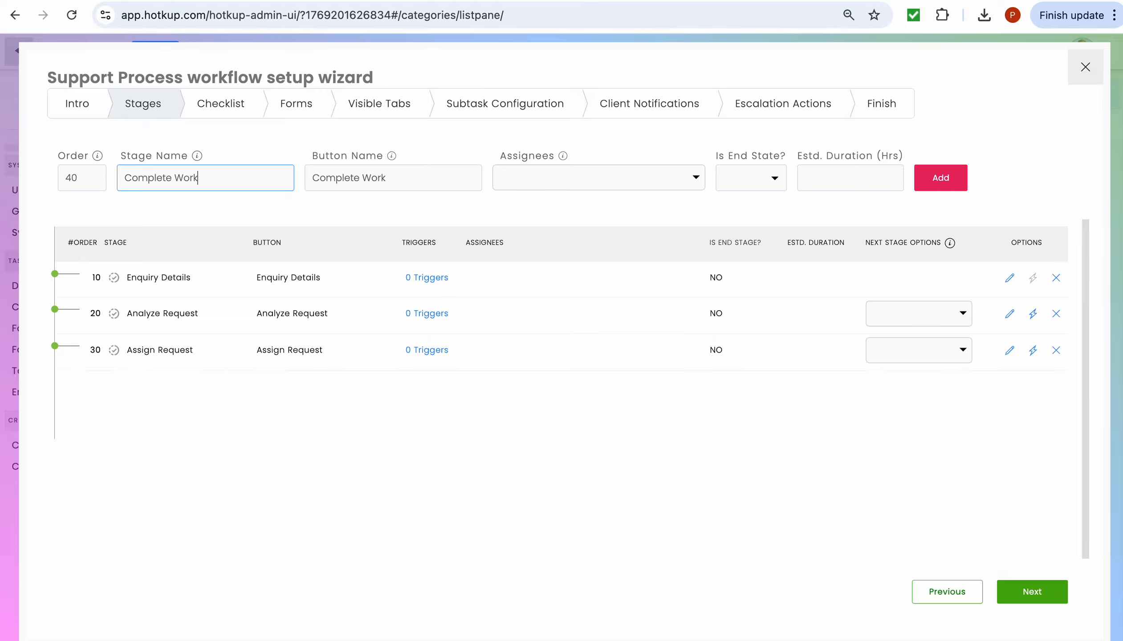
{"action": "left_click", "coordinate": [939, 172]}
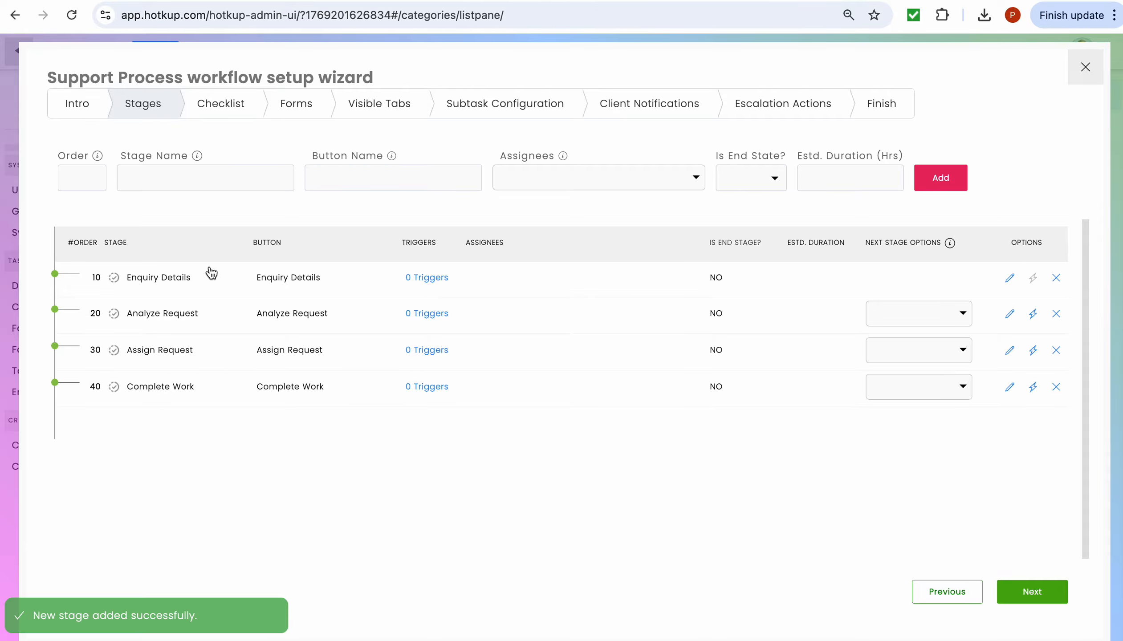
- Add stages 50 'Inform Client' and 60 'Client Approval'
{"action": "left_click", "coordinate": [74, 178]}
{"action": "type", "text": "50"}
{"action": "left_click", "coordinate": [141, 177]}
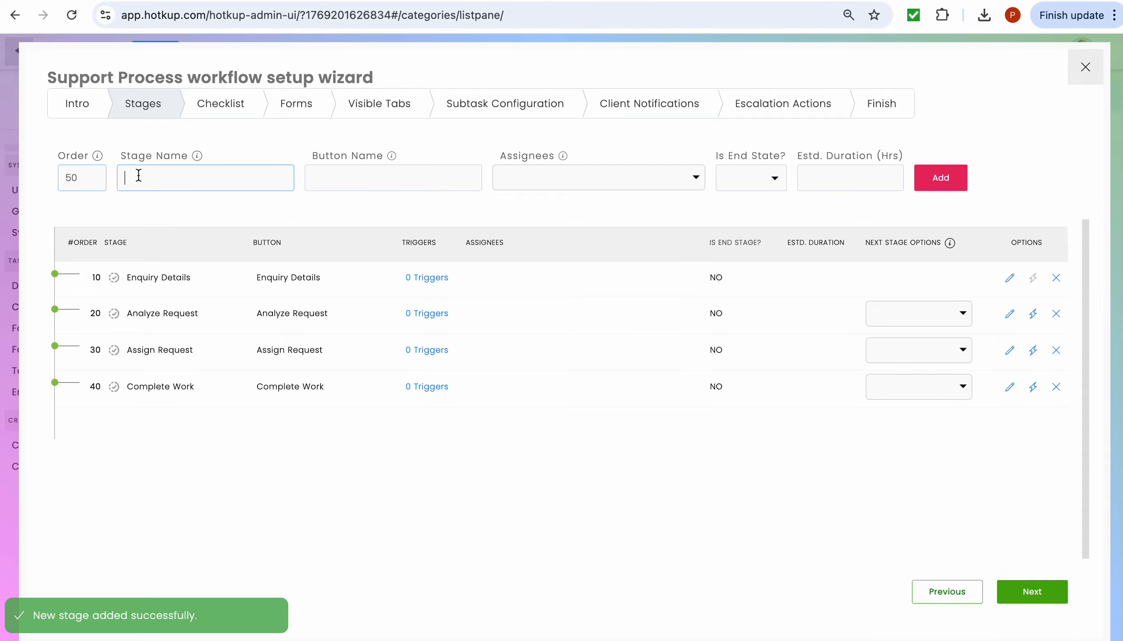
{"action": "type", "text": "Inform "}
{"action": "type", "text": "Client"}
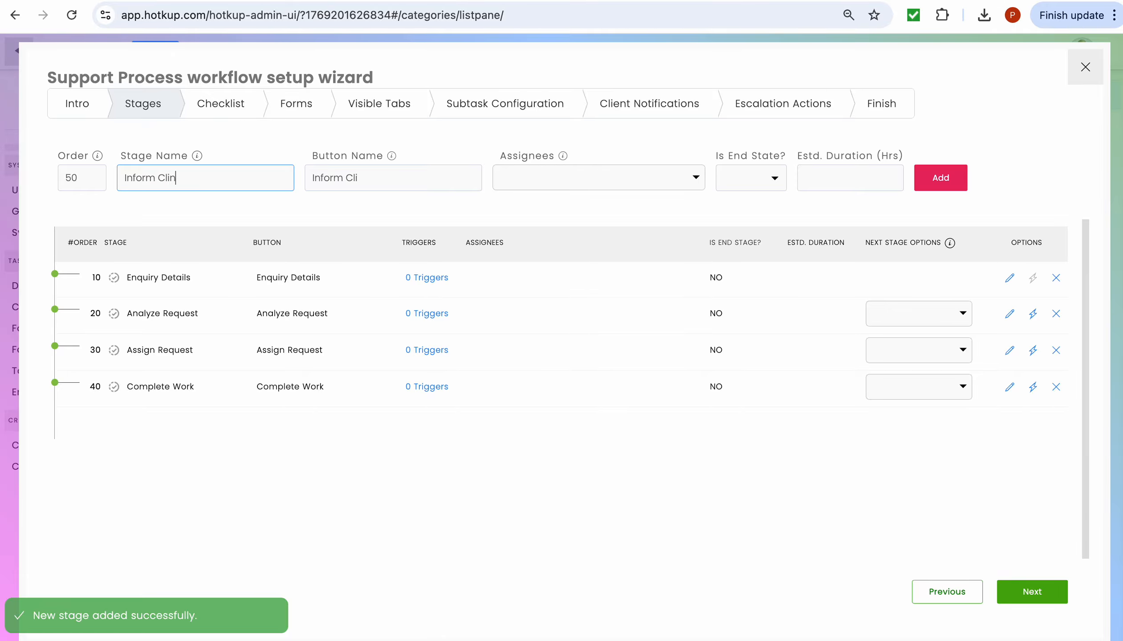
{"action": "left_click", "coordinate": [945, 181]}
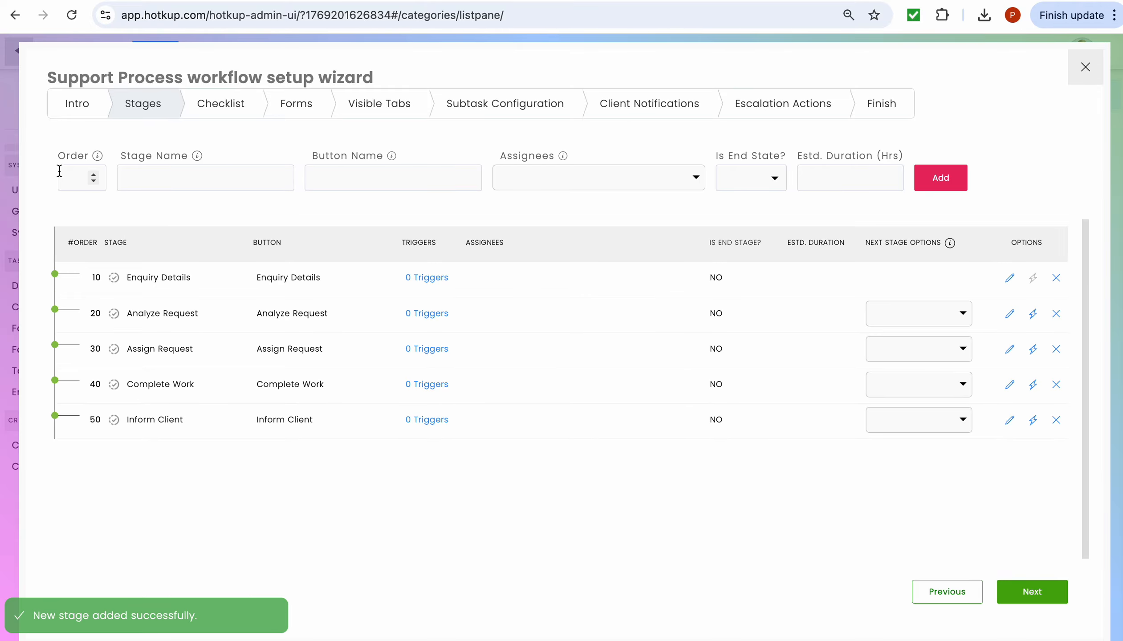
{"action": "left_click", "coordinate": [78, 175]}
{"action": "type", "text": "60"}
{"action": "left_click", "coordinate": [140, 175]}
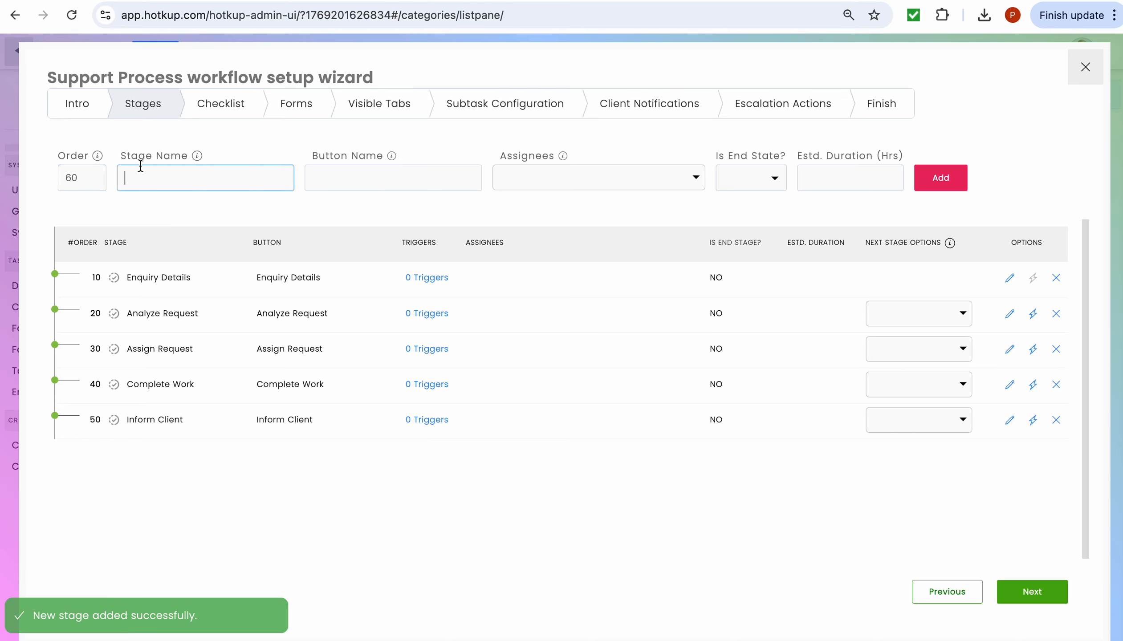
{"action": "type", "text": "Client APpr"}
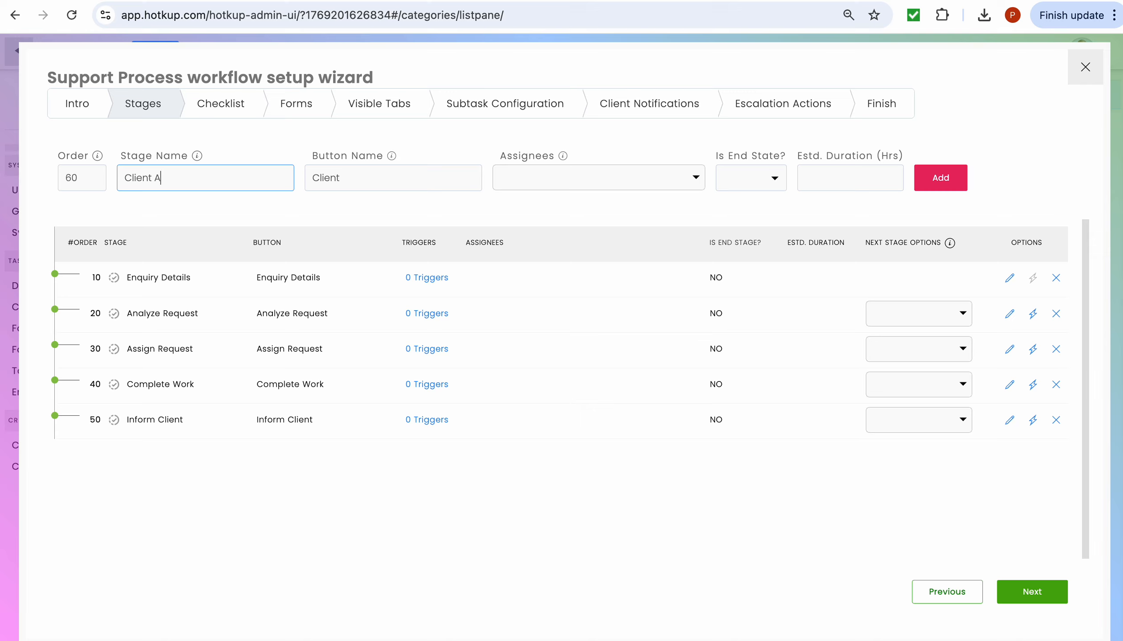
{"action": "key", "text": "BackSpace"}
{"action": "key", "text": "BackSpace"}
{"action": "key", "text": "BackSpace"}
{"action": "type", "text": "pproval"}
{"action": "left_click", "coordinate": [938, 184]}
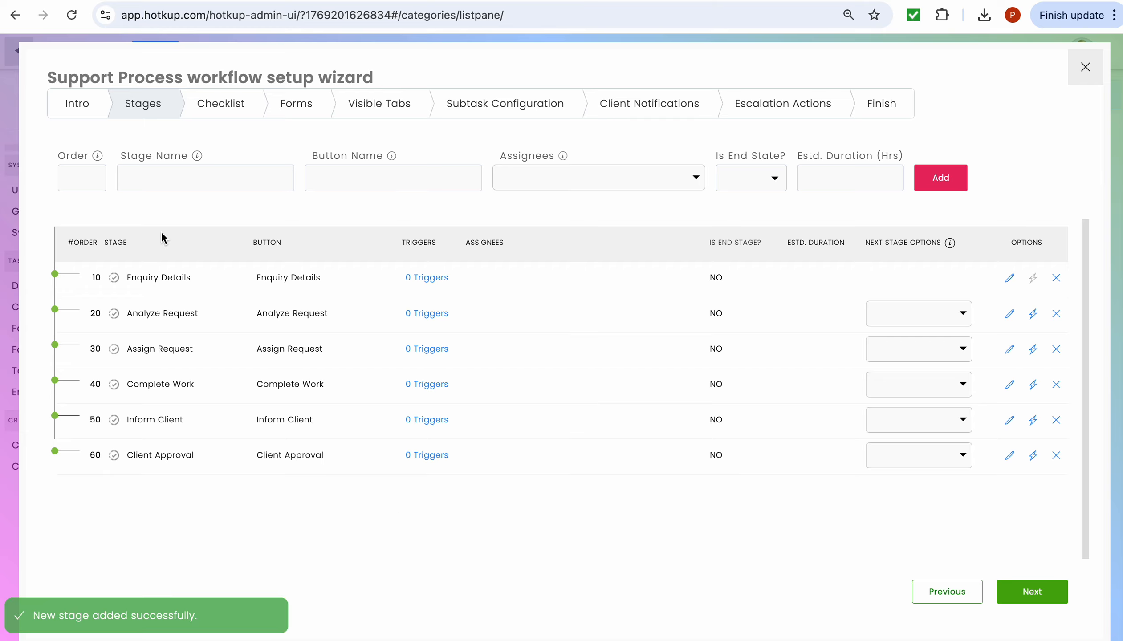
- Add stage 70 'Completed' with Is End State set to Yes
{"action": "left_click", "coordinate": [73, 178]}
{"action": "type", "text": "70"}
{"action": "left_click", "coordinate": [160, 181]}
{"action": "type", "text": "Completed"}
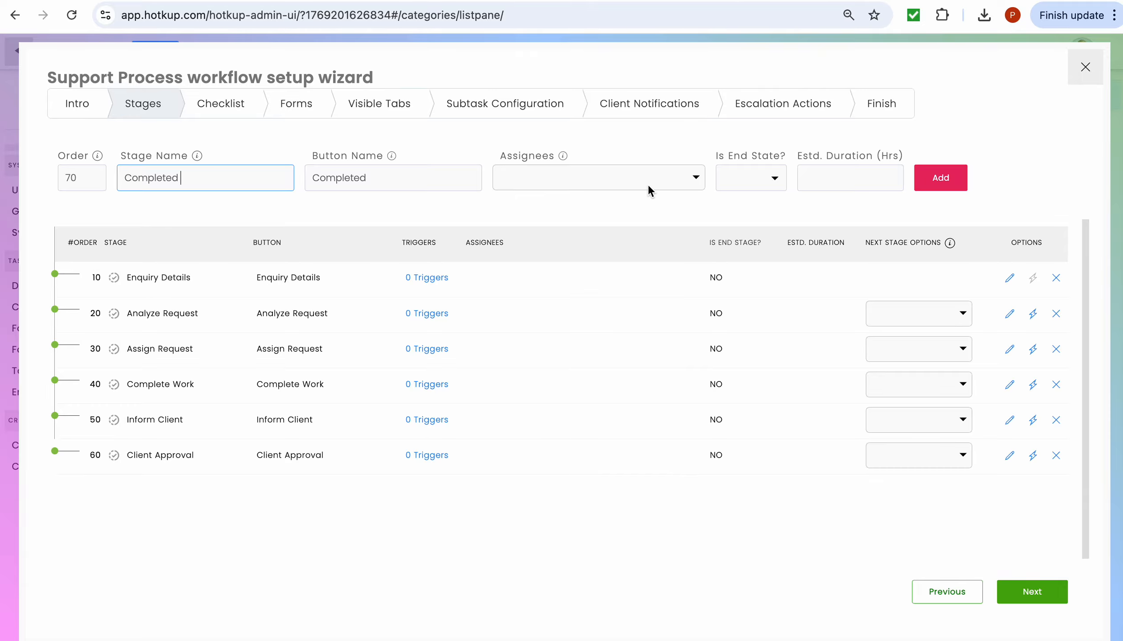
{"action": "left_click", "coordinate": [778, 177]}
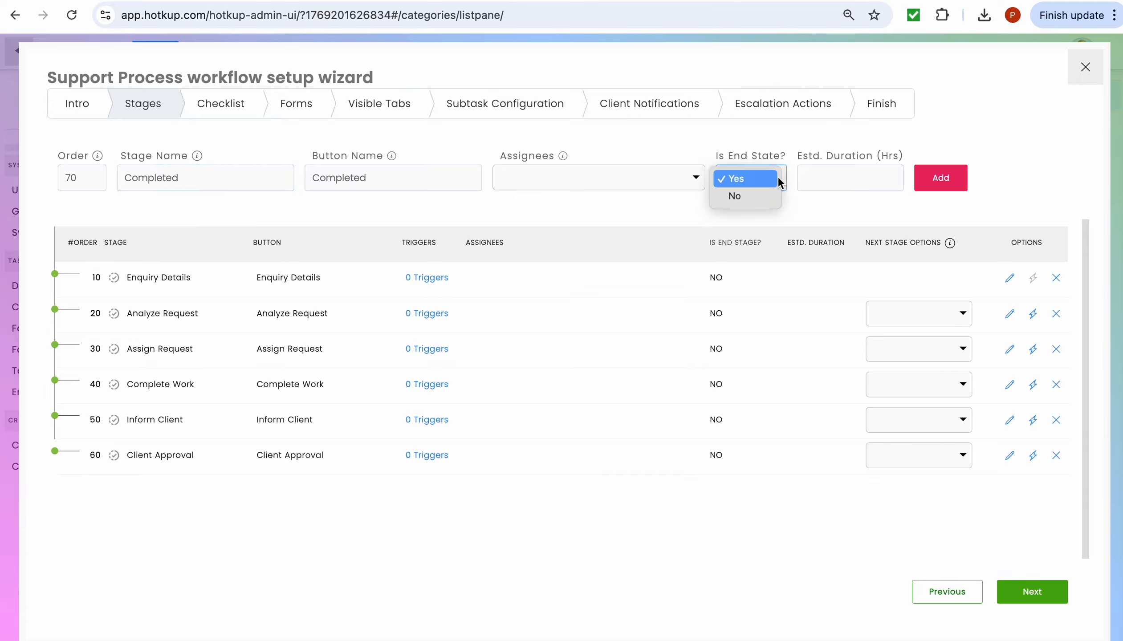
{"action": "left_click", "coordinate": [747, 180]}
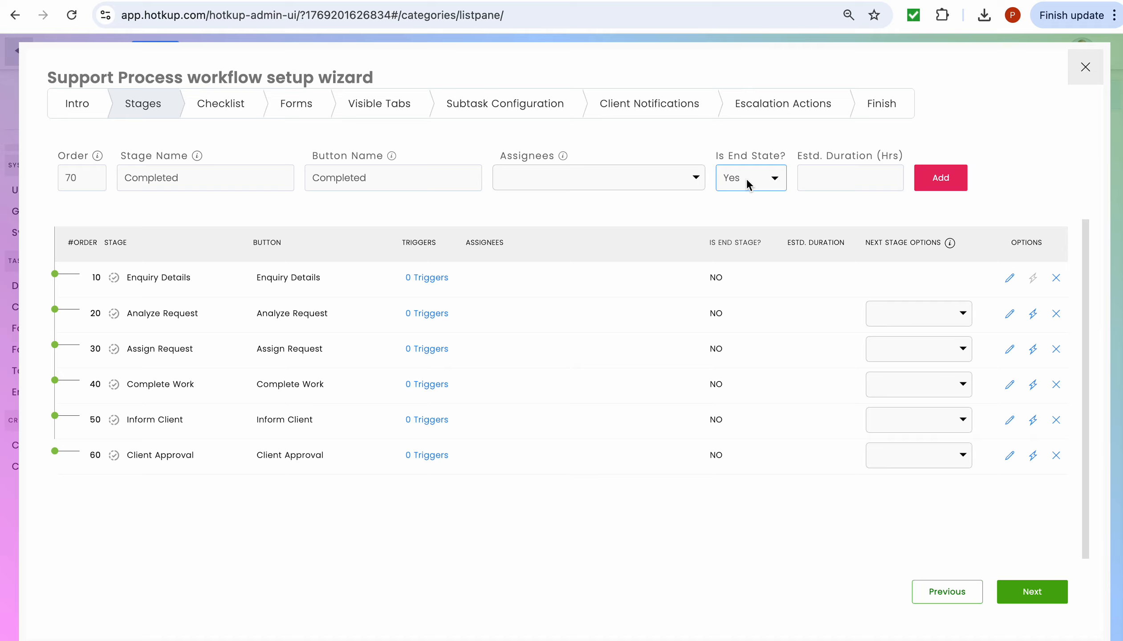
{"action": "left_click", "coordinate": [952, 180]}
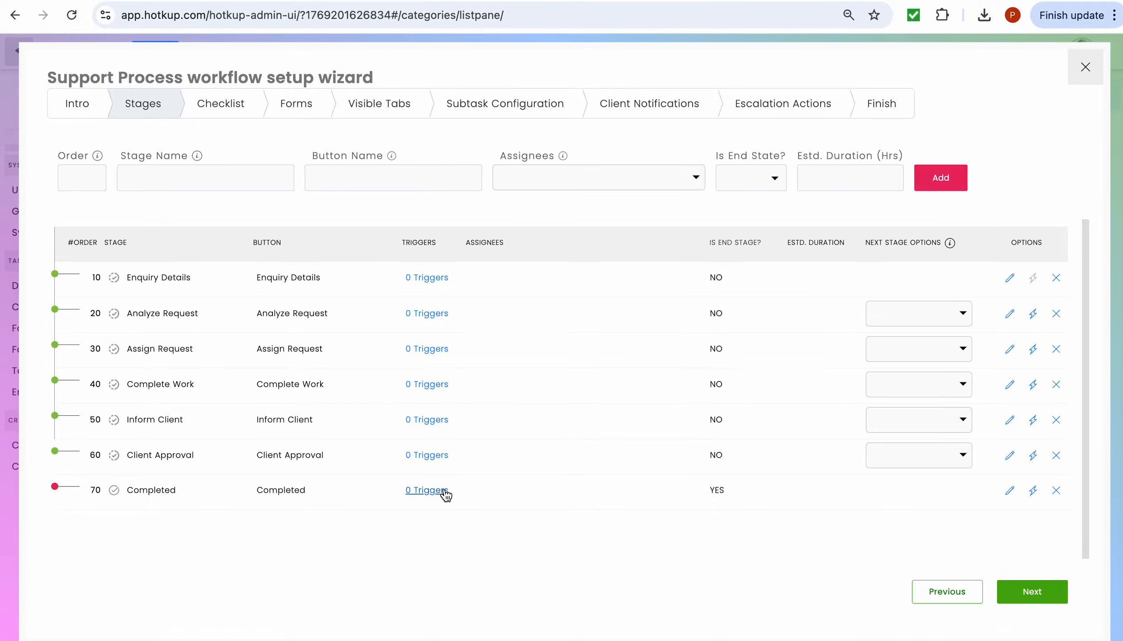
- Close the wizard and start a new task using Support Work's Support Process workflow
{"action": "left_click", "coordinate": [1086, 67]}
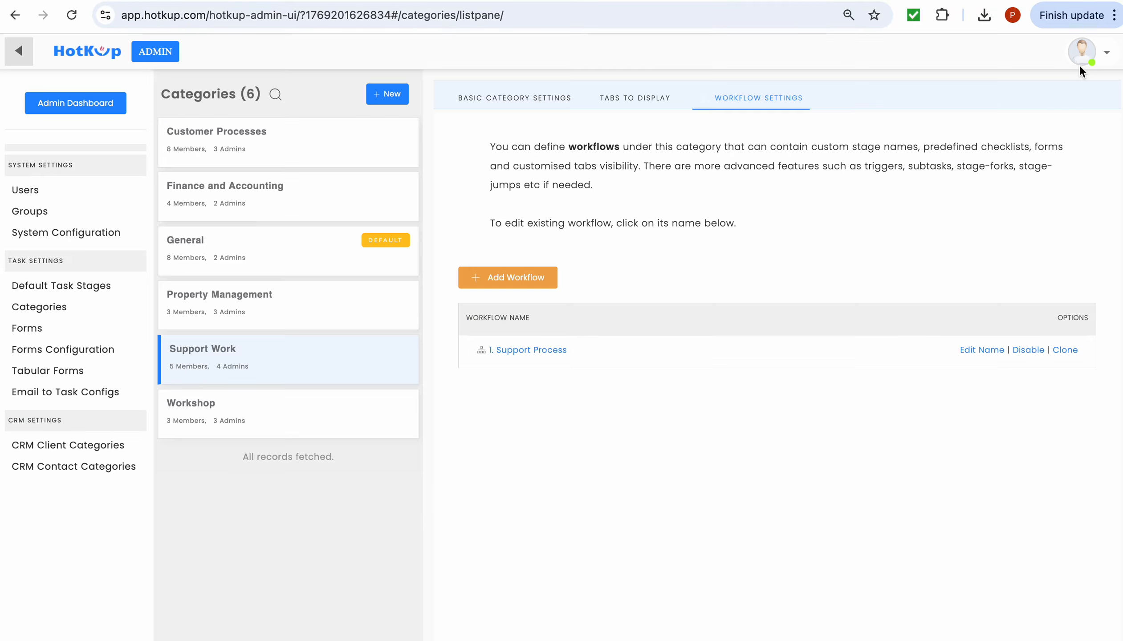
{"action": "left_click", "coordinate": [18, 60]}
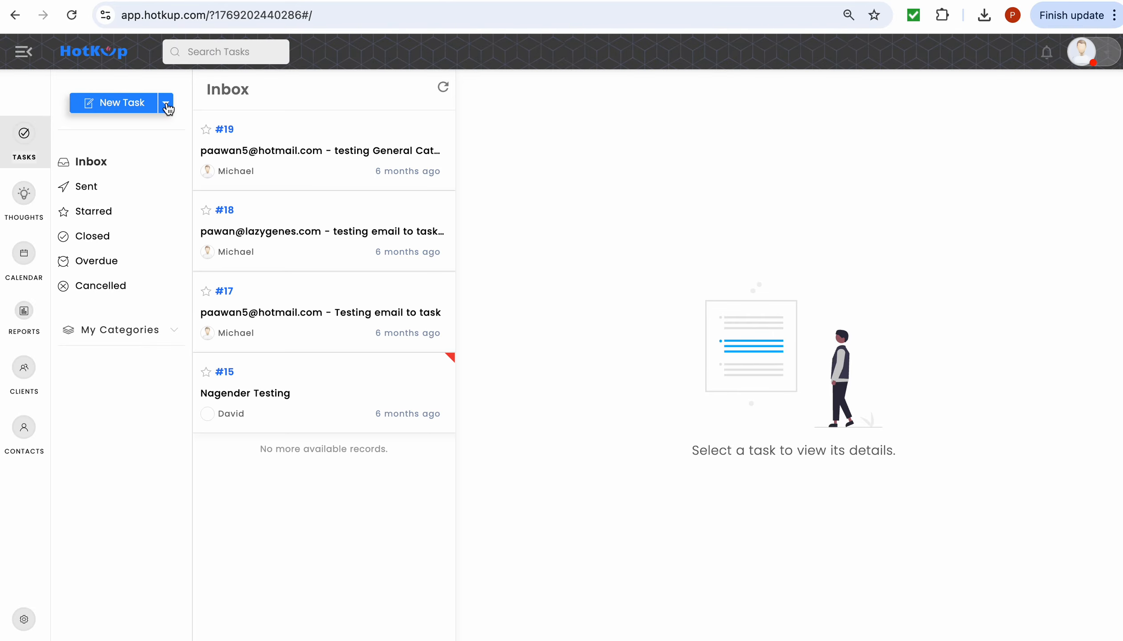
{"action": "left_click", "coordinate": [167, 106]}
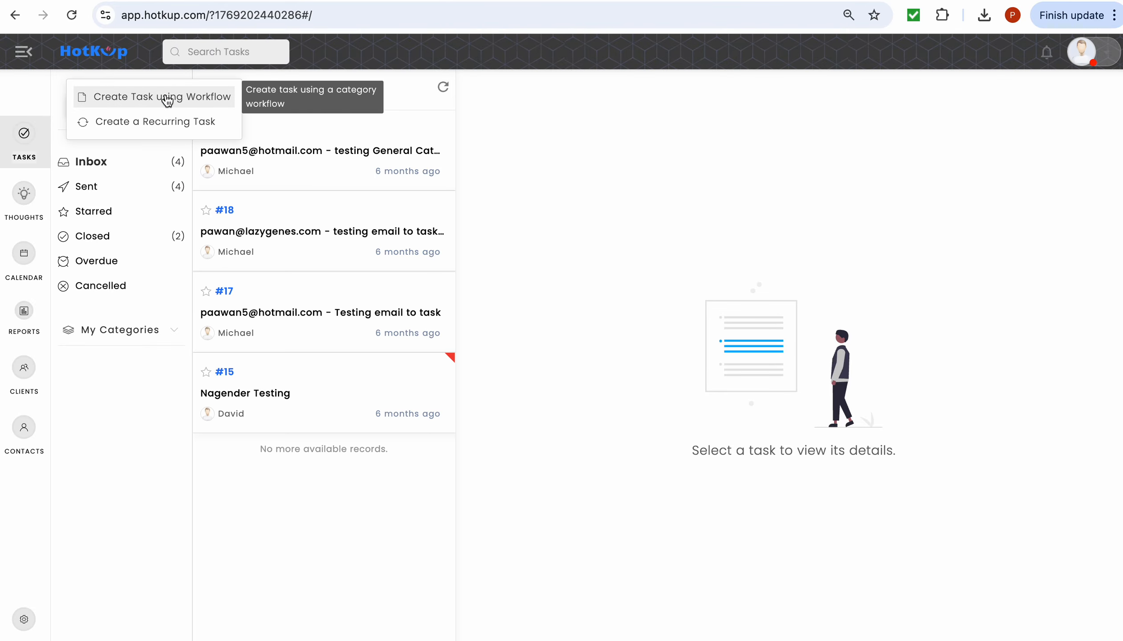
{"action": "left_click", "coordinate": [167, 99]}
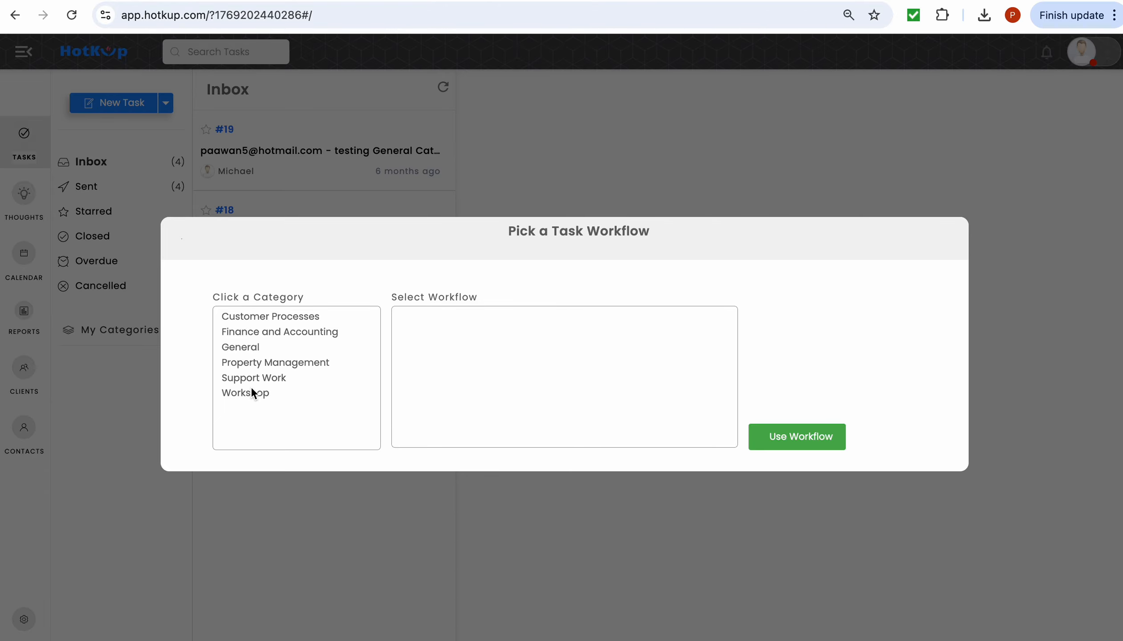
{"action": "left_click", "coordinate": [251, 377]}
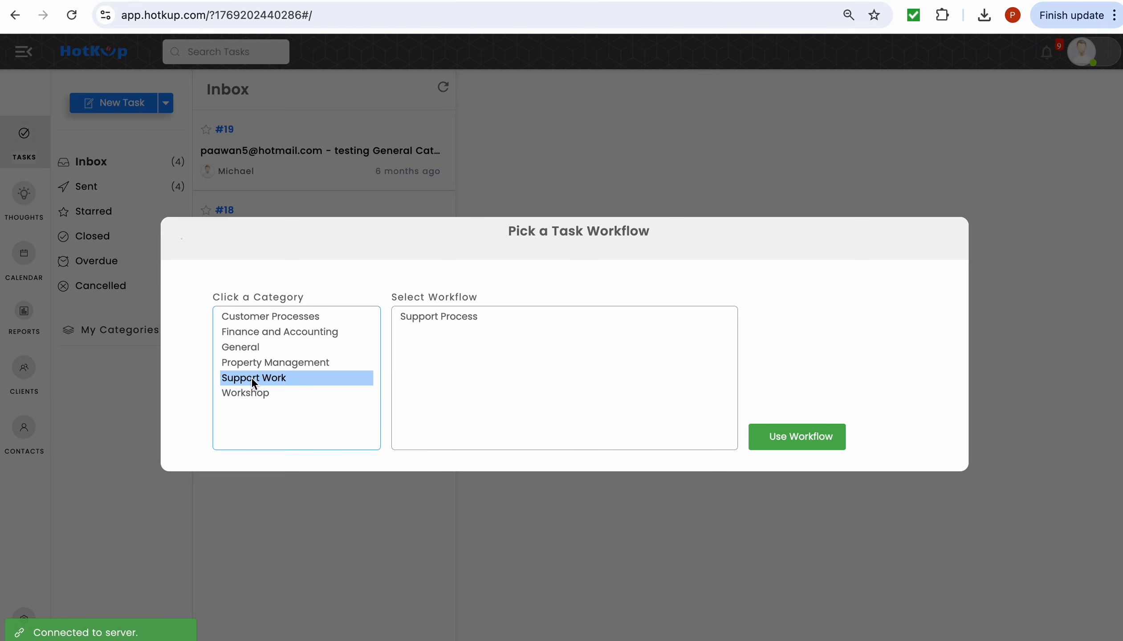
{"action": "left_click", "coordinate": [431, 317]}
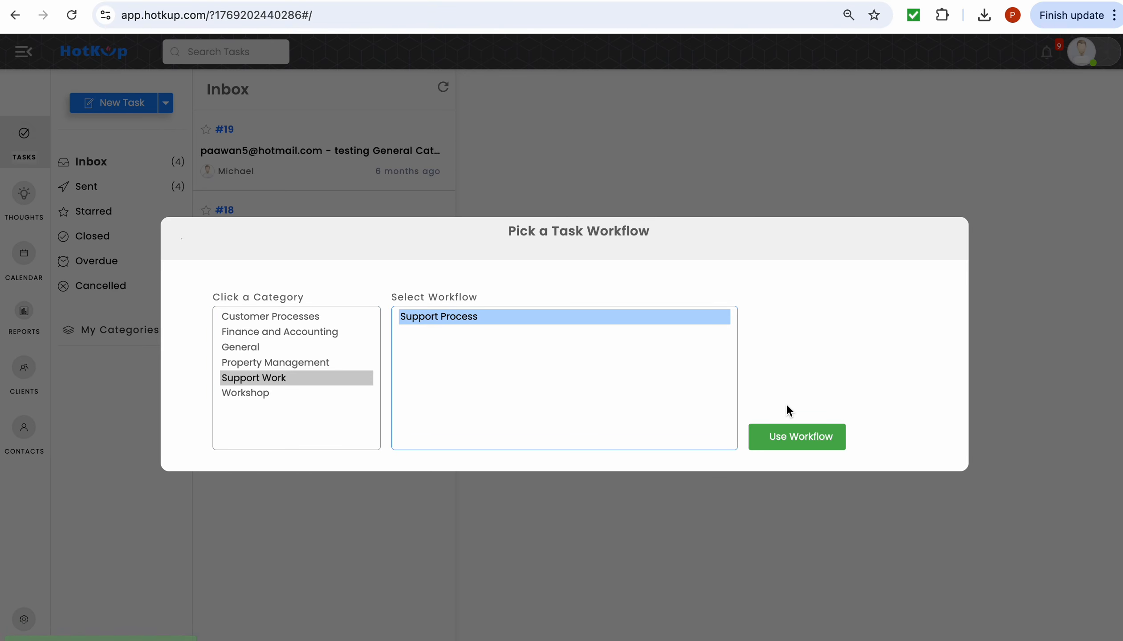
- Create the task from the workflow and assign it to three people
{"action": "left_click", "coordinate": [797, 436]}
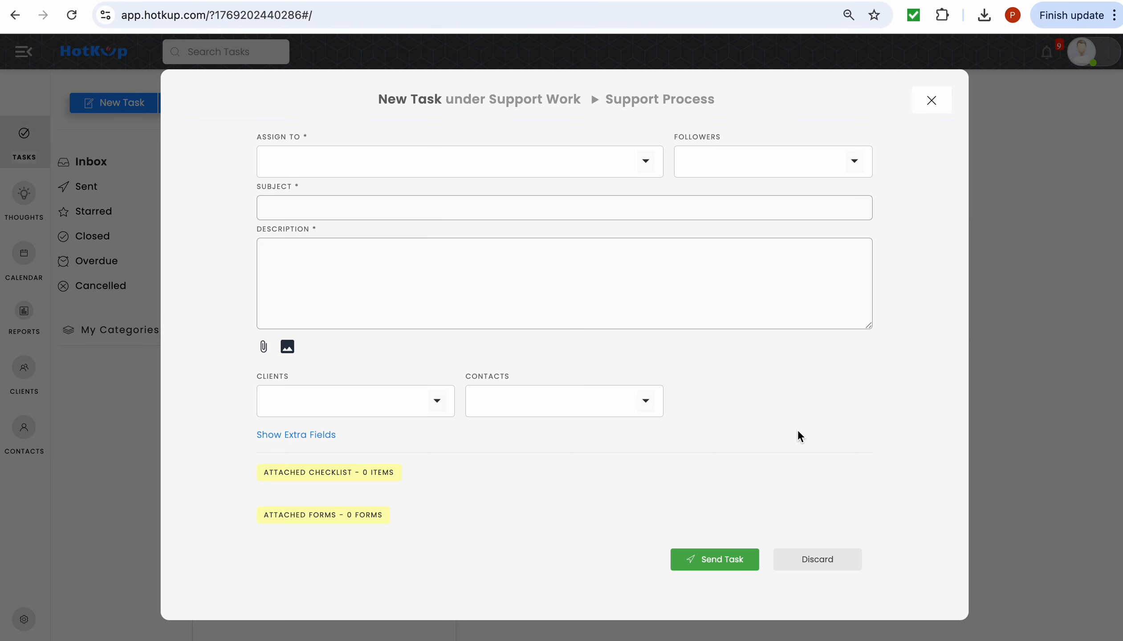
{"action": "left_click", "coordinate": [646, 161]}
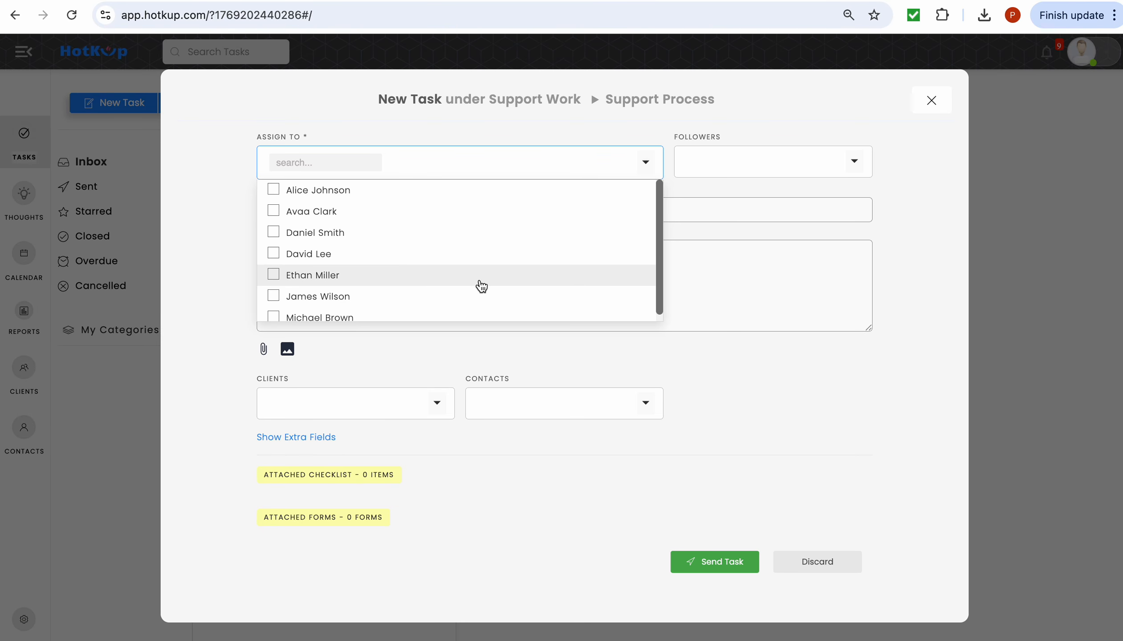
{"action": "left_click", "coordinate": [479, 312]}
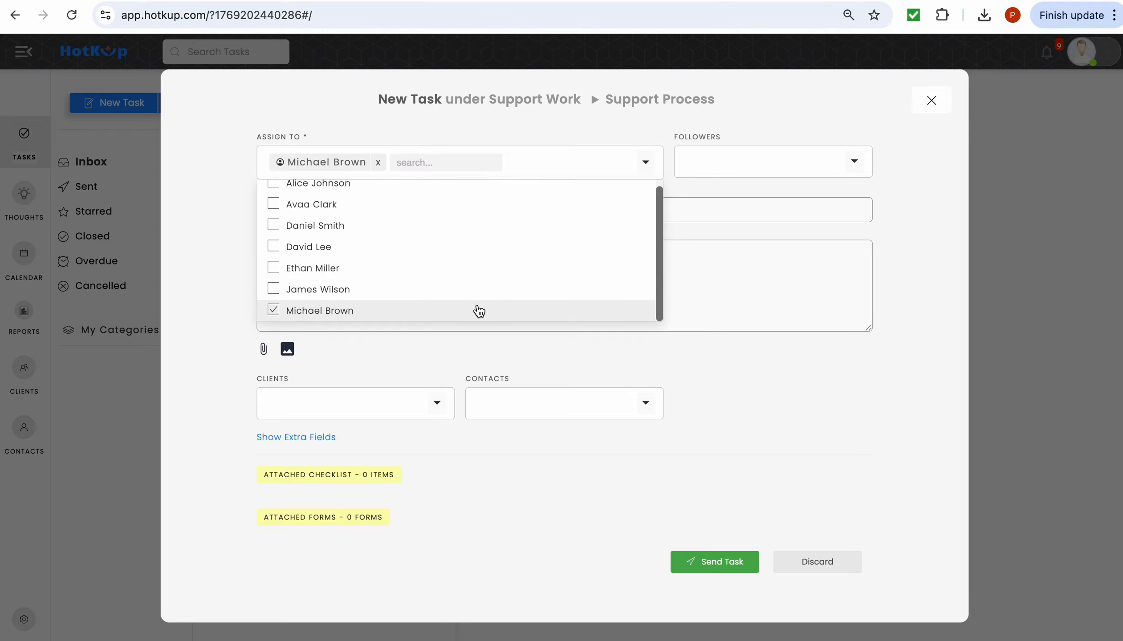
{"action": "left_click", "coordinate": [469, 268]}
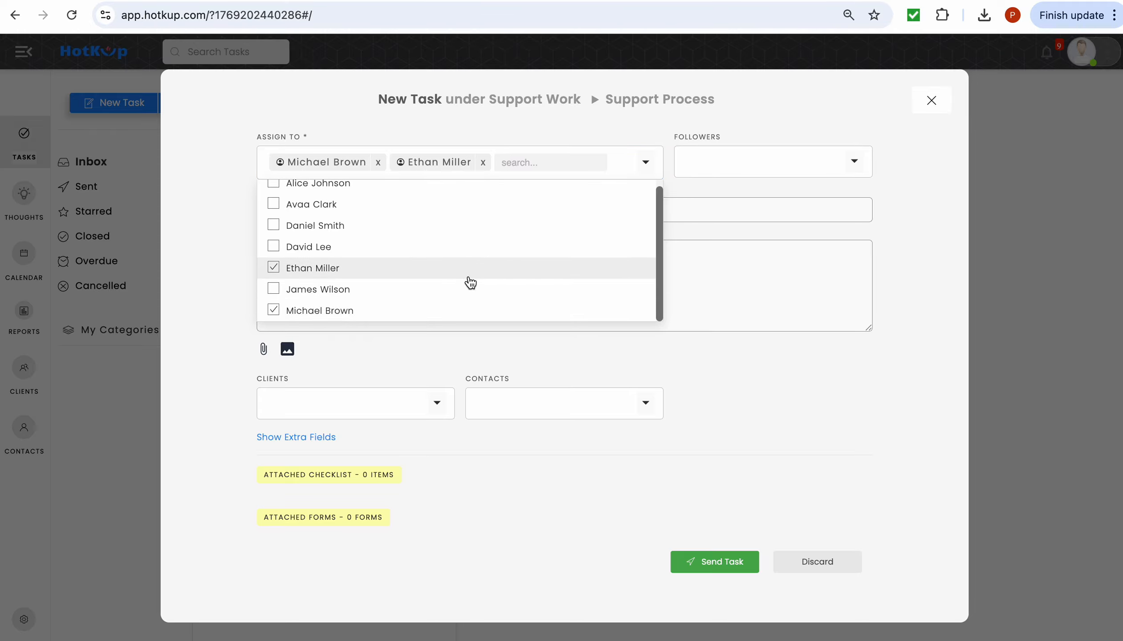
{"action": "left_click", "coordinate": [464, 248]}
{"action": "left_click", "coordinate": [703, 277]}
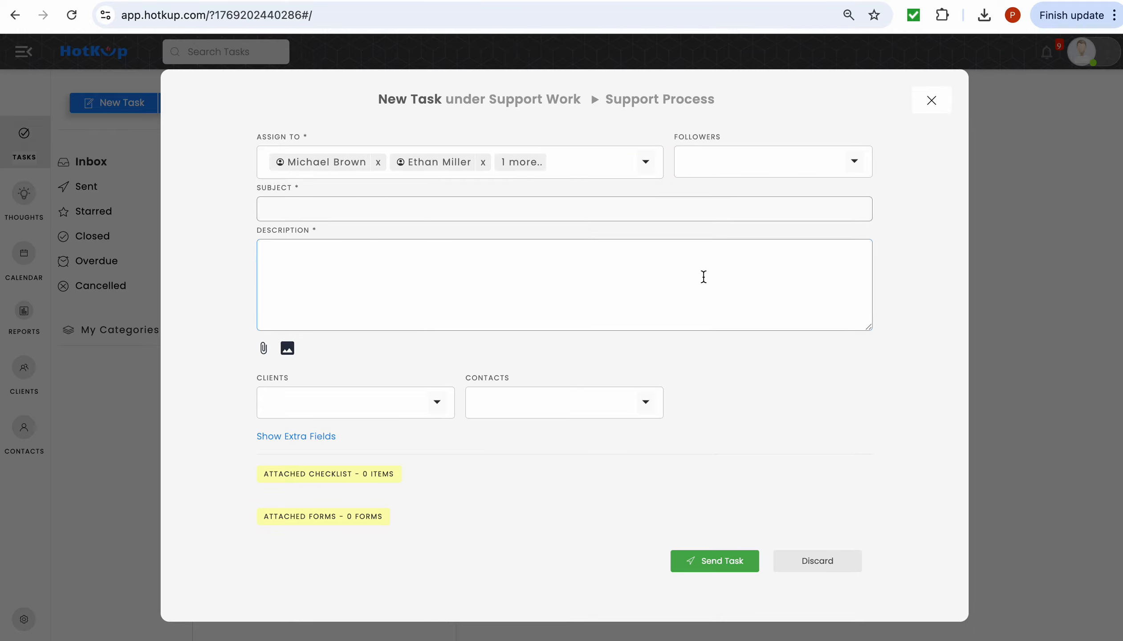
- Enter 'New Client Request' as subject and description, then send the task
{"action": "type", "text": "New Client Request"}
{"action": "left_click", "coordinate": [681, 257]}
{"action": "type", "text": "New Client "}
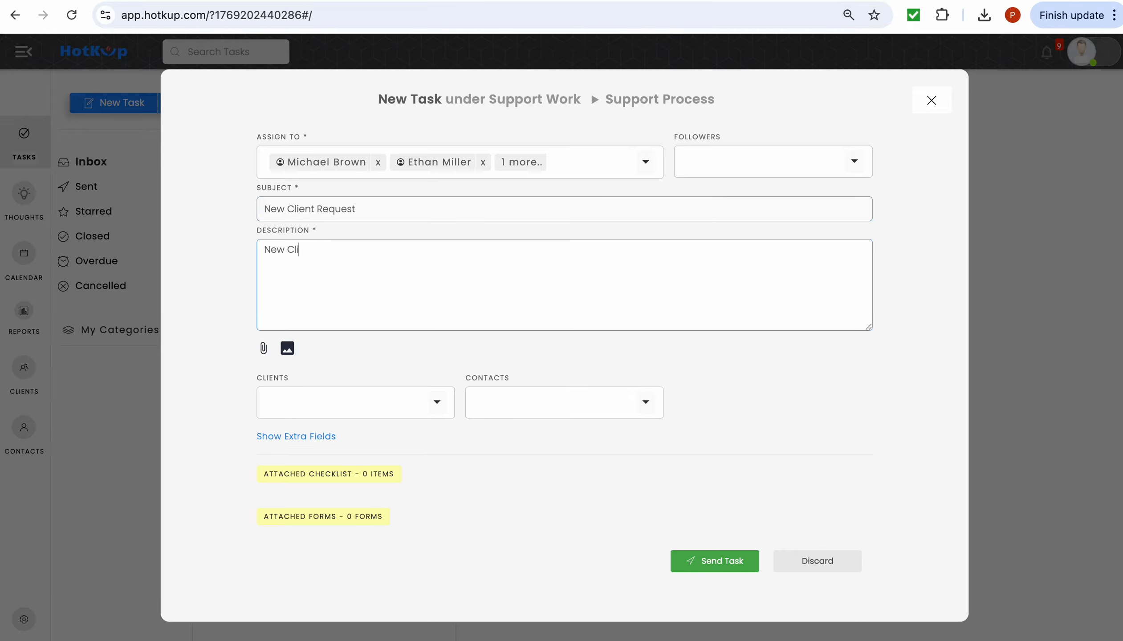
{"action": "type", "text": "Request"}
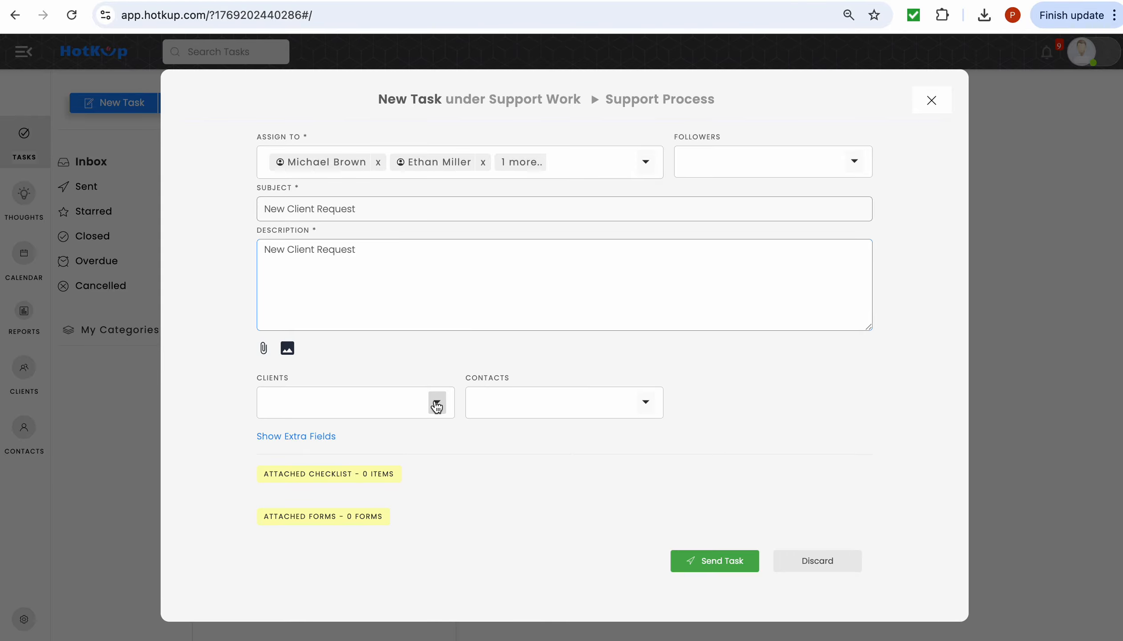
{"action": "left_click", "coordinate": [437, 403]}
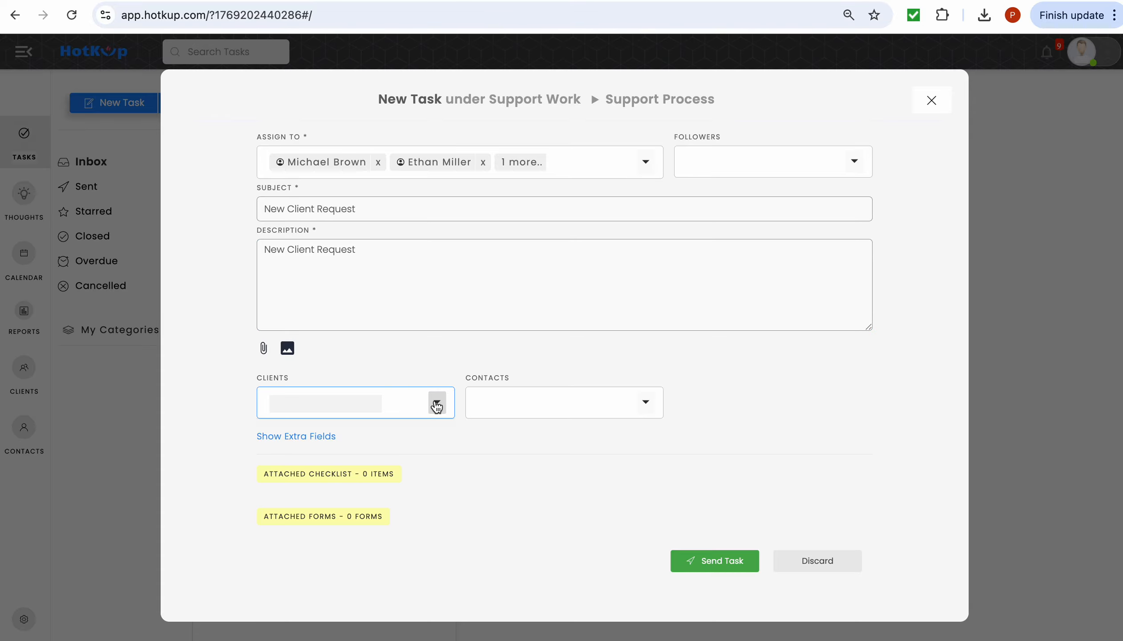
{"action": "left_click", "coordinate": [437, 404]}
{"action": "left_click", "coordinate": [437, 403]}
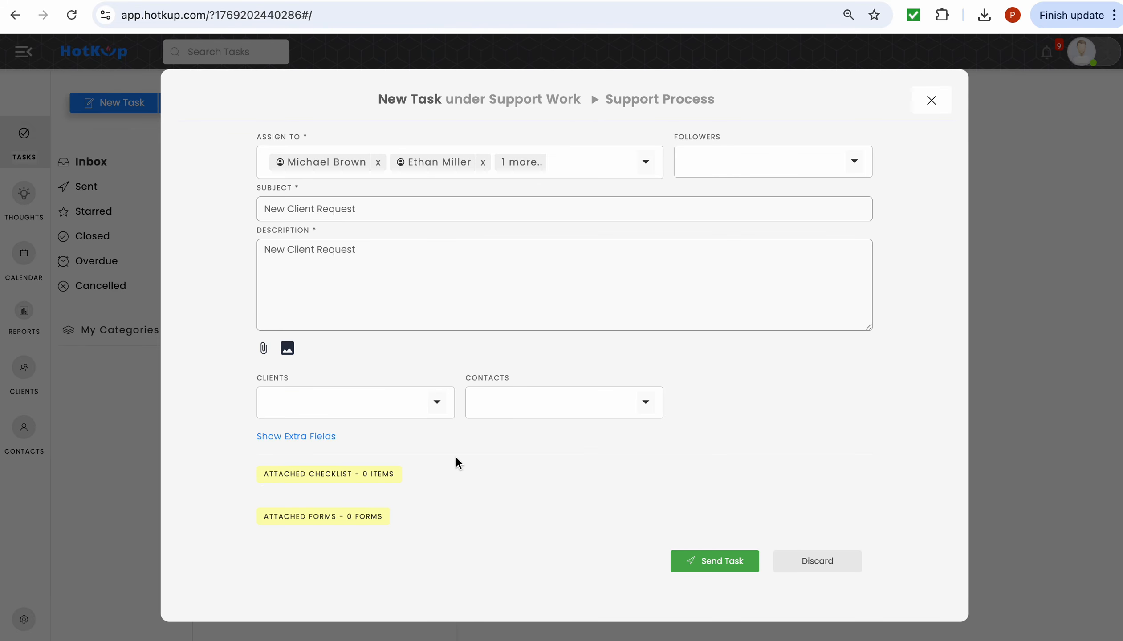
{"action": "left_click", "coordinate": [435, 403]}
{"action": "left_click", "coordinate": [714, 565]}
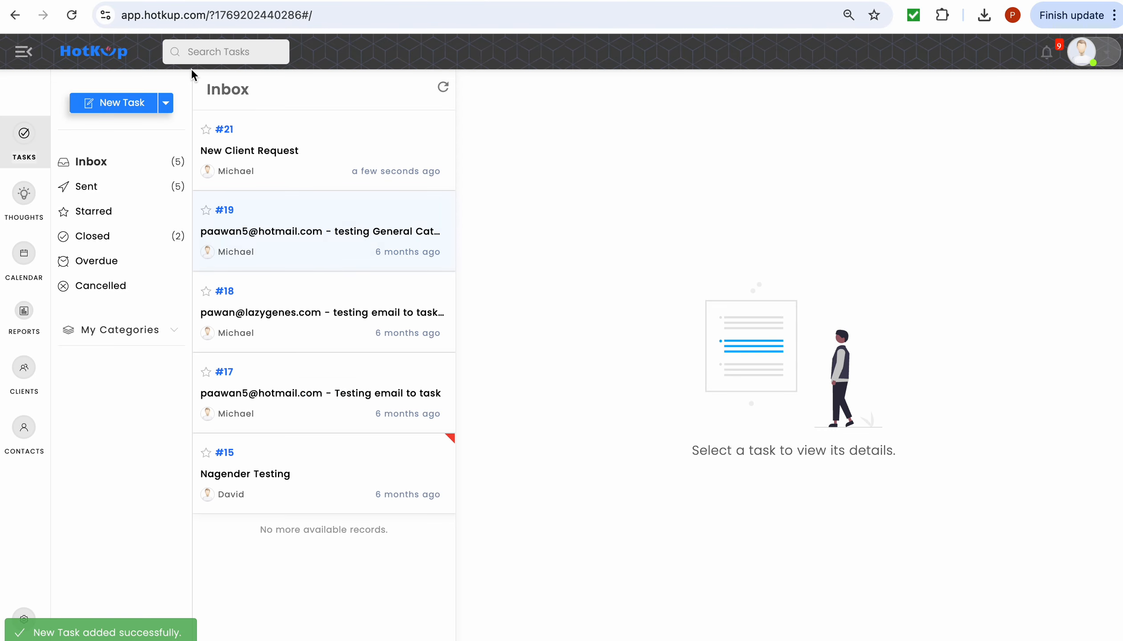
- Filter the Inbox to Support Work and open task #21 New Client Request to view its assignees
{"action": "left_click", "coordinate": [284, 144]}
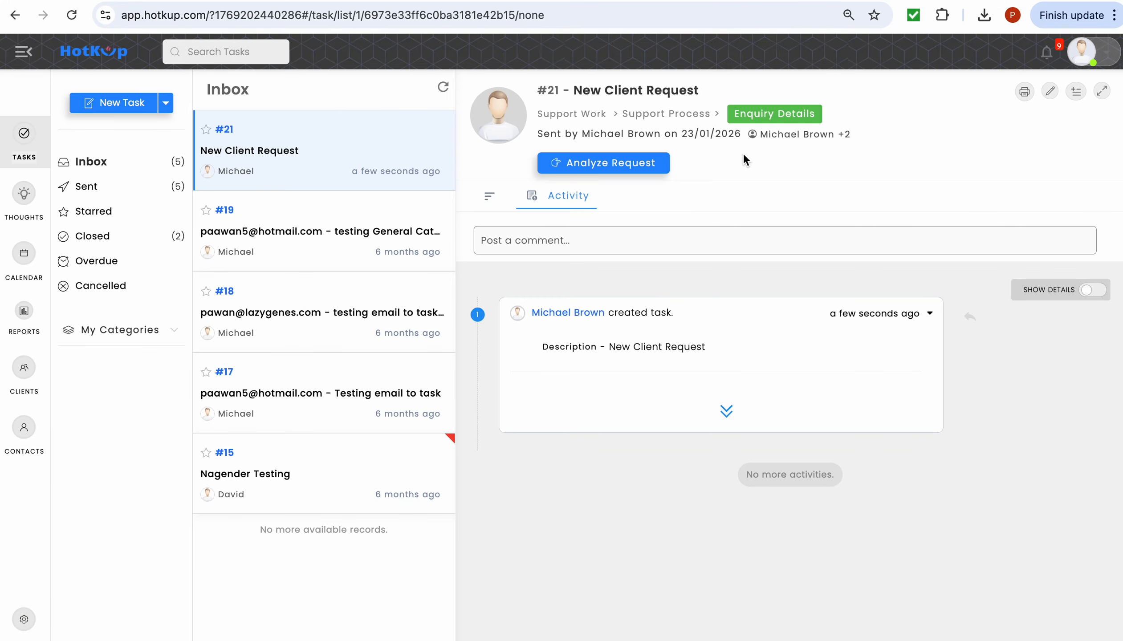
{"action": "left_click", "coordinate": [128, 332]}
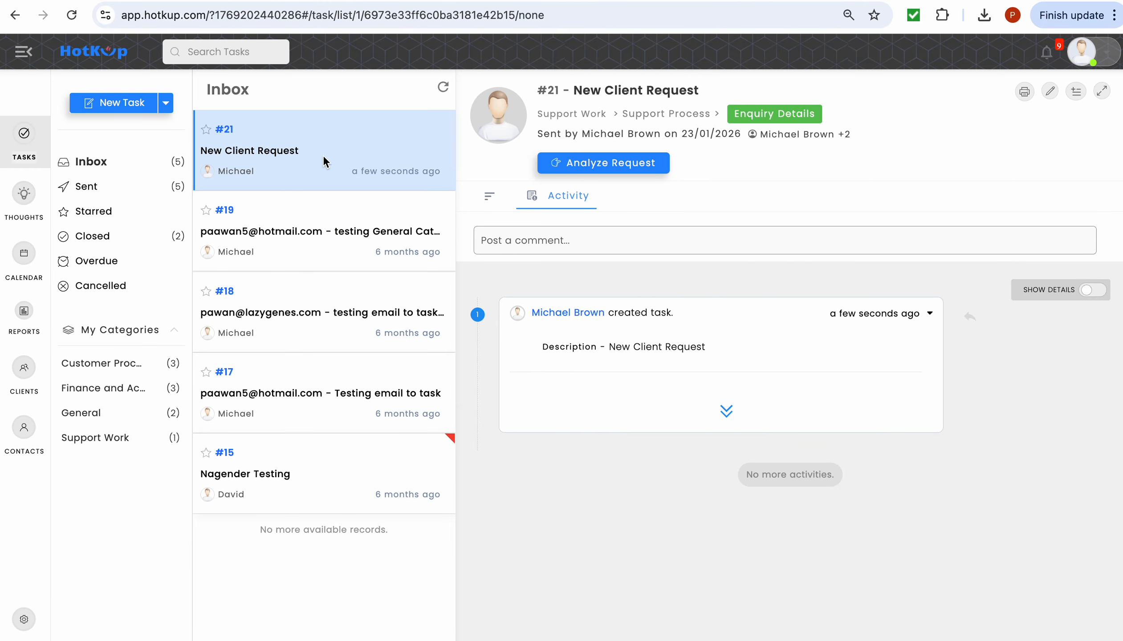
{"action": "left_click", "coordinate": [144, 188]}
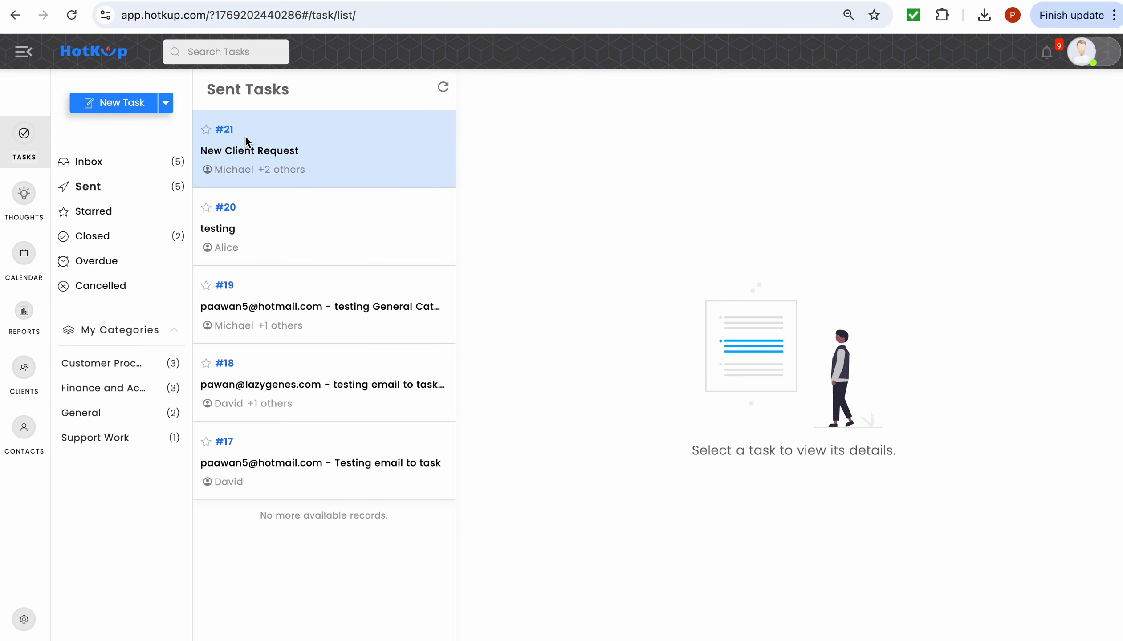
{"action": "left_click", "coordinate": [76, 440]}
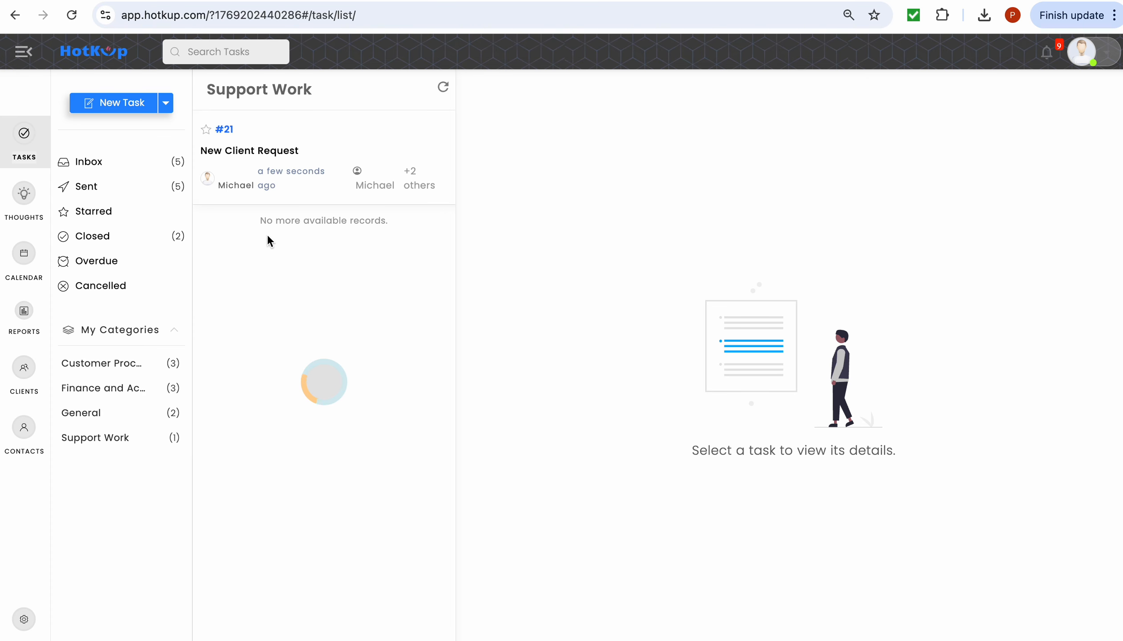
{"action": "left_click", "coordinate": [112, 166]}
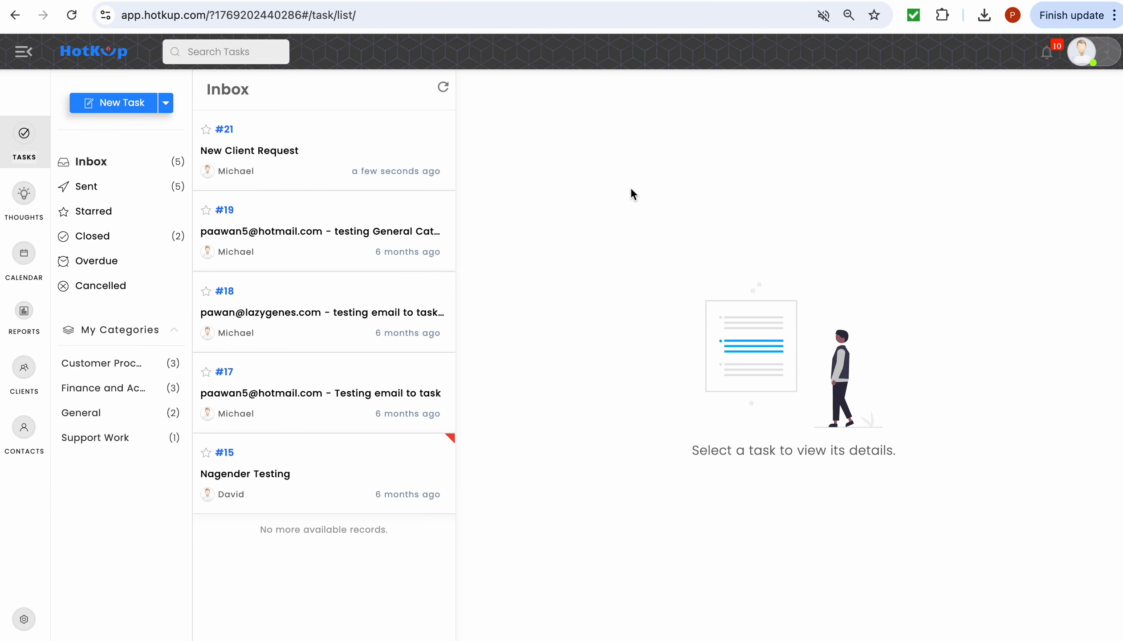
{"action": "left_click", "coordinate": [379, 125]}
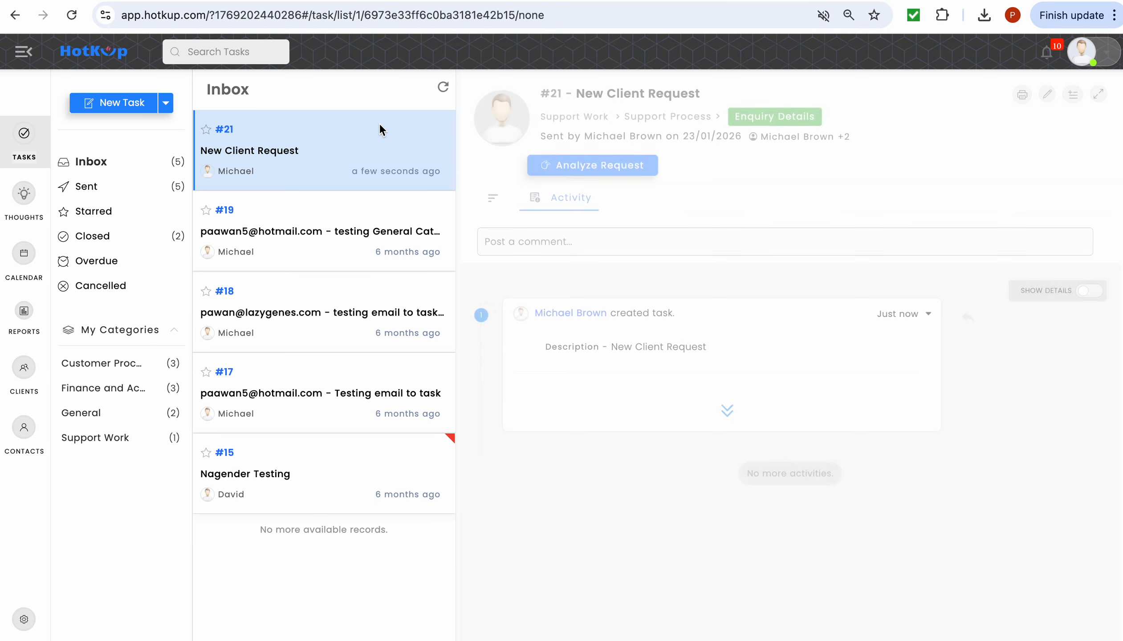
{"action": "mouse_move", "coordinate": [799, 127]}
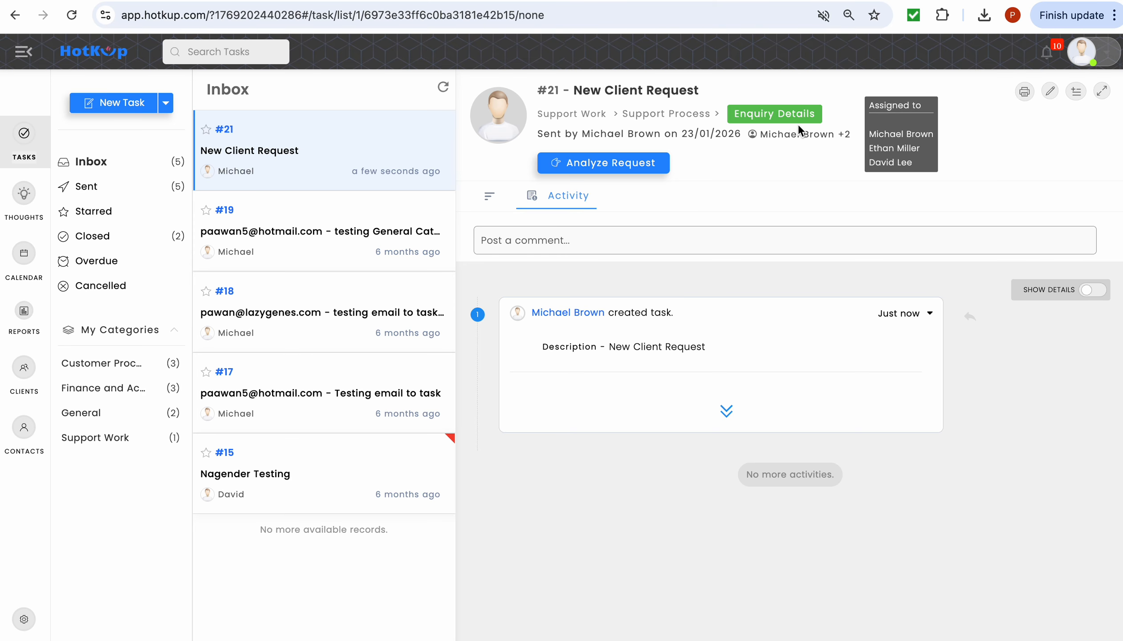
- Advance task #21 through Analyze Request to Assign Request and reassign it to one new user
{"action": "left_click", "coordinate": [632, 166]}
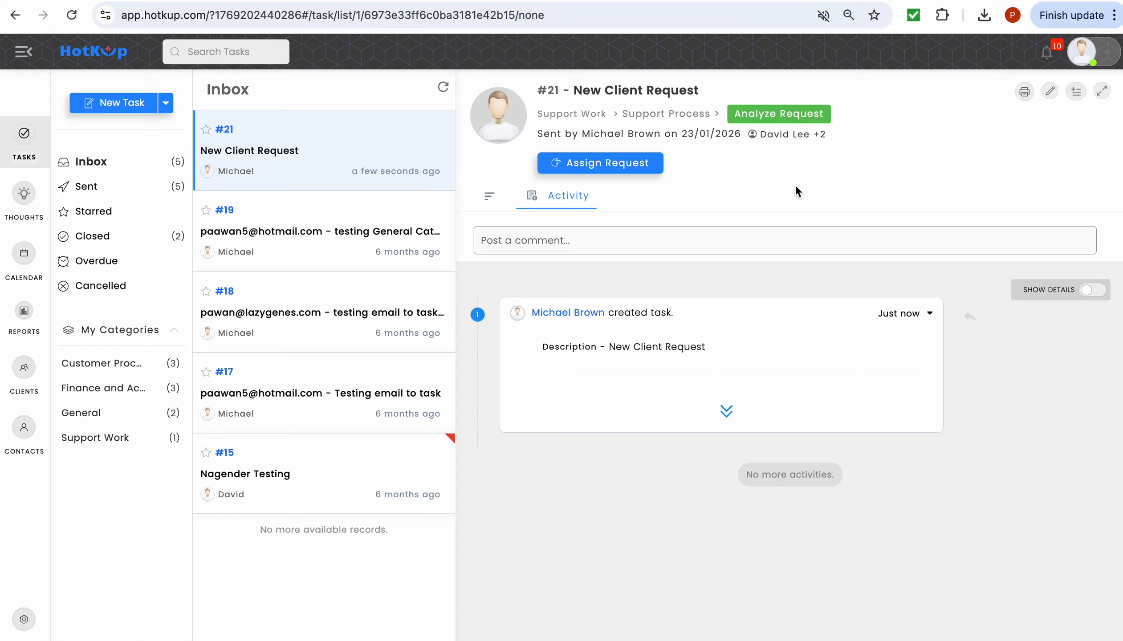
{"action": "left_click", "coordinate": [627, 163]}
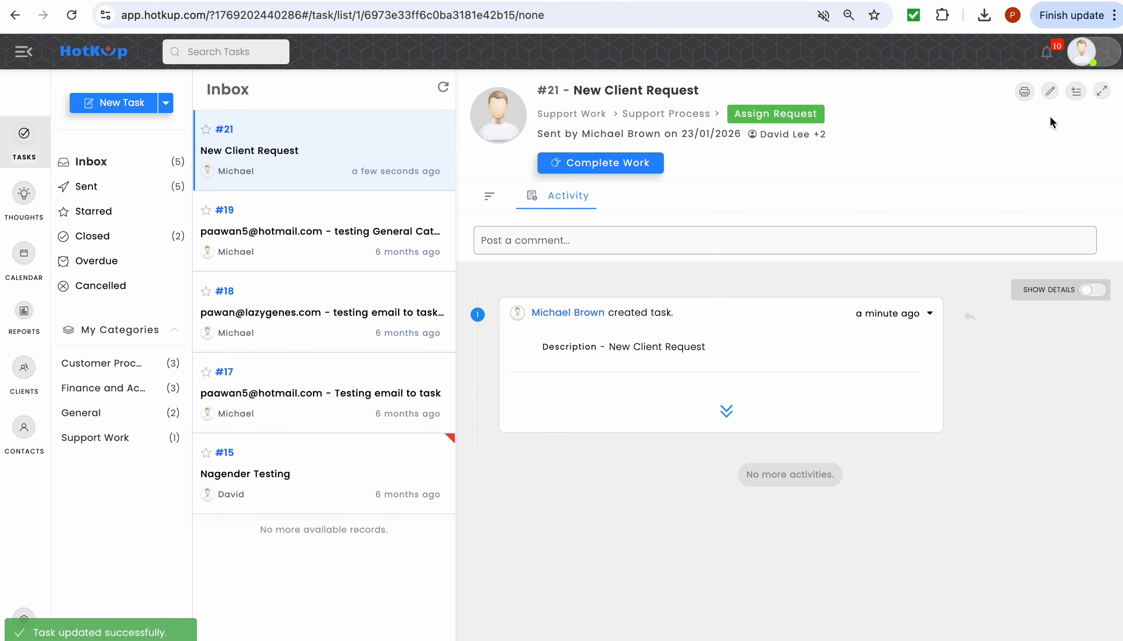
{"action": "left_click", "coordinate": [1051, 91]}
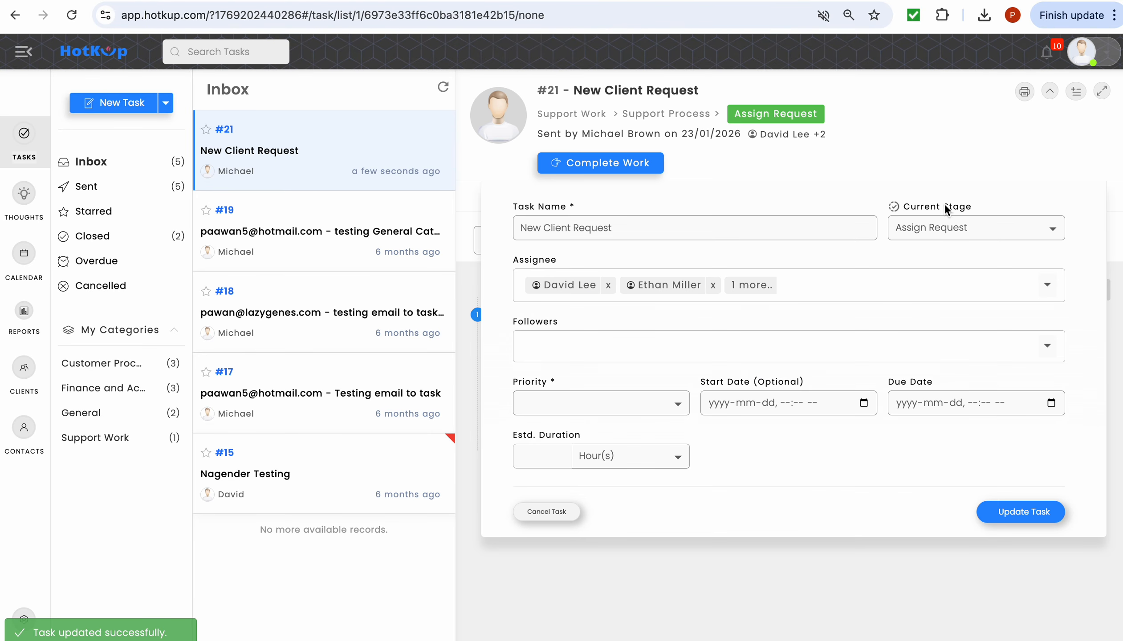
{"action": "left_click", "coordinate": [882, 286]}
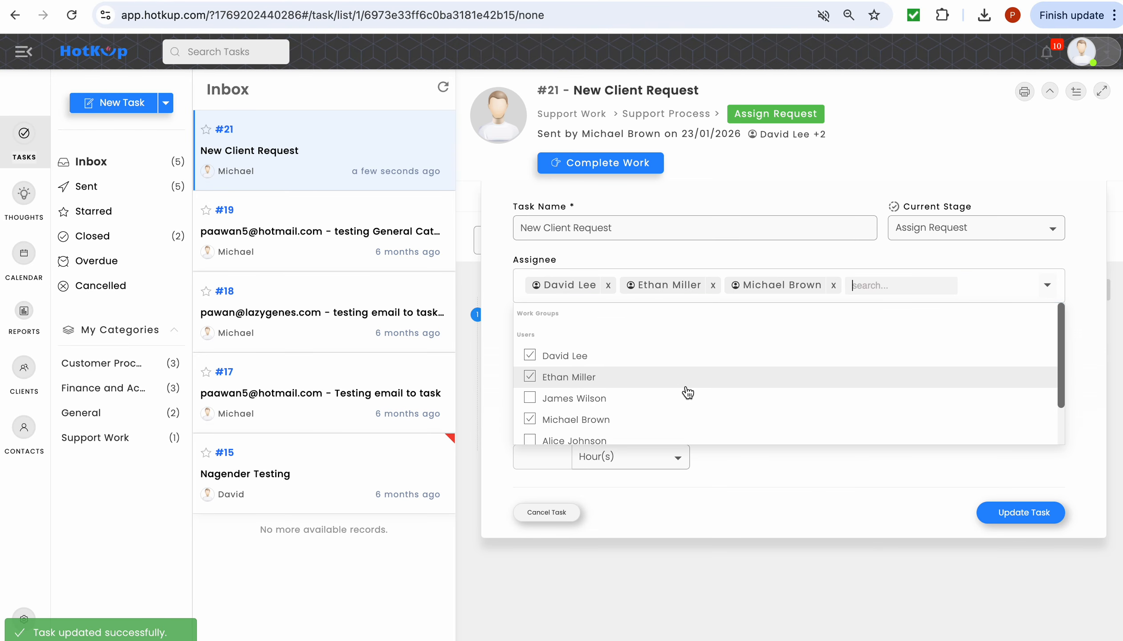
{"action": "scroll", "coordinate": [686, 392], "scroll_direction": "down", "scroll_amount": 2}
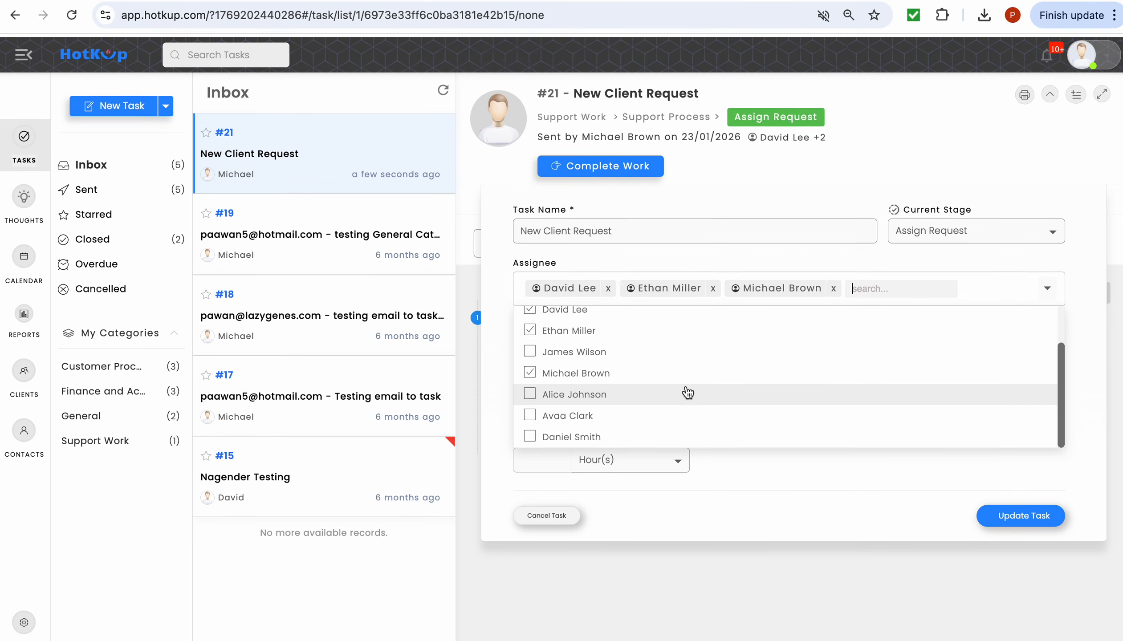
{"action": "left_click", "coordinate": [672, 371]}
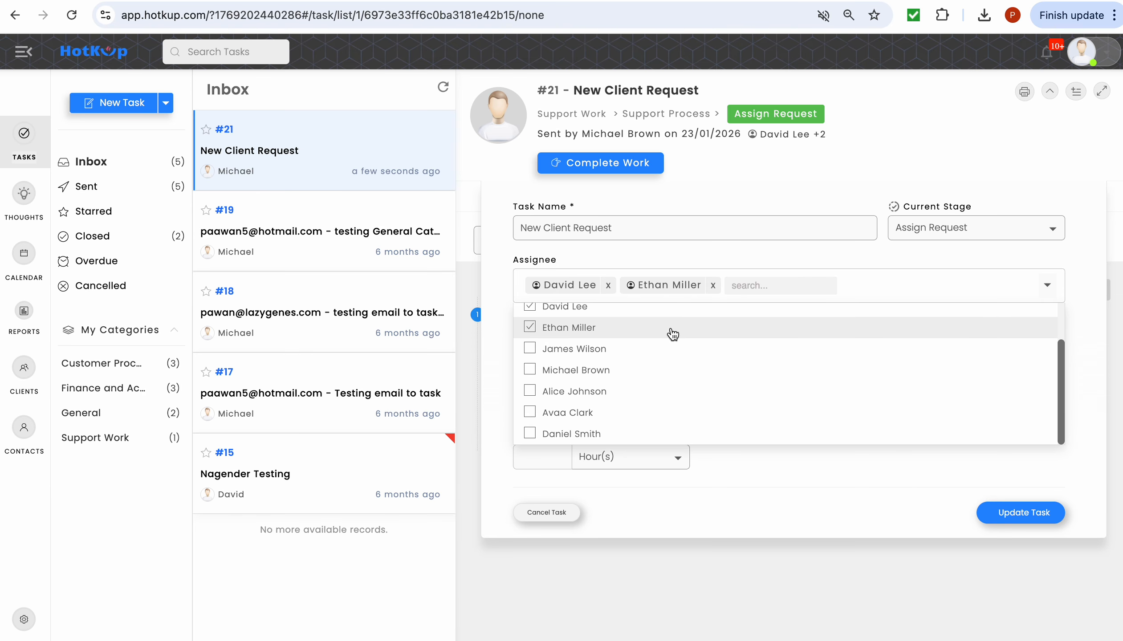
{"action": "left_click", "coordinate": [672, 329]}
{"action": "left_click", "coordinate": [671, 310]}
{"action": "left_click", "coordinate": [661, 352]}
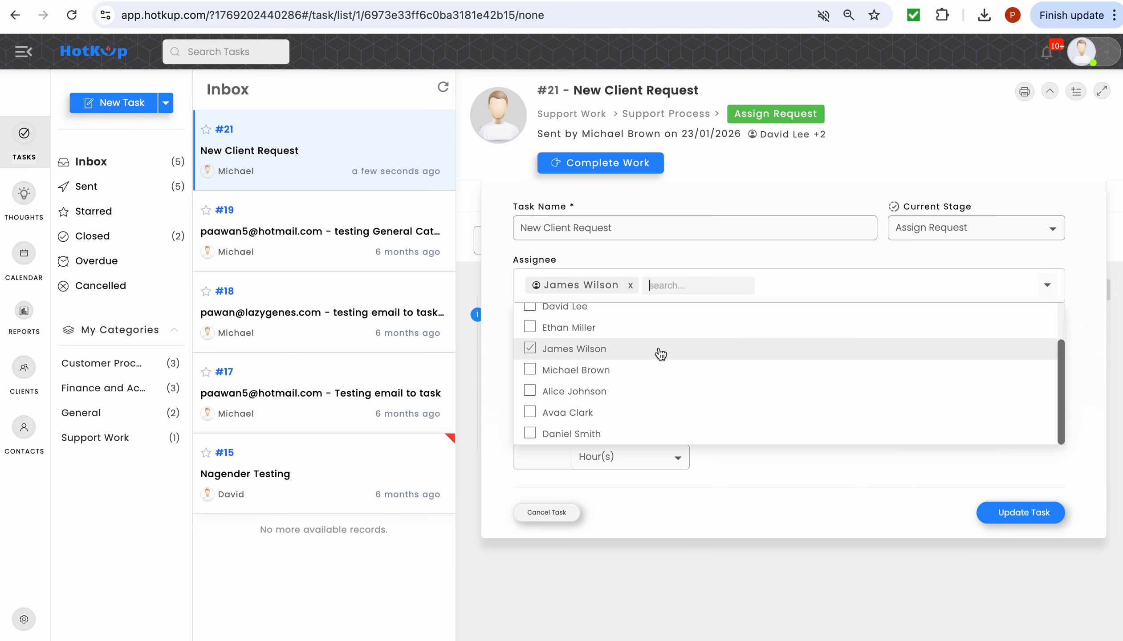
{"action": "left_click", "coordinate": [755, 482]}
{"action": "left_click", "coordinate": [1003, 518]}
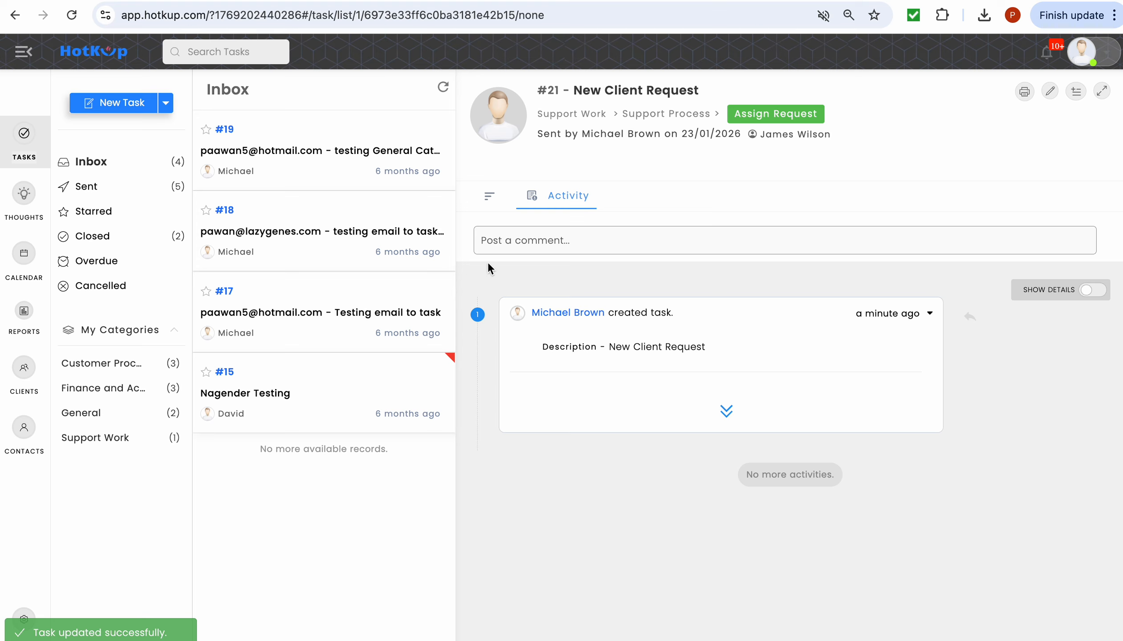
- Open task #21 from the Sent list to confirm its single new assignee
{"action": "left_click", "coordinate": [130, 190]}
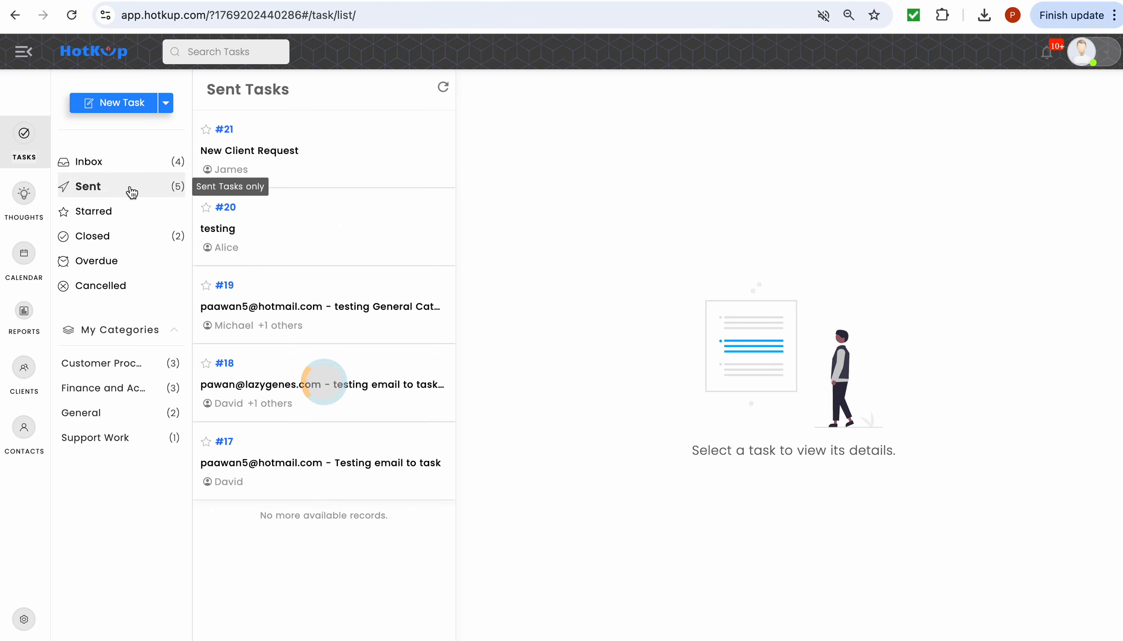
{"action": "left_click", "coordinate": [337, 174]}
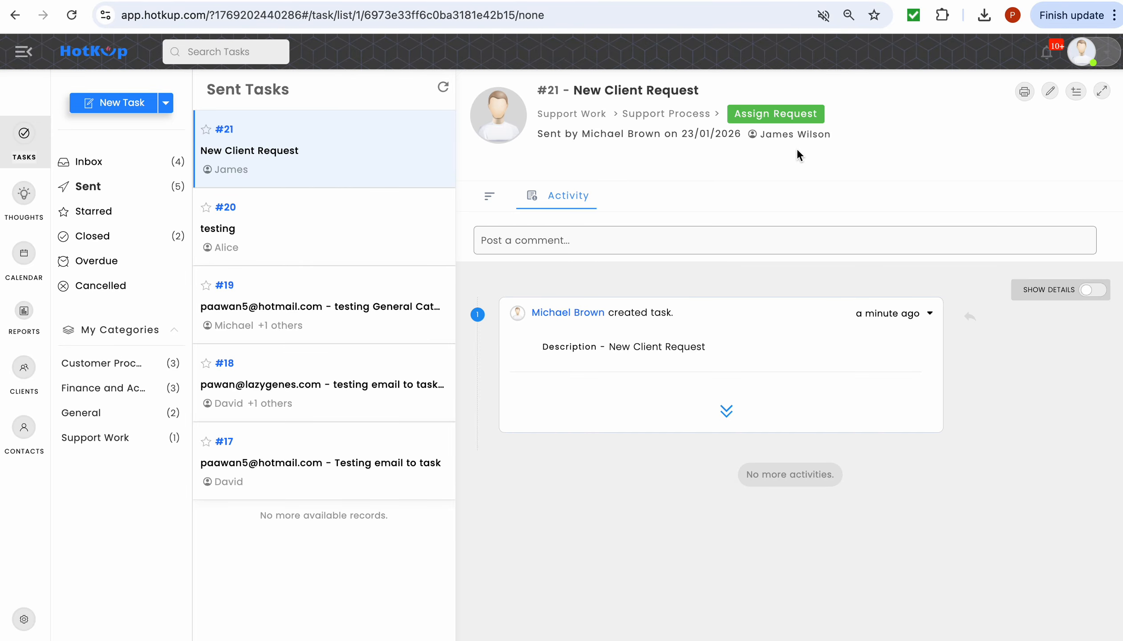
- Reopen the Support Process workflow setup through Admin Settings > Categories > Support Work
{"action": "left_click", "coordinate": [24, 619]}
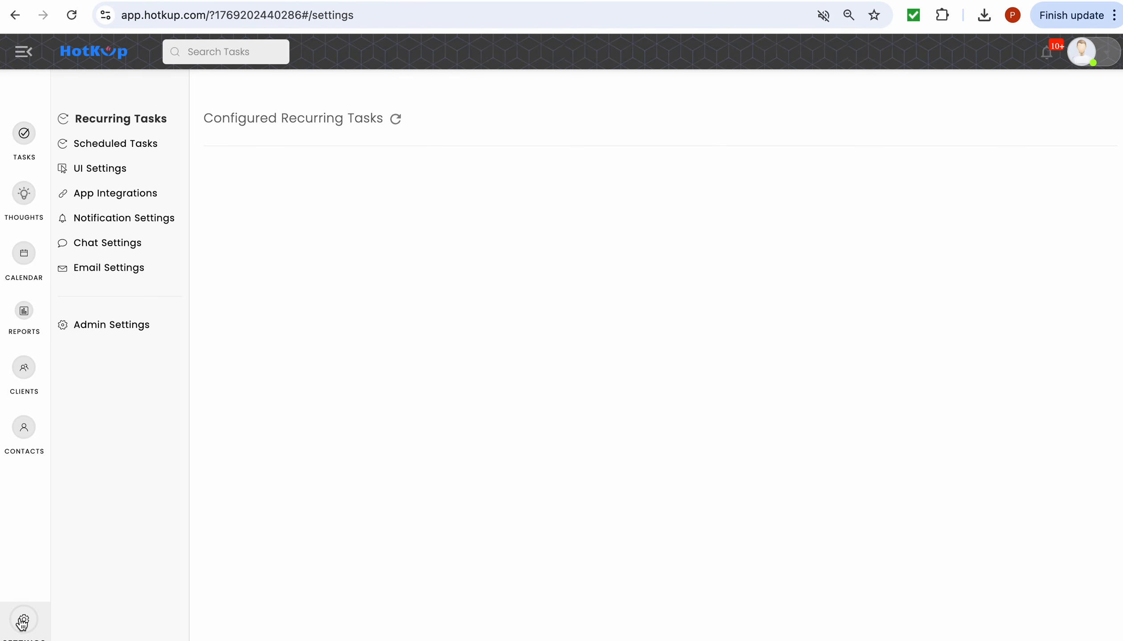
{"action": "left_click", "coordinate": [95, 332]}
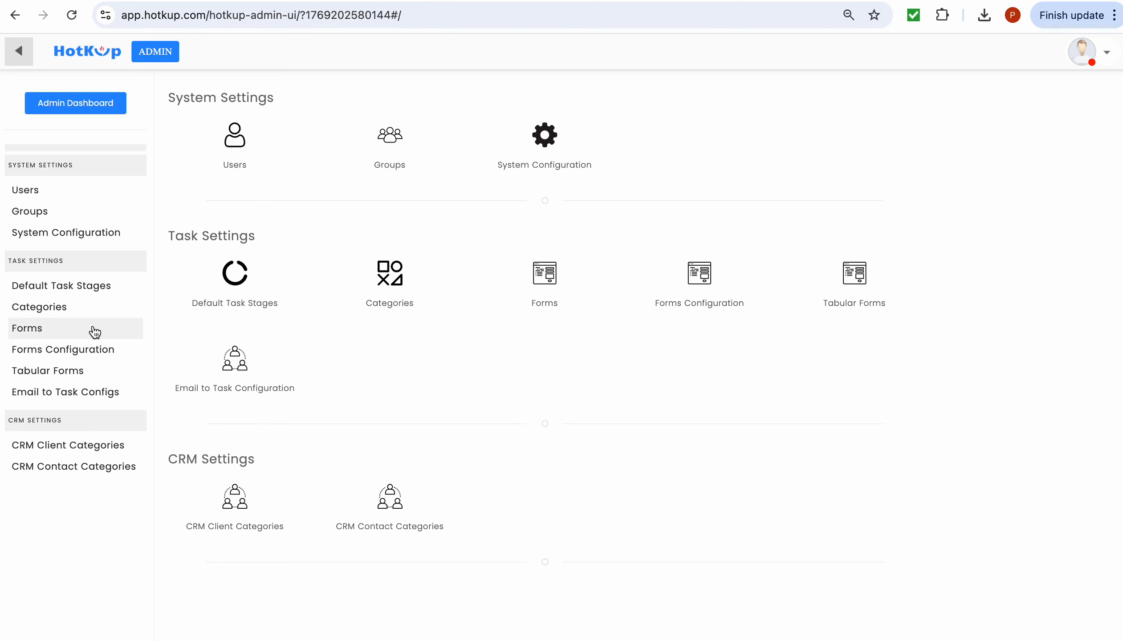
{"action": "left_click", "coordinate": [82, 311]}
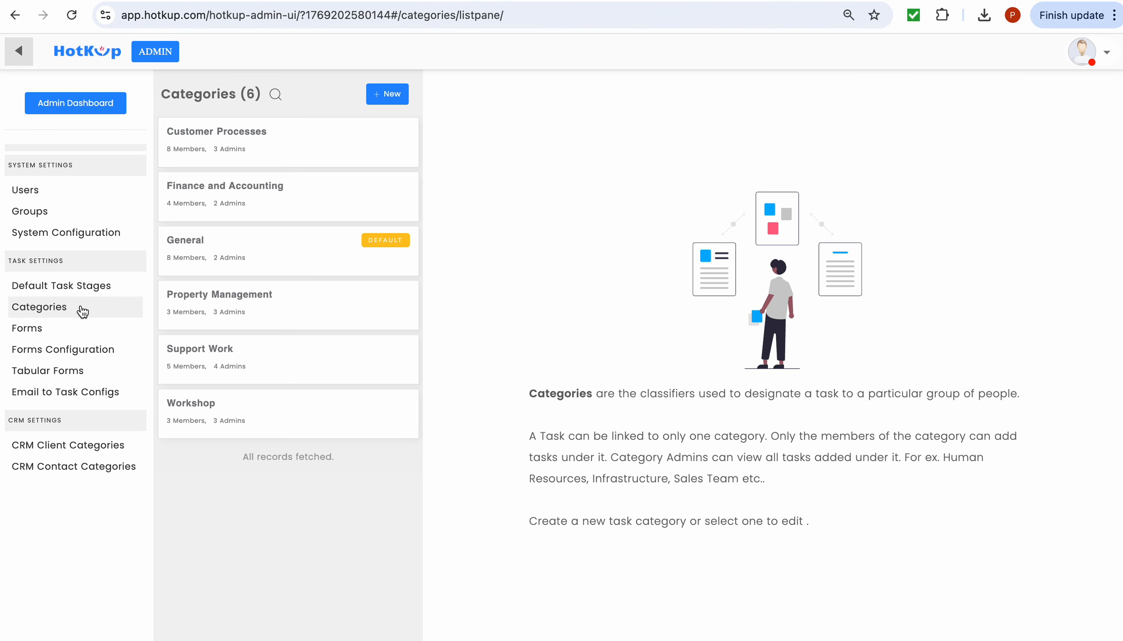
{"action": "left_click", "coordinate": [259, 363]}
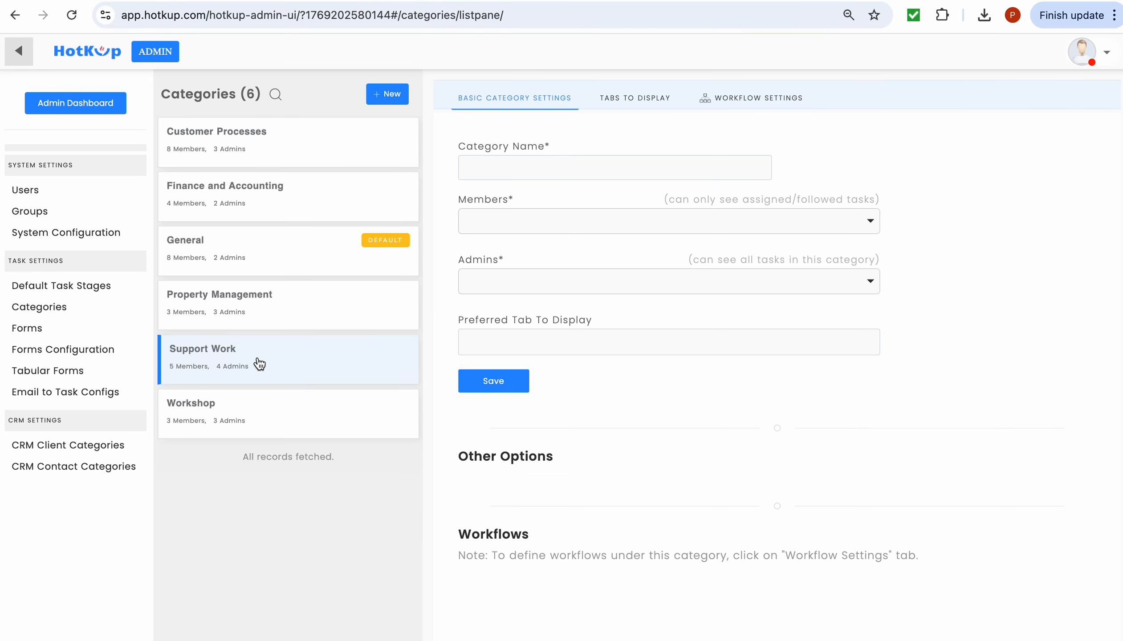
{"action": "left_click", "coordinate": [732, 99]}
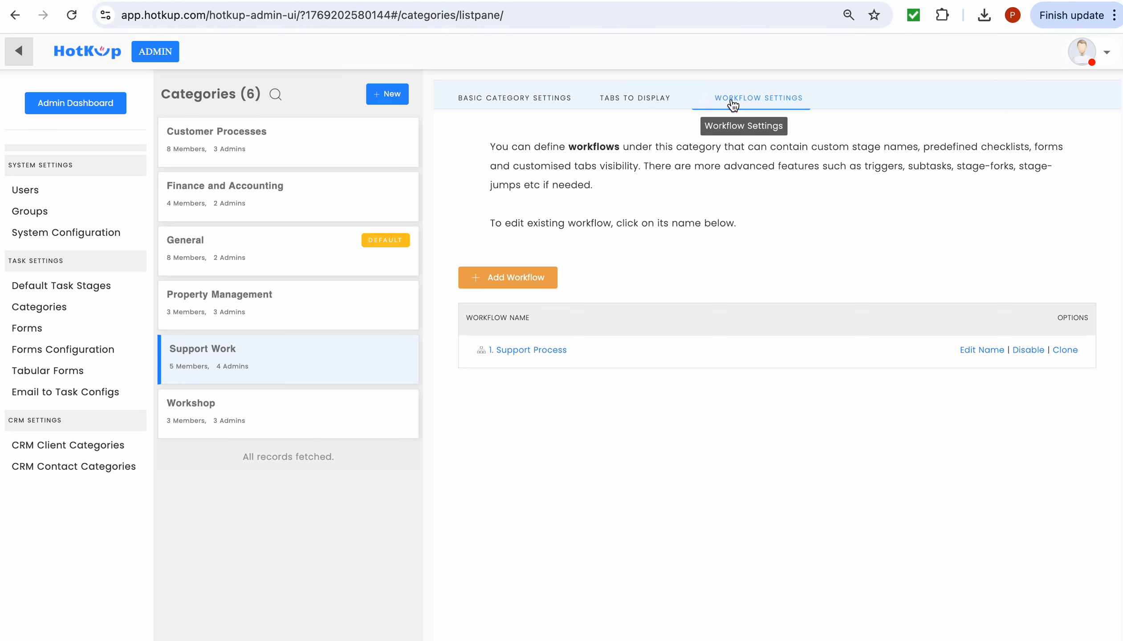
{"action": "left_click", "coordinate": [552, 351]}
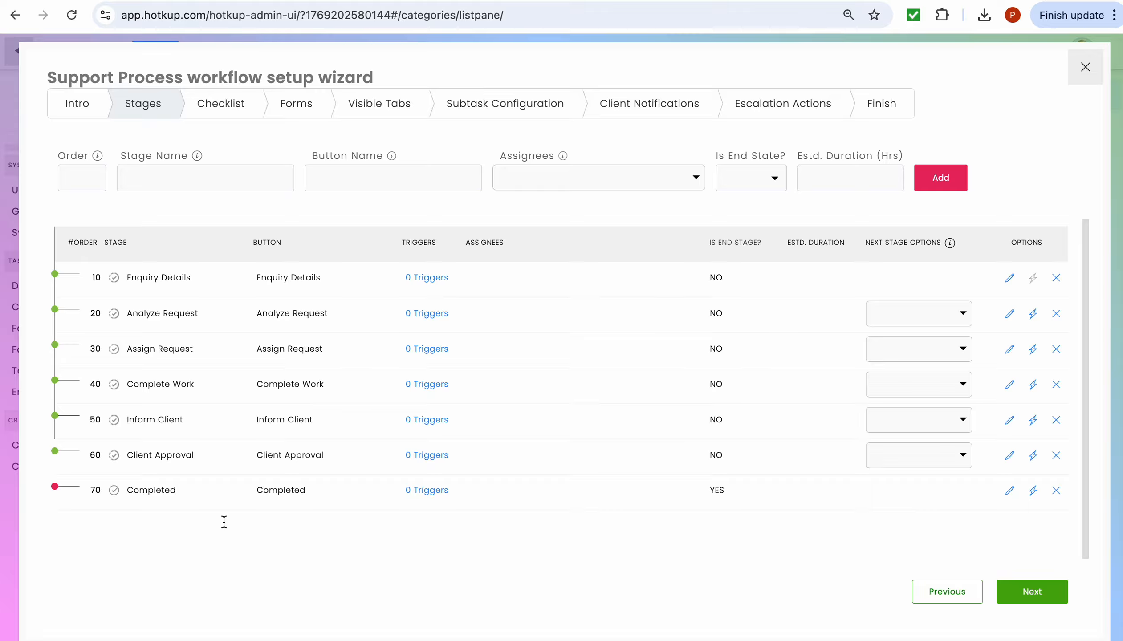
- Add a new order-61 stage named 'Client Approves' to the workflow
{"action": "left_click", "coordinate": [69, 174]}
{"action": "type", "text": "61"}
{"action": "left_click", "coordinate": [137, 186]}
{"action": "type", "text": "Alcient"}
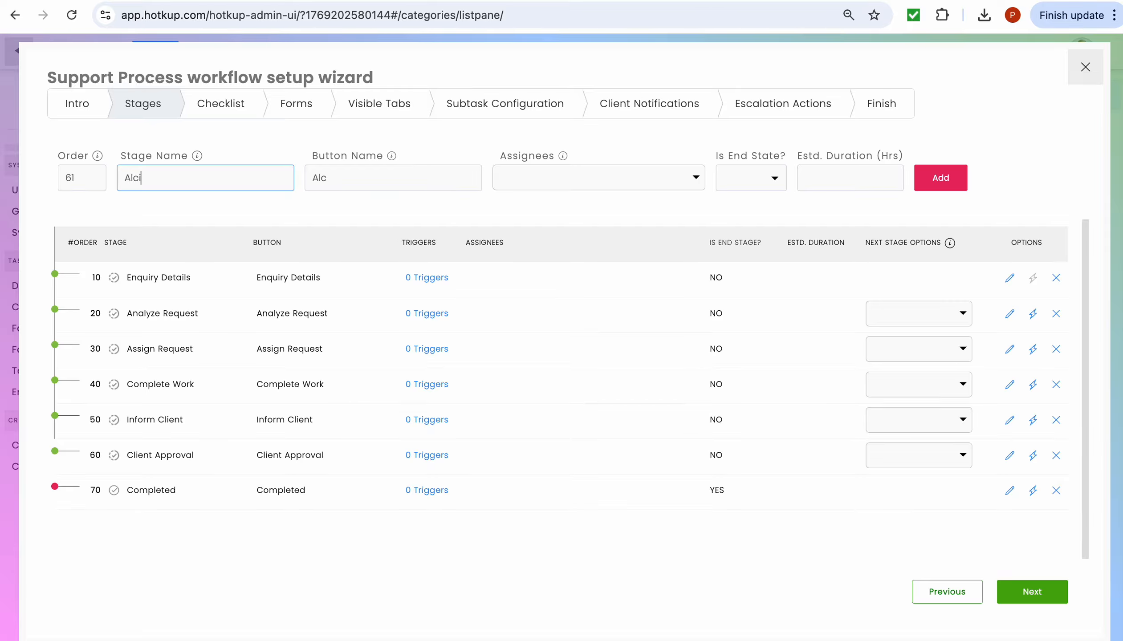
{"action": "key", "text": "BackSpace"}
{"action": "key", "text": "BackSpace"}
{"action": "key", "text": "BackSpace"}
{"action": "key", "text": "BackSpace"}
{"action": "key", "text": "BackSpace"}
{"action": "key", "text": "BackSpace"}
{"action": "key", "text": "BackSpace"}
{"action": "key", "text": "BackSpace"}
{"action": "type", "text": "Client Approves"}
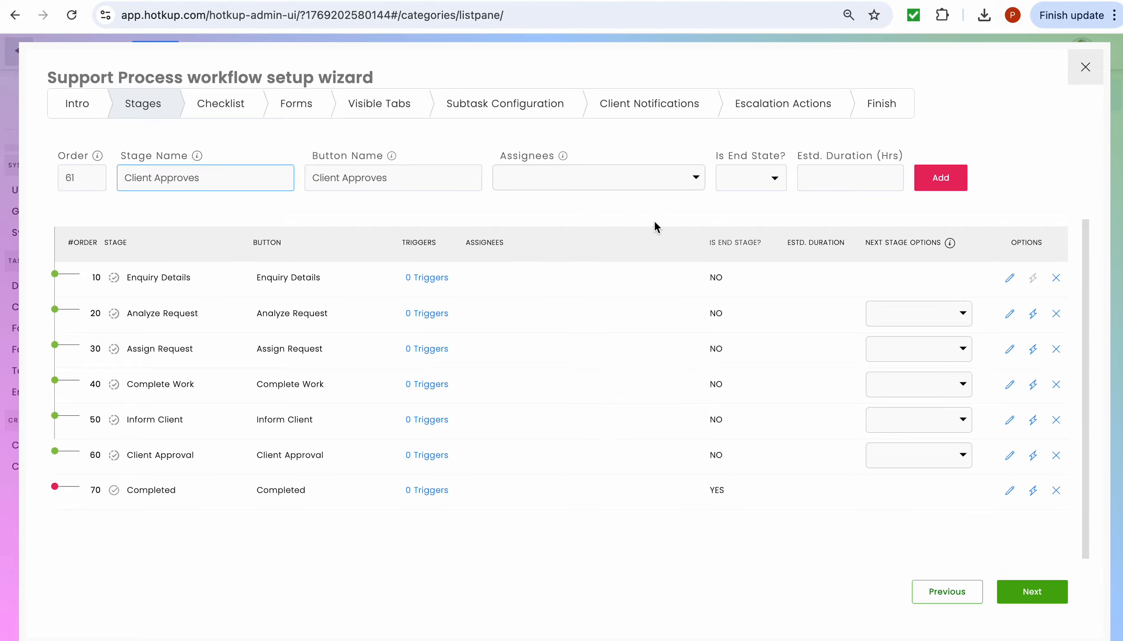
{"action": "left_click", "coordinate": [924, 183]}
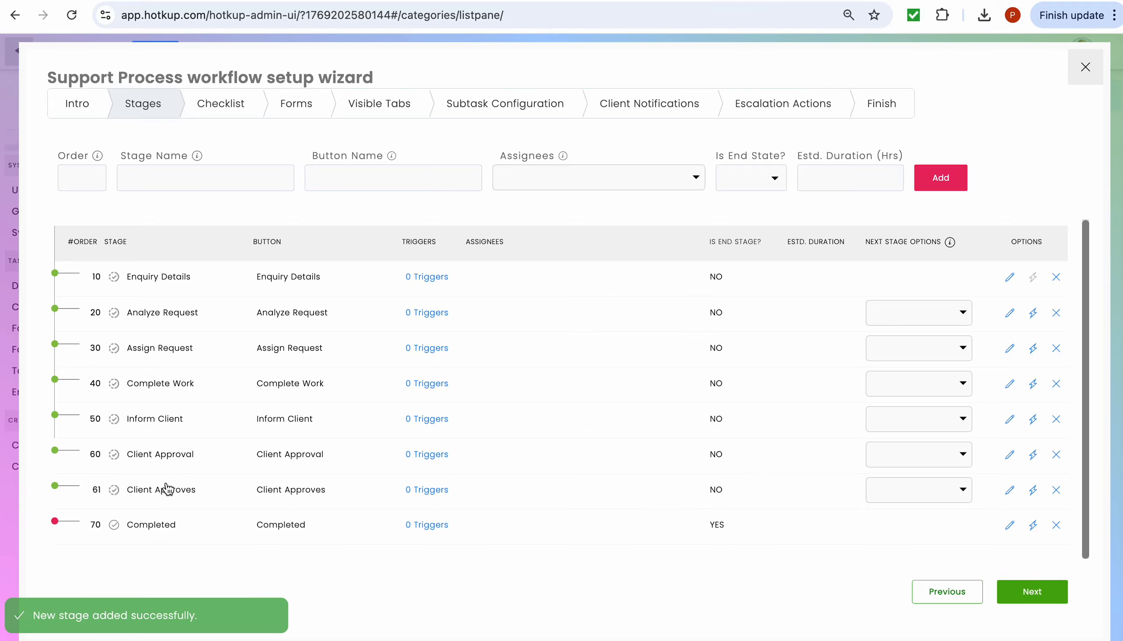
- Add a second order-61 stage named 'Revision required'
{"action": "left_click", "coordinate": [74, 177]}
{"action": "type", "text": "61"}
{"action": "left_click", "coordinate": [183, 178]}
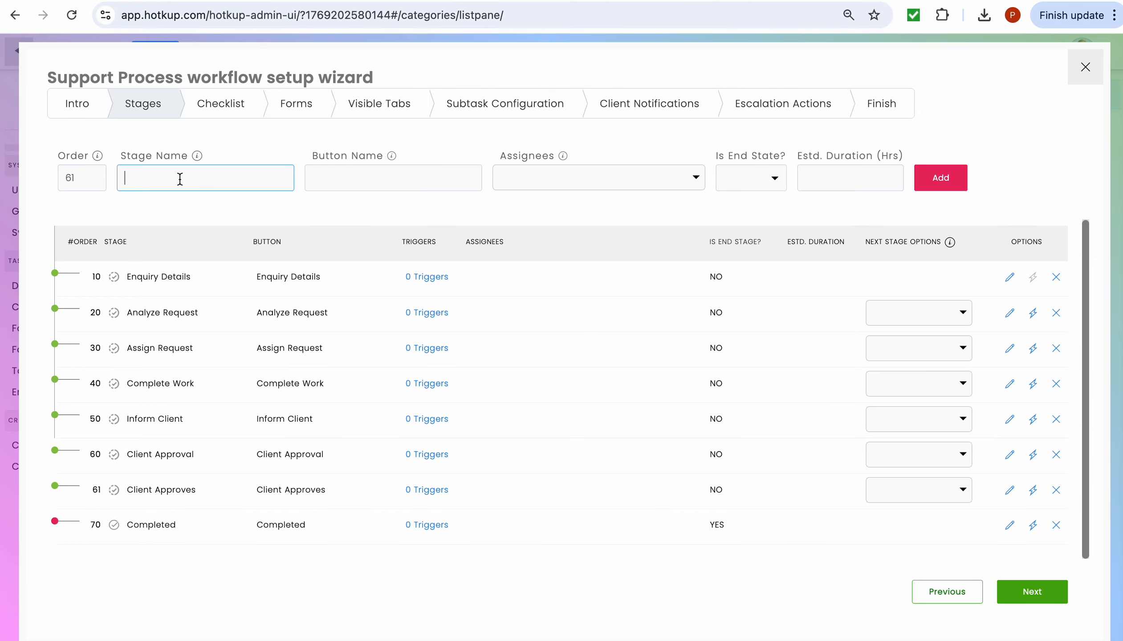
{"action": "type", "text": "Revusu"}
{"action": "key", "text": "BackSpace"}
{"action": "key", "text": "BackSpace"}
{"action": "key", "text": "BackSpace"}
{"action": "type", "text": "ision required"}
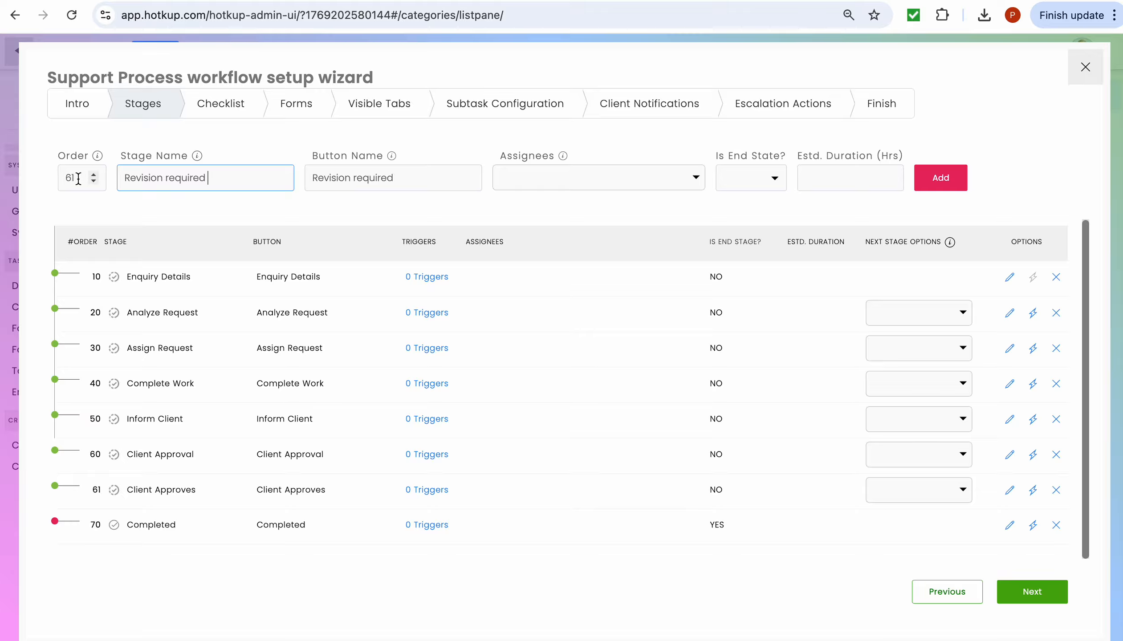
{"action": "left_click", "coordinate": [943, 177]}
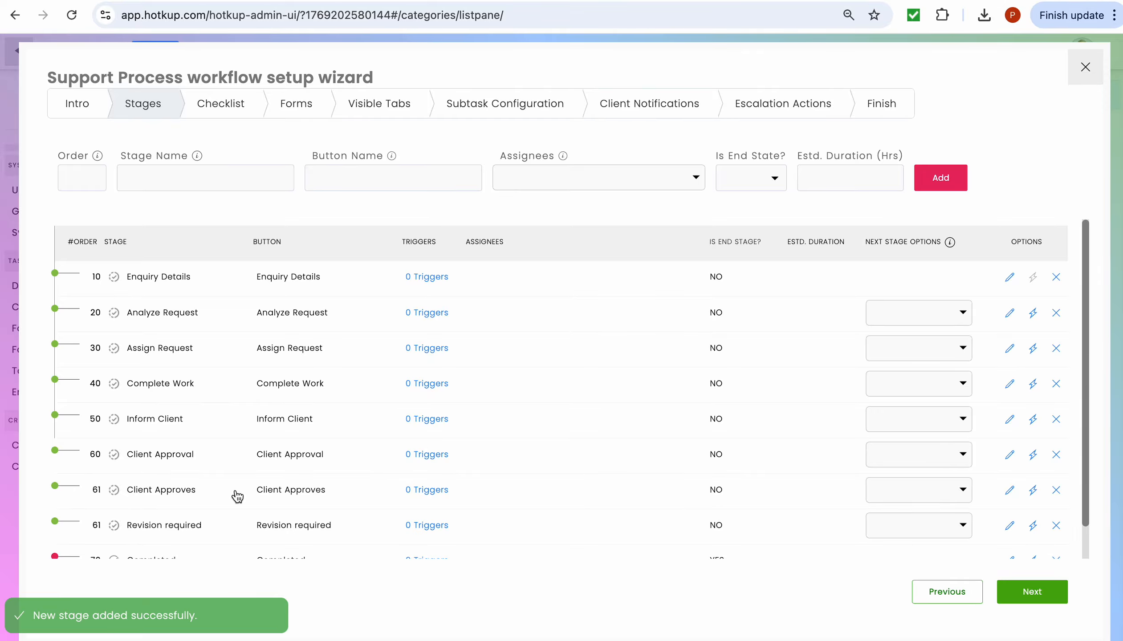
- Rename the Revision required stage to 'Rework required' and save the change
{"action": "left_click", "coordinate": [195, 530]}
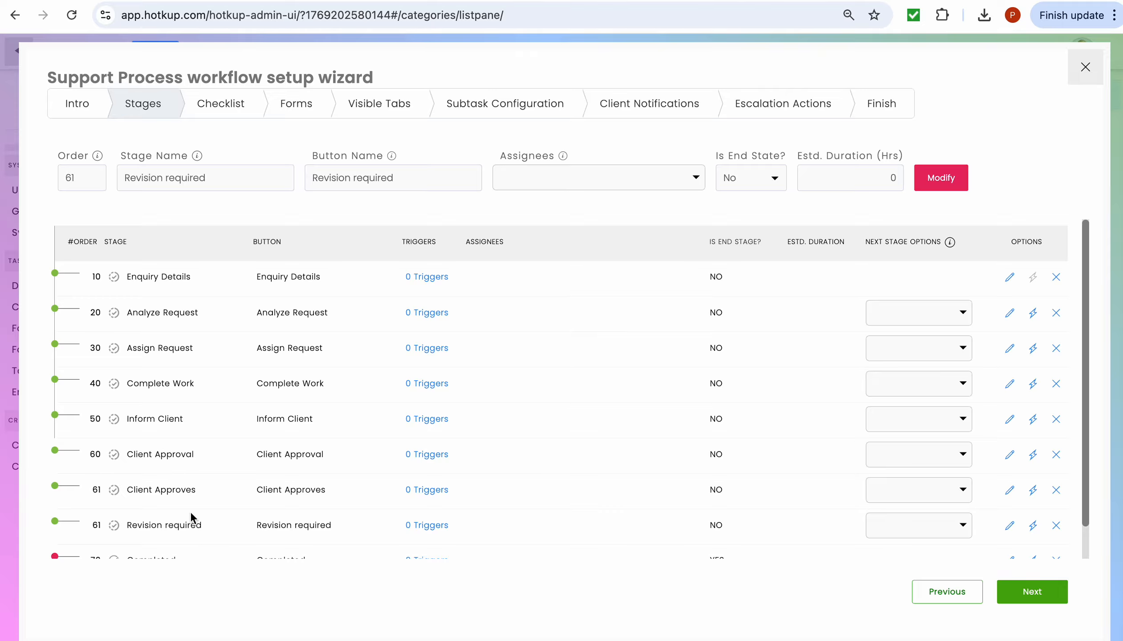
{"action": "left_click", "coordinate": [165, 178]}
{"action": "key", "text": "BackSpace"}
{"action": "key", "text": "BackSpace"}
{"action": "key", "text": "BackSpace"}
{"action": "key", "text": "BackSpace"}
{"action": "key", "text": "BackSpace"}
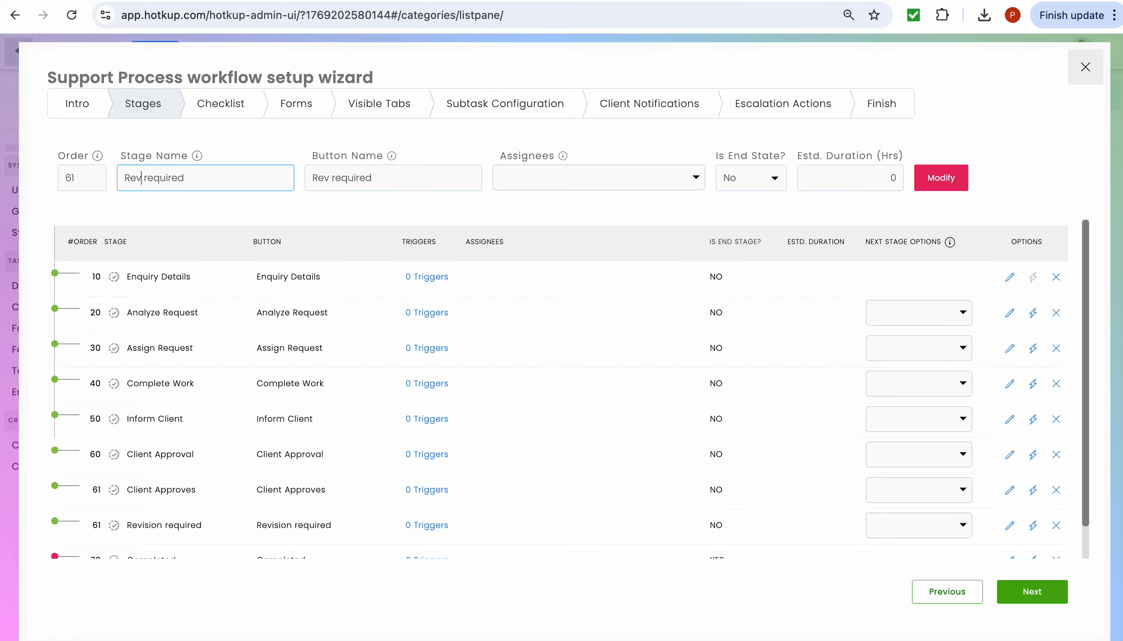
{"action": "key", "text": "BackSpace"}
{"action": "type", "text": "work"}
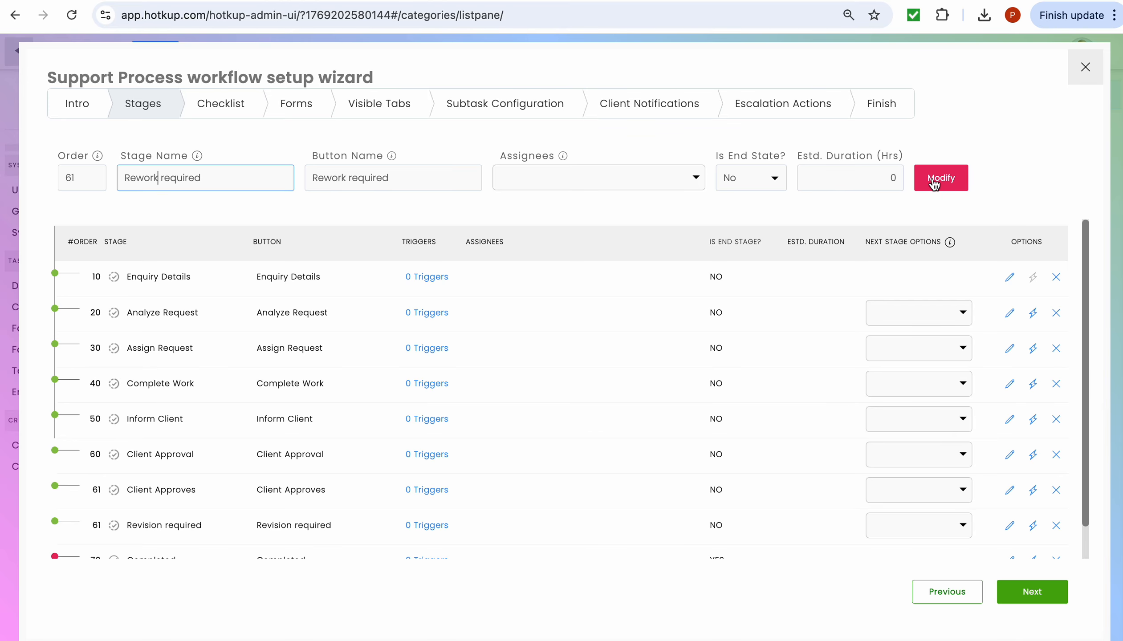
{"action": "left_click", "coordinate": [935, 183]}
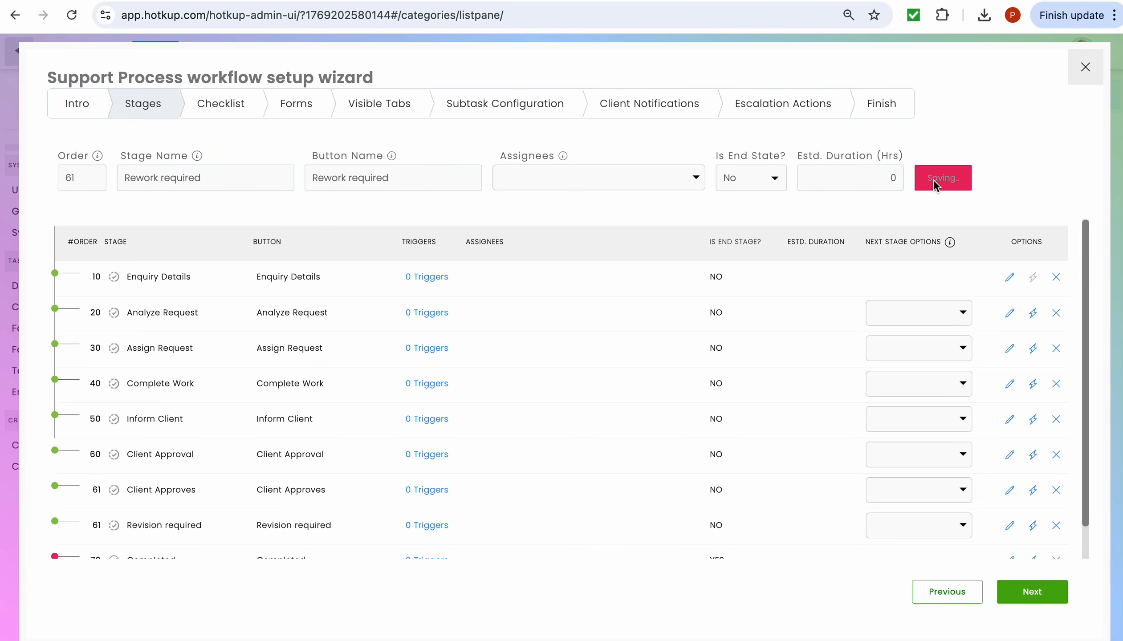
- Set Complete Work as the next stage option for the Rework required stage
{"action": "scroll", "coordinate": [561, 342], "scroll_direction": "down", "scroll_amount": 1}
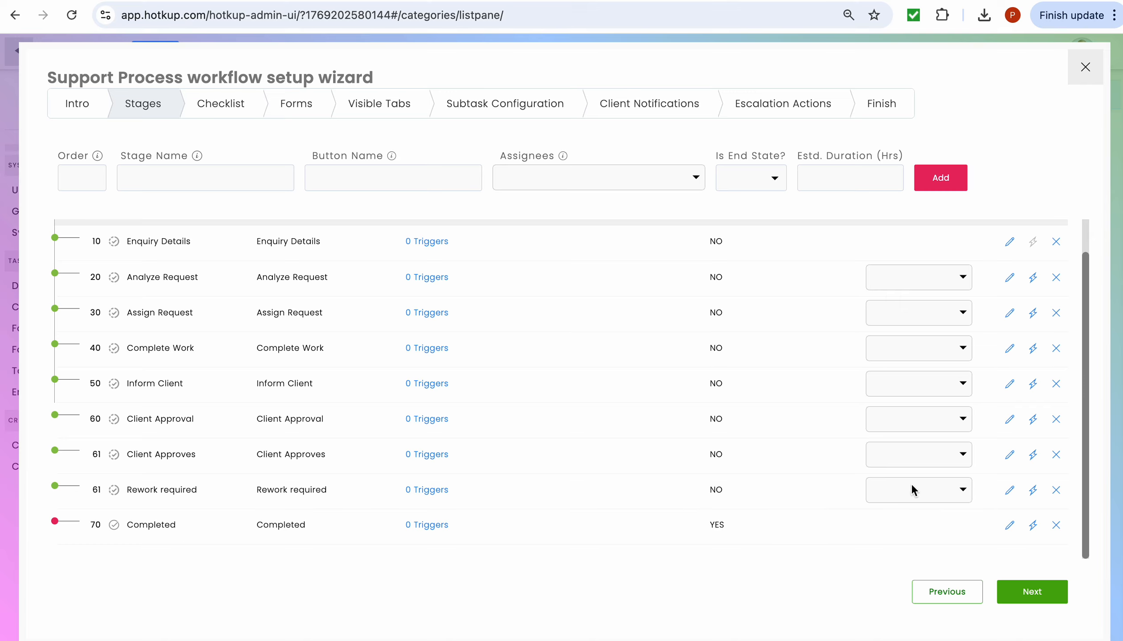
{"action": "left_click", "coordinate": [959, 488]}
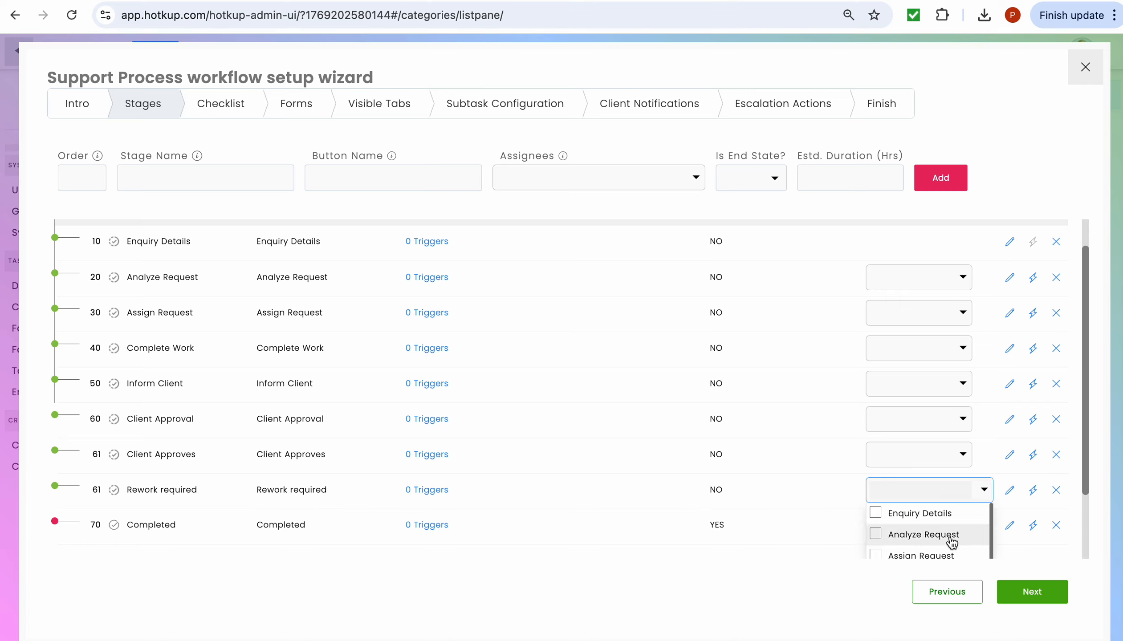
{"action": "scroll", "coordinate": [951, 544], "scroll_direction": "down", "scroll_amount": 1}
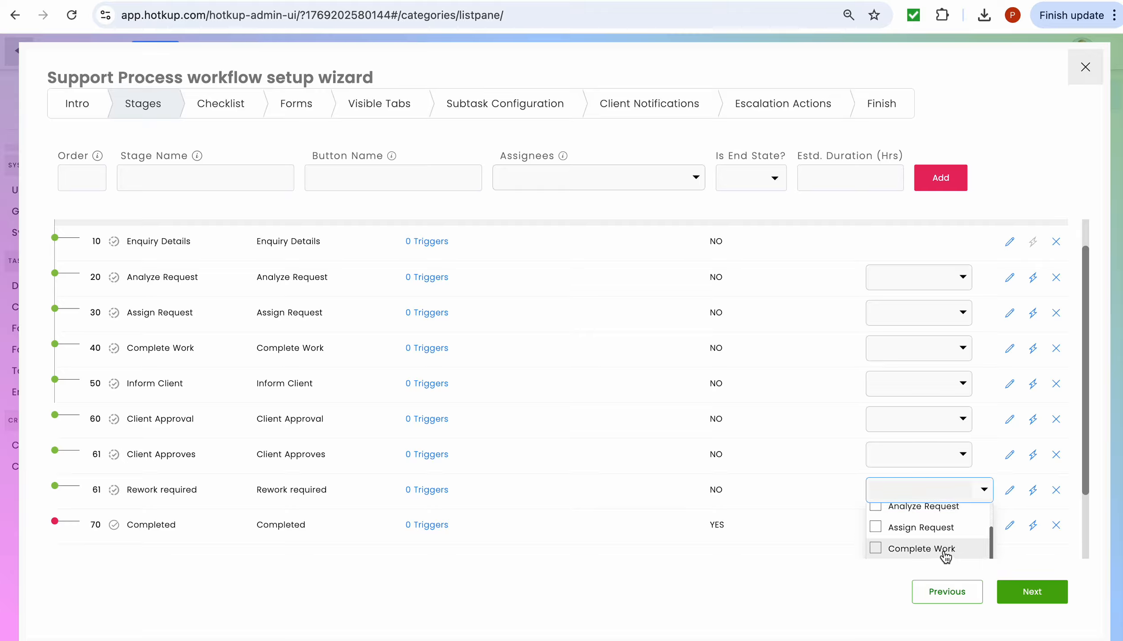
{"action": "left_click", "coordinate": [949, 550]}
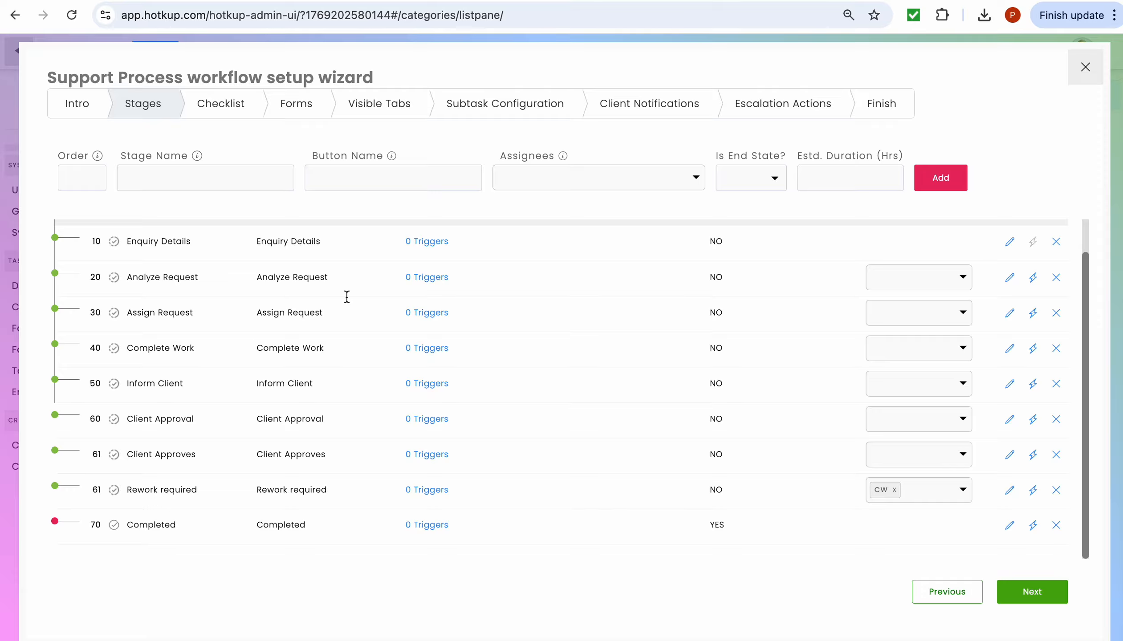
- Close the wizard and start a new task using the Support Work ▸ Support Process workflow
{"action": "left_click", "coordinate": [1085, 68]}
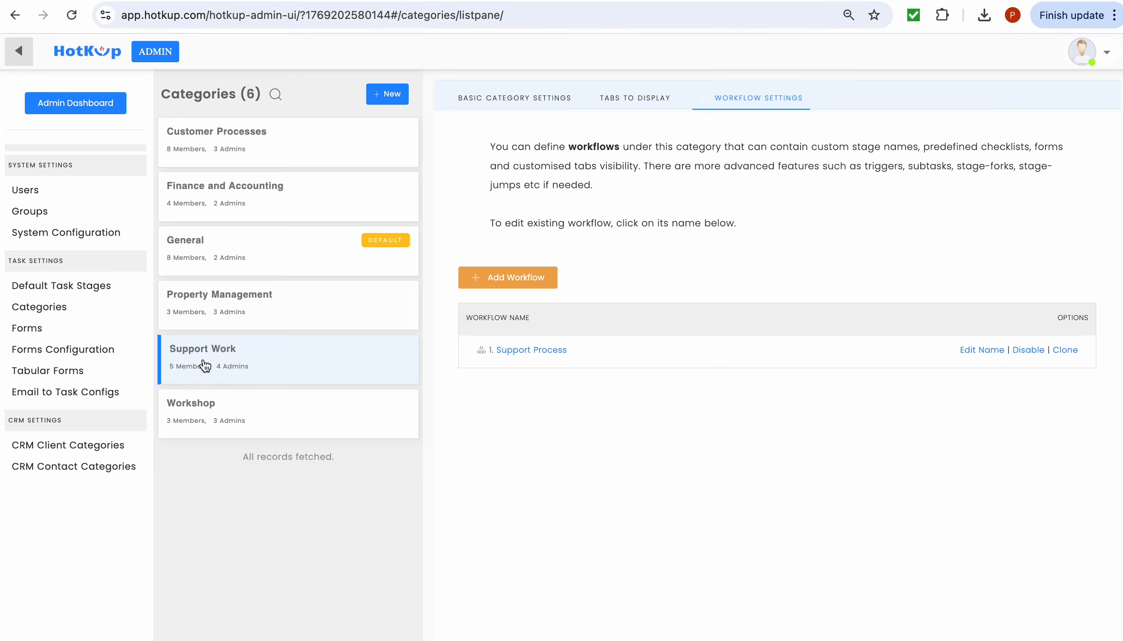
{"action": "left_click", "coordinate": [21, 55]}
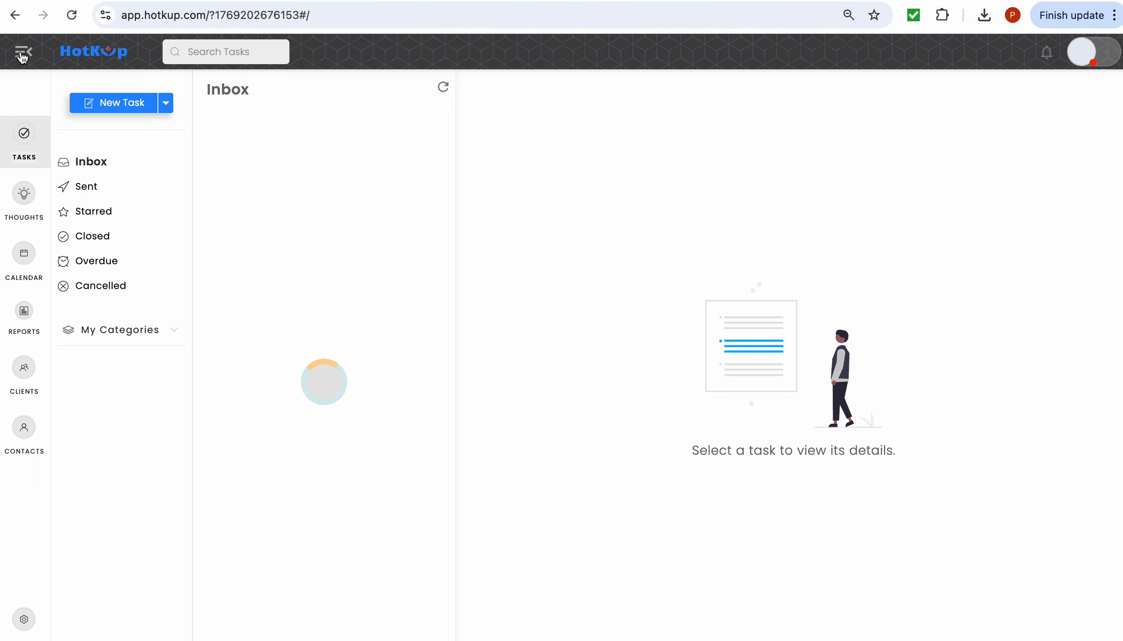
{"action": "left_click", "coordinate": [166, 104]}
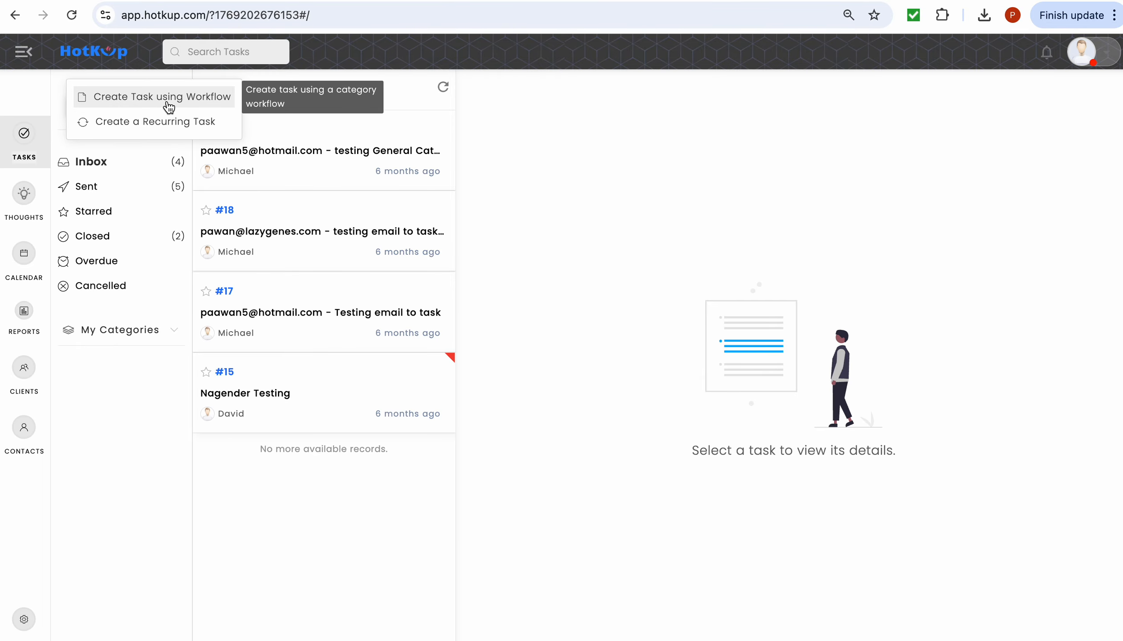
{"action": "left_click", "coordinate": [168, 107]}
{"action": "left_click", "coordinate": [276, 379]}
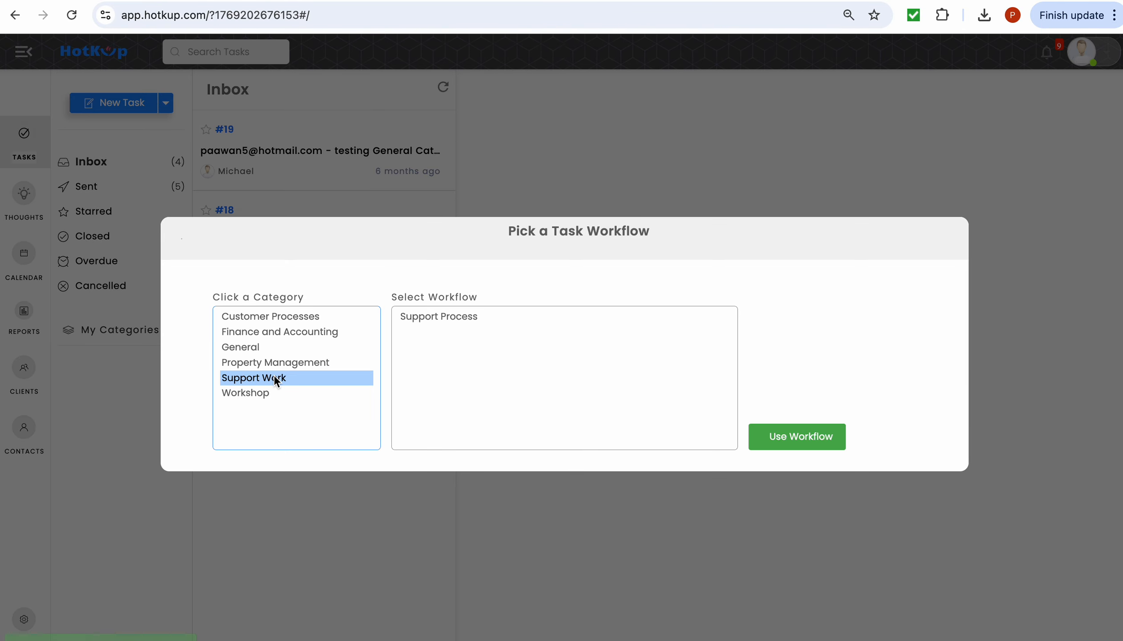
{"action": "left_click", "coordinate": [425, 318]}
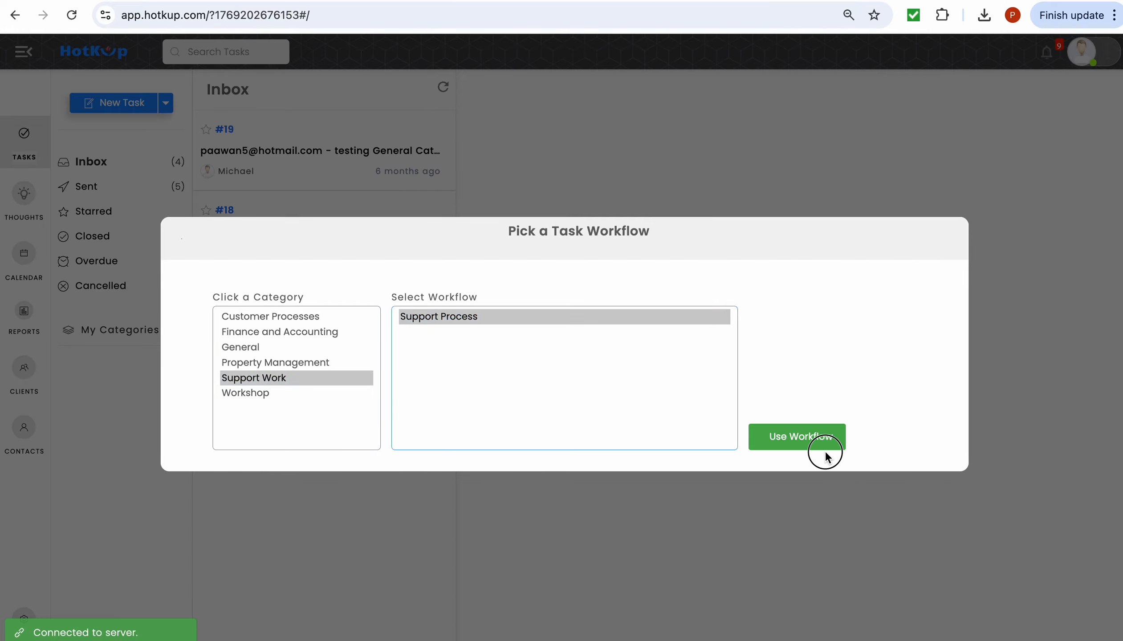
{"action": "left_click", "coordinate": [820, 438]}
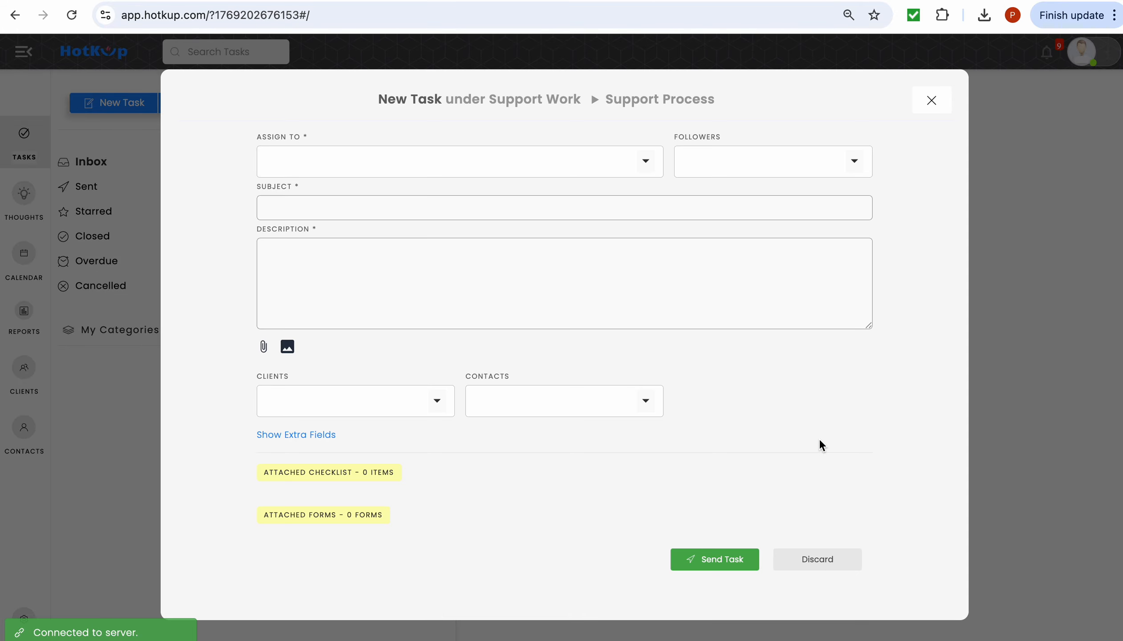
- Assign a team member, fill in the 'Testing process' details and send the task
{"action": "left_click", "coordinate": [649, 168]}
{"action": "left_click", "coordinate": [529, 312]}
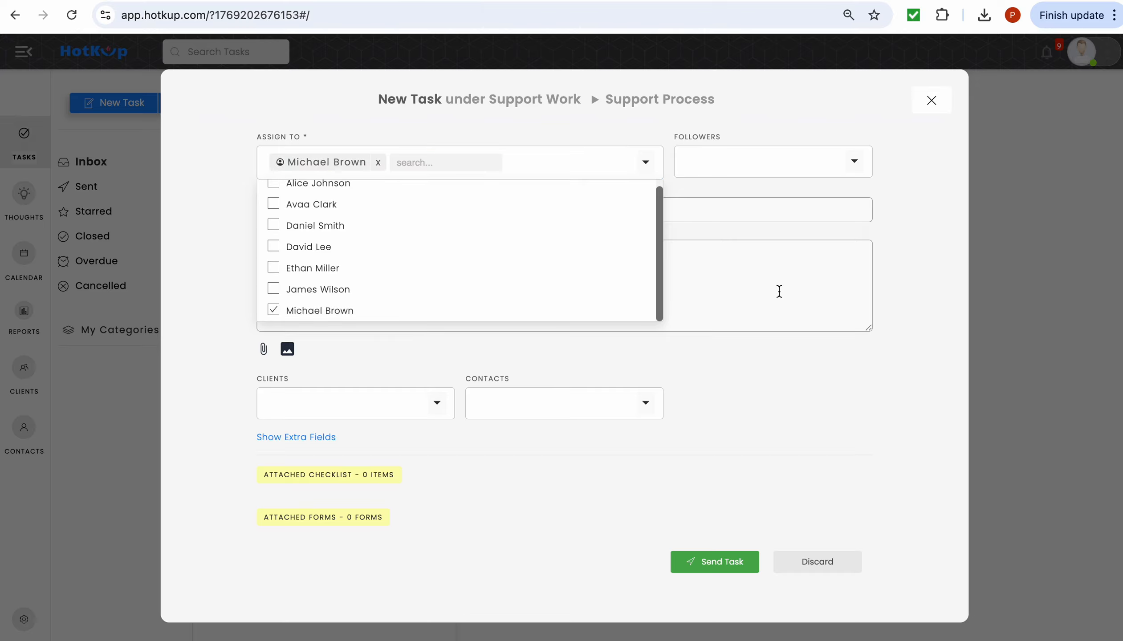
{"action": "left_click", "coordinate": [776, 291]}
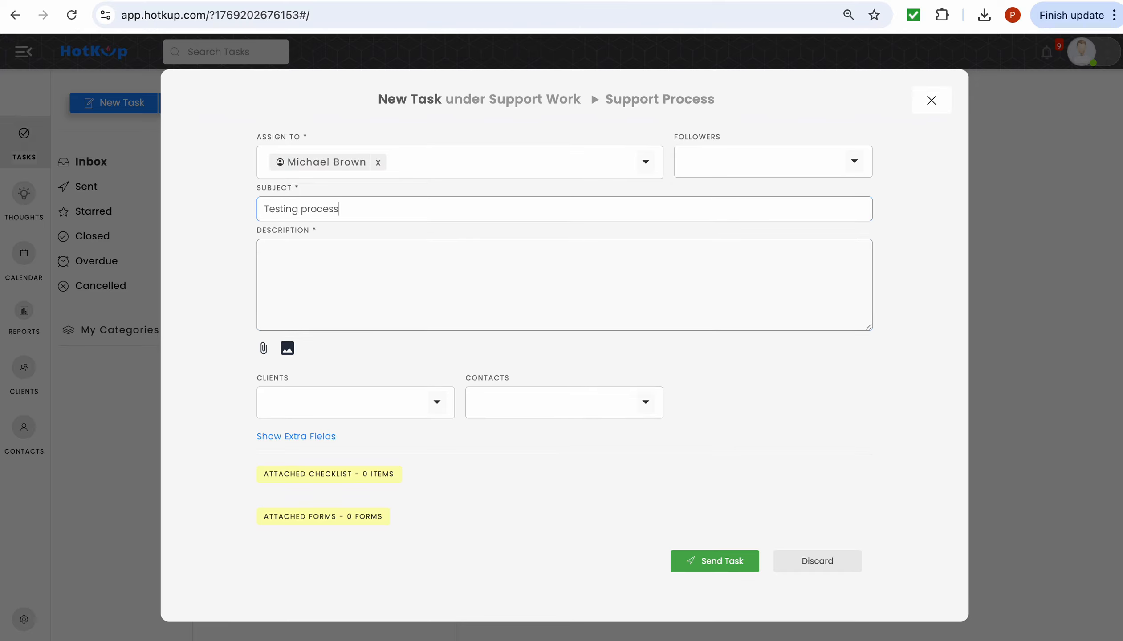
{"action": "left_click", "coordinate": [648, 308]}
{"action": "type", "text": "Testing process"}
{"action": "left_click", "coordinate": [713, 561]}
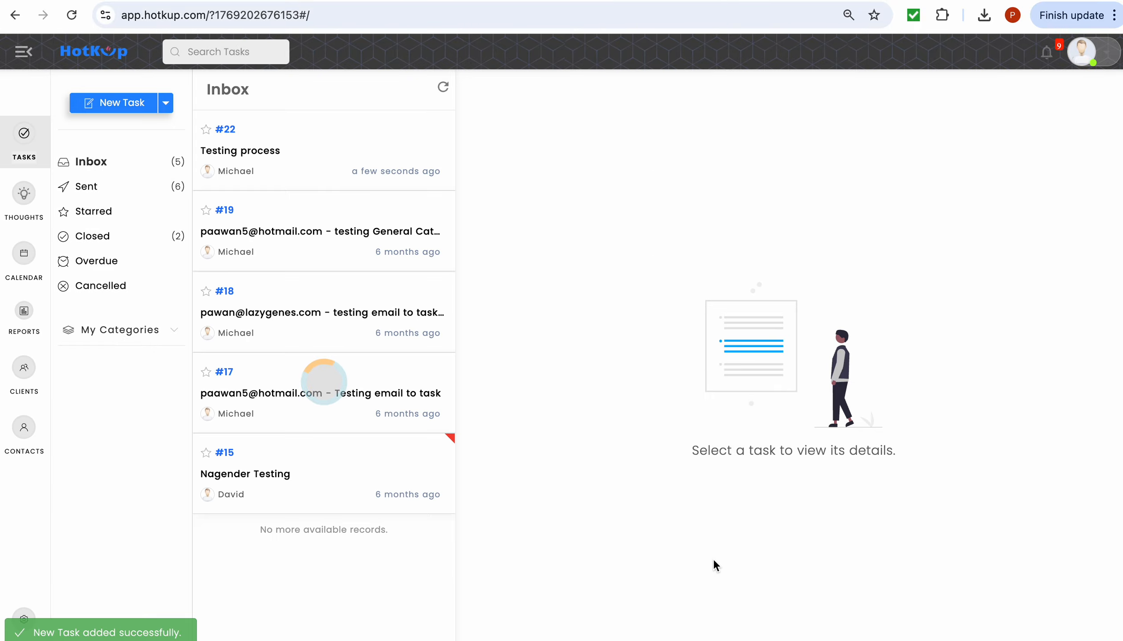
- Open task #22 and advance it through Analyze Request, Assign Request, Complete Work, Inform Client to Client Approval
{"action": "left_click", "coordinate": [292, 149]}
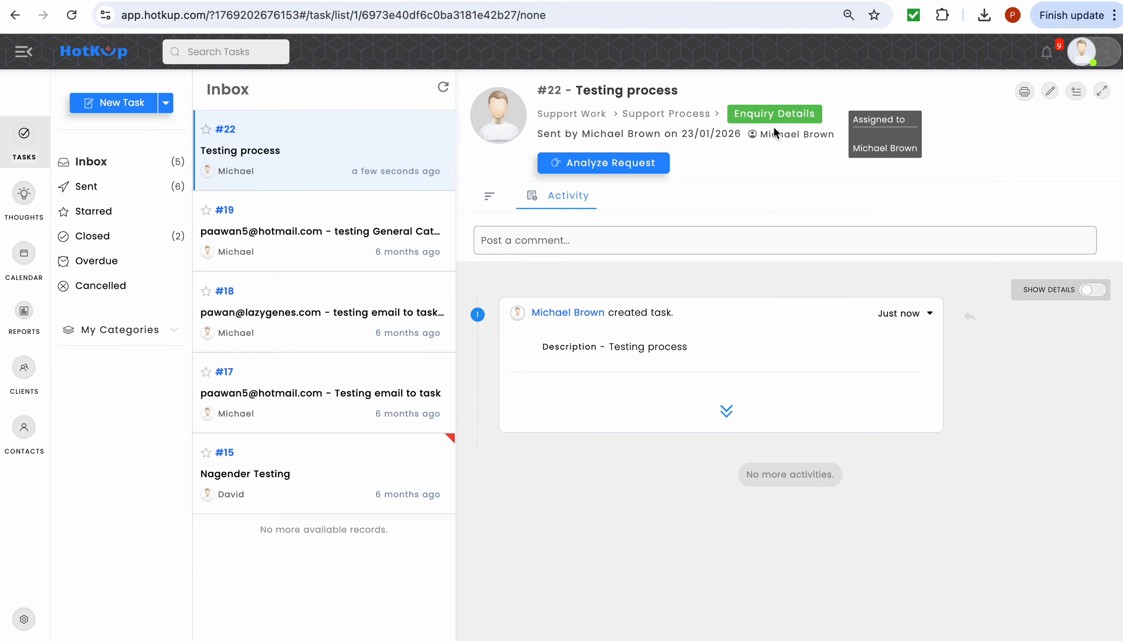
{"action": "left_click", "coordinate": [642, 171]}
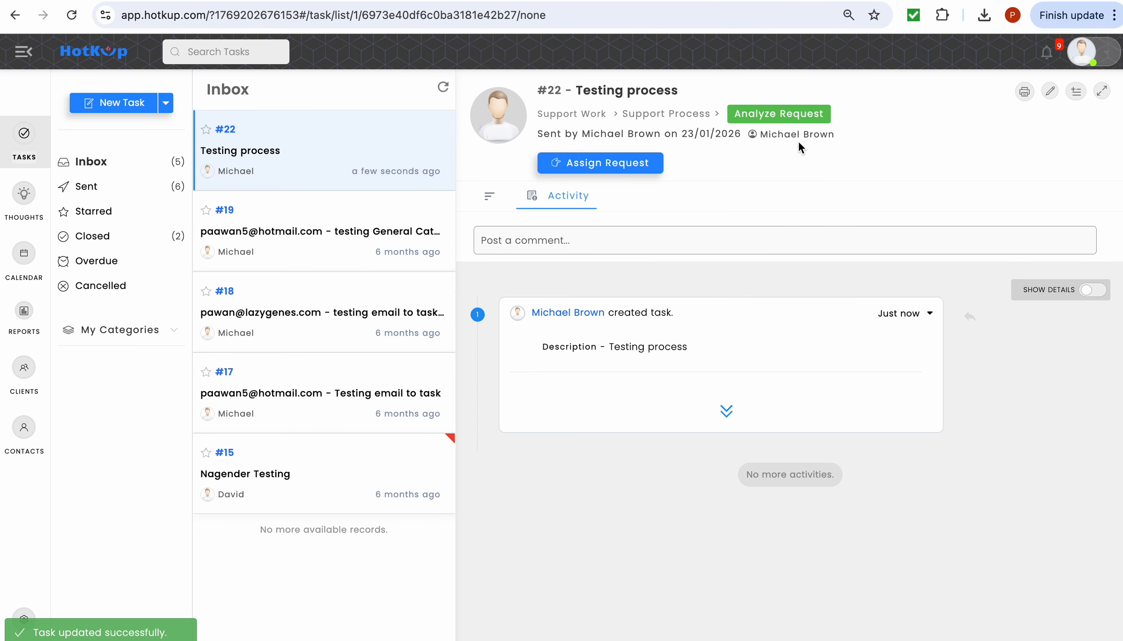
{"action": "left_click", "coordinate": [627, 172]}
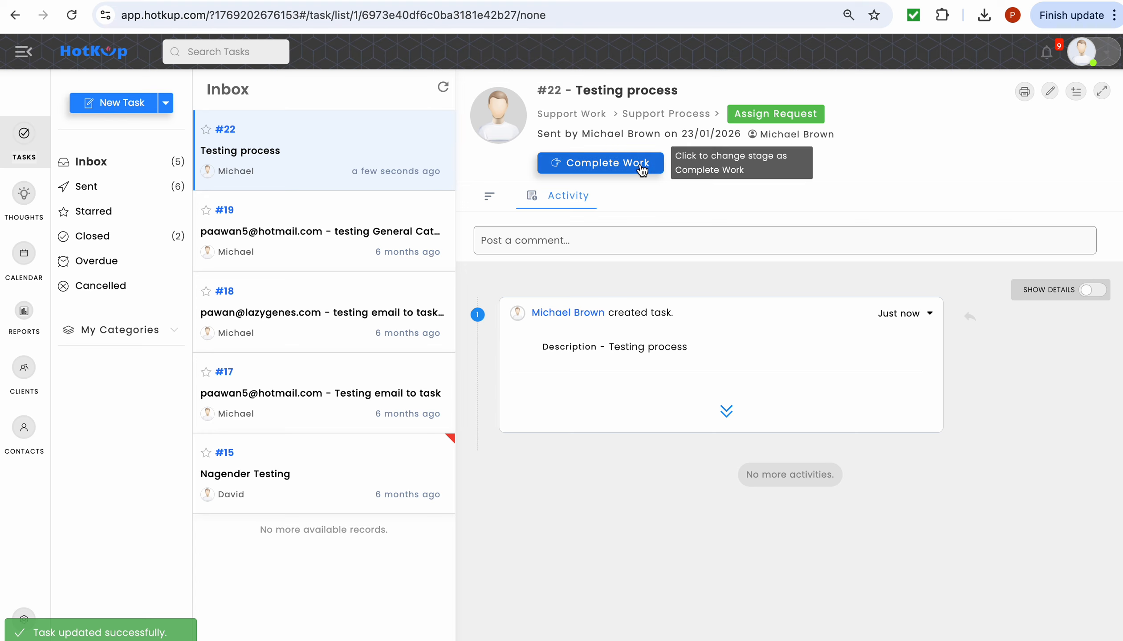
{"action": "left_click", "coordinate": [642, 170]}
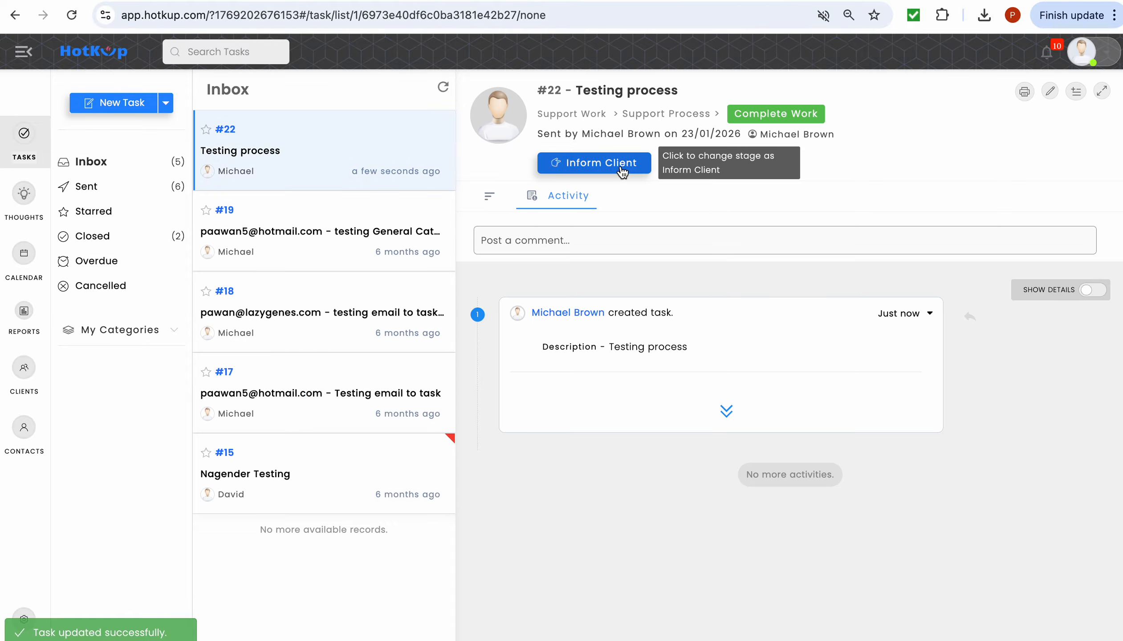
{"action": "left_click", "coordinate": [622, 172]}
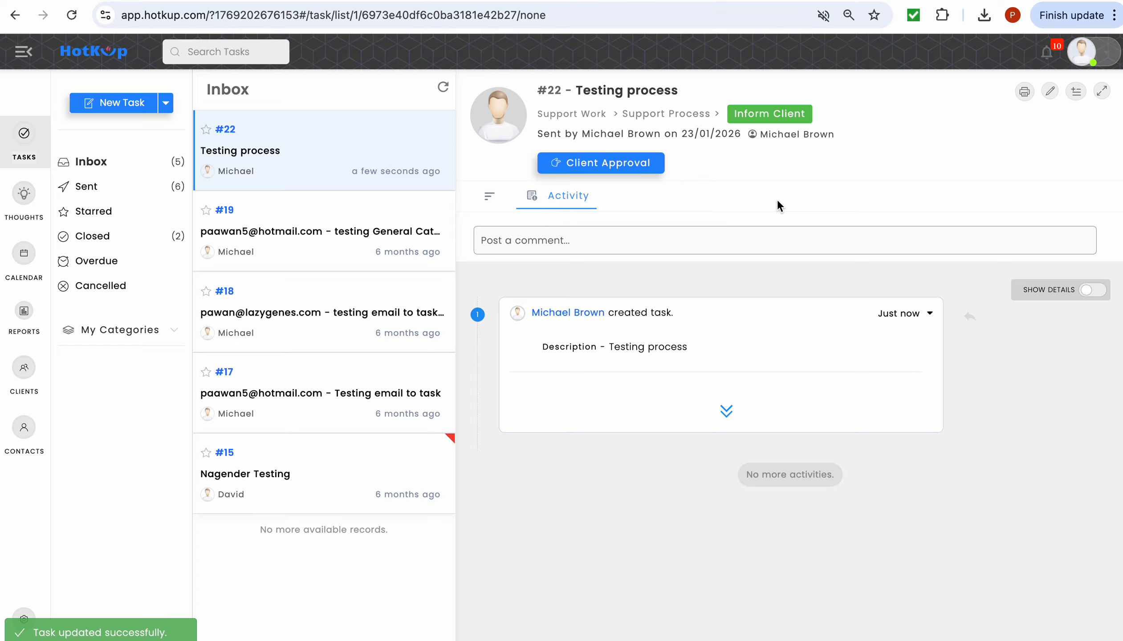
{"action": "left_click", "coordinate": [630, 167]}
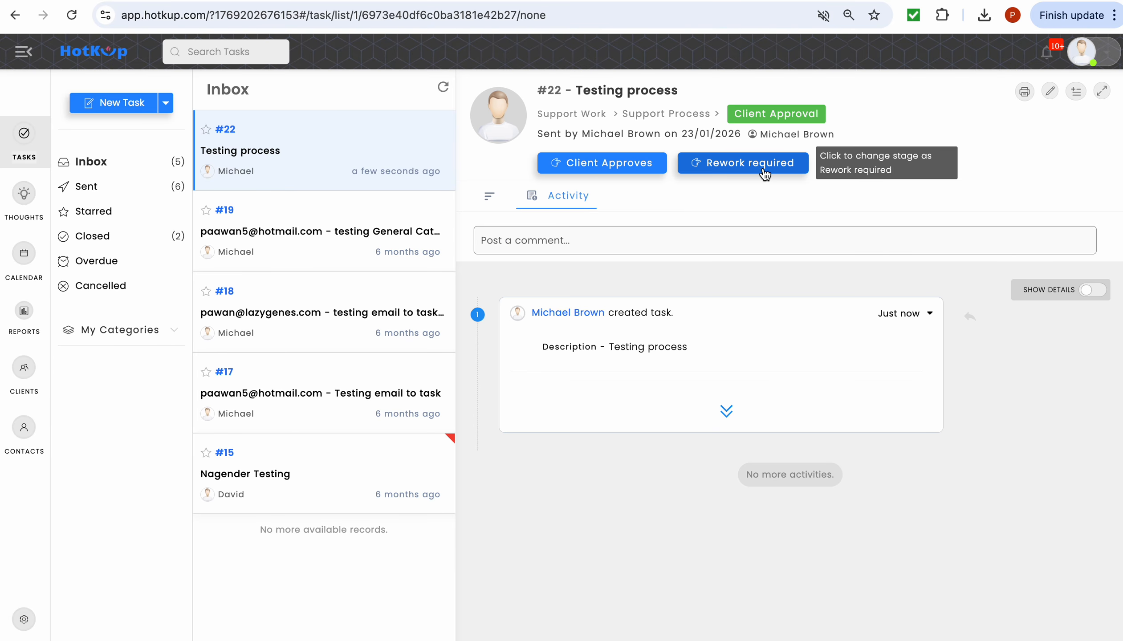
- Send task #22 to Rework required, then through Complete Work, Inform Client, Client Approval, Client Approves to Completed
{"action": "left_click", "coordinate": [763, 170]}
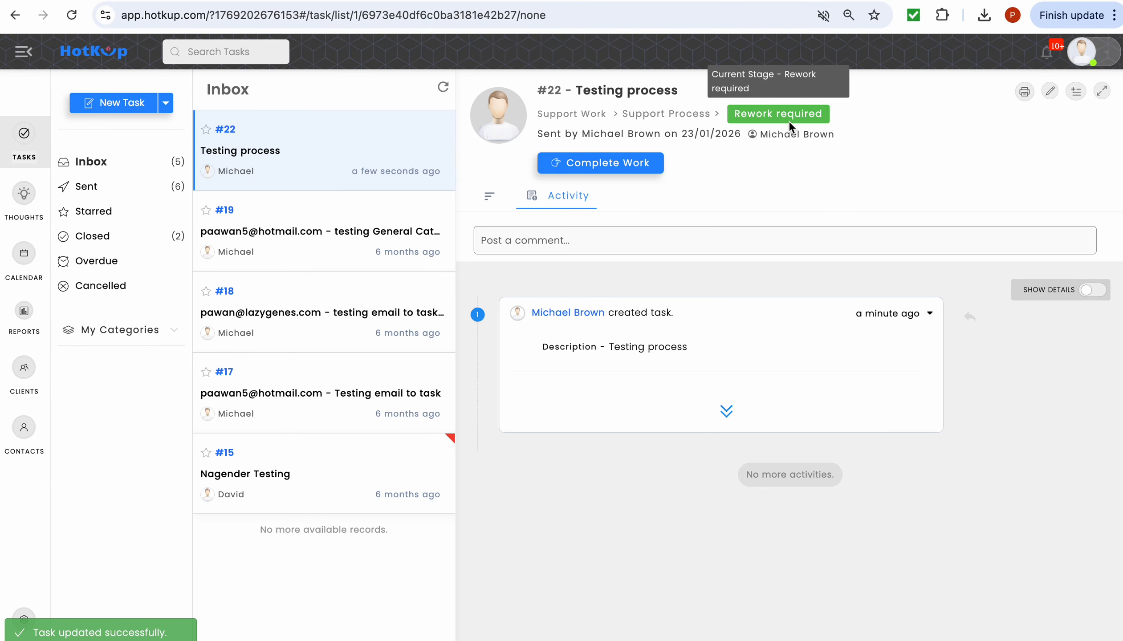
{"action": "left_click", "coordinate": [637, 166]}
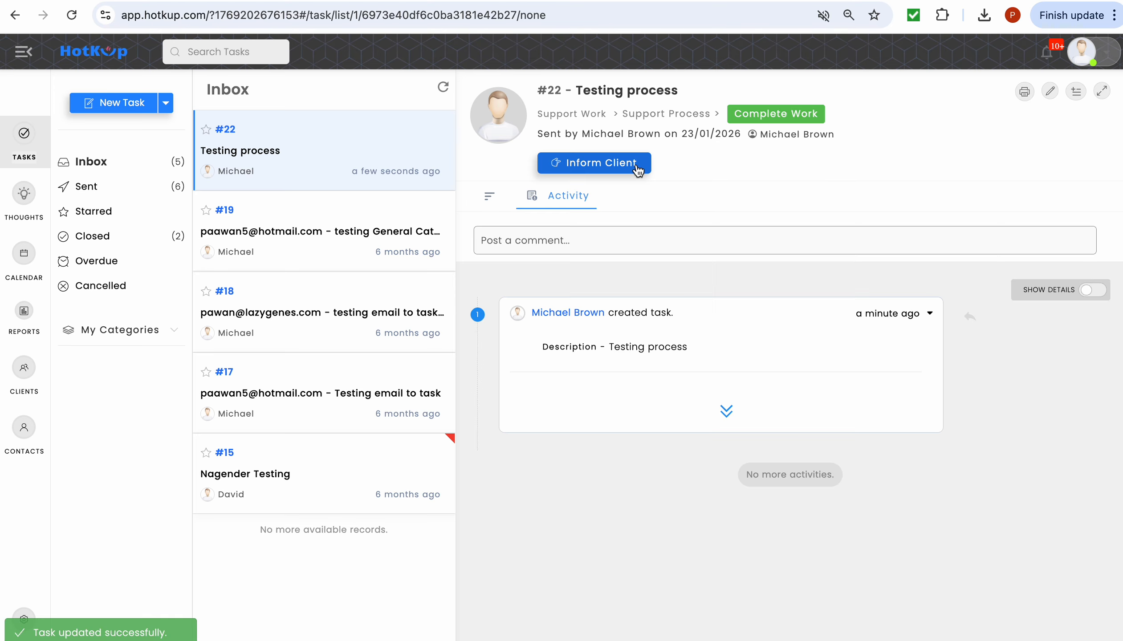
{"action": "left_click", "coordinate": [636, 167]}
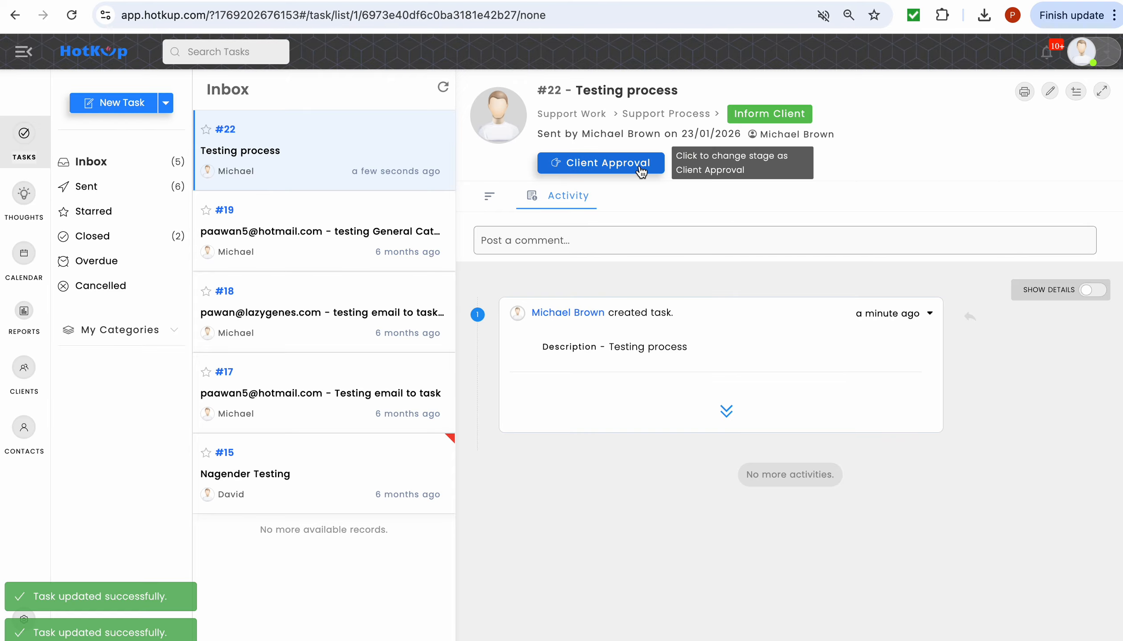
{"action": "left_click", "coordinate": [642, 167]}
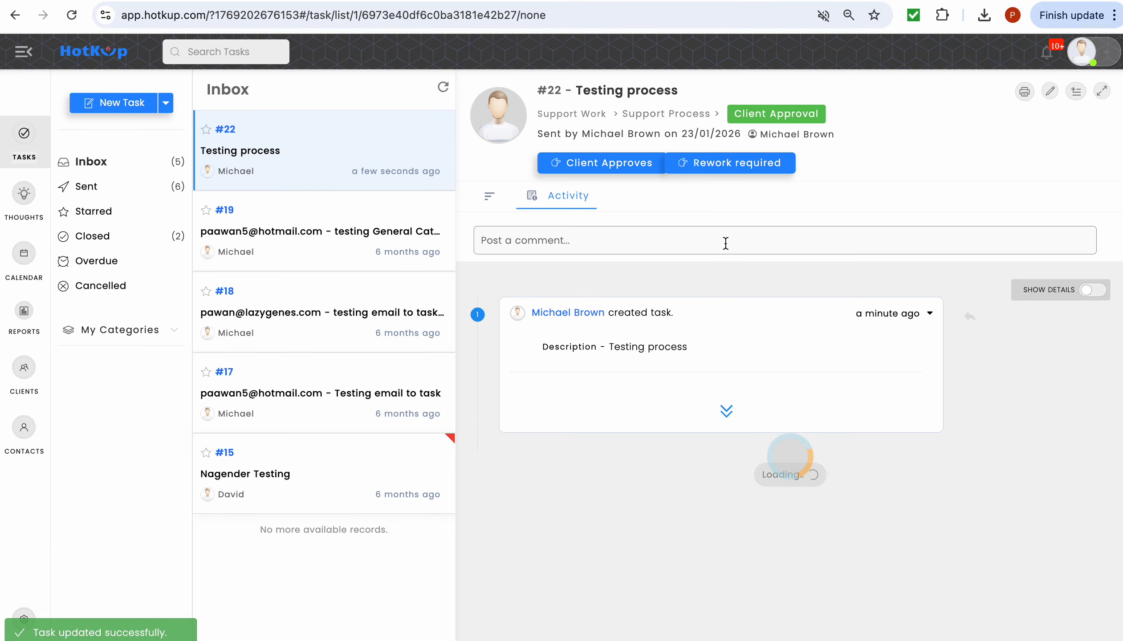
{"action": "left_click", "coordinate": [630, 164]}
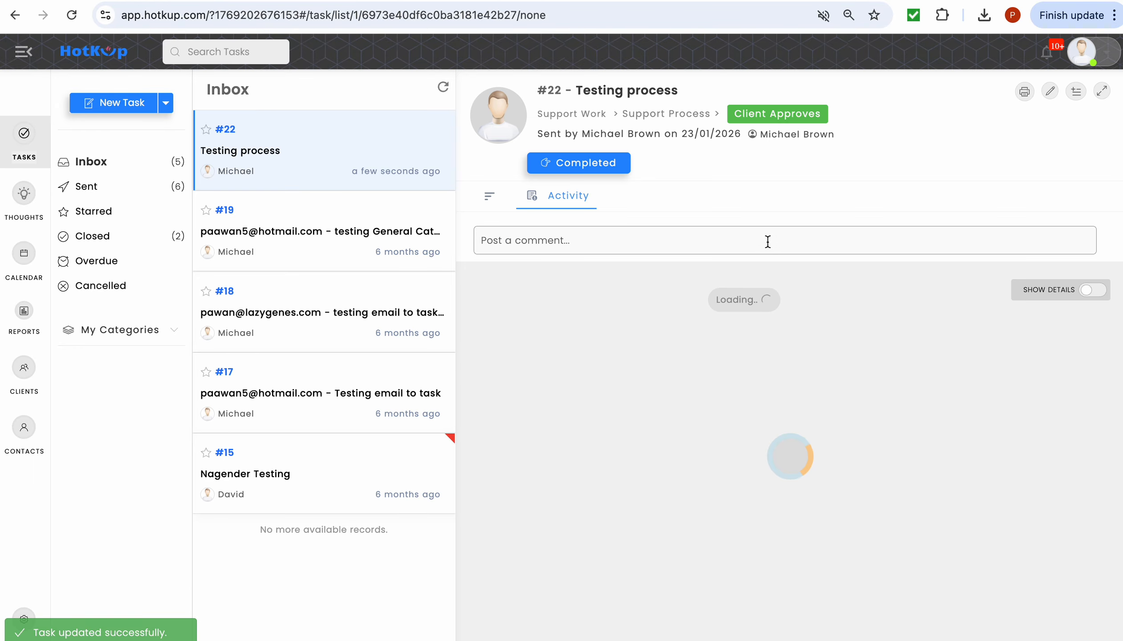
{"action": "left_click", "coordinate": [590, 163]}
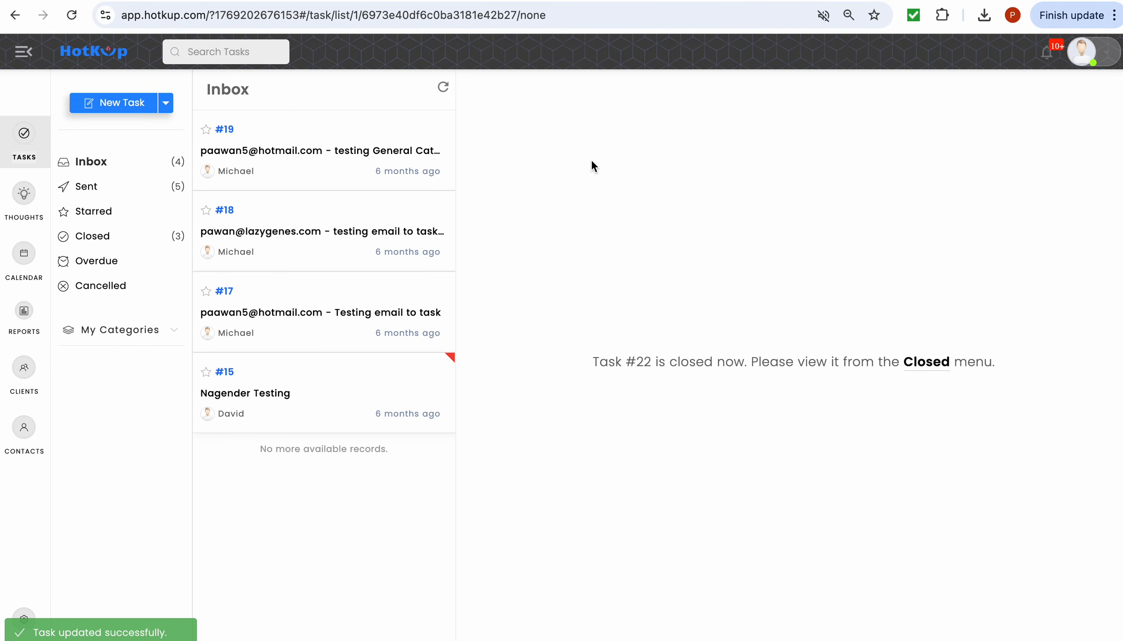
{"action": "left_click", "coordinate": [181, 634]}
- Create a new form in Settings ▸ Forms named 'Client Request'
{"action": "left_click", "coordinate": [25, 619]}
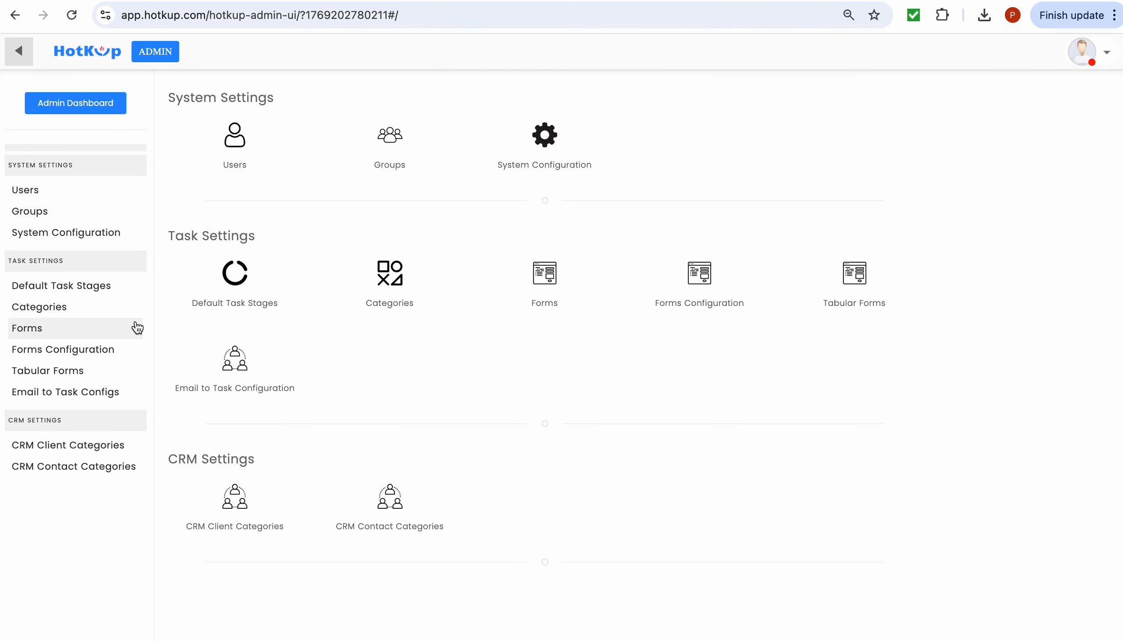
{"action": "left_click", "coordinate": [112, 337]}
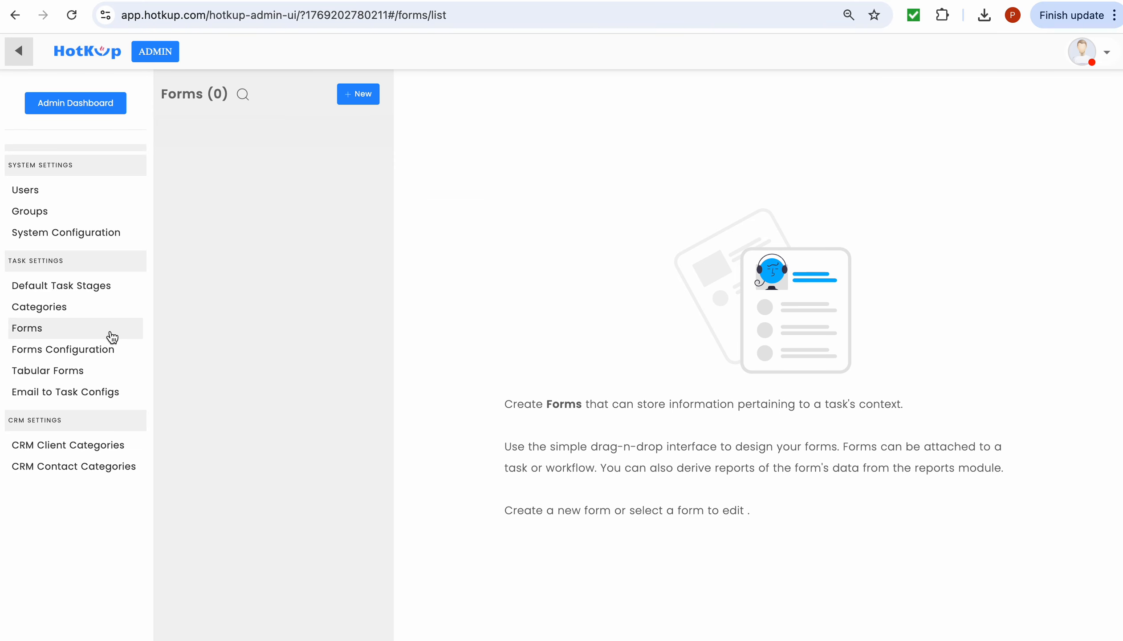
{"action": "left_click", "coordinate": [359, 93]}
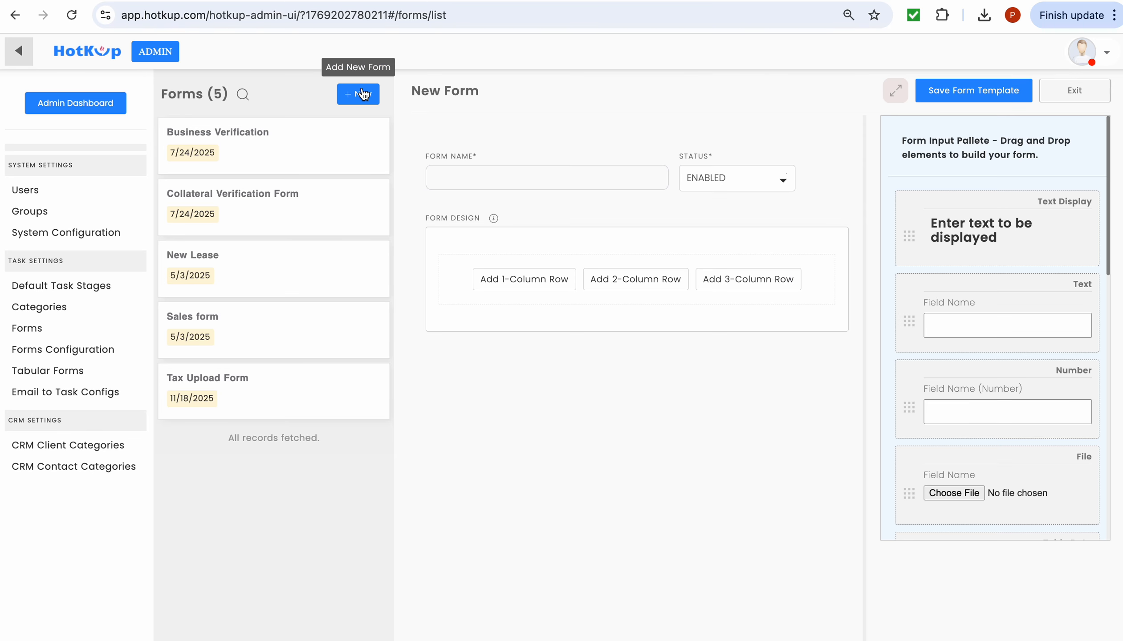
{"action": "left_click", "coordinate": [577, 178]}
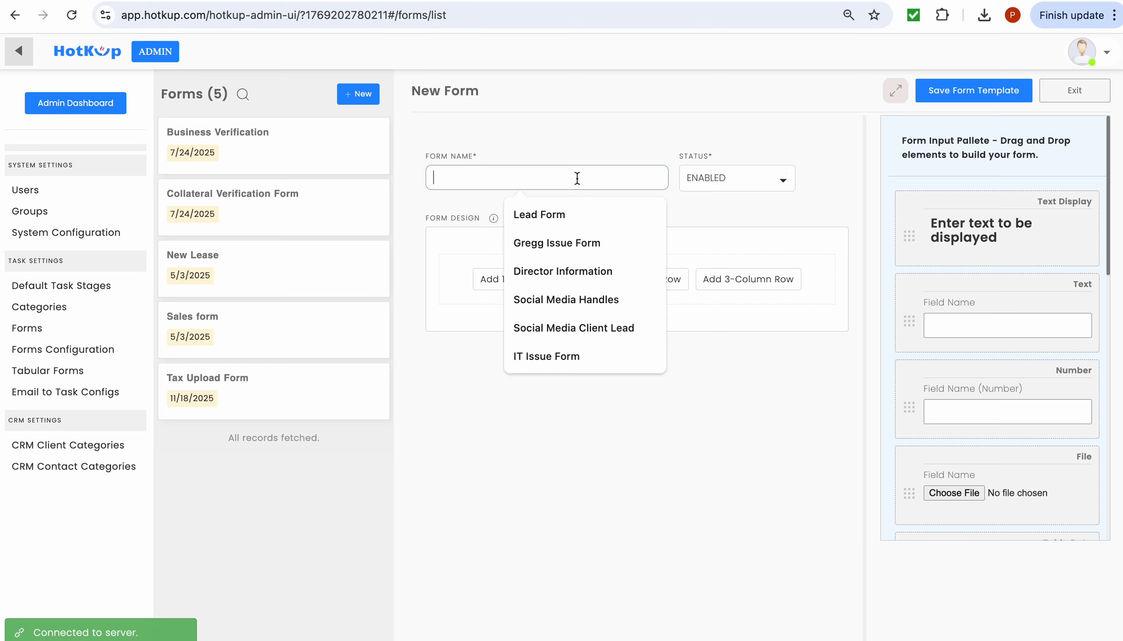
{"action": "type", "text": "Client"}
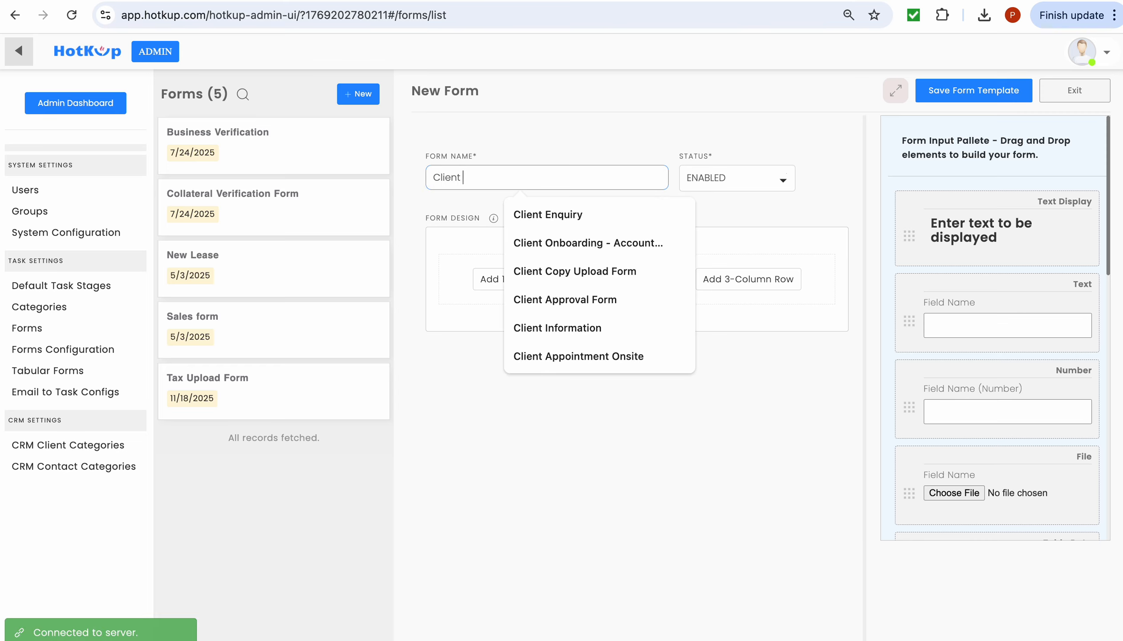
{"action": "type", "text": " Request"}
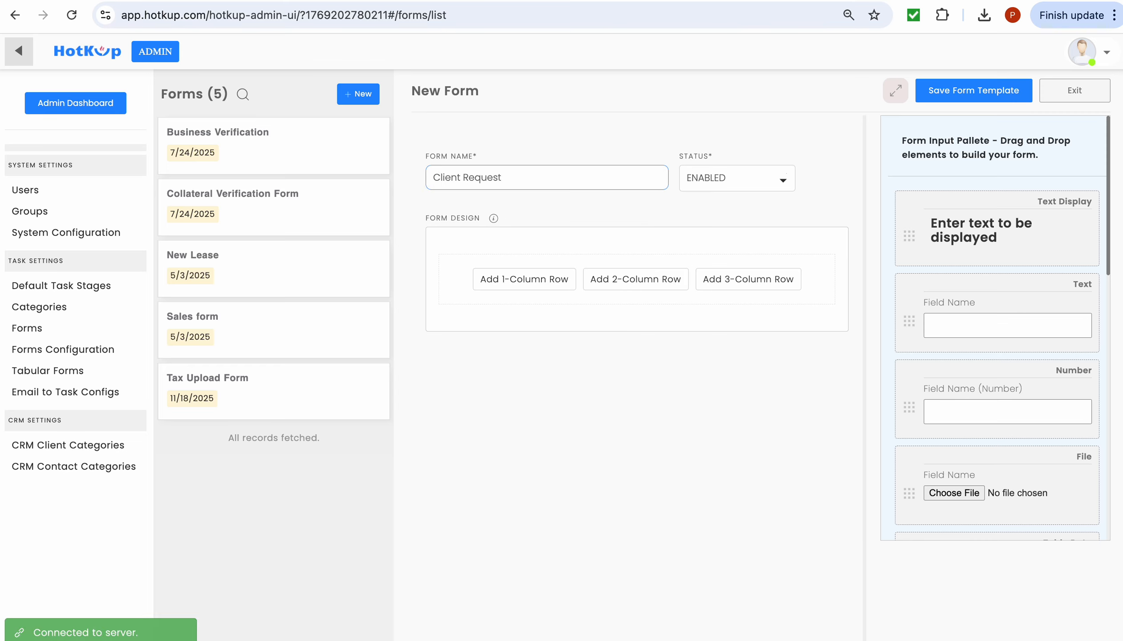
- Add a one-column row with a 'Company Name' text field, plus another empty row below
{"action": "left_click", "coordinate": [557, 280]}
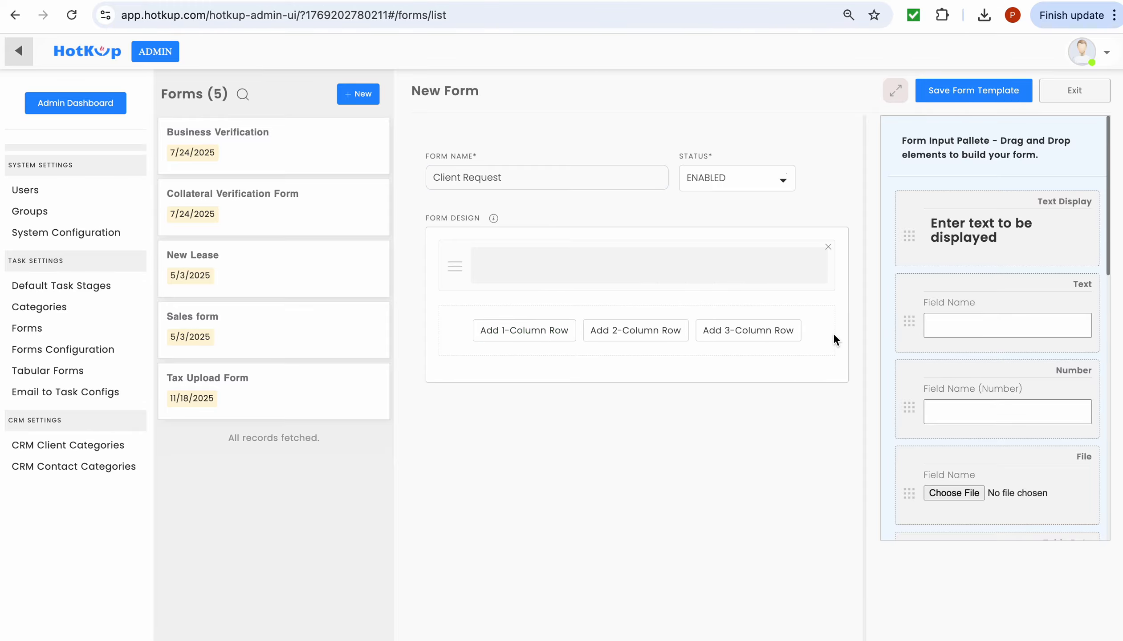
{"action": "left_click_drag", "start_coordinate": [957, 290], "coordinate": [718, 261]}
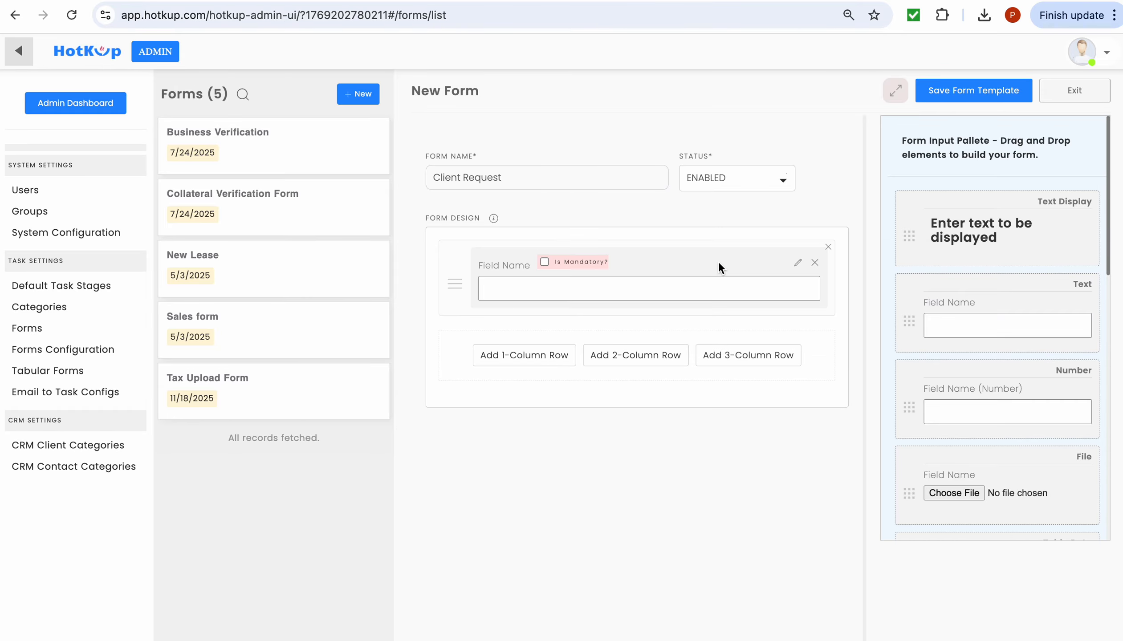
{"action": "left_click", "coordinate": [524, 267]}
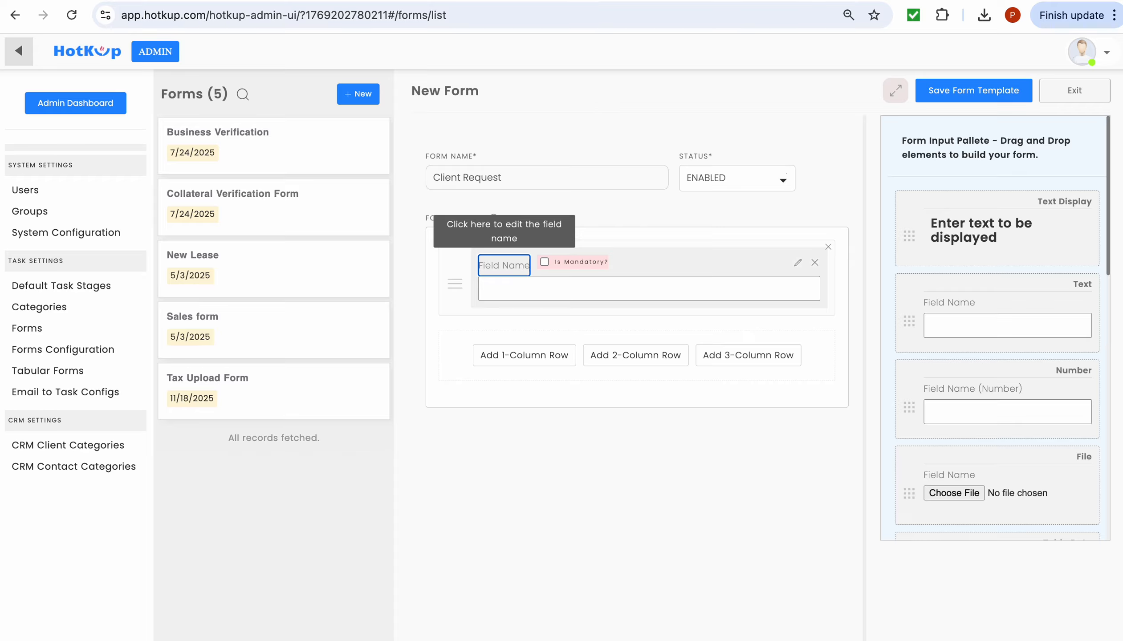
{"action": "type", "text": "Compan"}
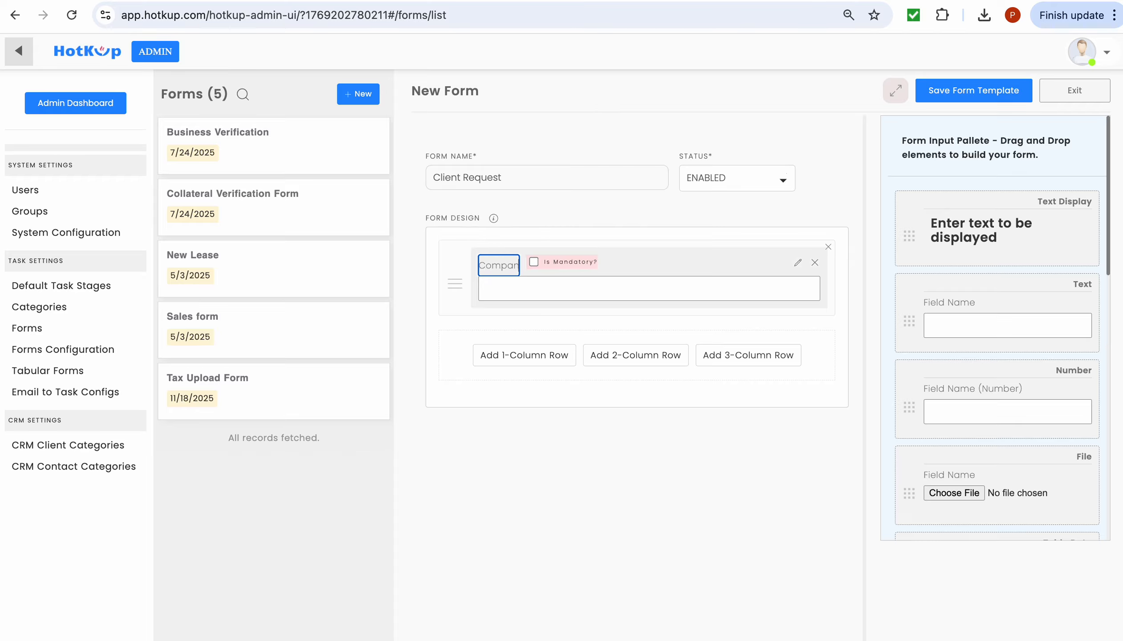
{"action": "type", "text": "y N"}
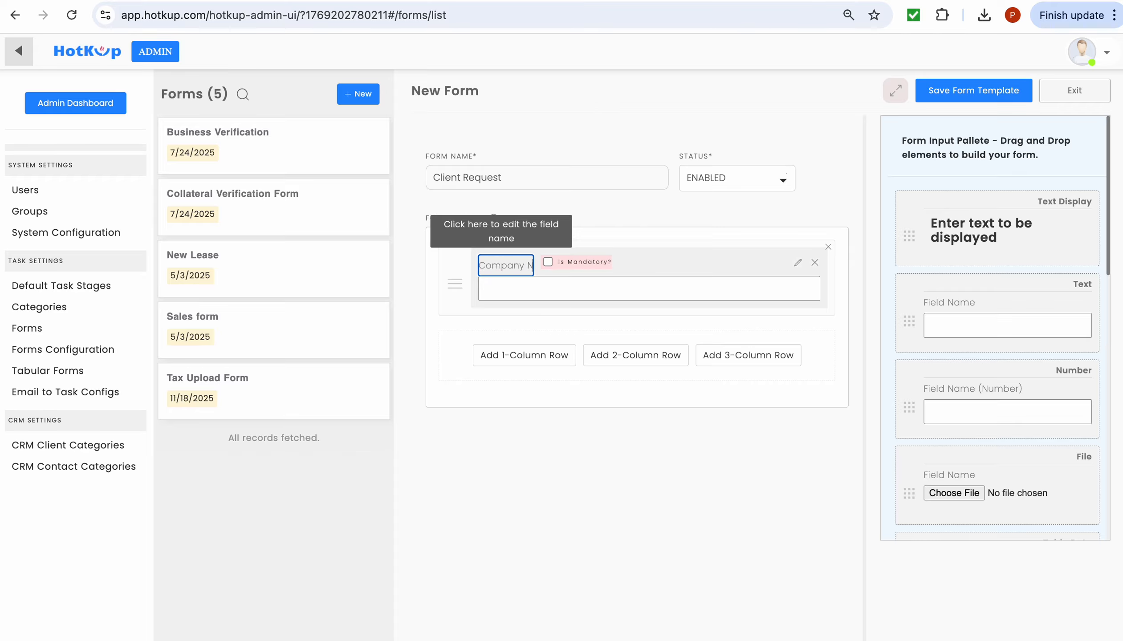
{"action": "type", "text": "ame"}
{"action": "left_click", "coordinate": [529, 354]}
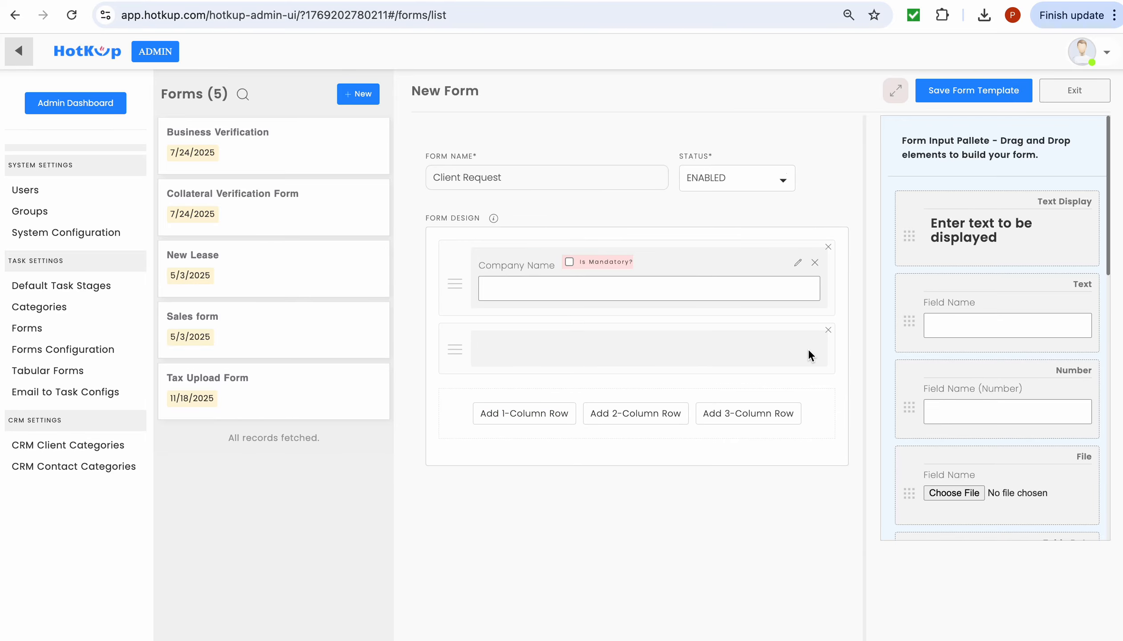
- Replace the empty row with a two-column row holding 'Contact Peson' and 'Mobile' text fields
{"action": "left_click", "coordinate": [827, 330]}
{"action": "left_click", "coordinate": [641, 353]}
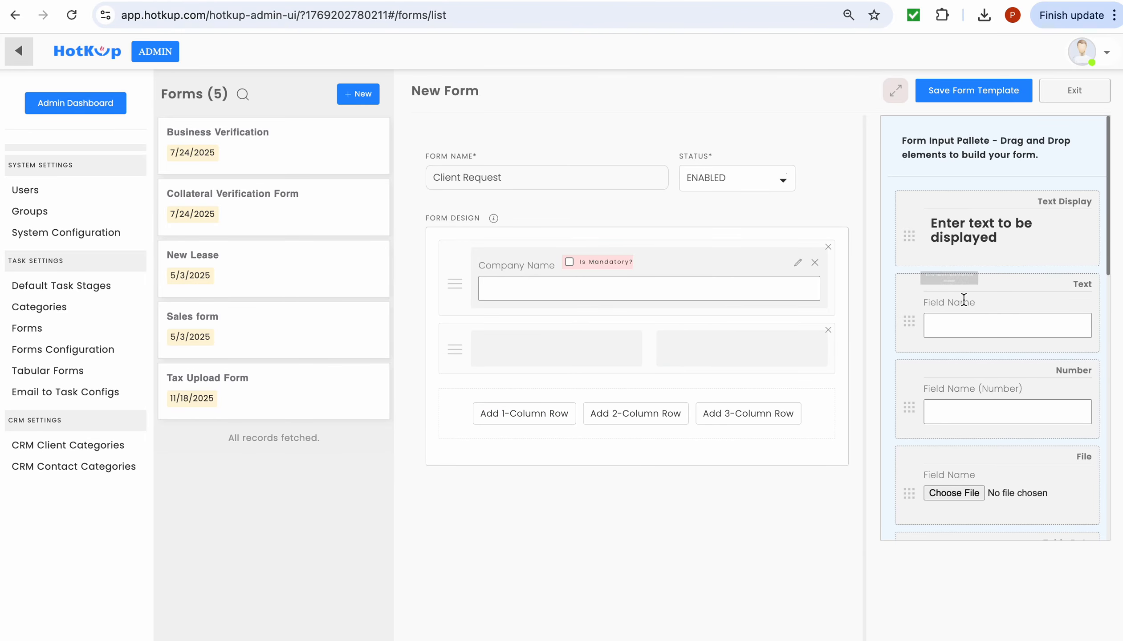
{"action": "left_click_drag", "start_coordinate": [967, 290], "coordinate": [547, 348]}
{"action": "left_click_drag", "start_coordinate": [958, 289], "coordinate": [710, 344]}
{"action": "left_click", "coordinate": [513, 348]}
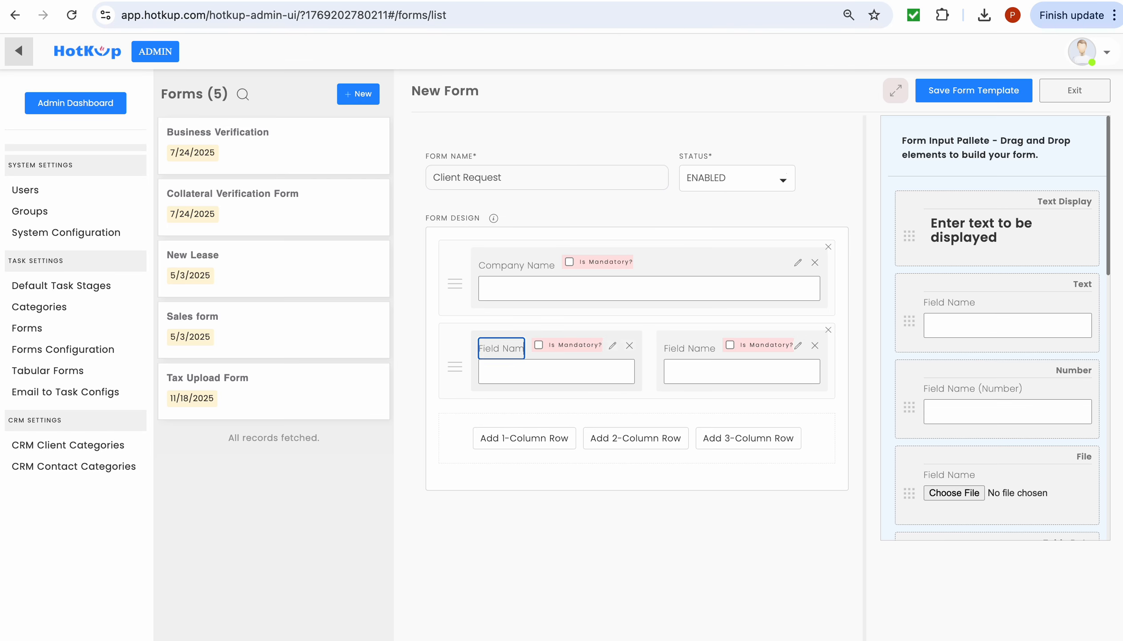
{"action": "key", "text": "BackSpace"}
{"action": "key", "text": "BackSpace"}
{"action": "key", "text": "BackSpace"}
{"action": "key", "text": "BackSpace"}
{"action": "key", "text": "BackSpace"}
{"action": "key", "text": "BackSpace"}
{"action": "key", "text": "BackSpace"}
{"action": "key", "text": "BackSpace"}
{"action": "key", "text": "BackSpace"}
{"action": "key", "text": "BackSpace"}
{"action": "type", "text": "Contact"}
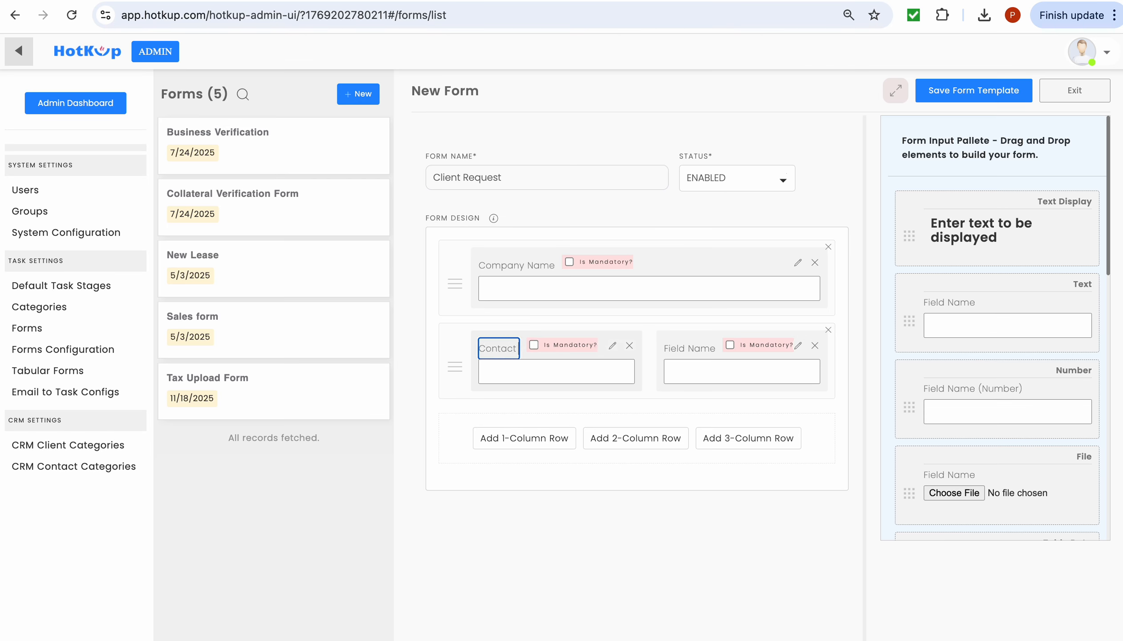
{"action": "type", "text": " Peson"}
{"action": "left_click", "coordinate": [702, 350]}
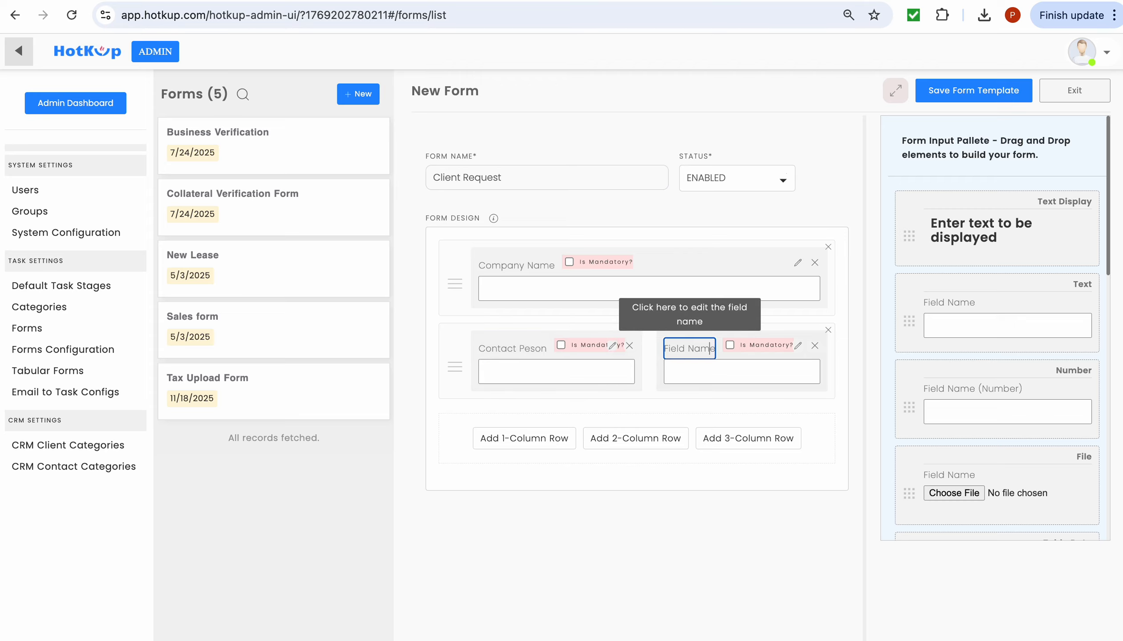
{"action": "key", "text": "BackSpace"}
{"action": "key", "text": "BackSpace"}
{"action": "key", "text": "BackSpace"}
{"action": "key", "text": "BackSpace"}
{"action": "key", "text": "BackSpace"}
{"action": "key", "text": "BackSpace"}
{"action": "key", "text": "BackSpace"}
{"action": "key", "text": "BackSpace"}
{"action": "key", "text": "BackSpace"}
{"action": "key", "text": "BackSpace"}
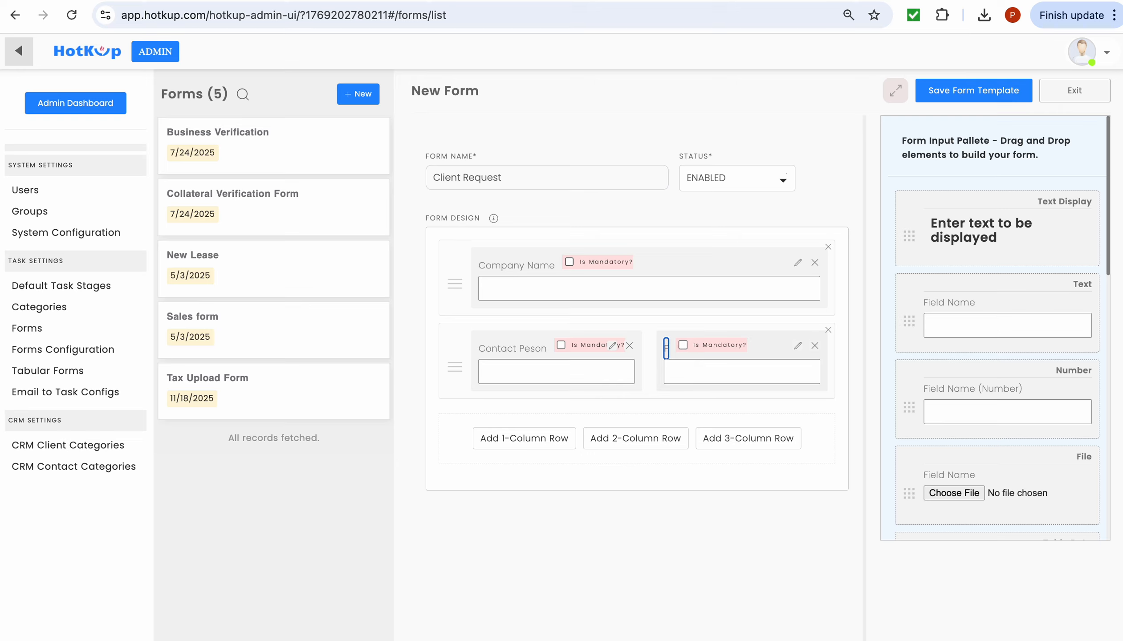
{"action": "type", "text": "Mobile"}
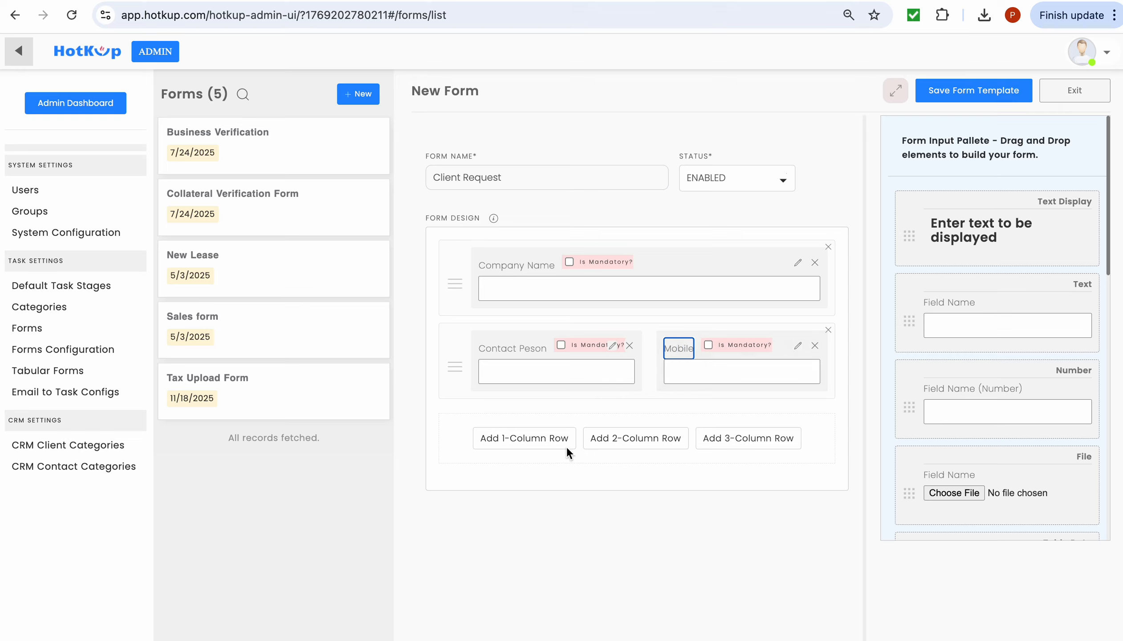
- Add a row with a multi-line text area labelled 'Service Required'
{"action": "left_click", "coordinate": [567, 447]}
{"action": "scroll", "coordinate": [991, 401], "scroll_direction": "down", "scroll_amount": 5}
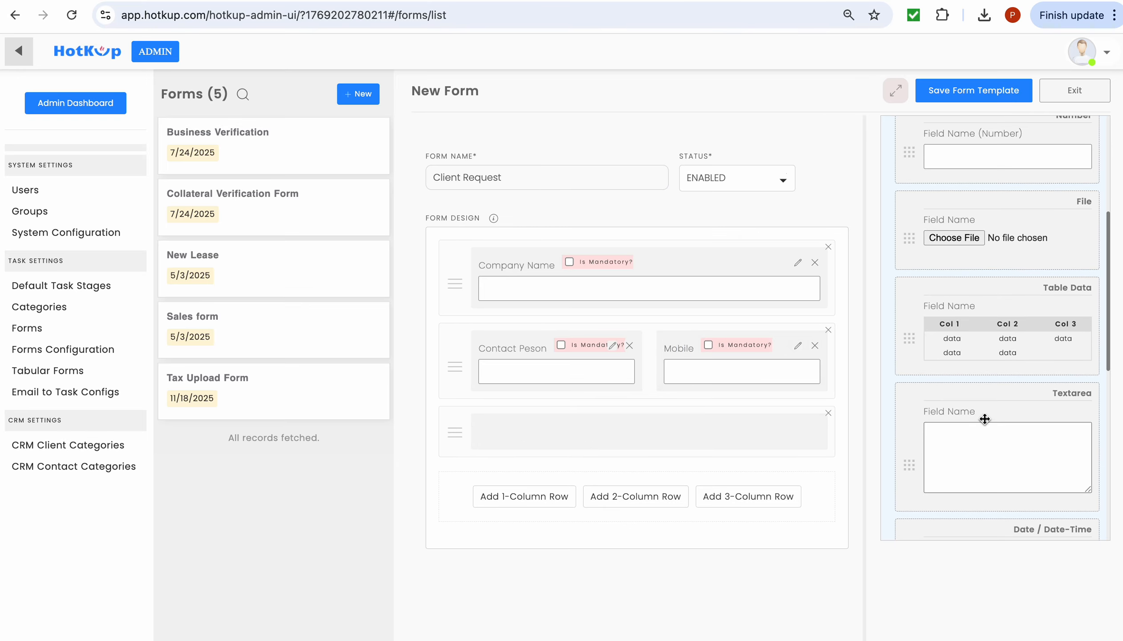
{"action": "left_click_drag", "start_coordinate": [985, 419], "coordinate": [656, 418]}
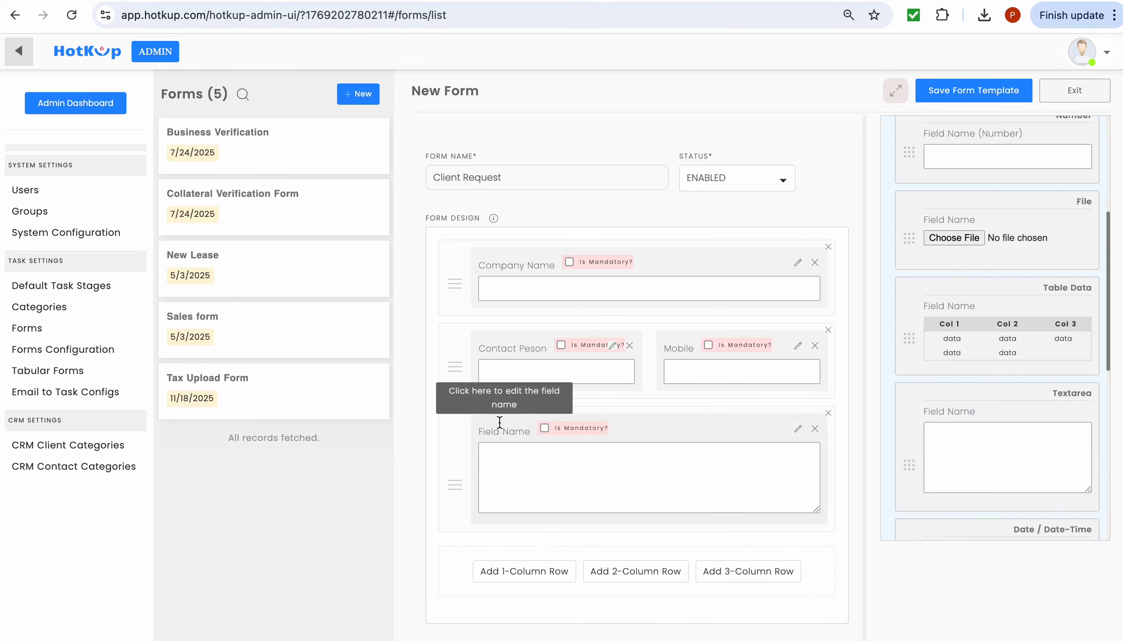
{"action": "left_click", "coordinate": [499, 423]}
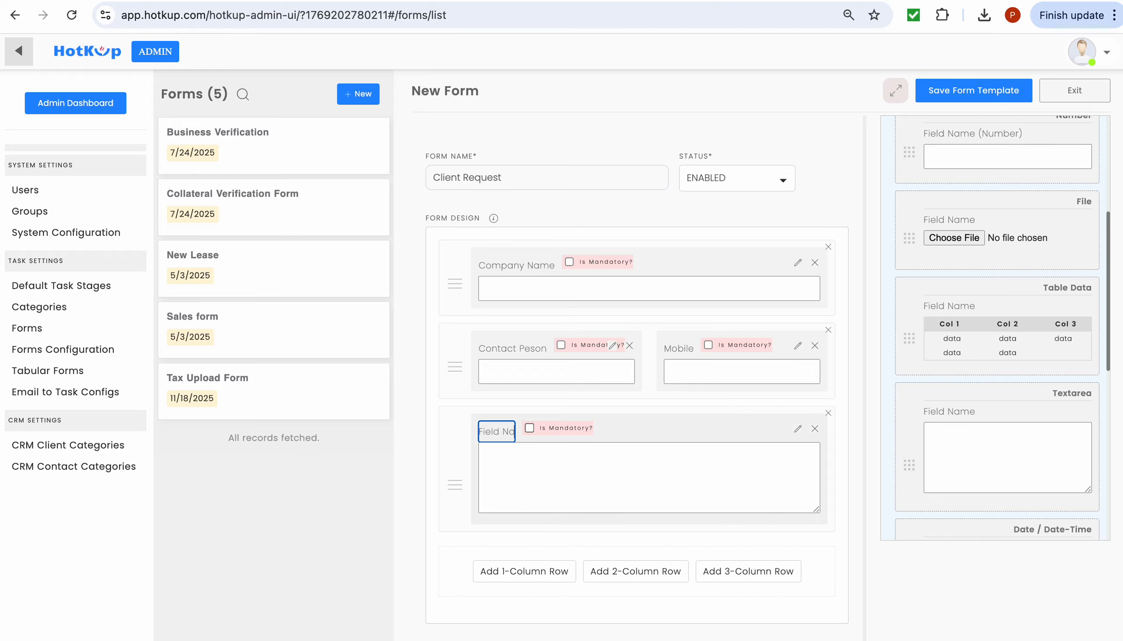
{"action": "key", "text": "BackSpace"}
{"action": "key", "text": "BackSpace"}
{"action": "key", "text": "BackSpace"}
{"action": "key", "text": "BackSpace"}
{"action": "key", "text": "BackSpace"}
{"action": "key", "text": "BackSpace"}
{"action": "key", "text": "BackSpace"}
{"action": "key", "text": "BackSpace"}
{"action": "key", "text": "BackSpace"}
{"action": "key", "text": "BackSpace"}
{"action": "type", "text": "Serv"}
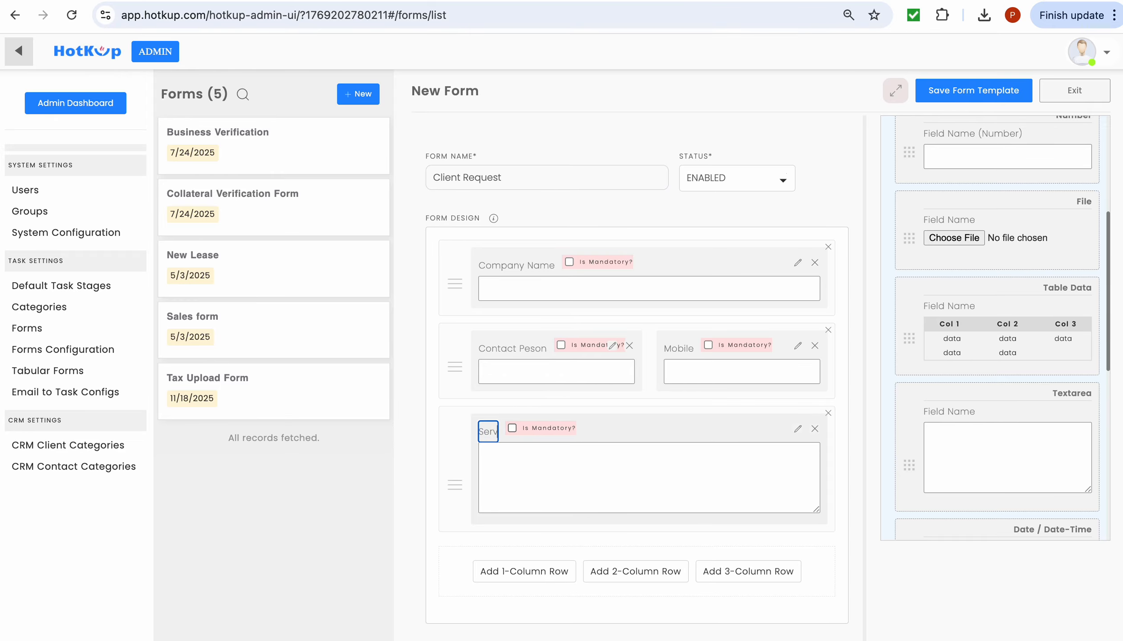
{"action": "type", "text": "ice Required"}
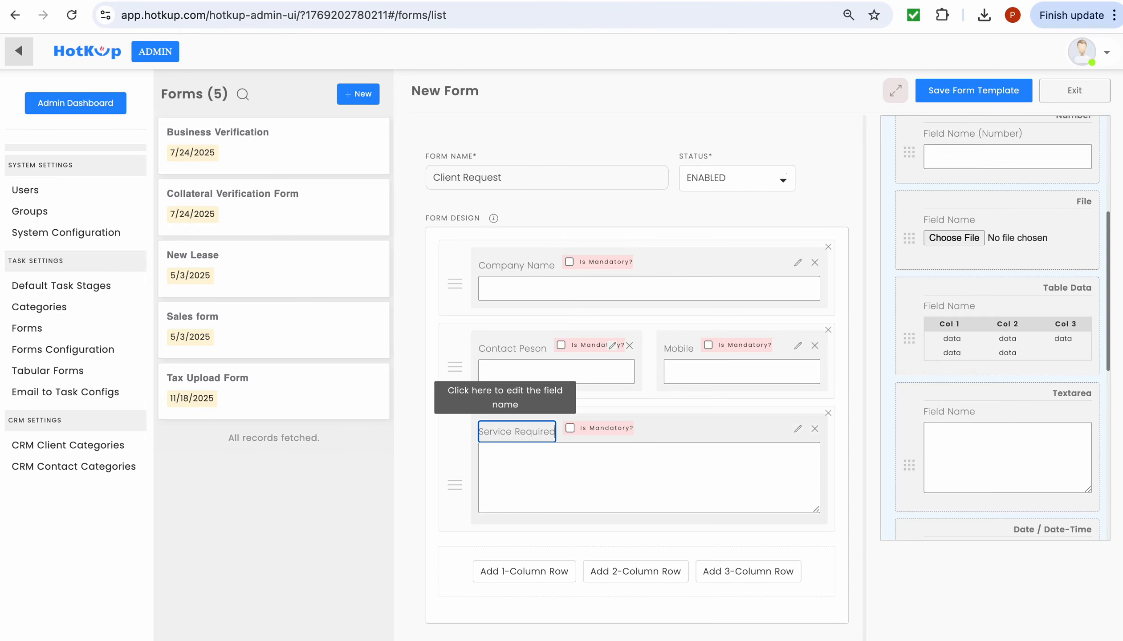
- Add a row with a file upload field labelled 'Additional Information'
{"action": "left_click", "coordinate": [535, 571]}
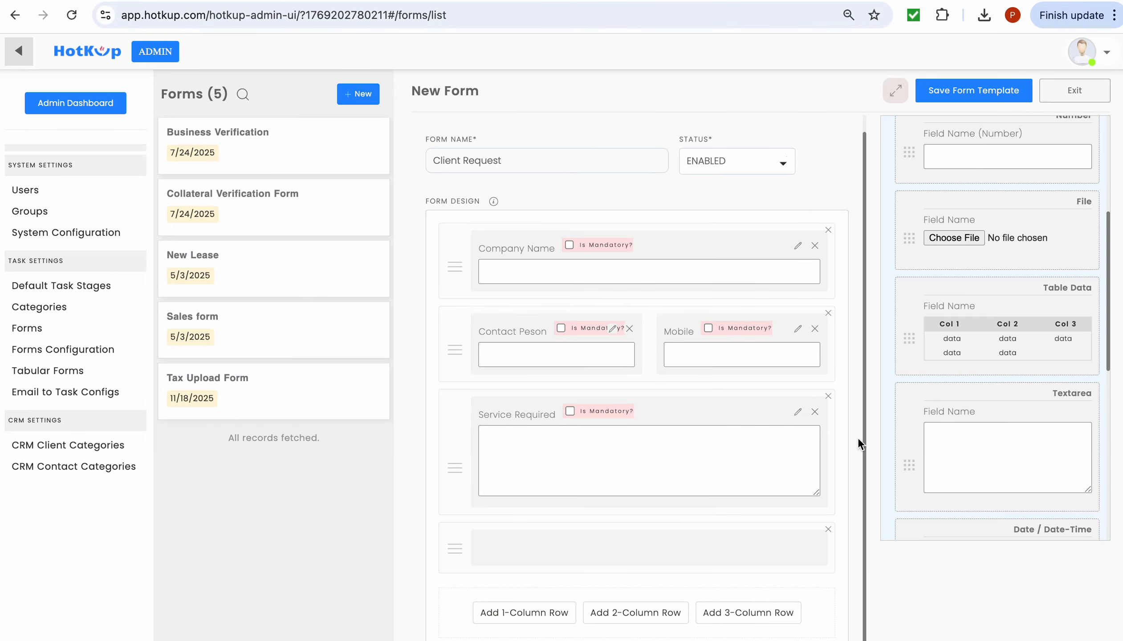
{"action": "left_click_drag", "start_coordinate": [988, 197], "coordinate": [639, 541]}
{"action": "left_click", "coordinate": [522, 542]}
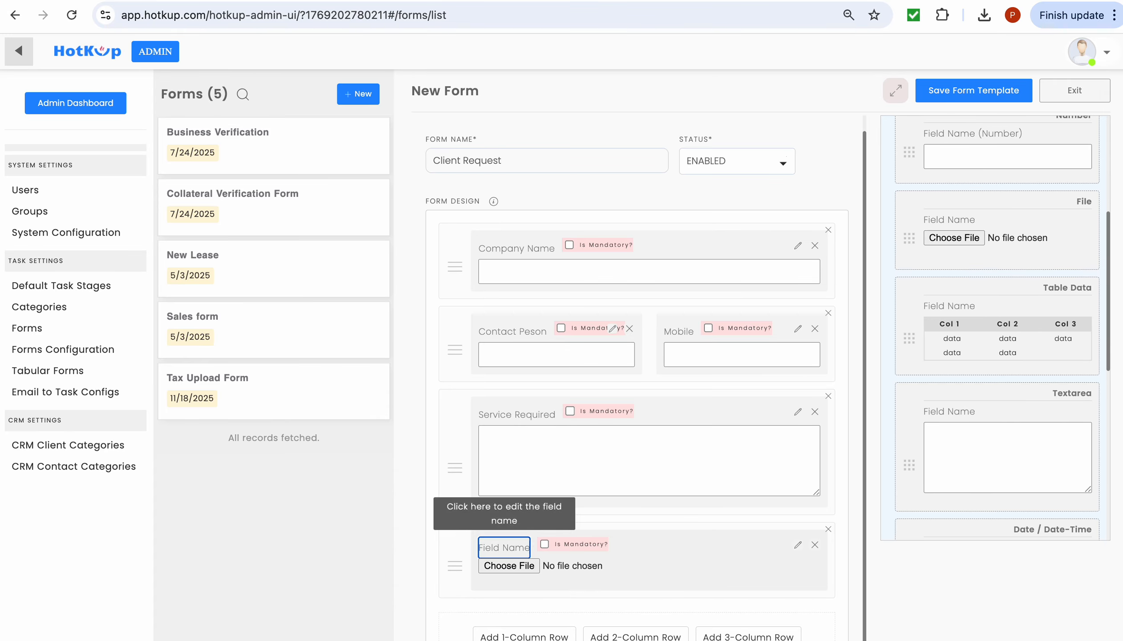
{"action": "key", "text": "BackSpace"}
{"action": "key", "text": "BackSpace"}
{"action": "key", "text": "BackSpace"}
{"action": "key", "text": "BackSpace"}
{"action": "key", "text": "BackSpace"}
{"action": "key", "text": "BackSpace"}
{"action": "key", "text": "BackSpace"}
{"action": "key", "text": "BackSpace"}
{"action": "key", "text": "BackSpace"}
{"action": "key", "text": "BackSpace"}
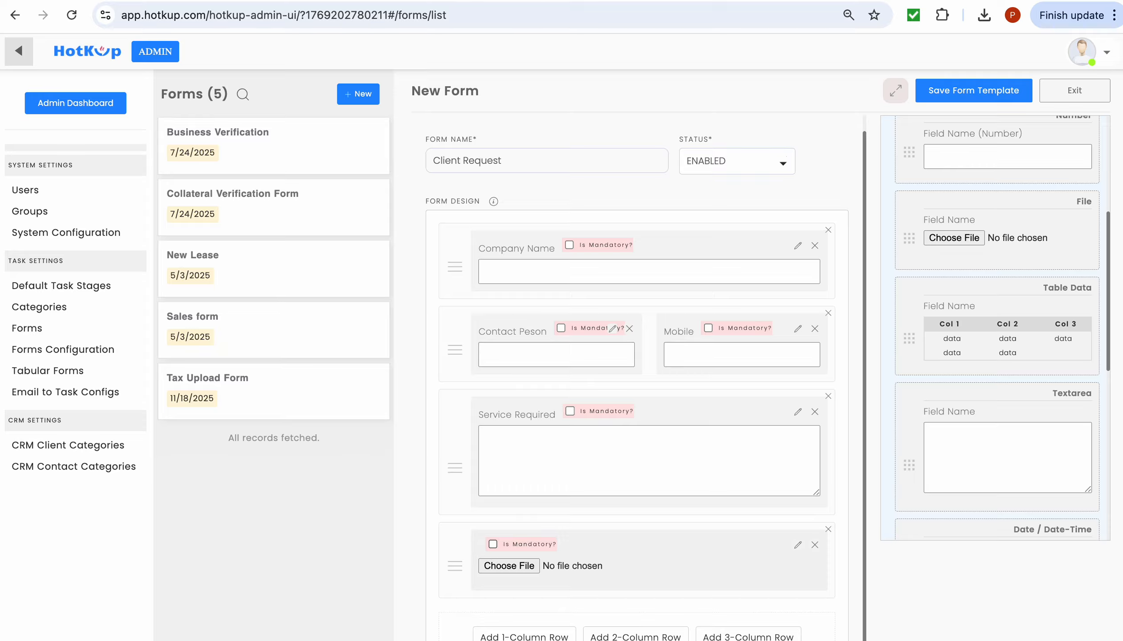
{"action": "type", "text": "Additioanl"}
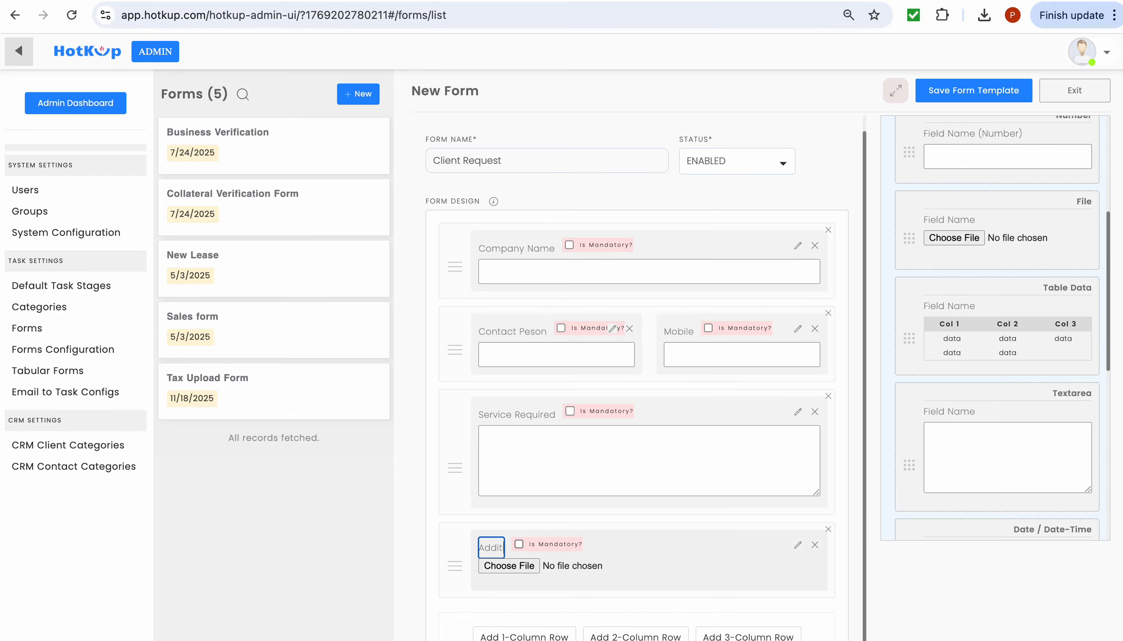
{"action": "key", "text": "BackSpace"}
{"action": "key", "text": "BackSpace"}
{"action": "key", "text": "BackSpace"}
{"action": "type", "text": "nal"}
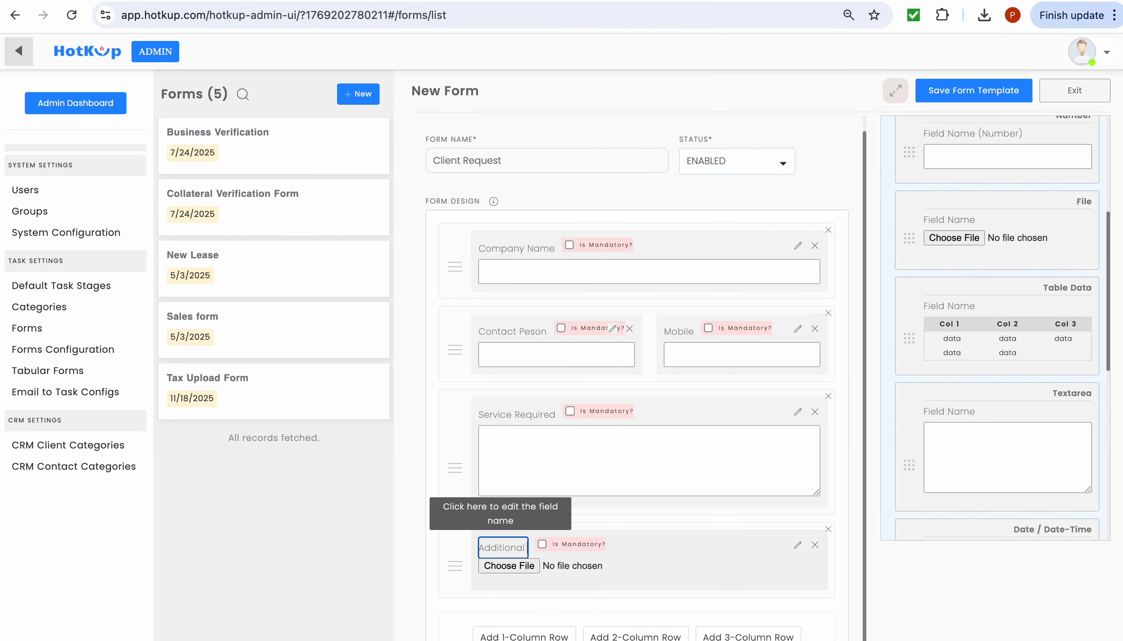
{"action": "type", "text": " Information"}
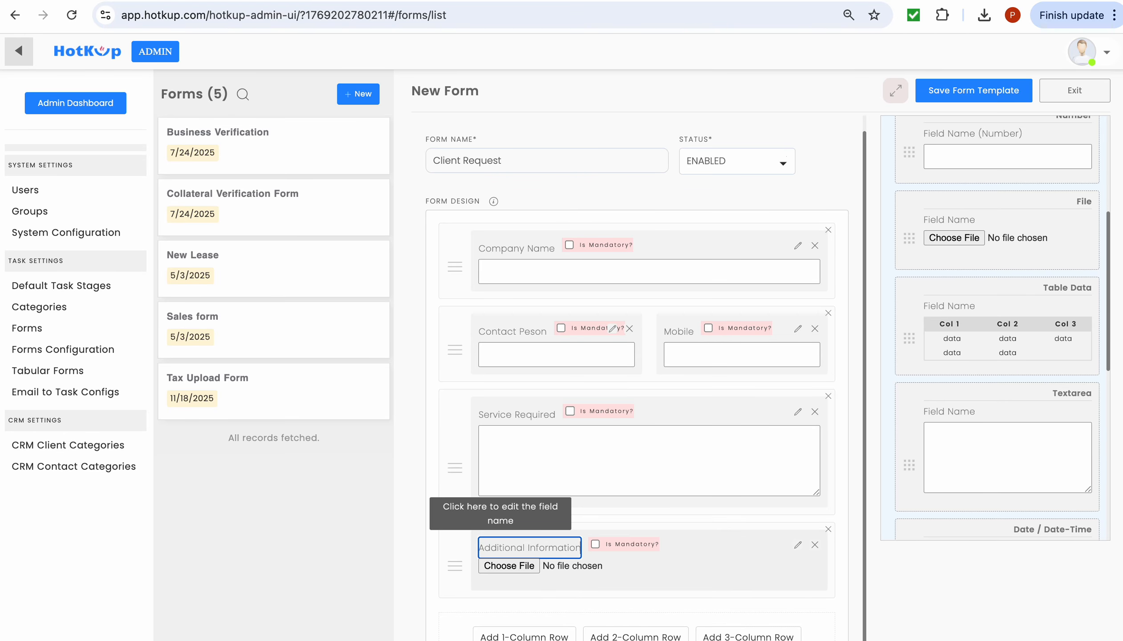
{"action": "scroll", "coordinate": [643, 522], "scroll_direction": "down", "scroll_amount": 1}
{"action": "scroll", "coordinate": [649, 505], "scroll_direction": "up", "scroll_amount": 1}
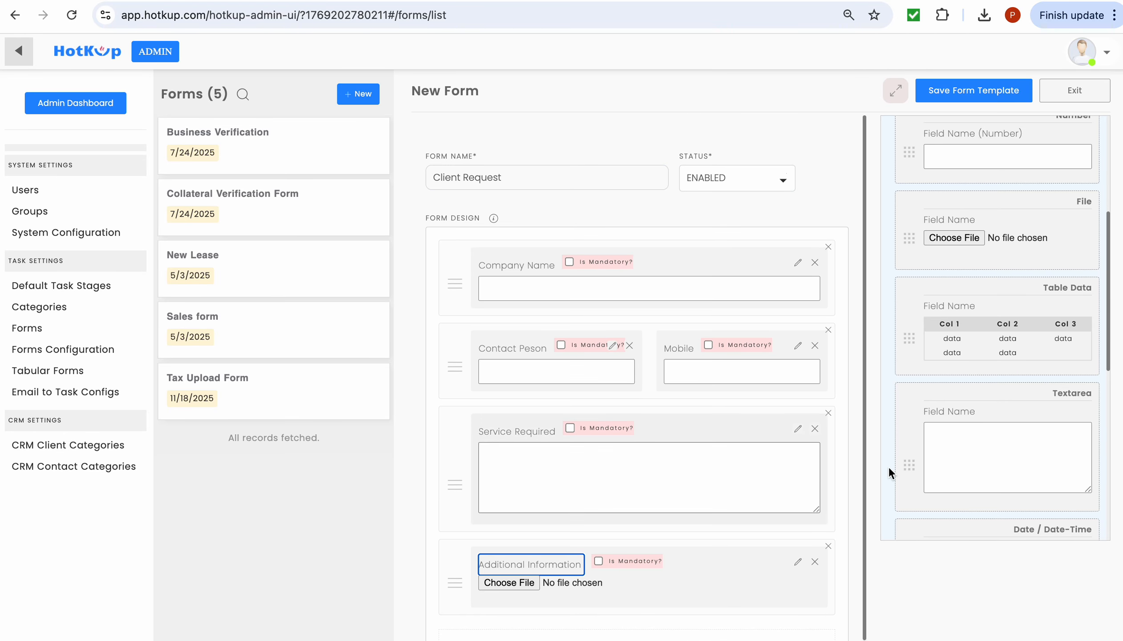
{"action": "scroll", "coordinate": [981, 419], "scroll_direction": "down", "scroll_amount": 3}
{"action": "scroll", "coordinate": [980, 419], "scroll_direction": "down", "scroll_amount": 5}
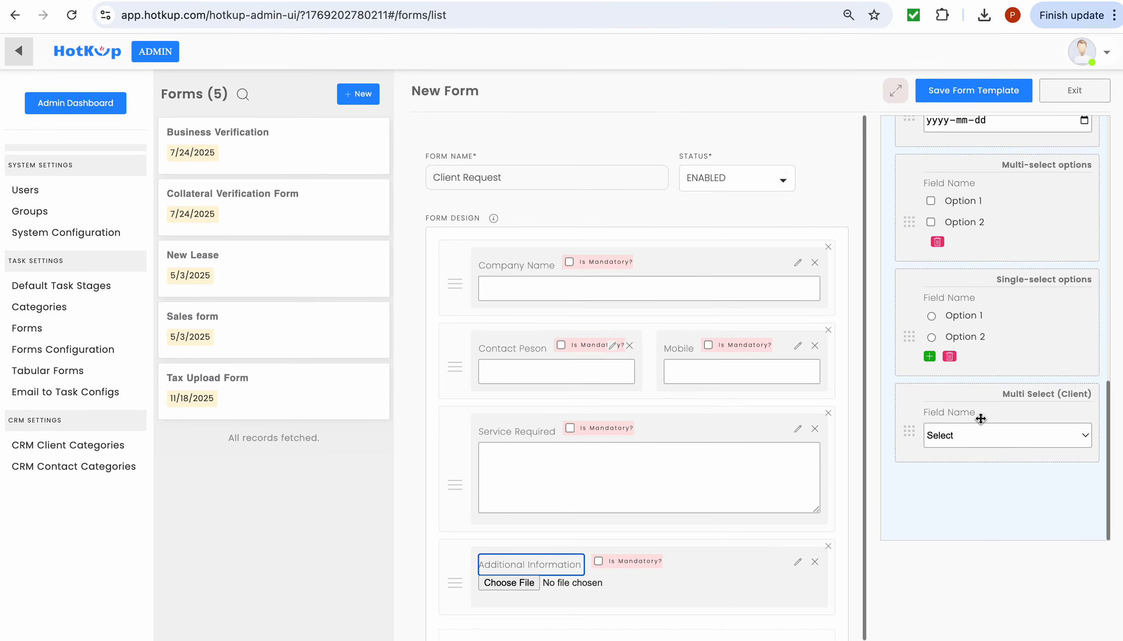
{"action": "scroll", "coordinate": [982, 375], "scroll_direction": "up", "scroll_amount": 2}
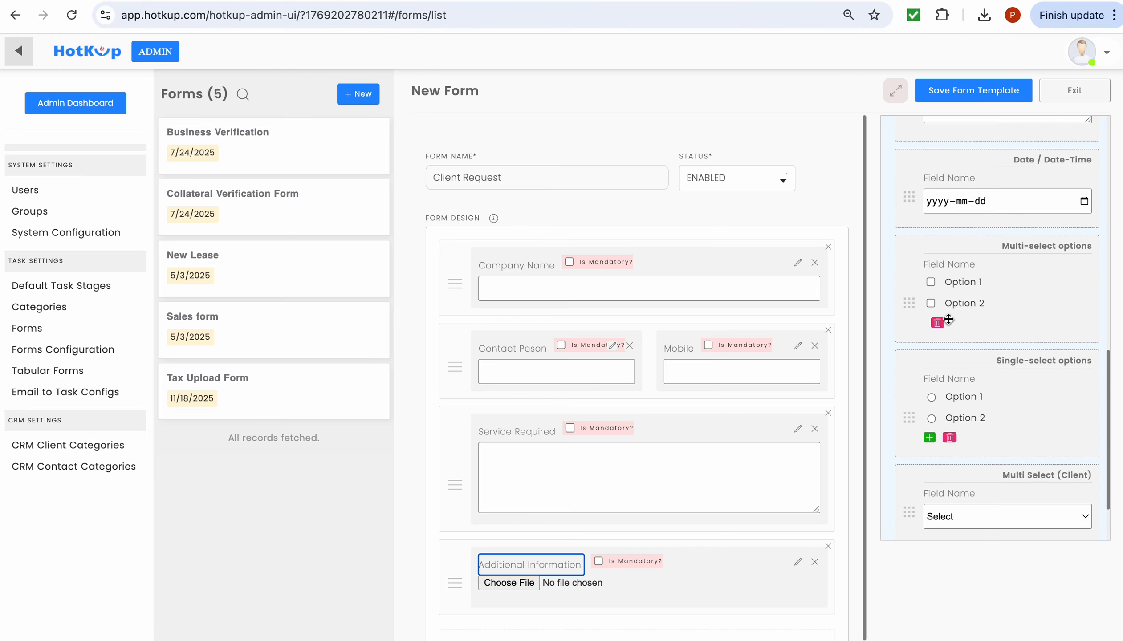
- Add a new row with a multi-select options field labelled 'Area'
{"action": "scroll", "coordinate": [608, 518], "scroll_direction": "down", "scroll_amount": 1}
{"action": "left_click", "coordinate": [546, 608]}
{"action": "scroll", "coordinate": [647, 483], "scroll_direction": "down", "scroll_amount": 1}
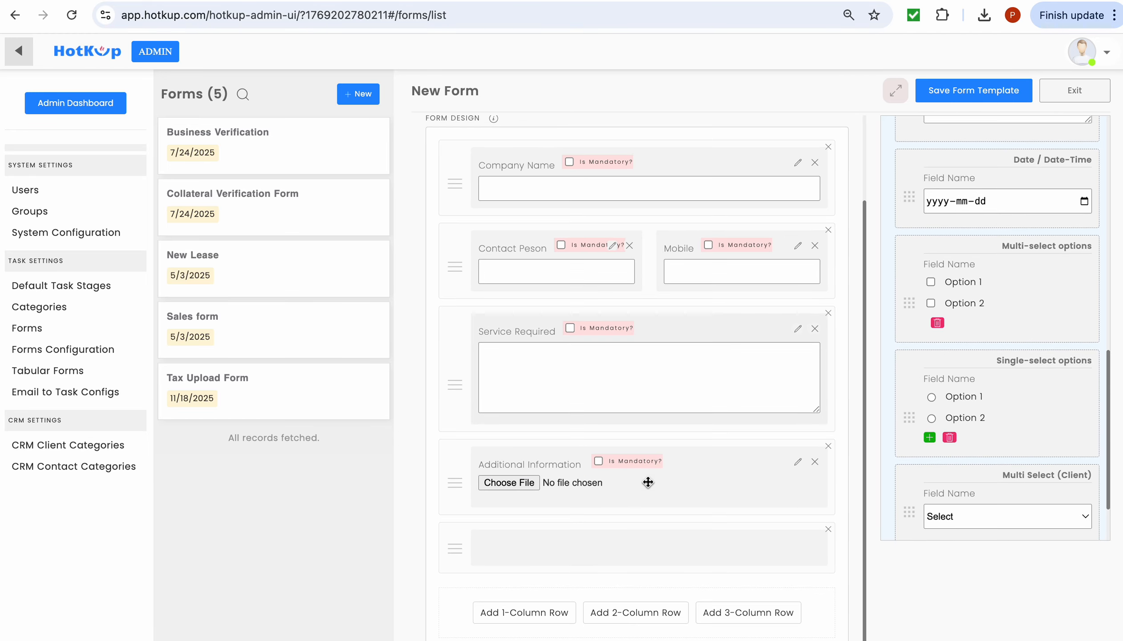
{"action": "left_click_drag", "start_coordinate": [988, 268], "coordinate": [724, 529]}
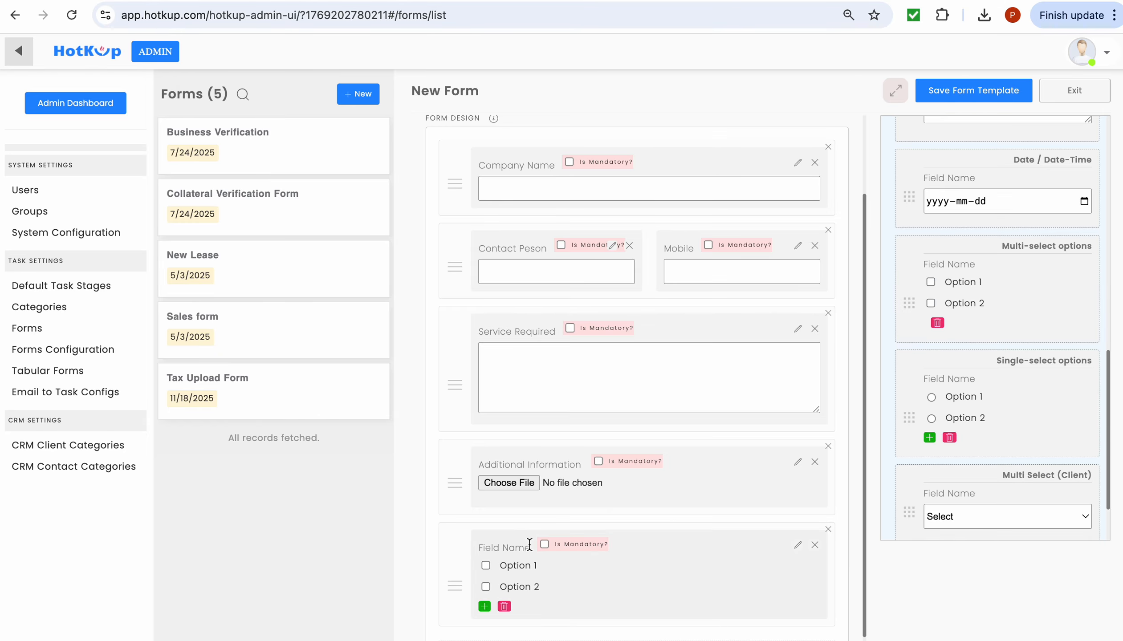
{"action": "left_click", "coordinate": [530, 545]}
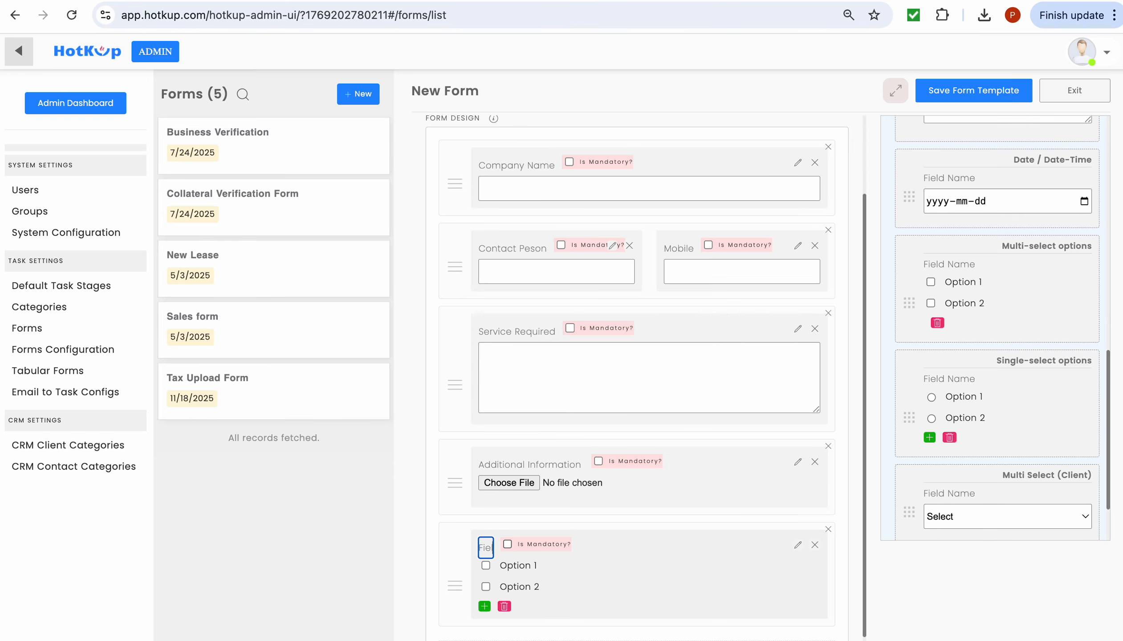
{"action": "key", "text": "BackSpace"}
{"action": "key", "text": "BackSpace"}
{"action": "key", "text": "BackSpace"}
{"action": "key", "text": "BackSpace"}
{"action": "type", "text": "Area"}
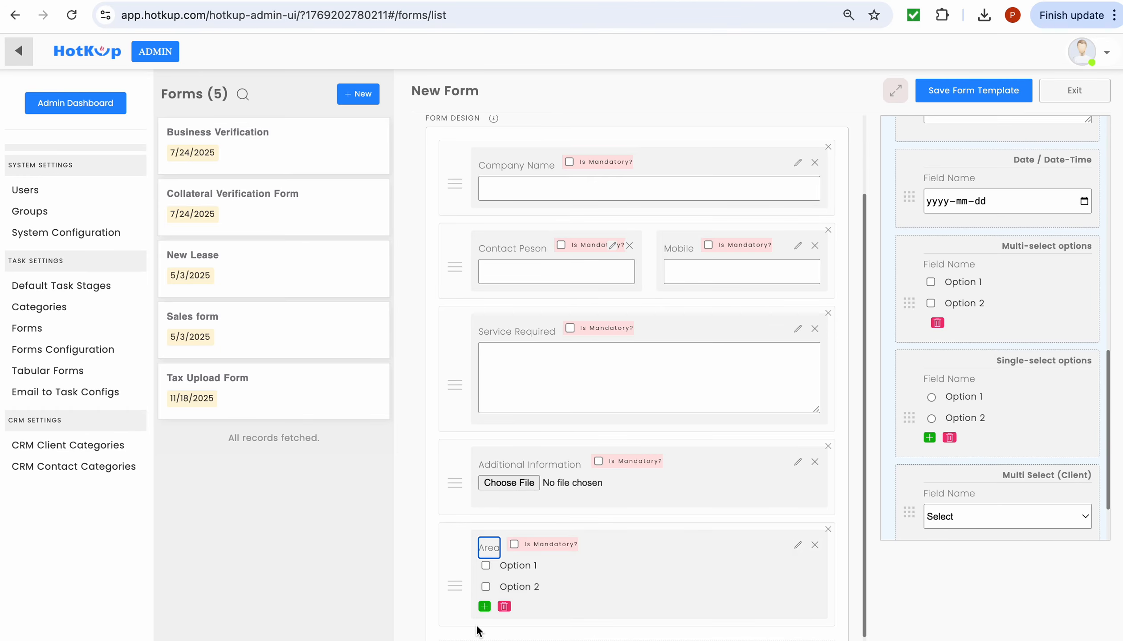
- Rename the Area field's options to 'Social Media' and 'Bookkeeping'
{"action": "left_click", "coordinate": [525, 566]}
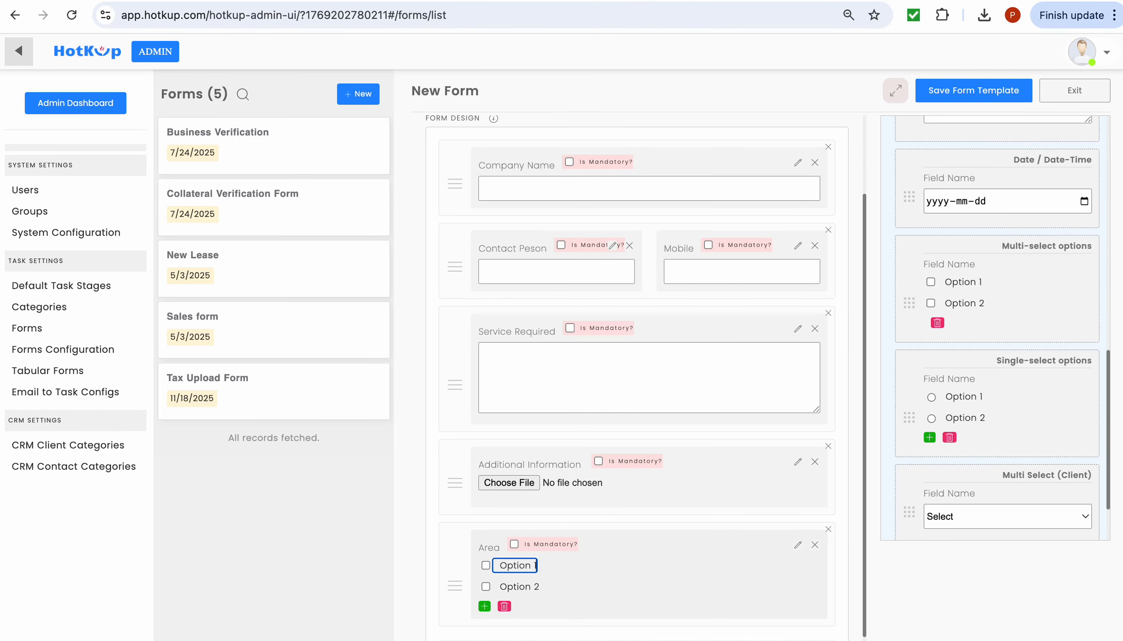
{"action": "key", "text": "BackSpace"}
{"action": "key", "text": "BackSpace"}
{"action": "key", "text": "BackSpace"}
{"action": "key", "text": "BackSpace"}
{"action": "key", "text": "BackSpace"}
{"action": "key", "text": "BackSpace"}
{"action": "key", "text": "BackSpace"}
{"action": "key", "text": "BackSpace"}
{"action": "type", "text": "Social Media"}
{"action": "left_click", "coordinate": [517, 587]}
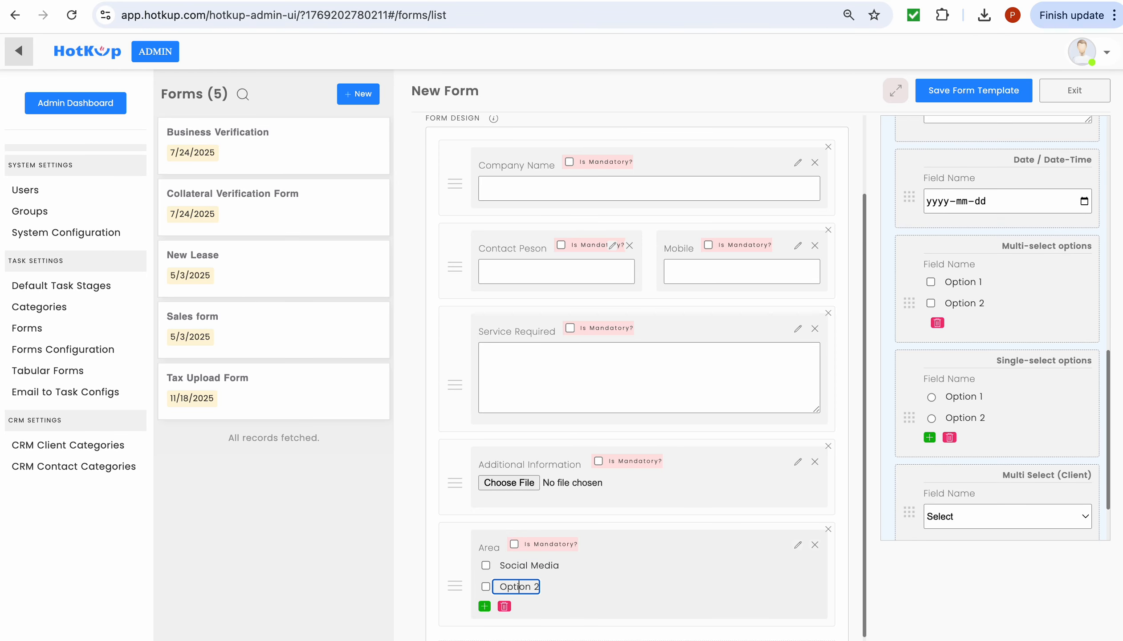
{"action": "key", "text": "BackSpace"}
{"action": "key", "text": "BackSpace"}
{"action": "key", "text": "BackSpace"}
{"action": "key", "text": "BackSpace"}
{"action": "key", "text": "BackSpace"}
{"action": "key", "text": "BackSpace"}
{"action": "key", "text": "BackSpace"}
{"action": "key", "text": "BackSpace"}
{"action": "type", "text": "Bookkeeping"}
{"action": "scroll", "coordinate": [708, 530], "scroll_direction": "up", "scroll_amount": 2}
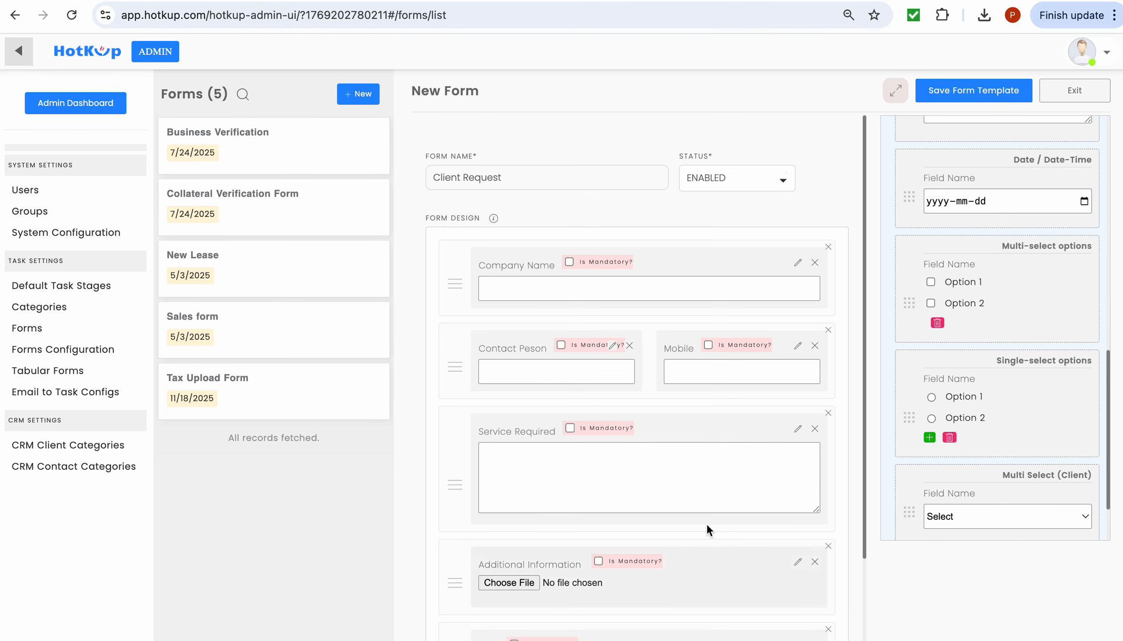
- Save the Client Request form template and open Support Work's Support Process workflow setup
{"action": "left_click", "coordinate": [961, 100]}
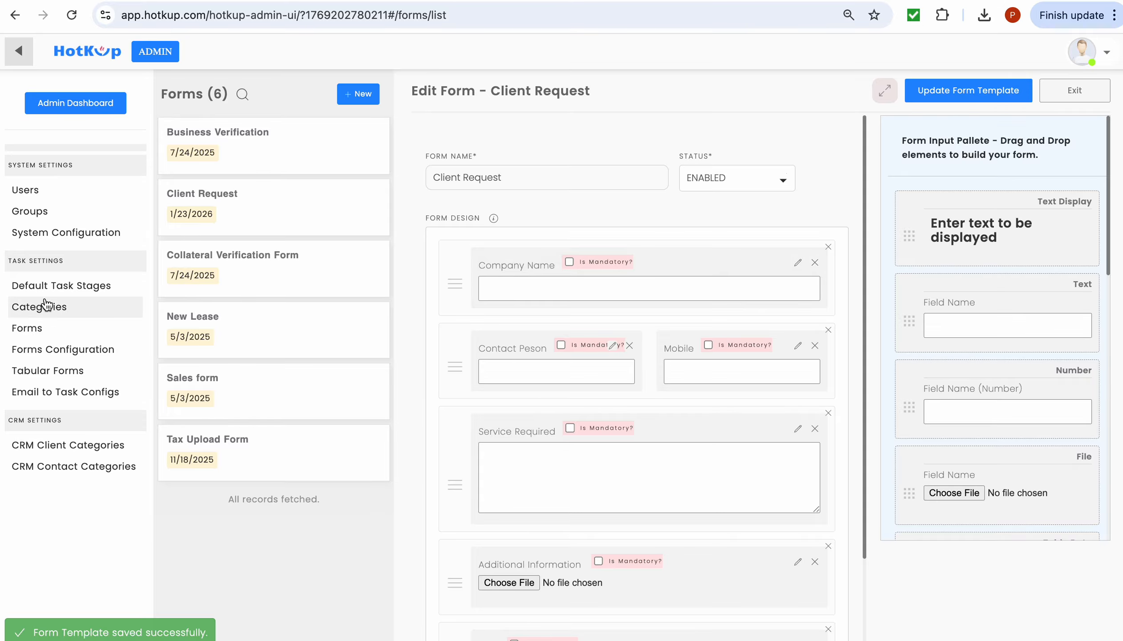
{"action": "left_click", "coordinate": [47, 305]}
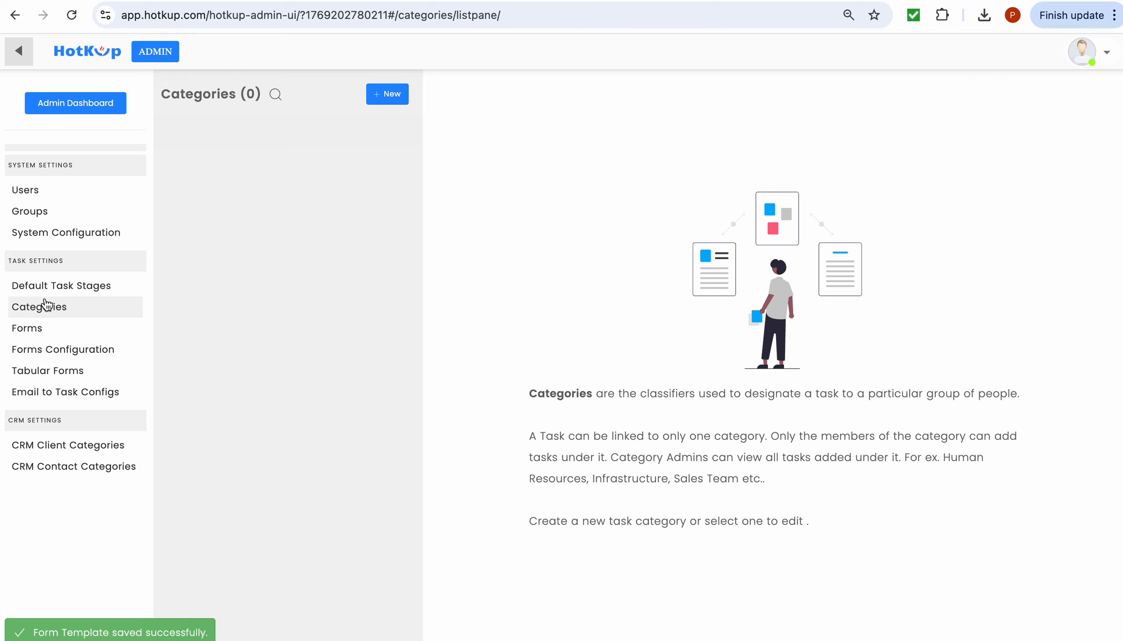
{"action": "left_click", "coordinate": [224, 359]}
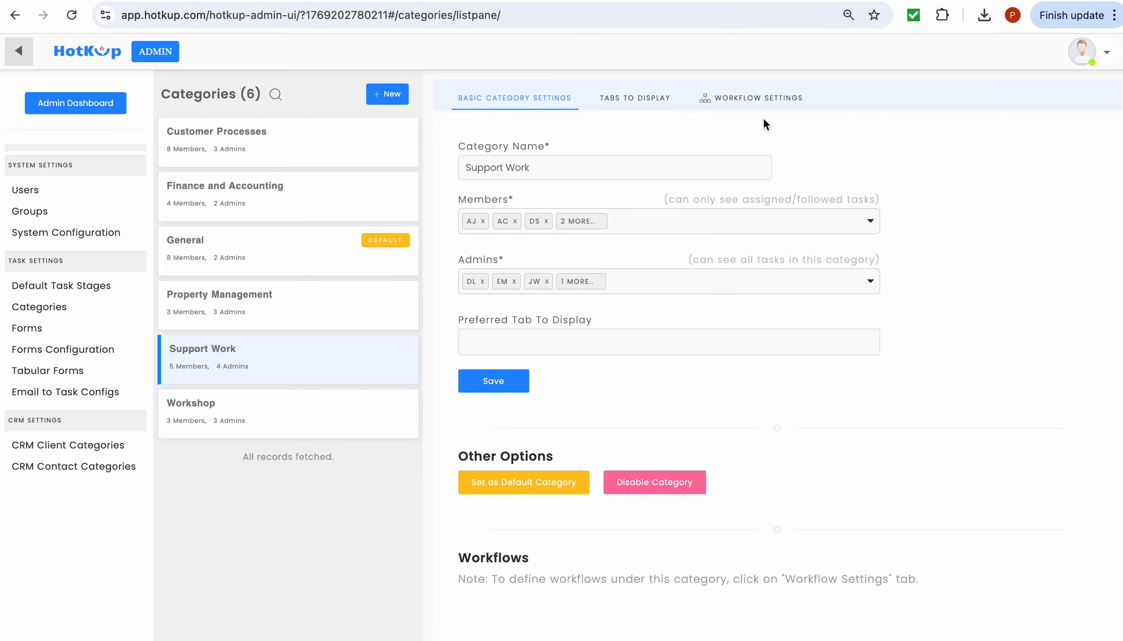
{"action": "left_click", "coordinate": [769, 105]}
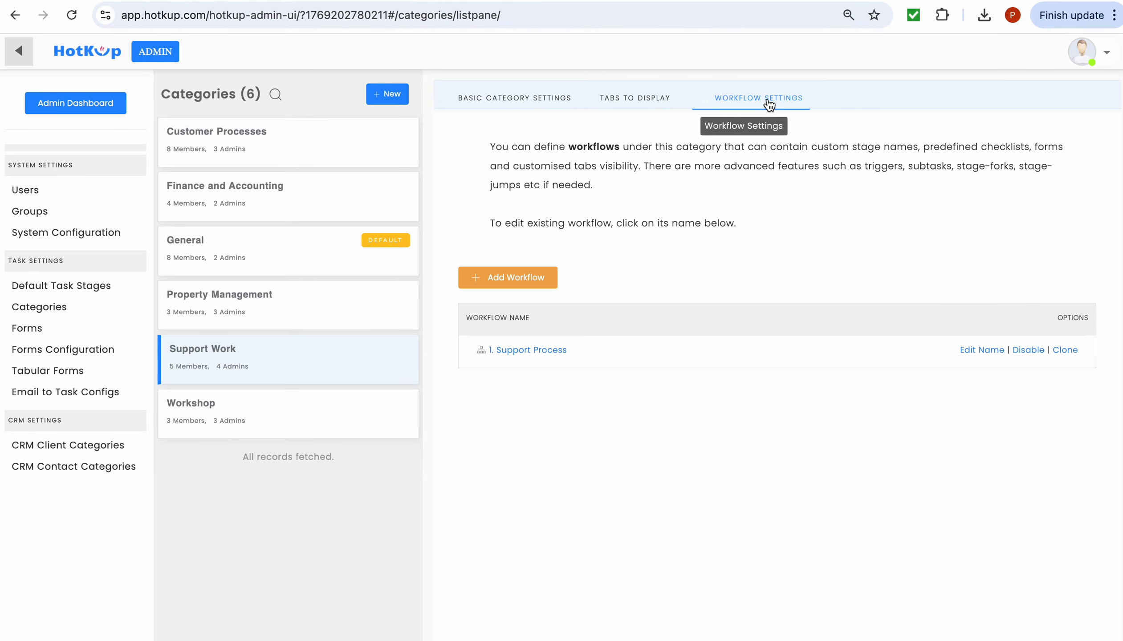
{"action": "left_click", "coordinate": [539, 350]}
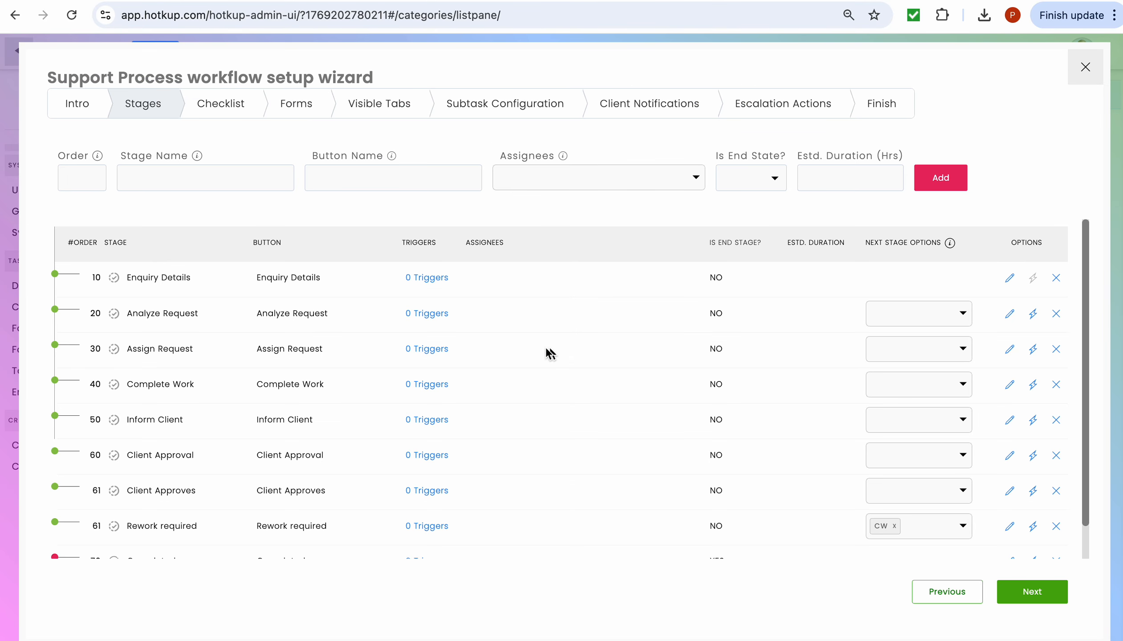
- Attach the Client Request form to Support Process as required during task creation, then close the wizard
{"action": "left_click", "coordinate": [307, 107]}
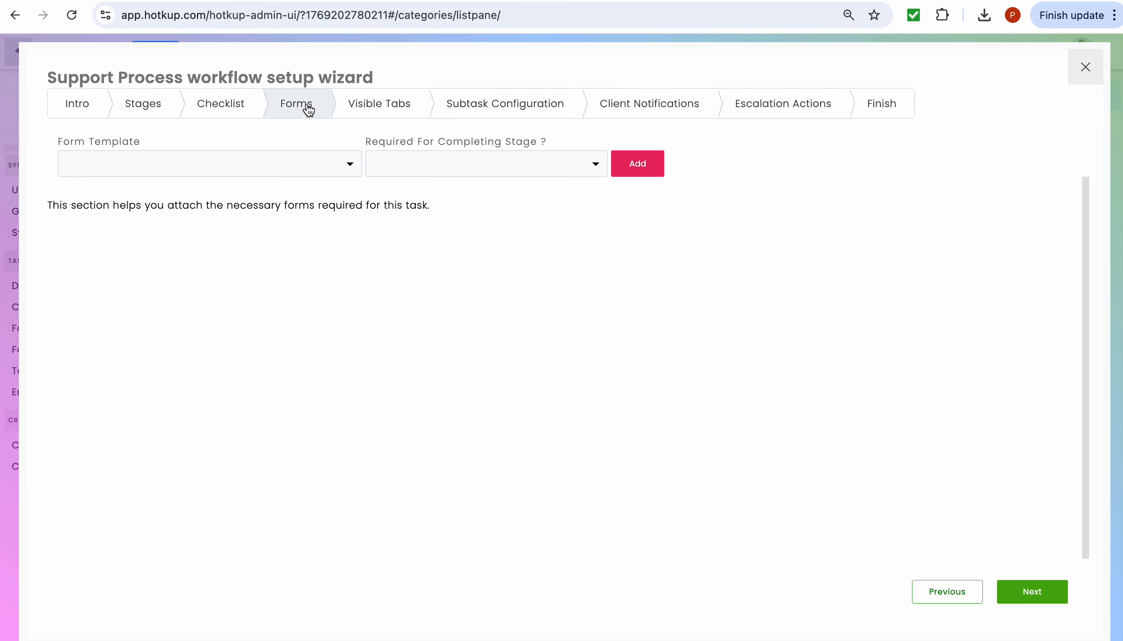
{"action": "left_click", "coordinate": [346, 170]}
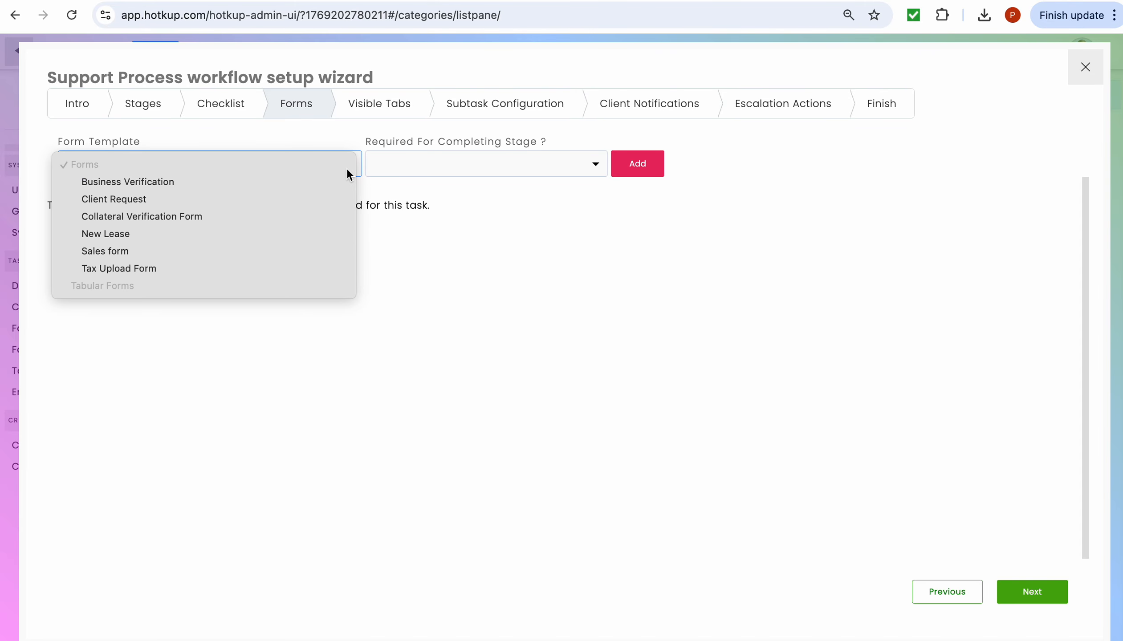
{"action": "left_click", "coordinate": [314, 199]}
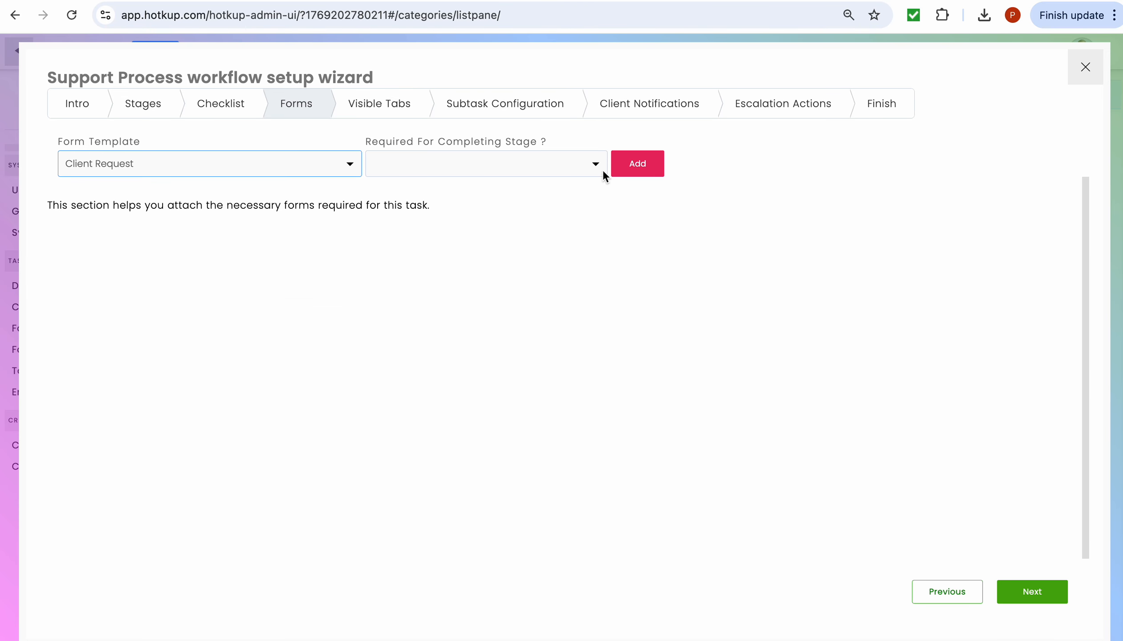
{"action": "left_click", "coordinate": [596, 166]}
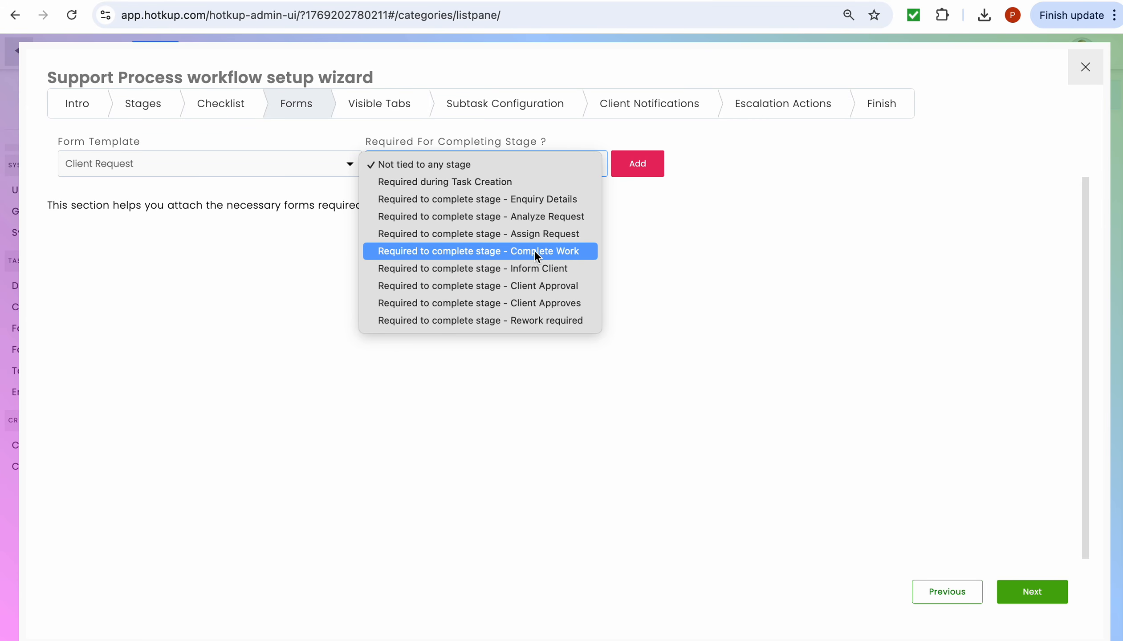
{"action": "left_click", "coordinate": [528, 183]}
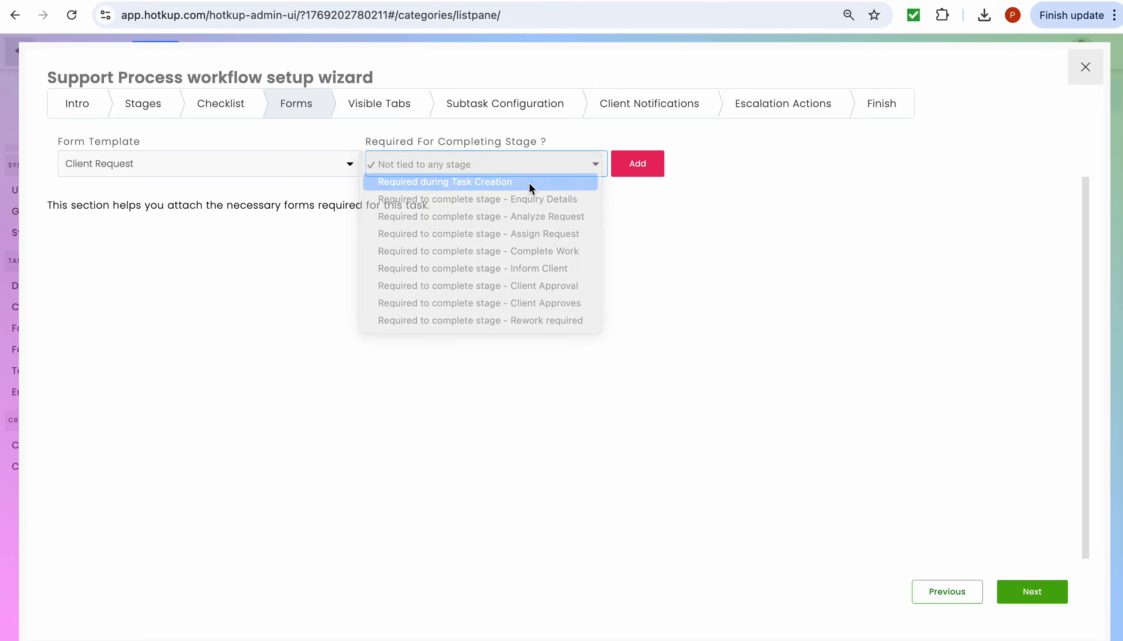
{"action": "left_click", "coordinate": [628, 166]}
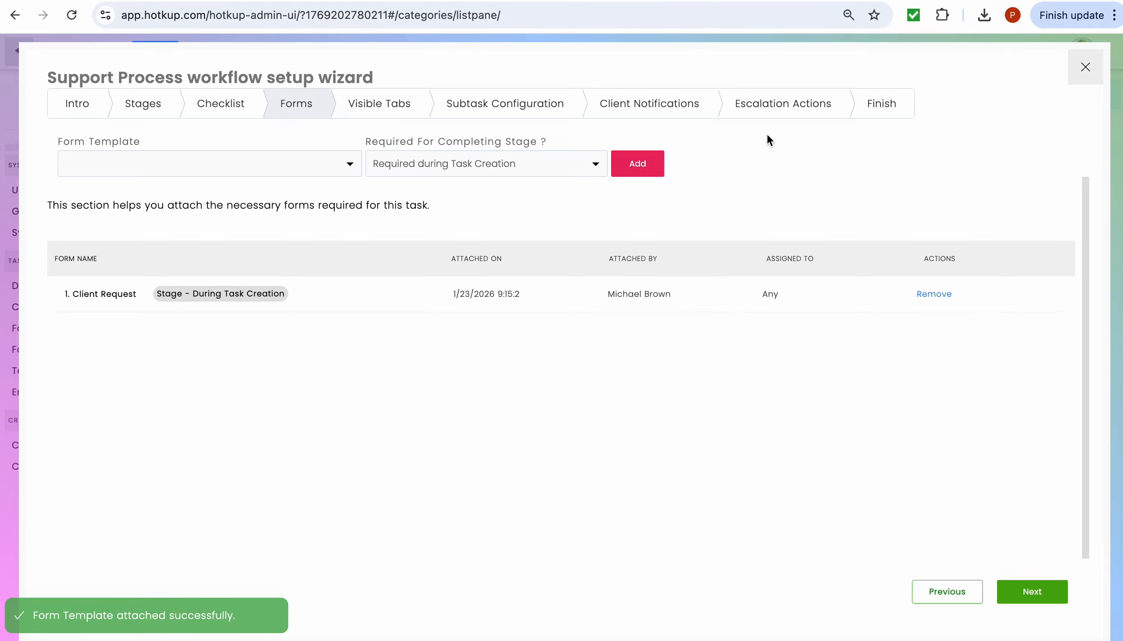
{"action": "left_click", "coordinate": [1086, 68]}
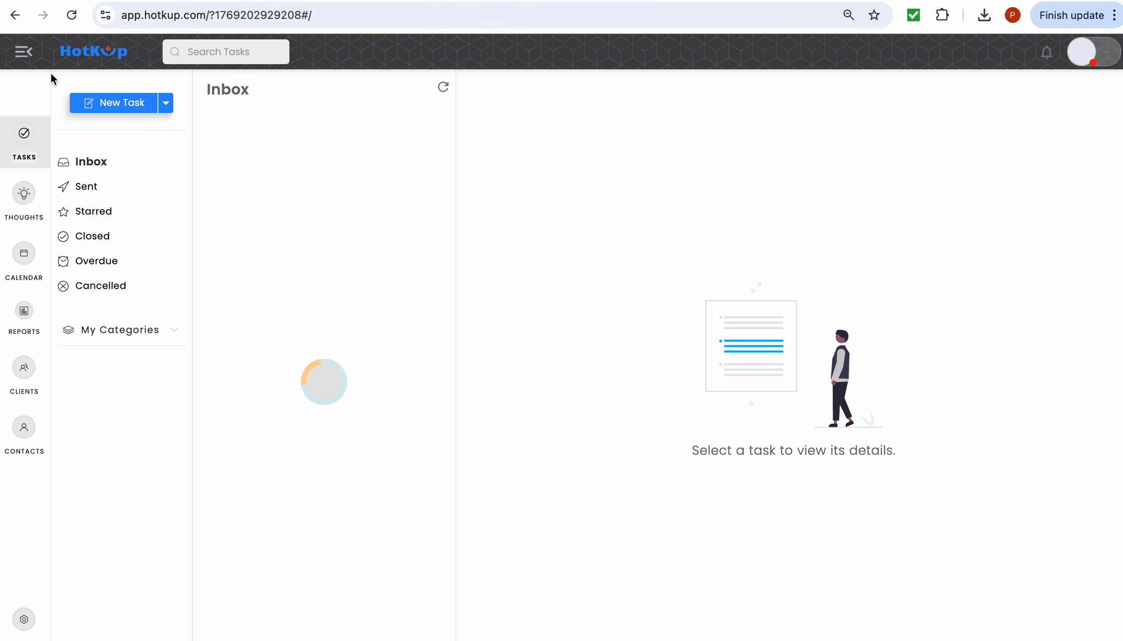
- Start a new task using the Support Work ▸ Support Process workflow
{"action": "left_click", "coordinate": [167, 107]}
{"action": "left_click", "coordinate": [168, 105]}
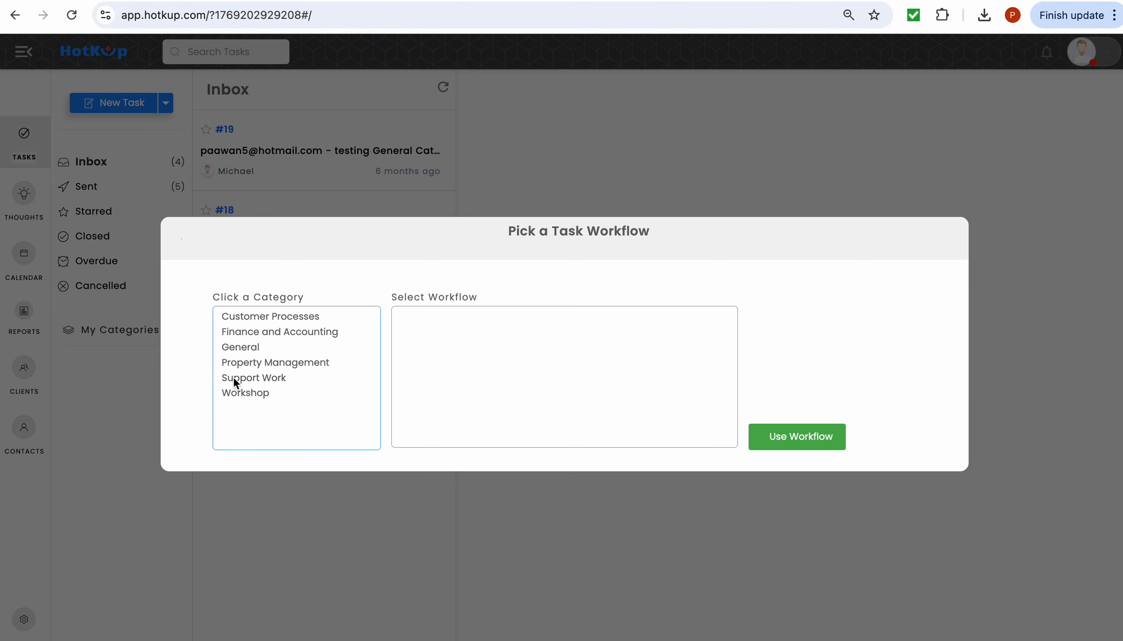
{"action": "left_click", "coordinate": [233, 377]}
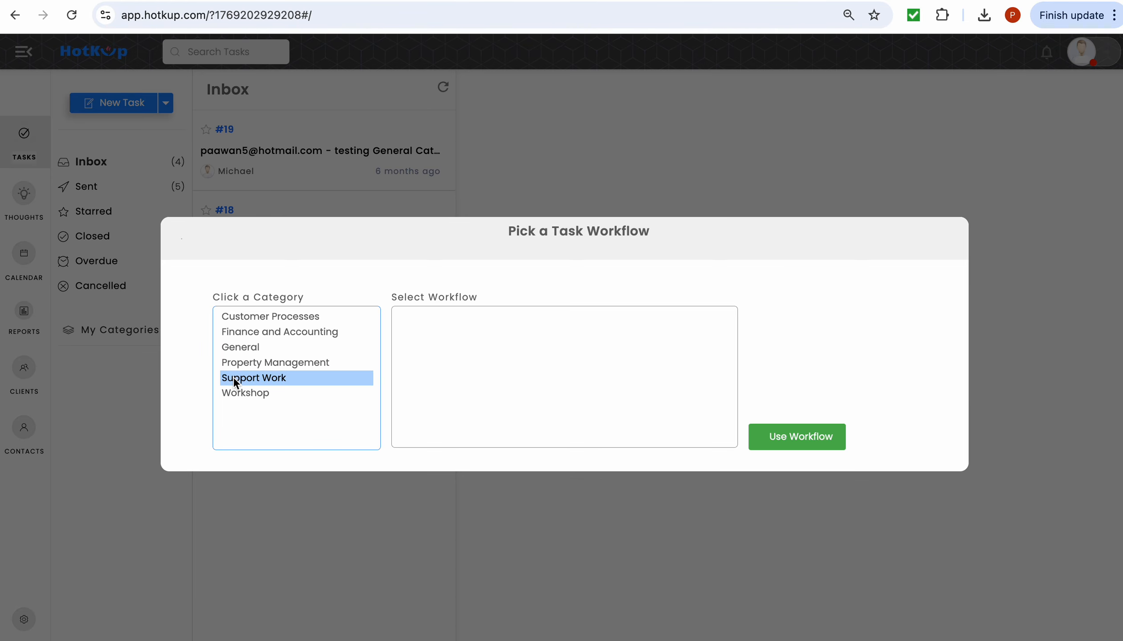
{"action": "left_click", "coordinate": [418, 317]}
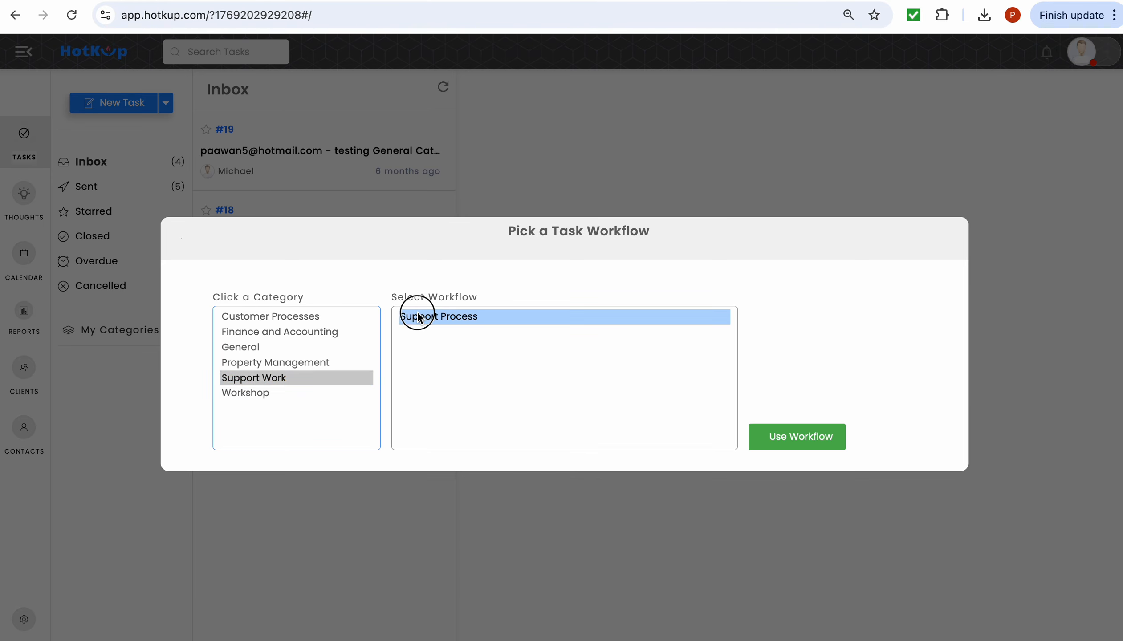
{"action": "left_click", "coordinate": [770, 436]}
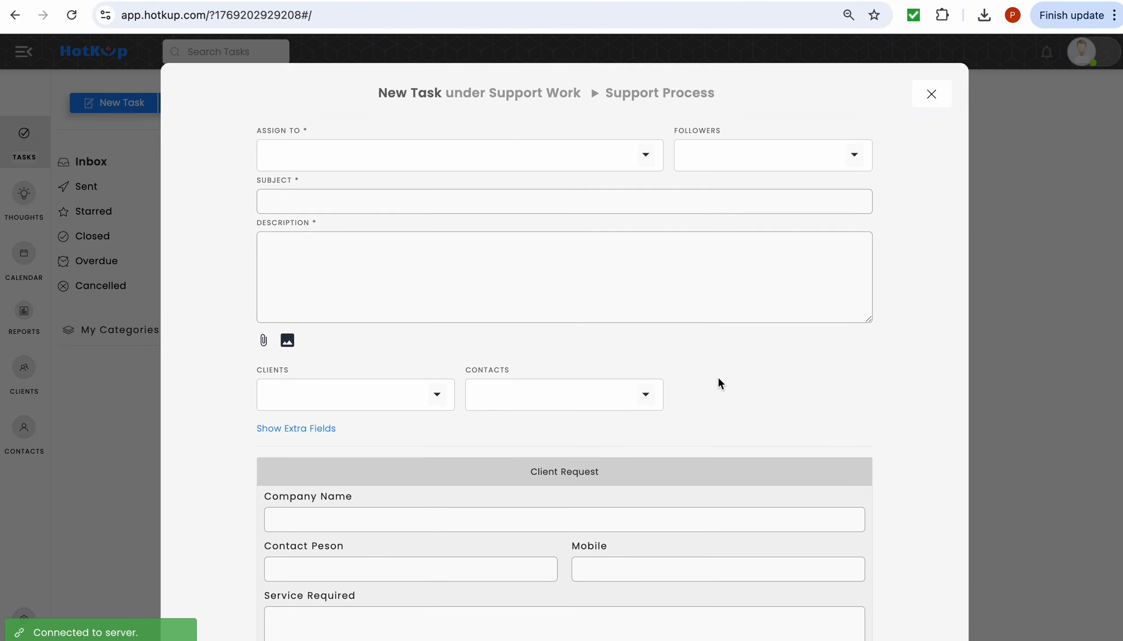
{"action": "scroll", "coordinate": [718, 381], "scroll_direction": "down", "scroll_amount": 5}
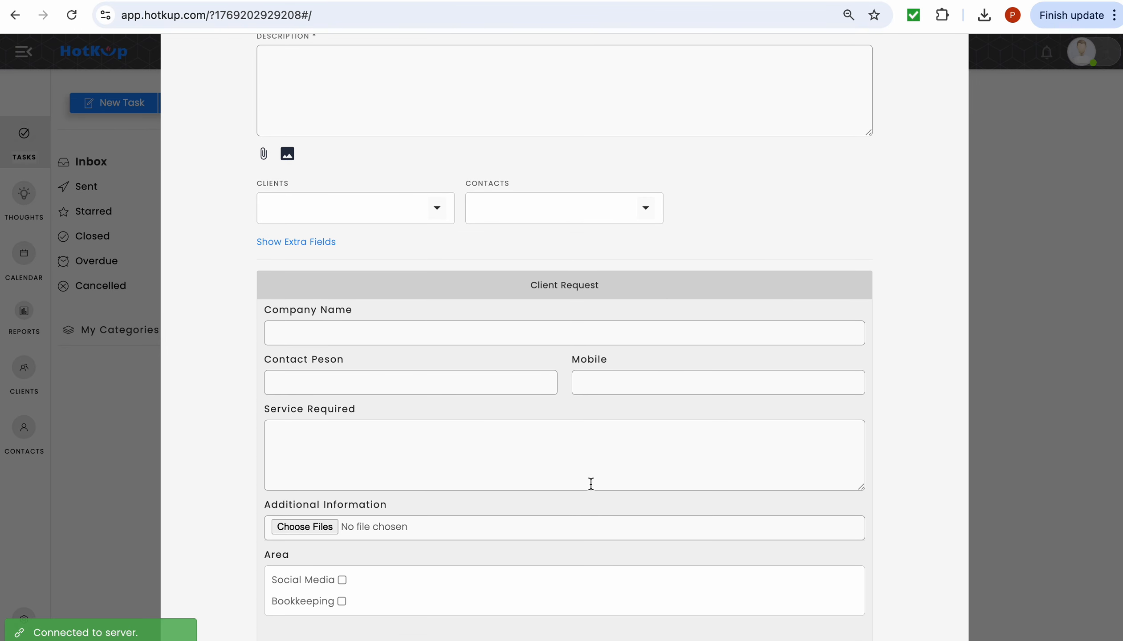
{"action": "scroll", "coordinate": [592, 455], "scroll_direction": "up", "scroll_amount": 5}
- Assign the task to a team member and set subject and description to 'New Client Request'
{"action": "left_click", "coordinate": [646, 177]}
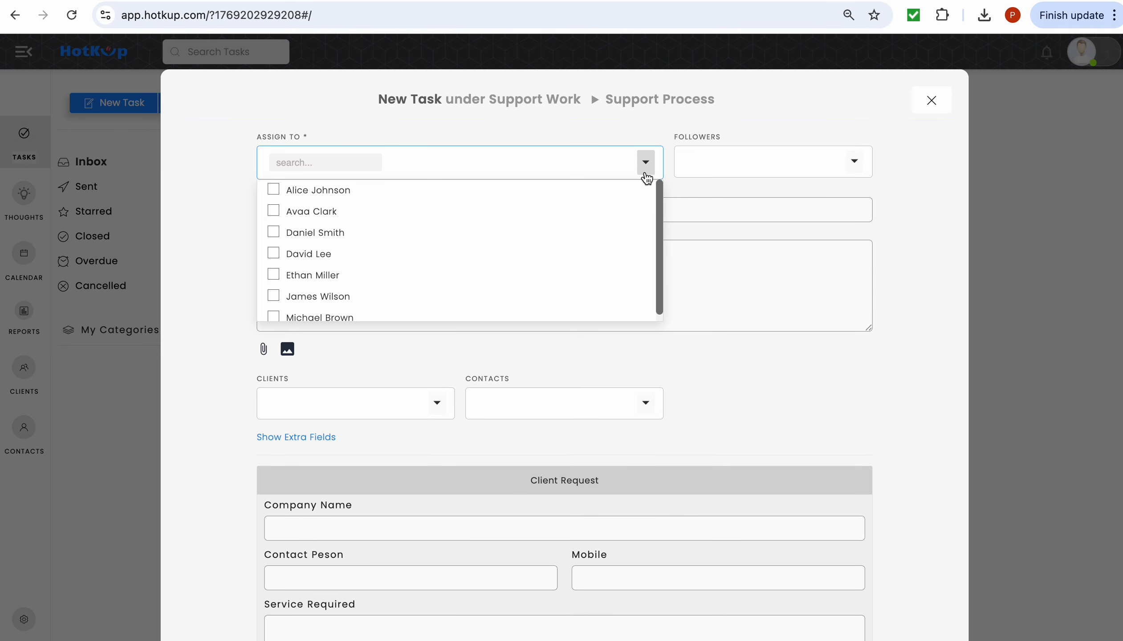
{"action": "left_click", "coordinate": [514, 316]}
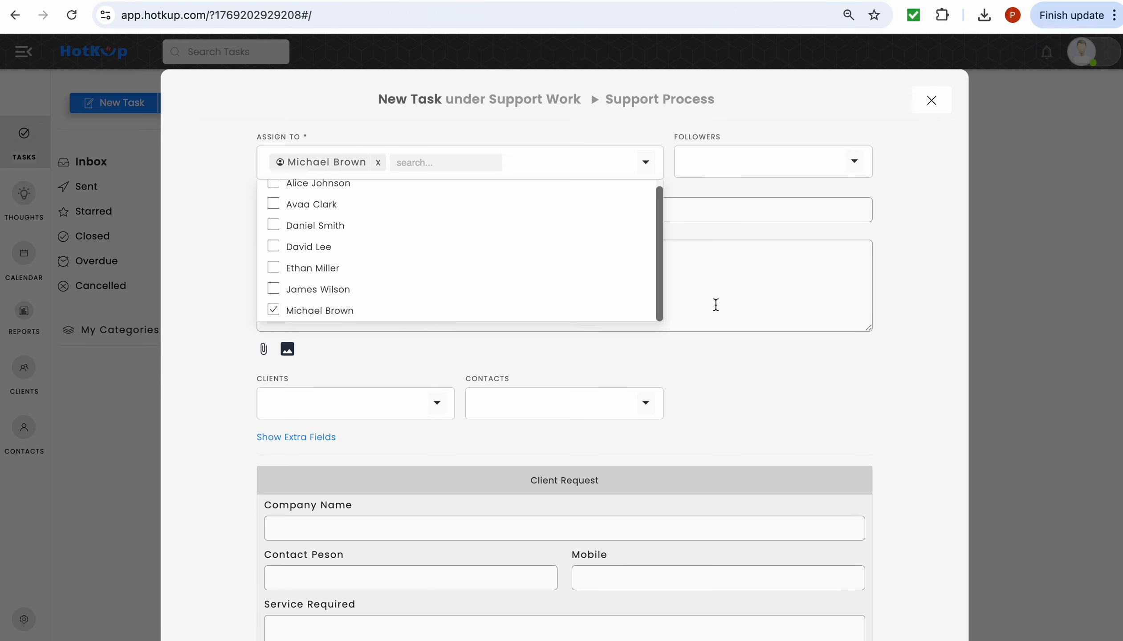
{"action": "left_click", "coordinate": [715, 305]}
{"action": "left_click", "coordinate": [694, 209]}
{"action": "type", "text": "New Clie"}
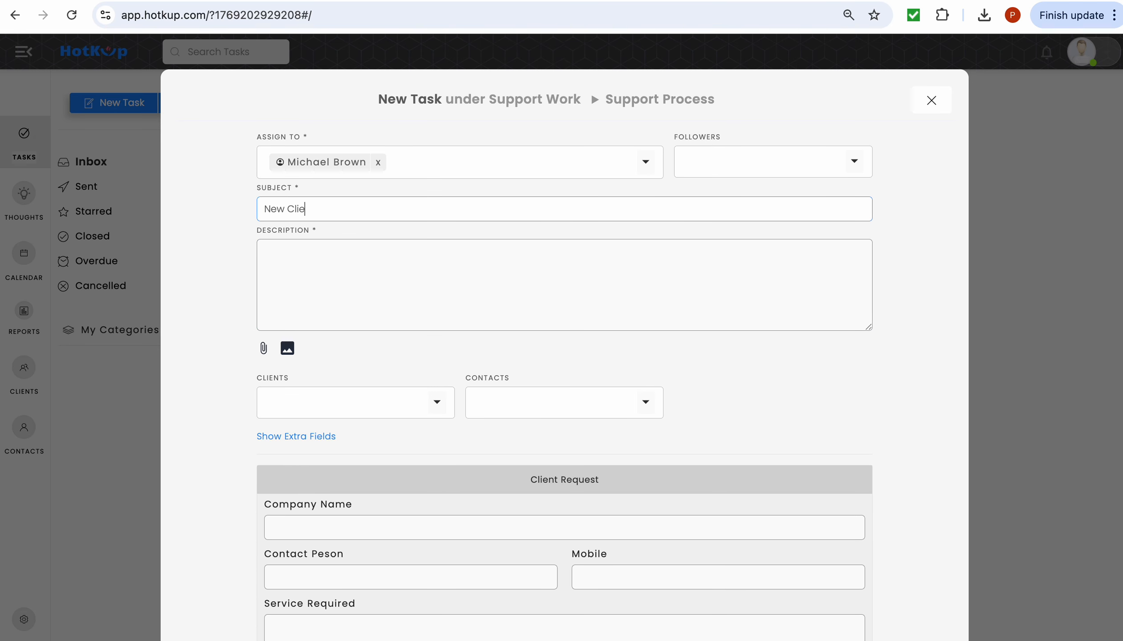
{"action": "type", "text": "nt Request"}
{"action": "left_click", "coordinate": [614, 264]}
{"action": "type", "text": "New Client Request"}
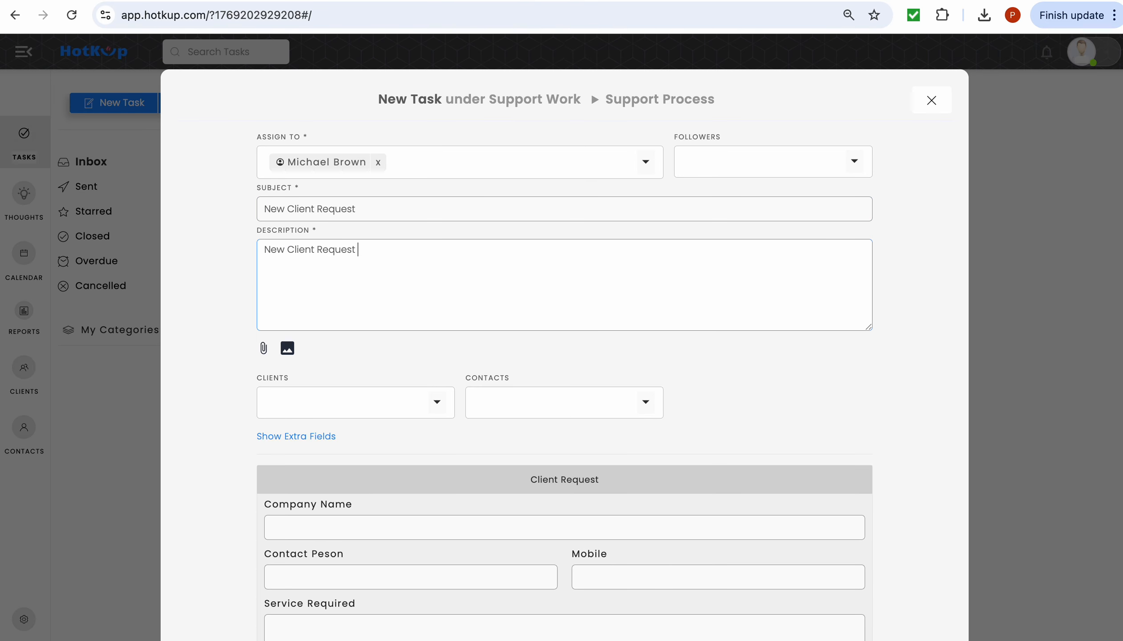
{"action": "scroll", "coordinate": [560, 349], "scroll_direction": "down", "scroll_amount": 8}
- Fill the Client Request fields: company Nissan, contact's name, mobile number, and 'The social media post is incorrect.'
{"action": "left_click", "coordinate": [508, 153]}
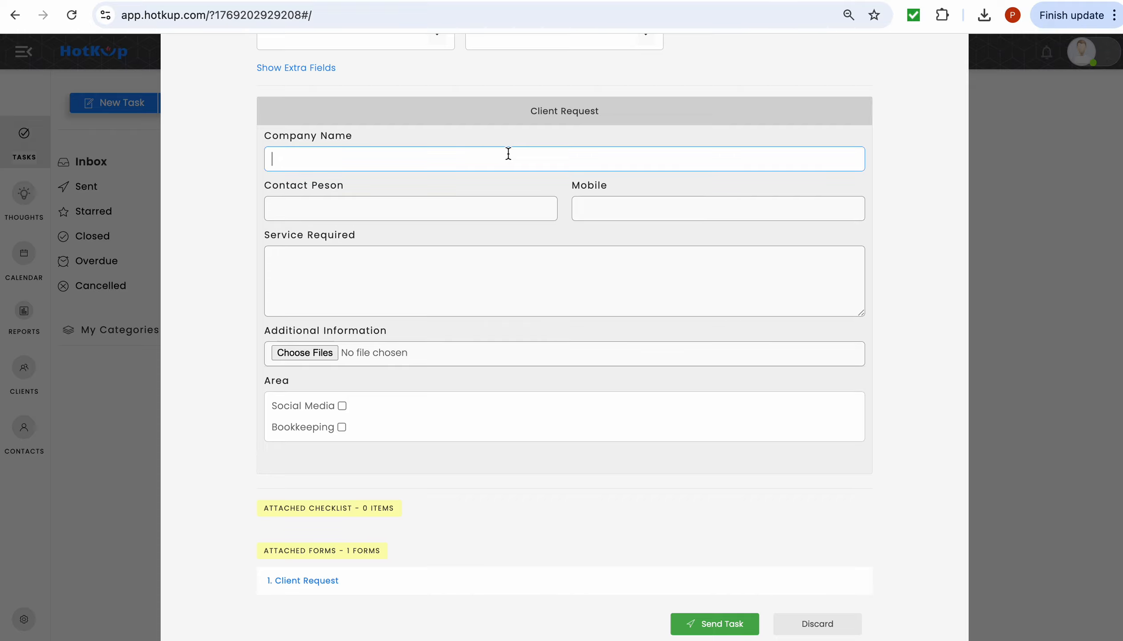
{"action": "type", "text": "Nissan"}
{"action": "left_click", "coordinate": [473, 205]}
{"action": "type", "text": "Johan"}
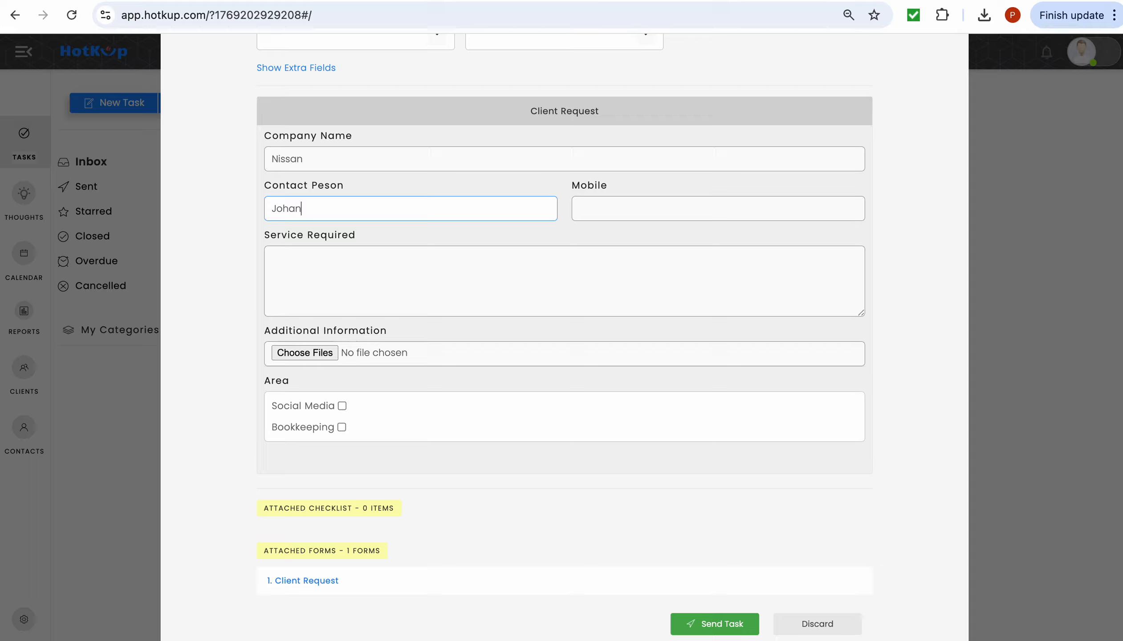
{"action": "key", "text": "BackSpace"}
{"action": "key", "text": "BackSpace"}
{"action": "type", "text": "n Smith"}
{"action": "left_click", "coordinate": [597, 201]}
{"action": "left_click", "coordinate": [530, 269]}
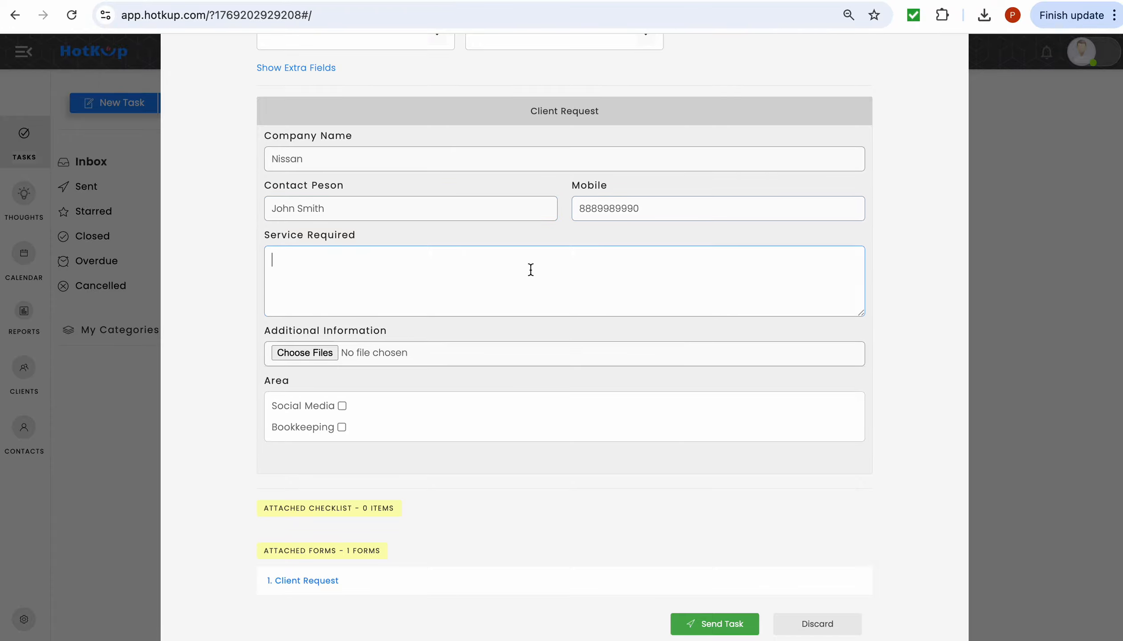
{"action": "type", "text": "The social media post is incorrect."}
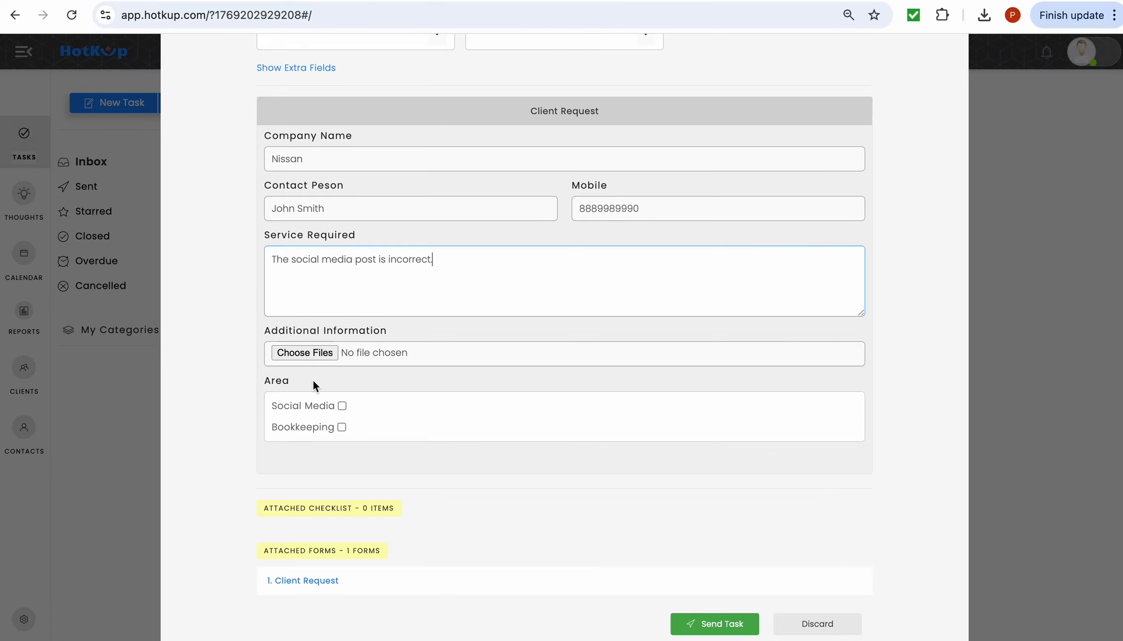
{"action": "left_click", "coordinate": [322, 351]}
- Attach Technical Proposal V2 from the Dummy Document folder as Additional Information
{"action": "left_click", "coordinate": [209, 256]}
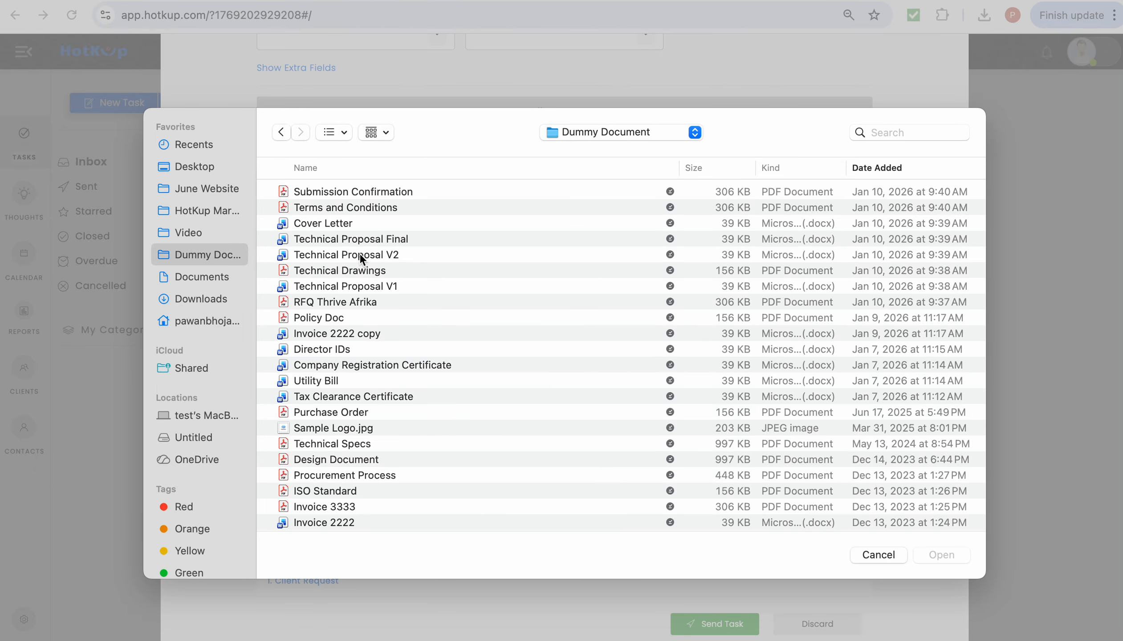
{"action": "scroll", "coordinate": [356, 329], "scroll_direction": "down", "scroll_amount": 3}
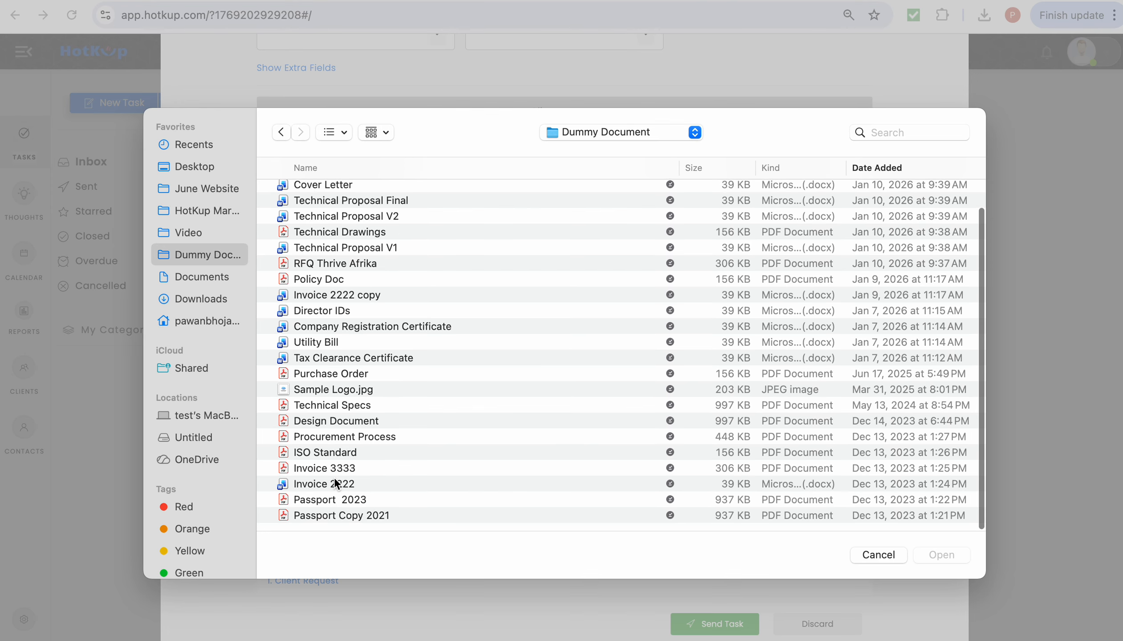
{"action": "left_click", "coordinate": [345, 218]}
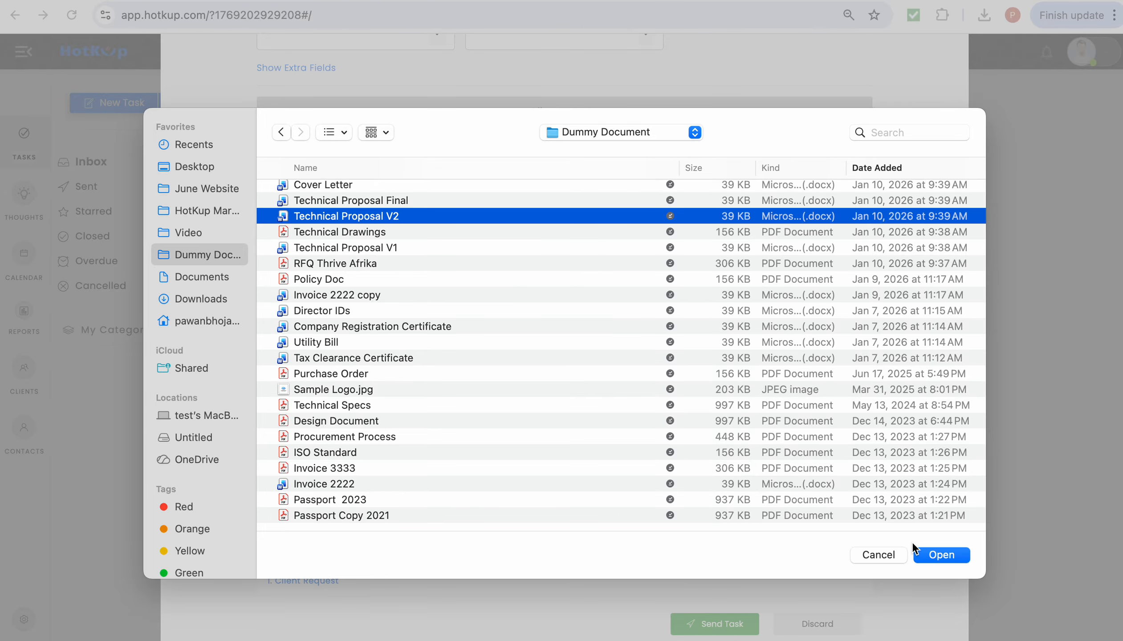
{"action": "left_click", "coordinate": [936, 554]}
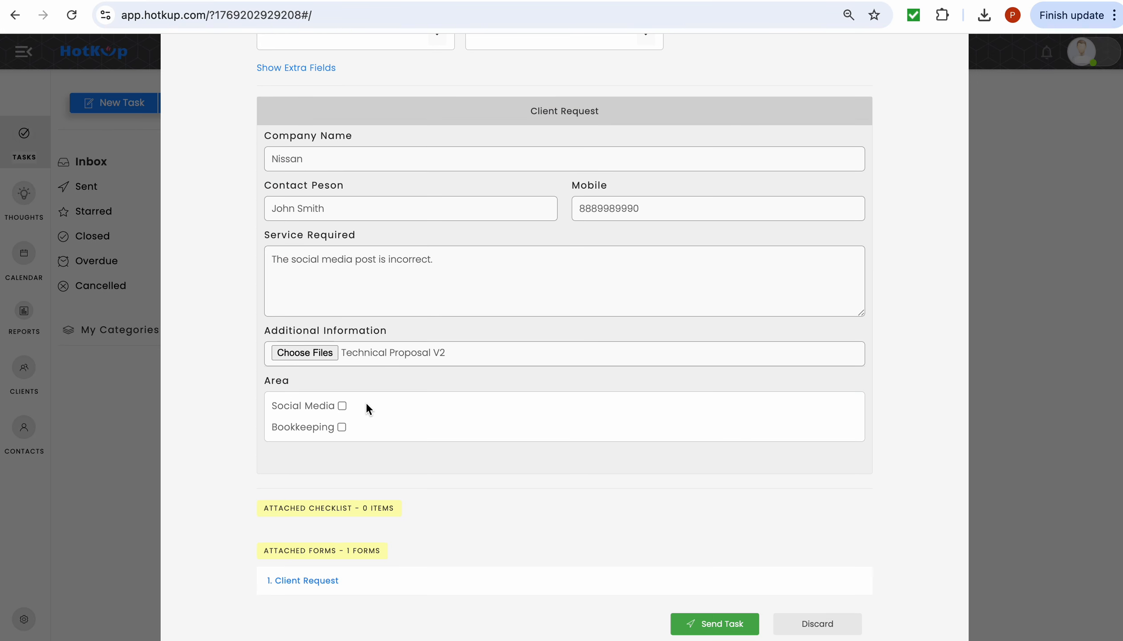
- Tick Social Media, send the task, and review task #23 New Client Request
{"action": "left_click", "coordinate": [343, 406]}
{"action": "left_click", "coordinate": [711, 627]}
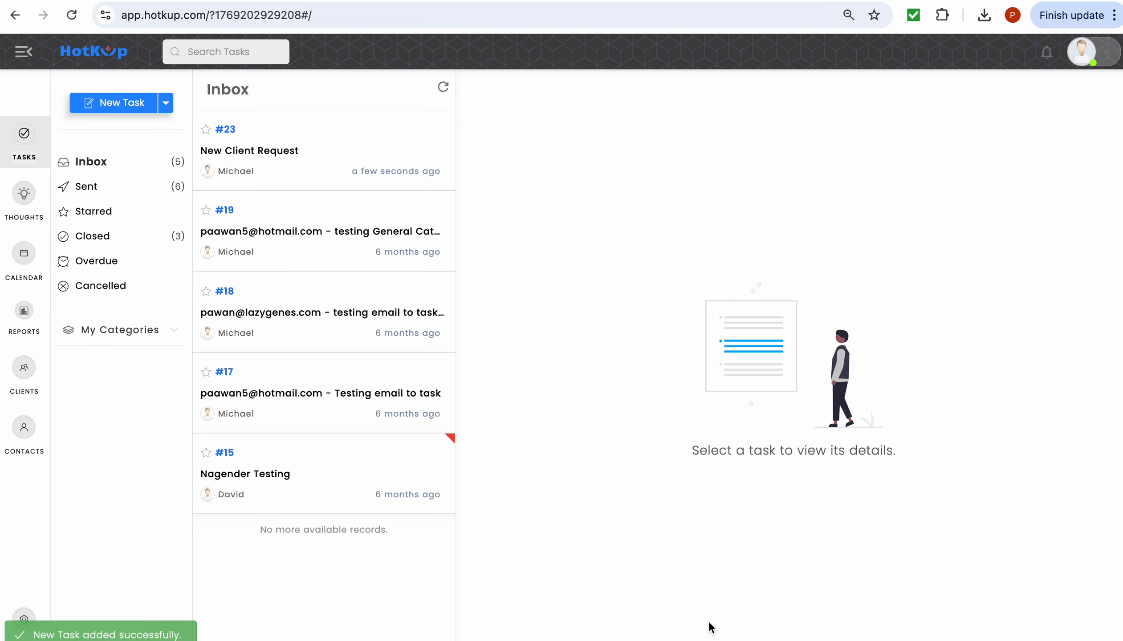
{"action": "left_click", "coordinate": [323, 142]}
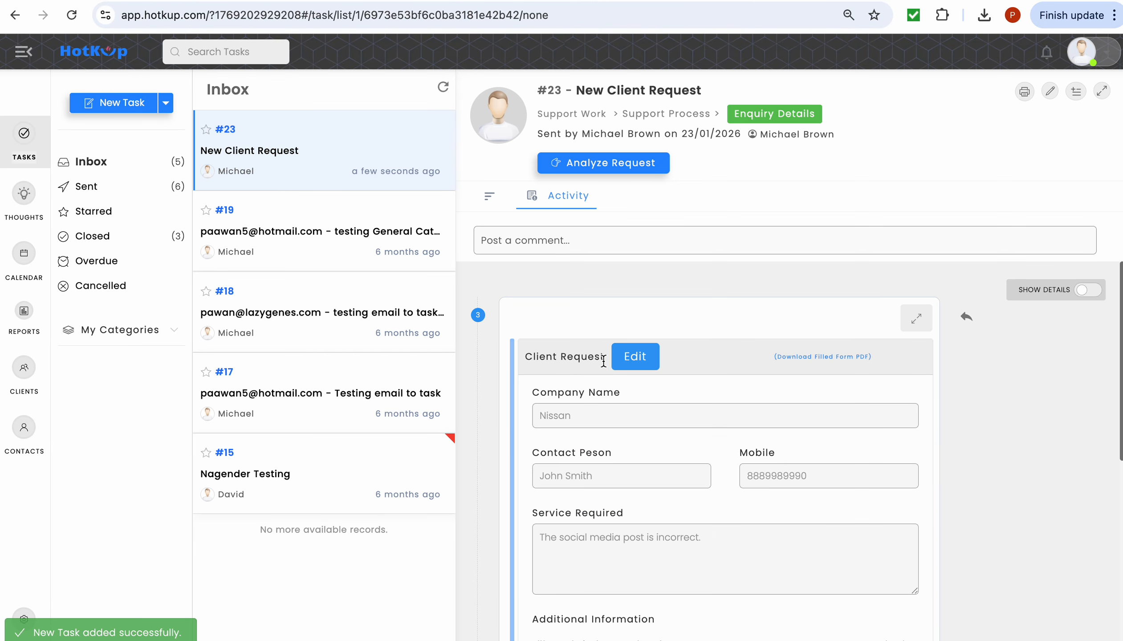
{"action": "scroll", "coordinate": [631, 416], "scroll_direction": "down", "scroll_amount": 4}
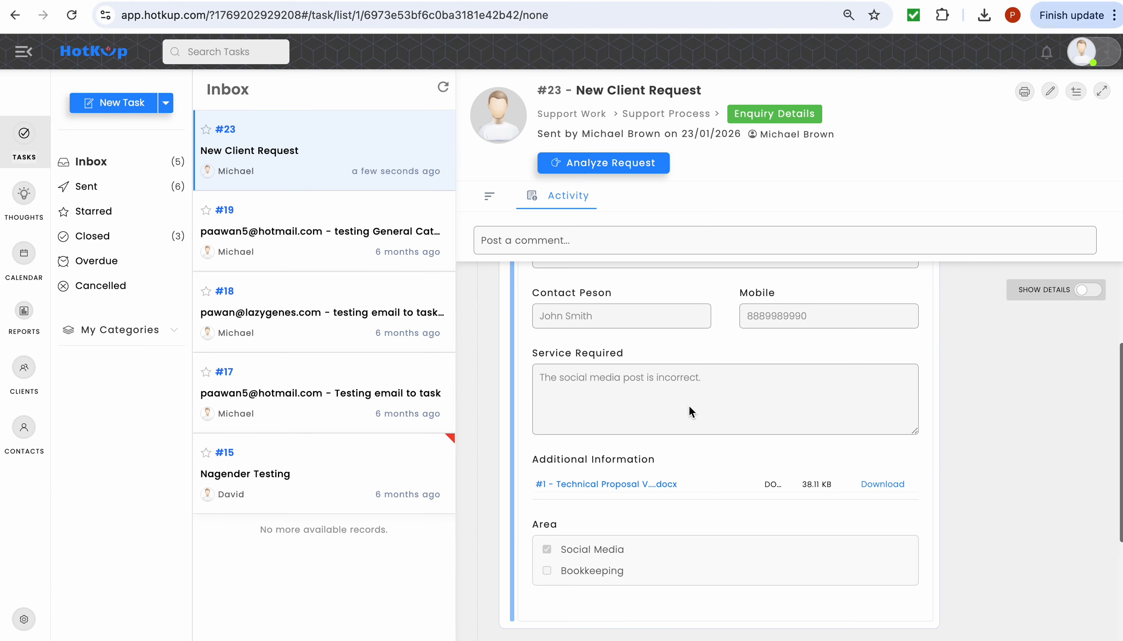
{"action": "scroll", "coordinate": [689, 407], "scroll_direction": "up", "scroll_amount": 2}
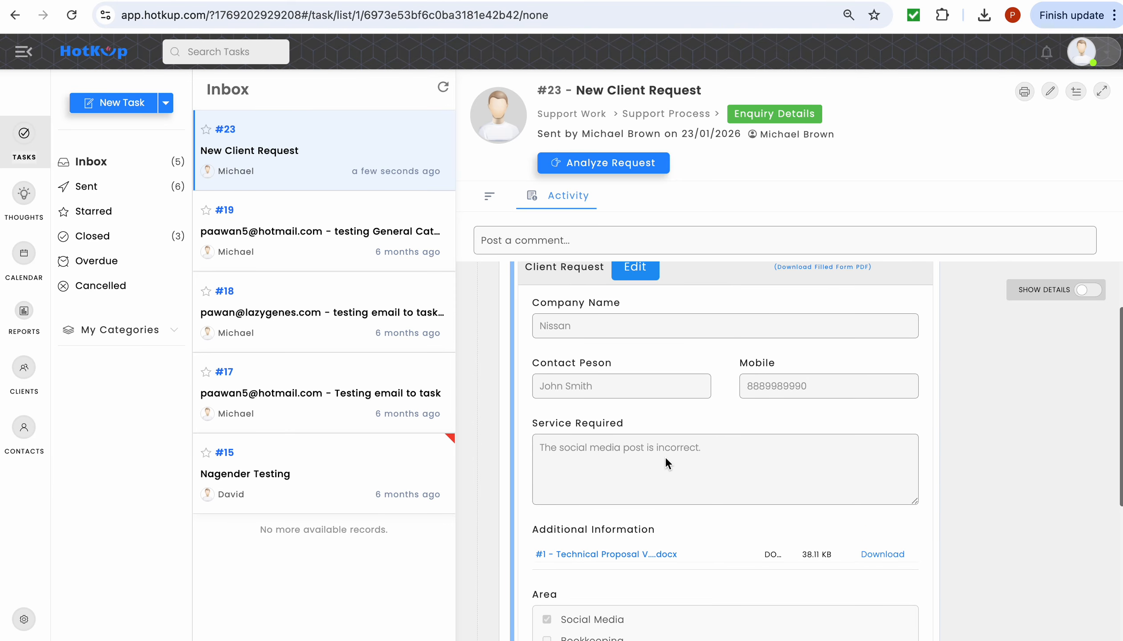
{"action": "scroll", "coordinate": [665, 457], "scroll_direction": "up", "scroll_amount": 3}
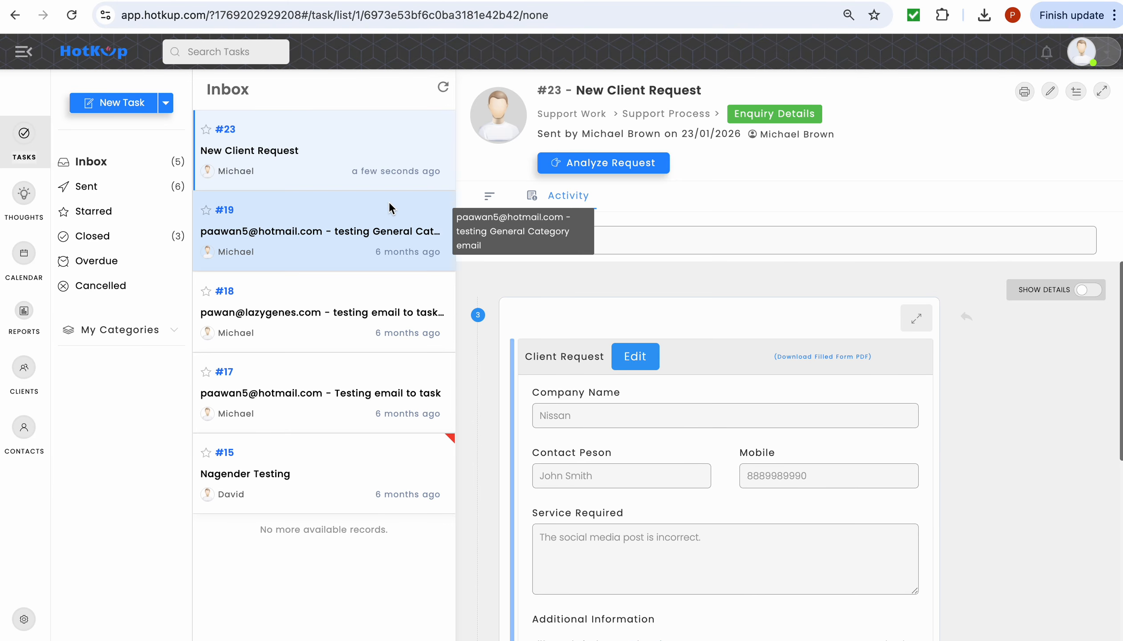
- Create a new forms configuration under Admin Settings named 'Client Request'
{"action": "left_click", "coordinate": [25, 621]}
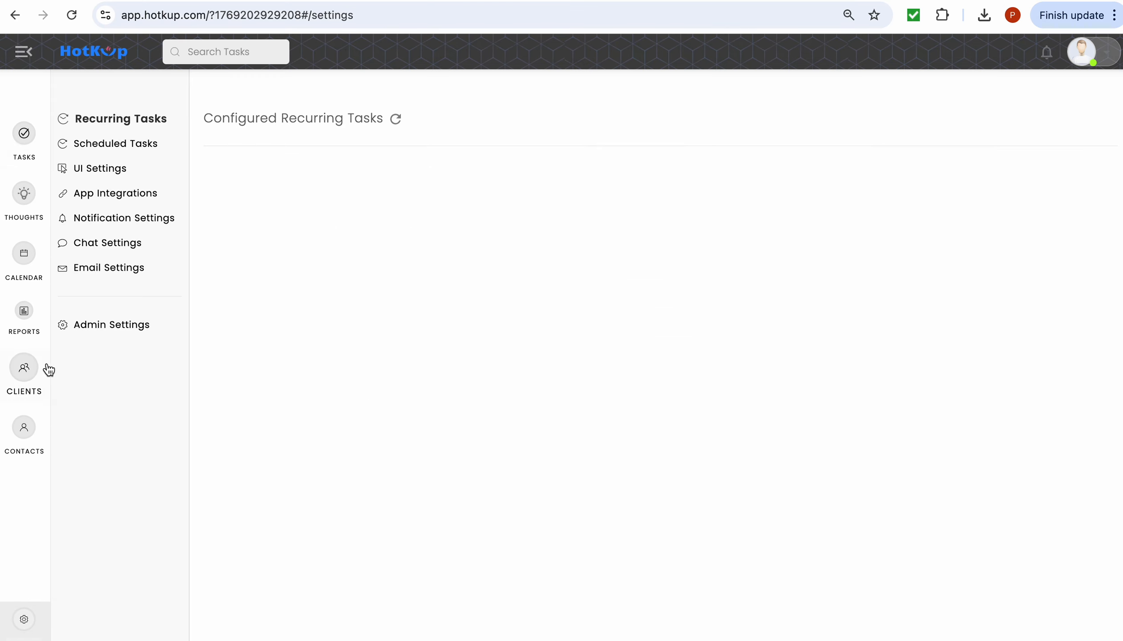
{"action": "left_click", "coordinate": [92, 339]}
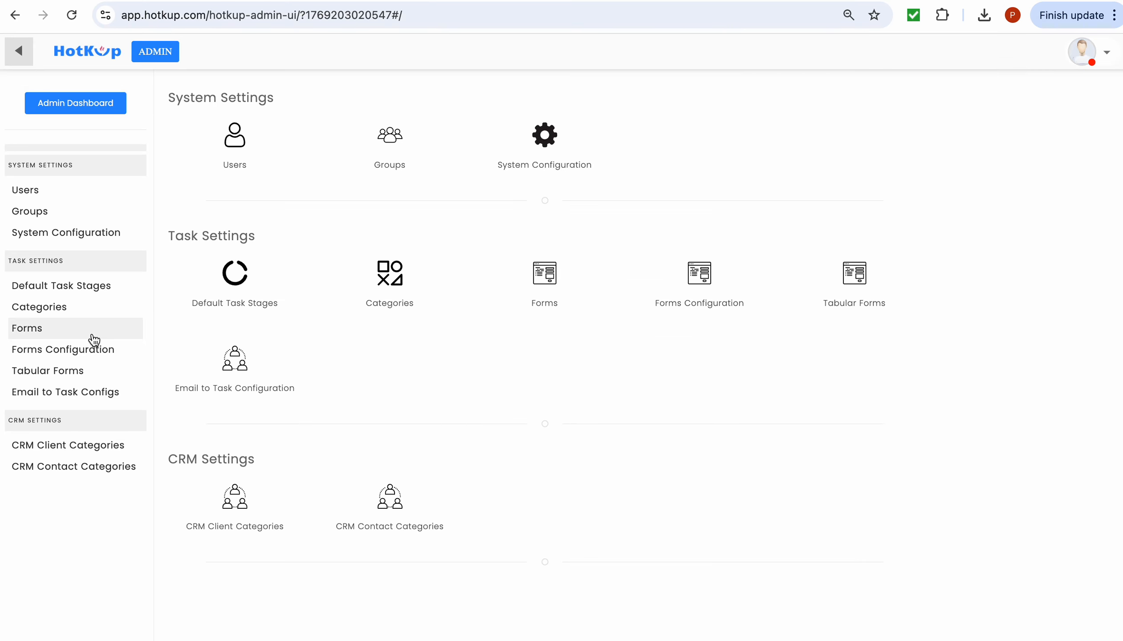
{"action": "left_click", "coordinate": [95, 355]}
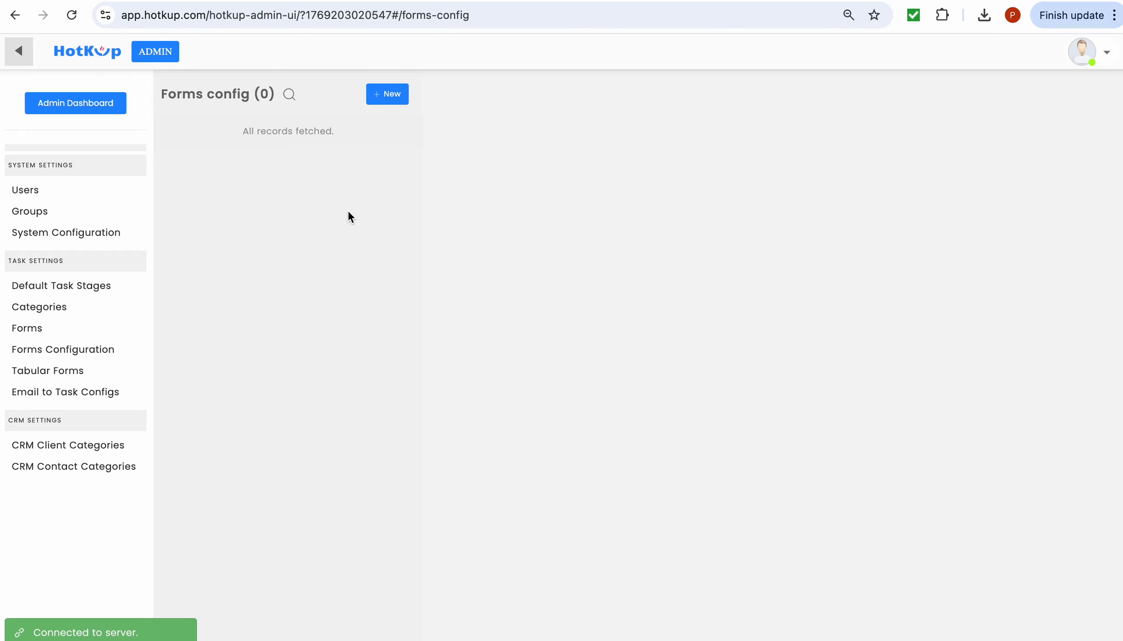
{"action": "left_click", "coordinate": [397, 108]}
{"action": "left_click", "coordinate": [586, 183]}
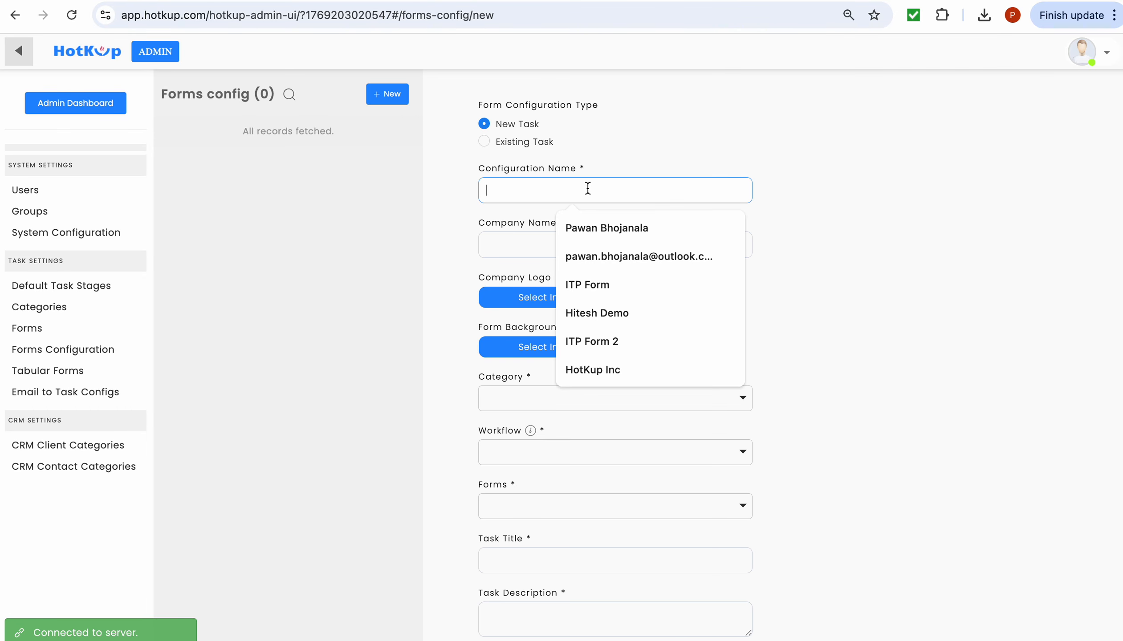
{"action": "type", "text": "clietn"}
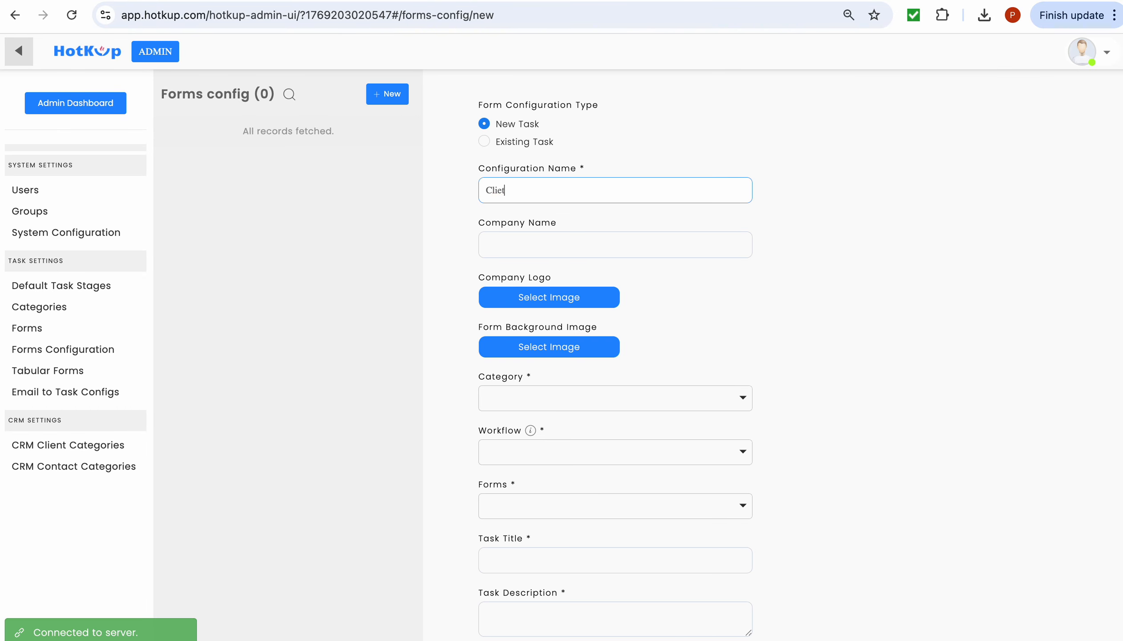
{"action": "key", "text": "BackSpace"}
{"action": "type", "text": "nt Req"}
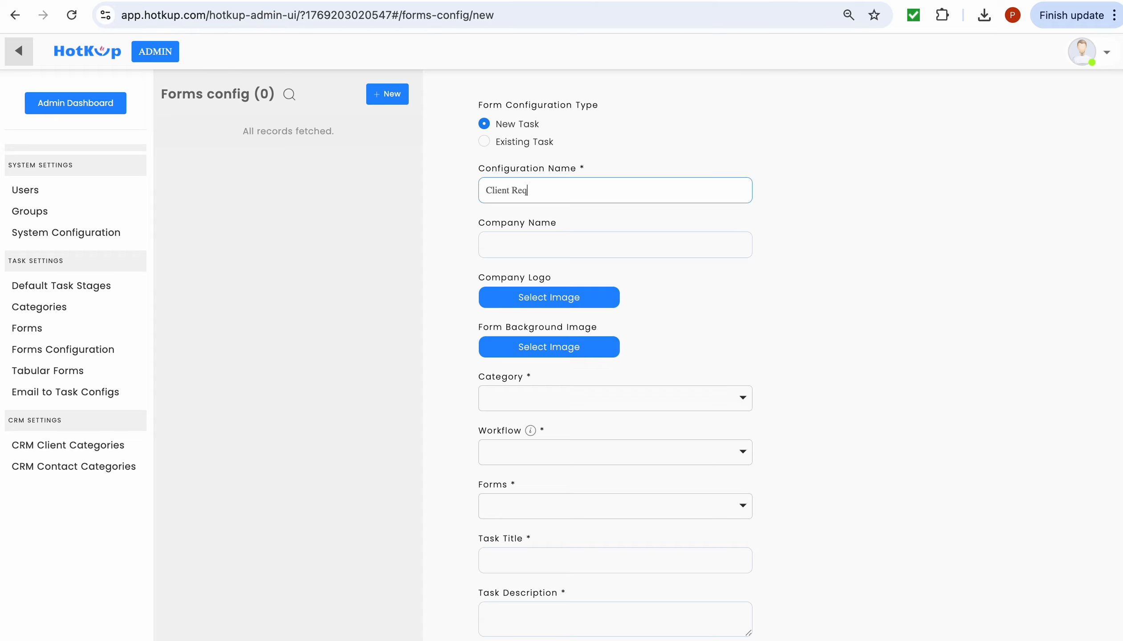
{"action": "type", "text": "uest"}
- Set the company name to 'Brilliant Company' and choose Sample Logo.jpg as the logo
{"action": "left_click", "coordinate": [589, 243]}
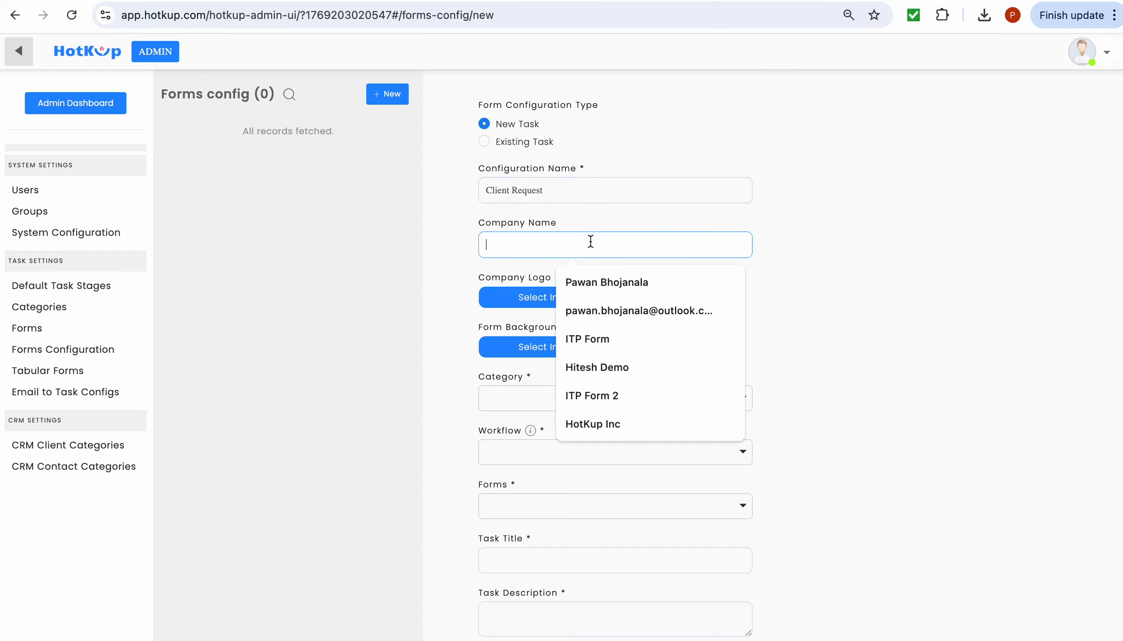
{"action": "type", "text": "CompanyName"}
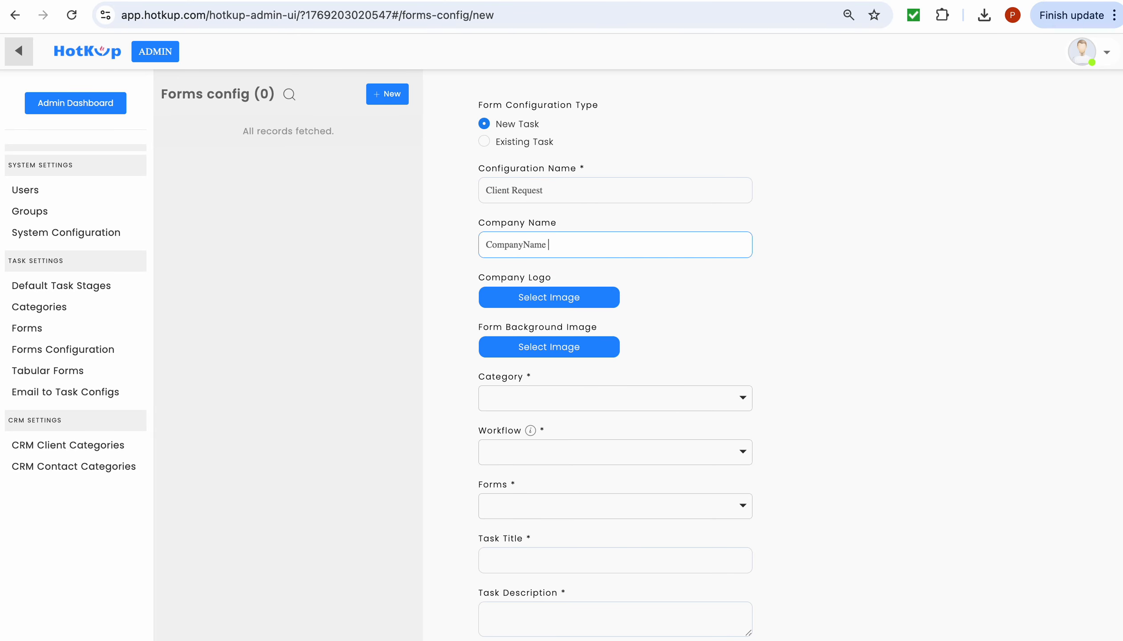
{"action": "key", "text": "BackSpace"}
{"action": "key", "text": "BackSpace"}
{"action": "key", "text": "BackSpace"}
{"action": "key", "text": "BackSpace"}
{"action": "key", "text": "BackSpace"}
{"action": "key", "text": "BackSpace"}
{"action": "key", "text": "BackSpace"}
{"action": "key", "text": "BackSpace"}
{"action": "key", "text": "BackSpace"}
{"action": "key", "text": "BackSpace"}
{"action": "key", "text": "BackSpace"}
{"action": "key", "text": "BackSpace"}
{"action": "type", "text": "Brilliant Compan"}
{"action": "left_click", "coordinate": [577, 300]}
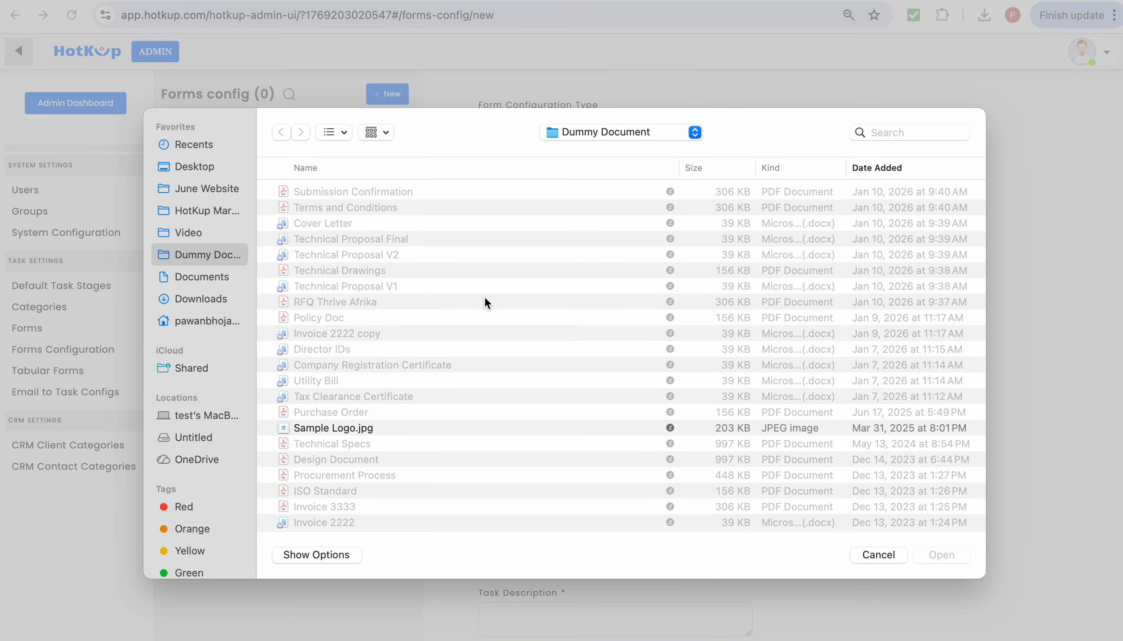
{"action": "left_click", "coordinate": [367, 428]}
{"action": "left_click", "coordinate": [936, 561]}
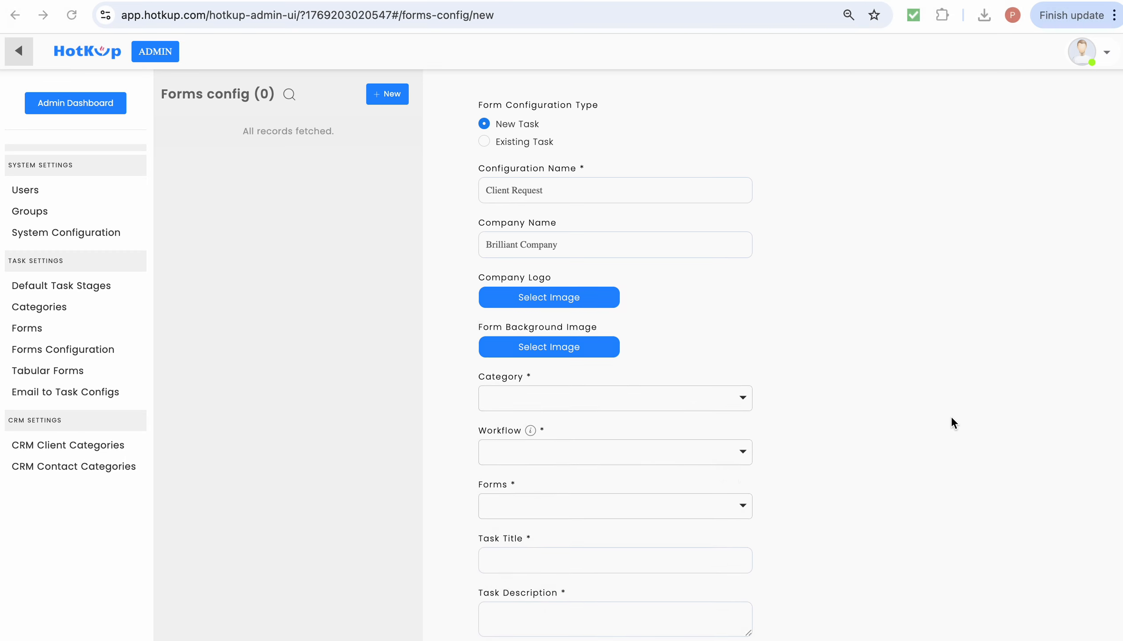
{"action": "scroll", "coordinate": [954, 412], "scroll_direction": "down", "scroll_amount": 6}
- Set category Support Work, workflow Support Process, and attach the Client Request form
{"action": "left_click", "coordinate": [743, 142]}
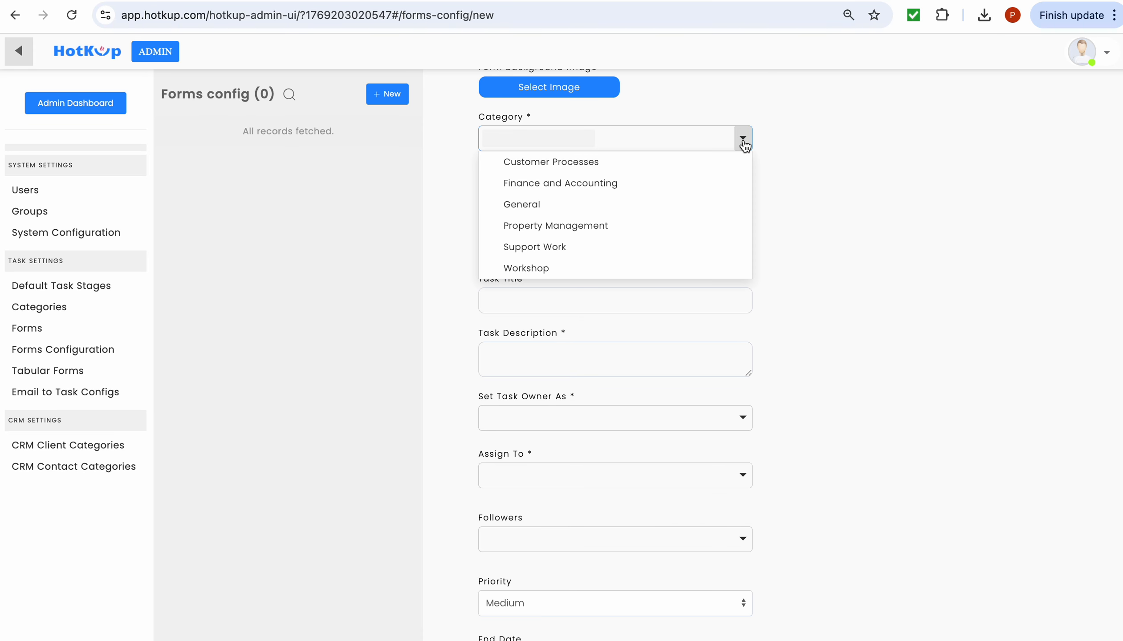
{"action": "left_click", "coordinate": [684, 251]}
{"action": "left_click", "coordinate": [858, 274]}
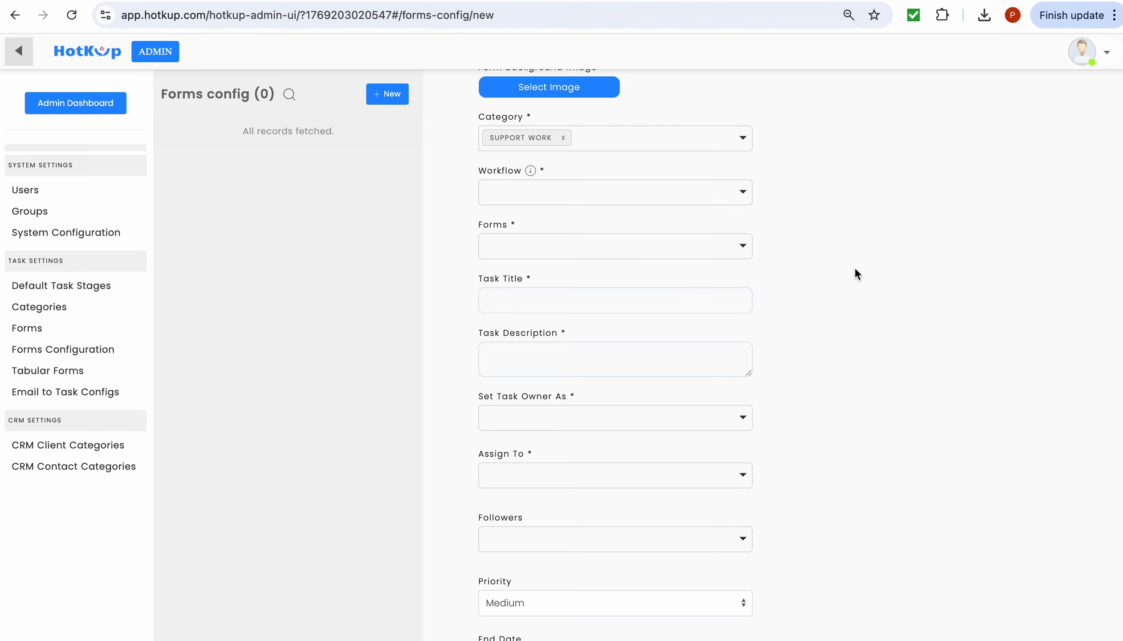
{"action": "left_click", "coordinate": [743, 194]}
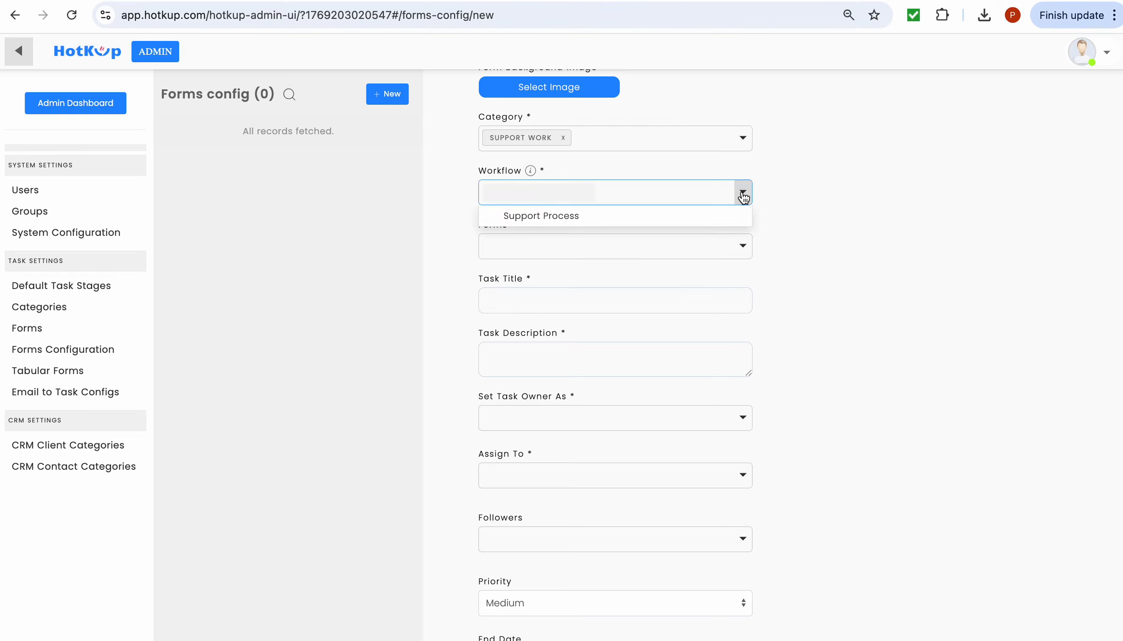
{"action": "left_click", "coordinate": [722, 216]}
{"action": "left_click", "coordinate": [884, 246]}
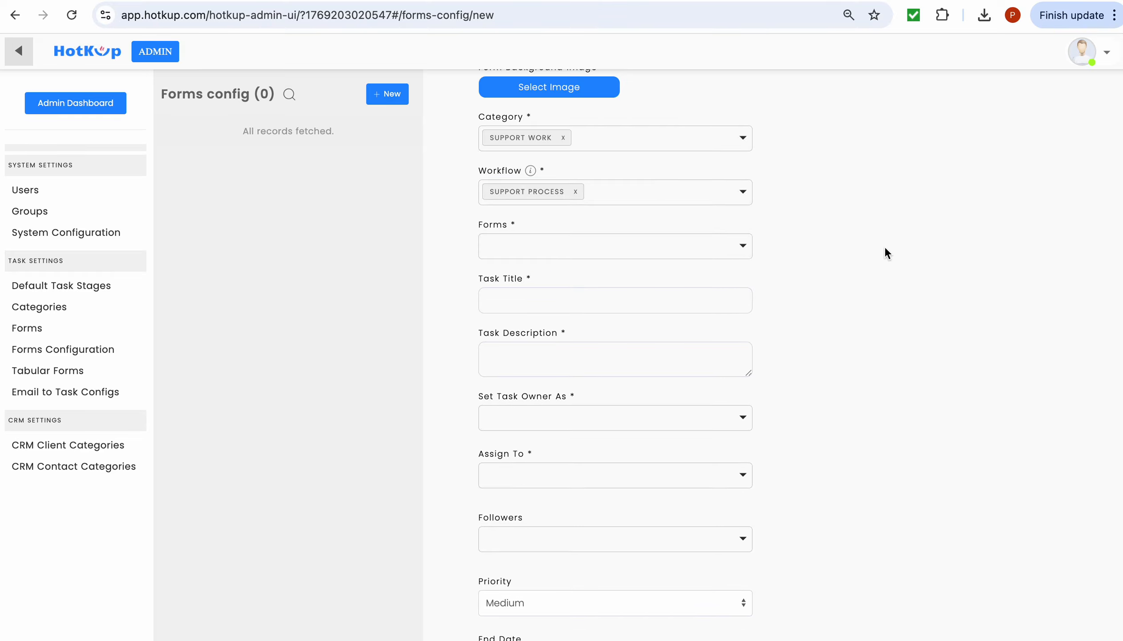
{"action": "left_click", "coordinate": [743, 249]}
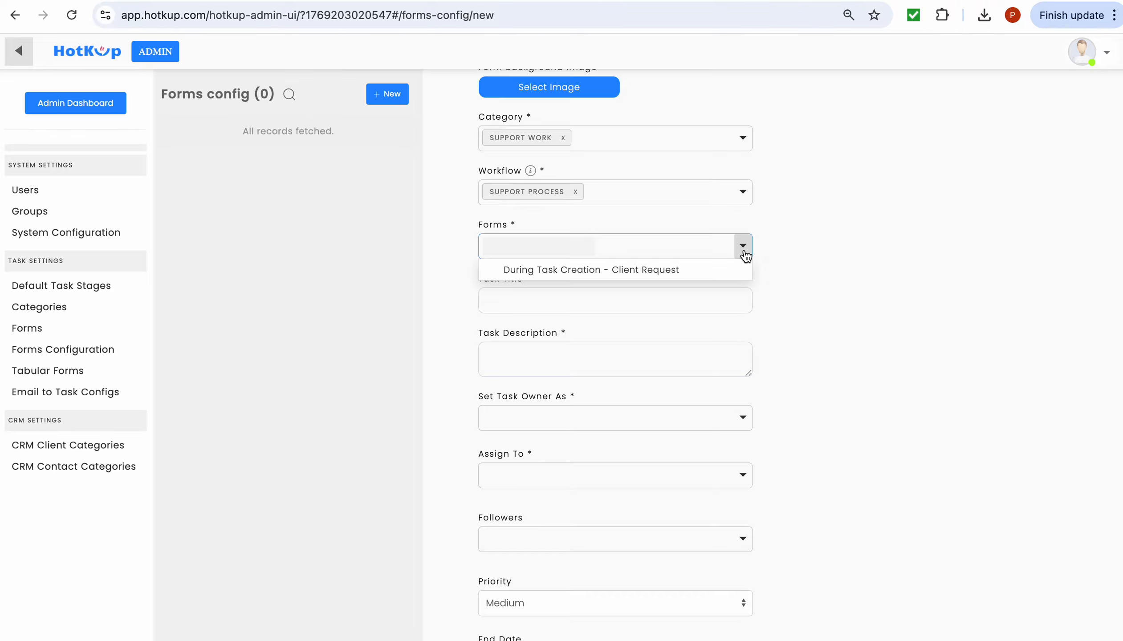
{"action": "left_click", "coordinate": [685, 274]}
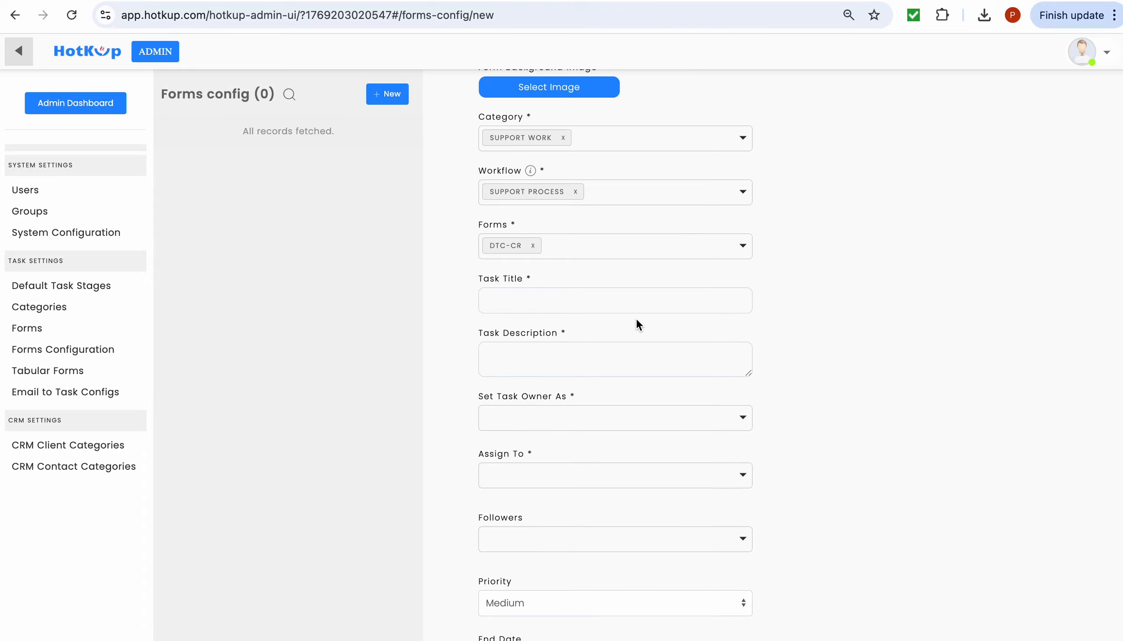
- Enter 'New Request' as both the task title and task description
{"action": "left_click", "coordinate": [637, 298]}
{"action": "type", "text": "New Request"}
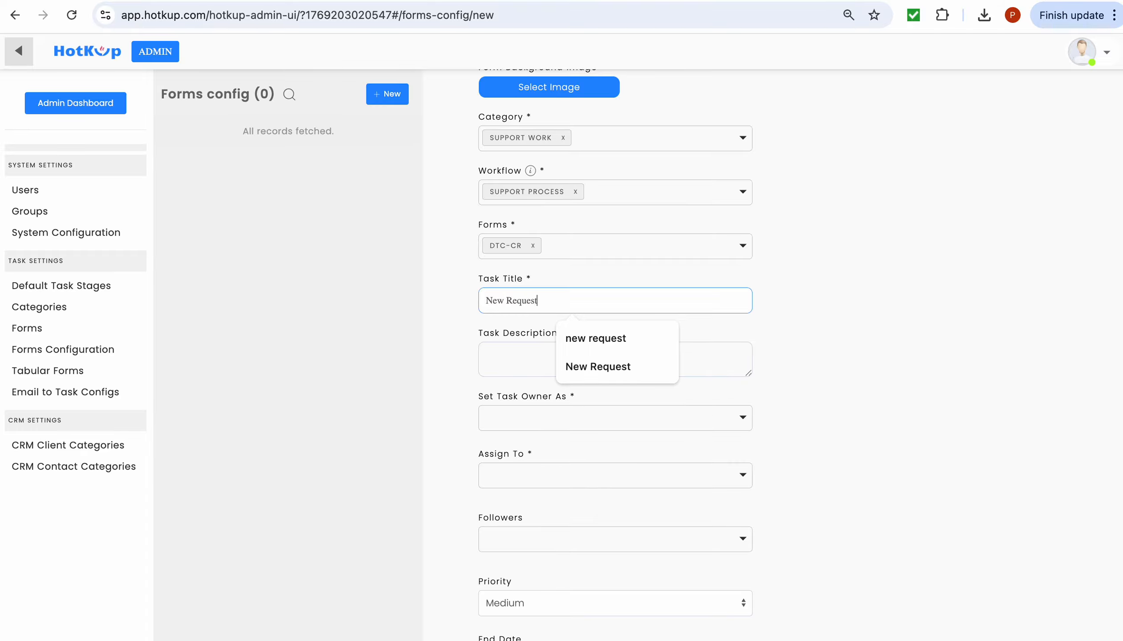
{"action": "left_click", "coordinate": [818, 320]}
{"action": "left_click_drag", "start_coordinate": [694, 342], "coordinate": [674, 345]}
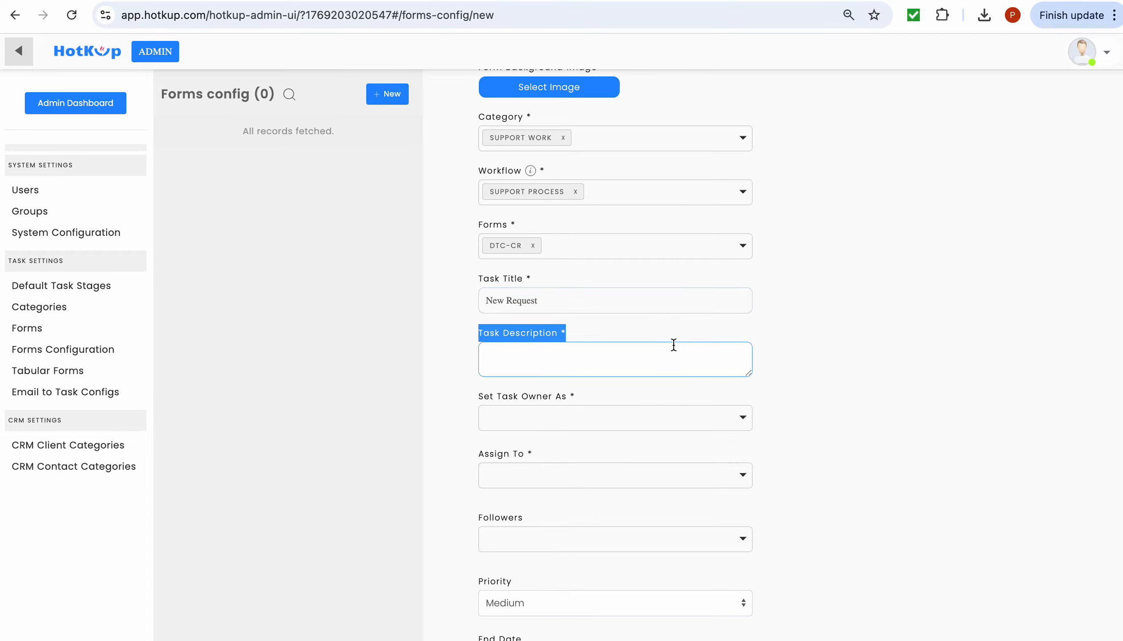
{"action": "left_click", "coordinate": [665, 361]}
{"action": "type", "text": "New Req"}
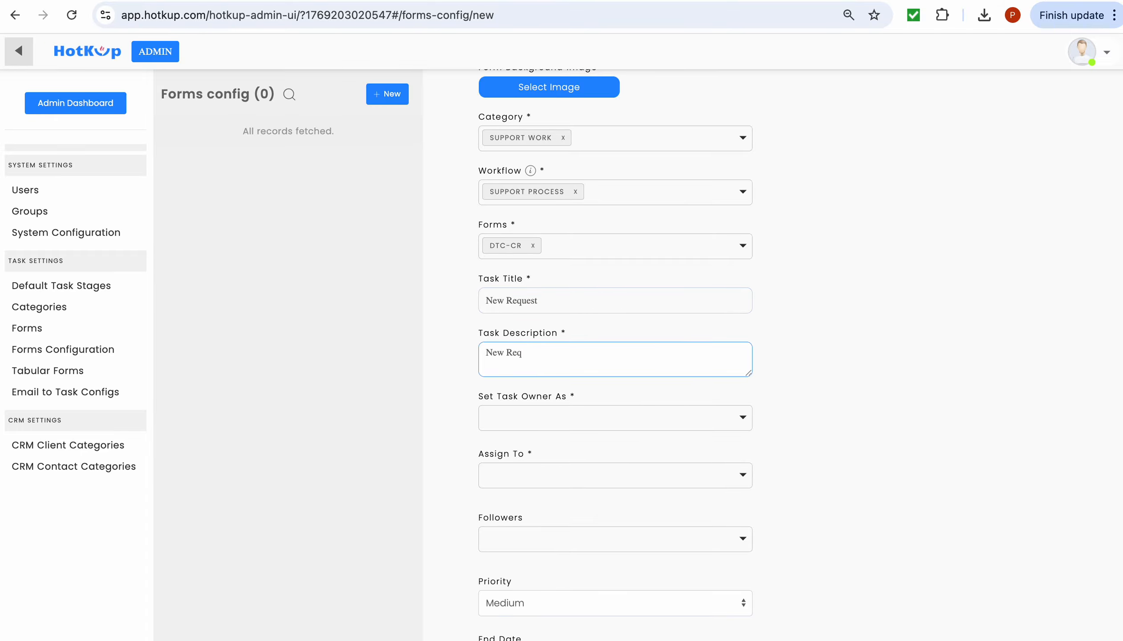
{"action": "type", "text": "uest"}
{"action": "scroll", "coordinate": [838, 366], "scroll_direction": "down", "scroll_amount": 3}
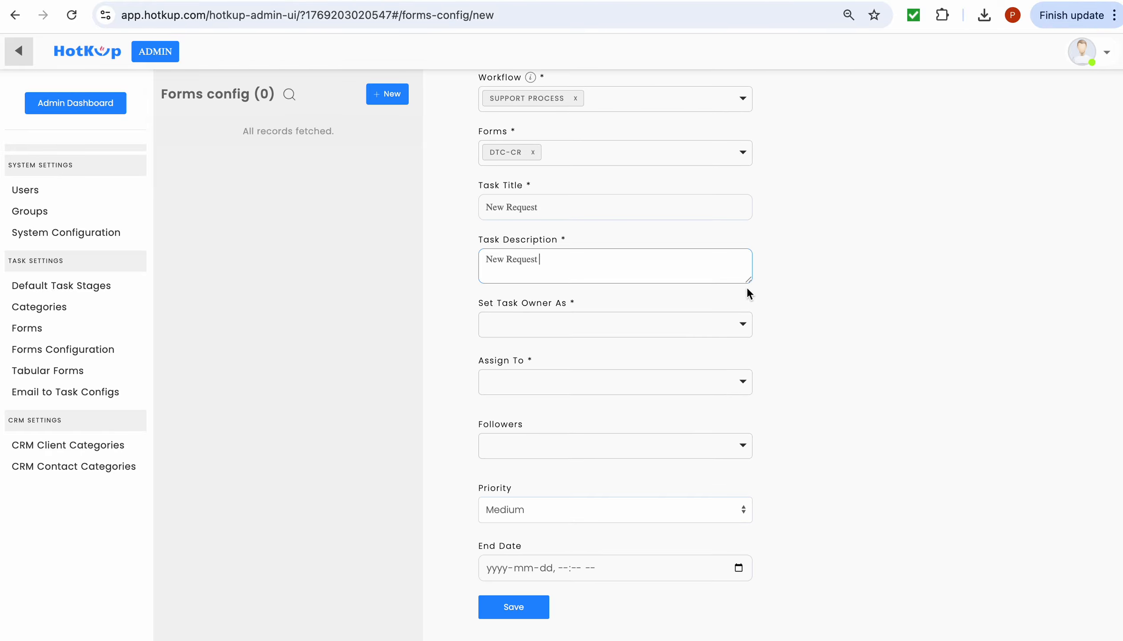
- Choose a task owner, assign four users, and save the configuration
{"action": "left_click", "coordinate": [742, 324]}
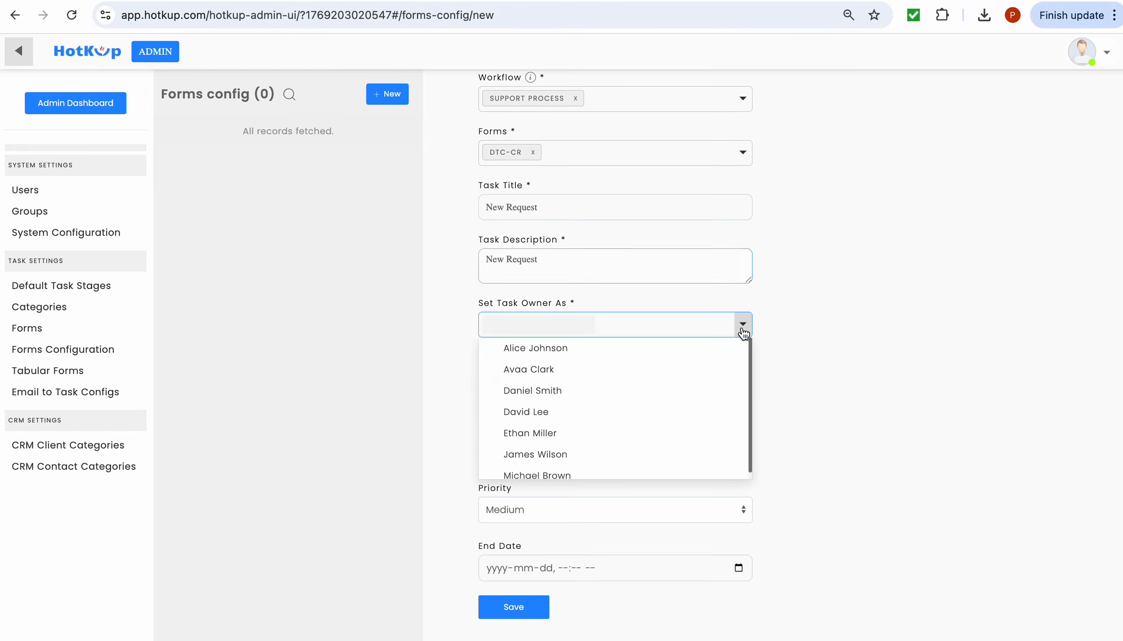
{"action": "left_click", "coordinate": [660, 477]}
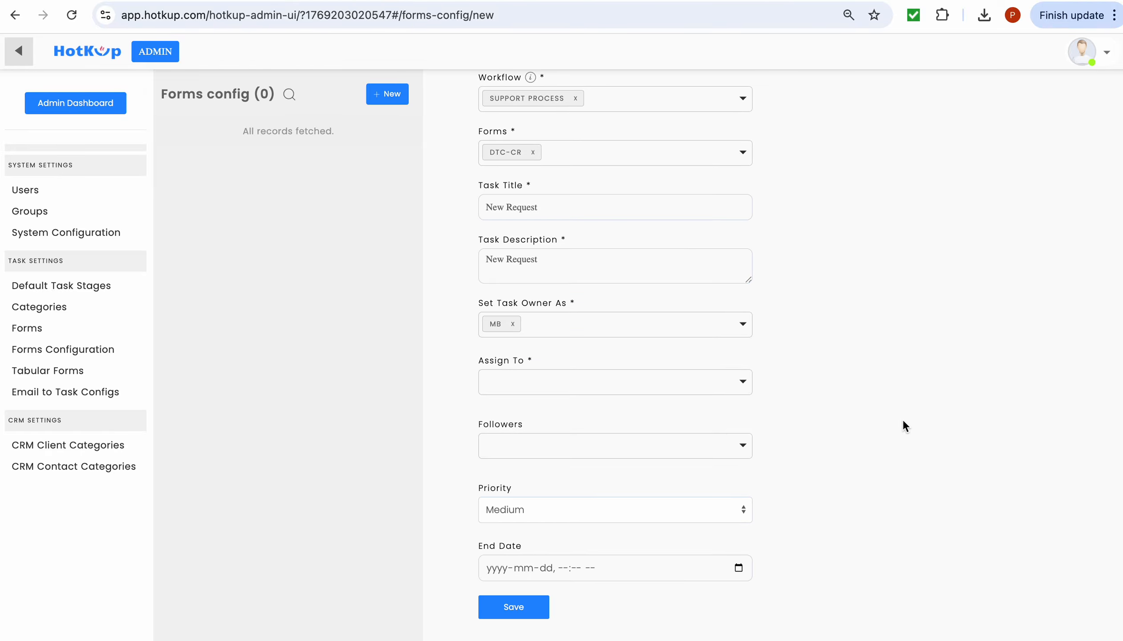
{"action": "left_click", "coordinate": [739, 383]}
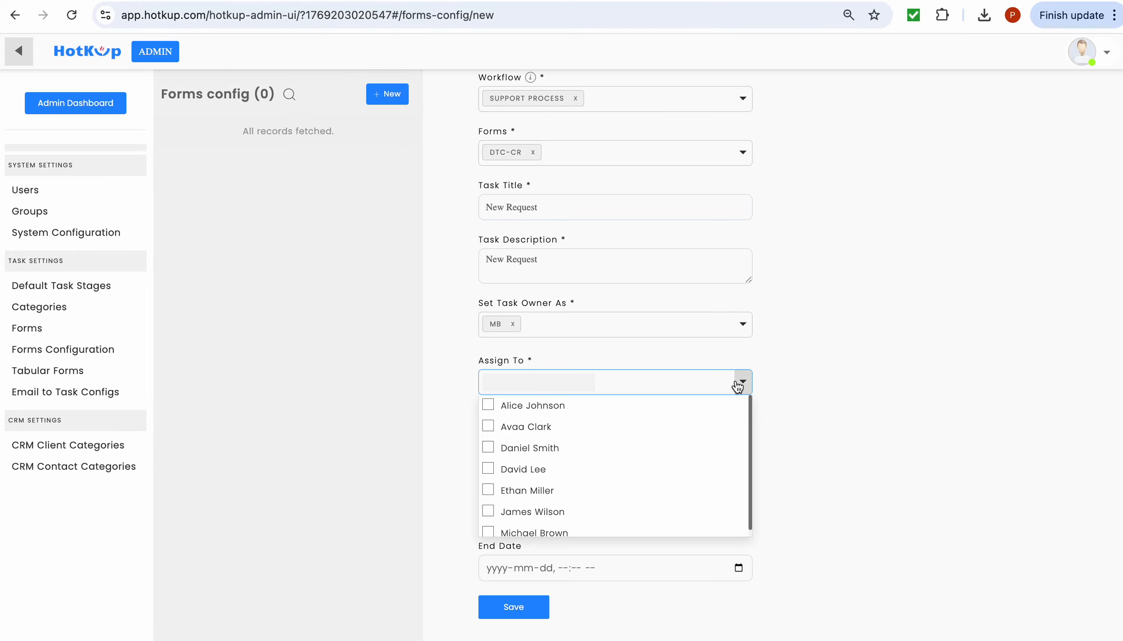
{"action": "left_click", "coordinate": [676, 469]}
{"action": "left_click", "coordinate": [674, 496]}
{"action": "left_click", "coordinate": [669, 512]}
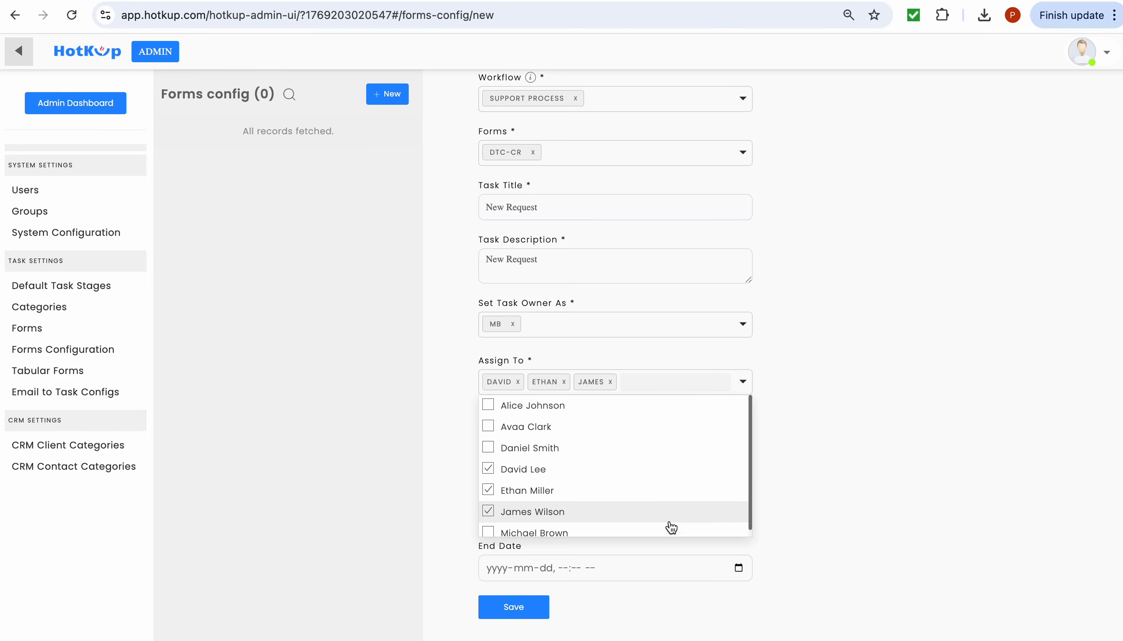
{"action": "left_click", "coordinate": [669, 531]}
{"action": "left_click", "coordinate": [897, 453]}
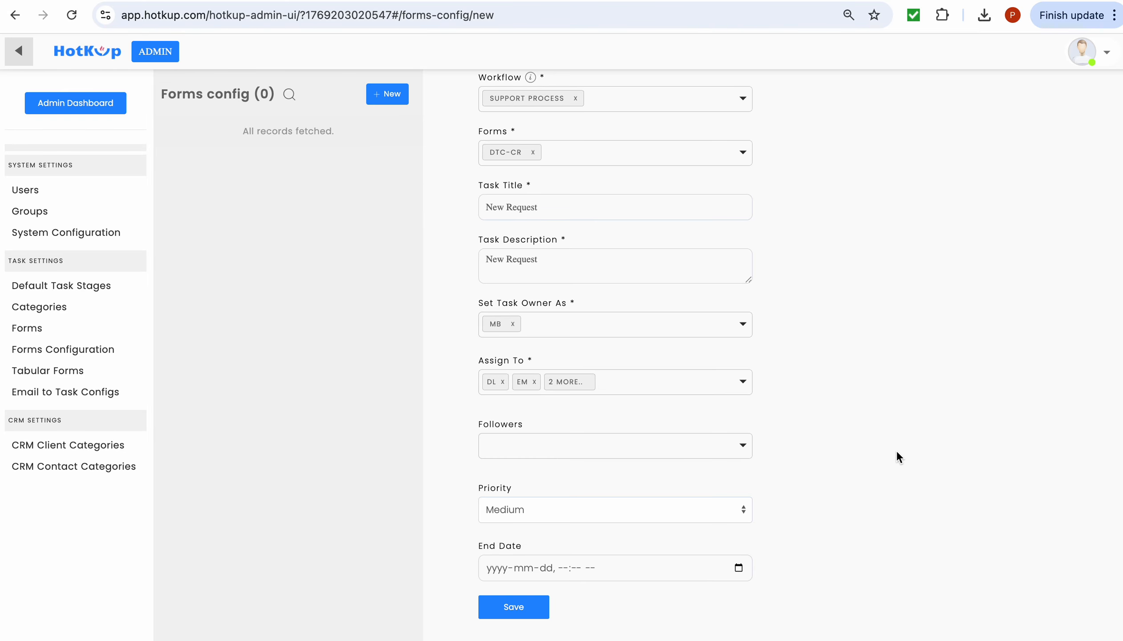
{"action": "left_click", "coordinate": [530, 607]}
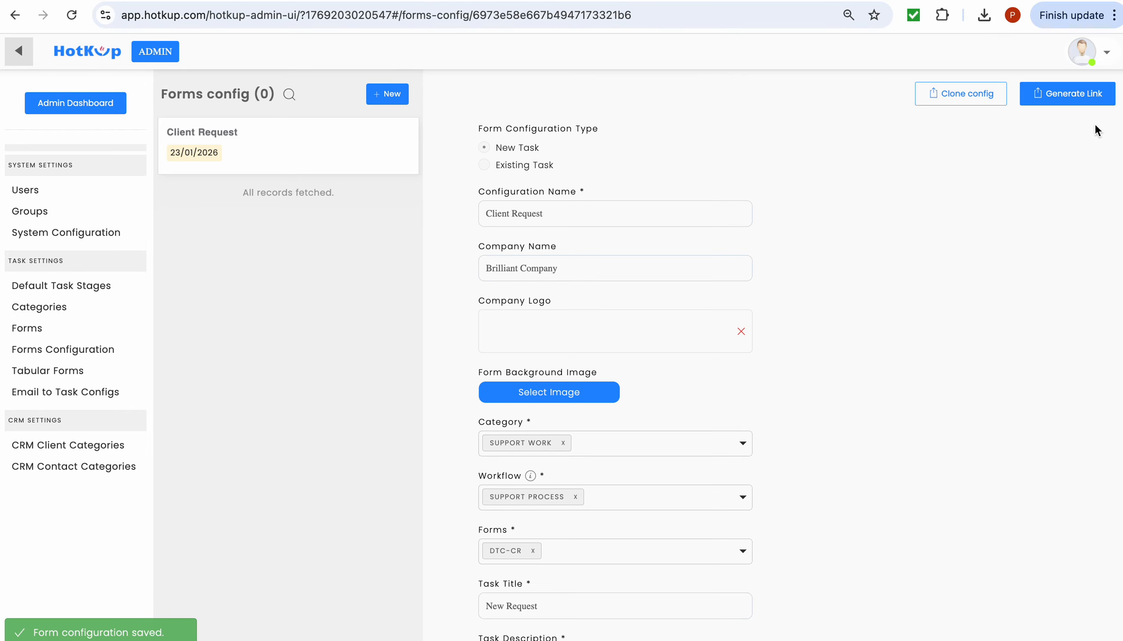
- Publish the configuration as a public link and open it in a new browser tab
{"action": "left_click", "coordinate": [1069, 97]}
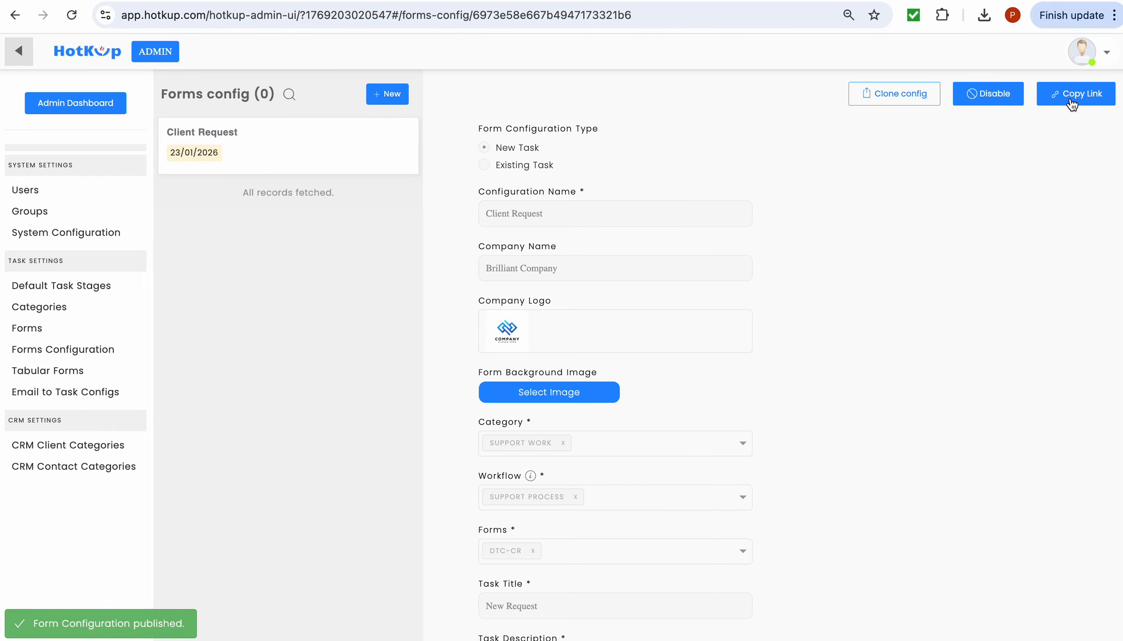
{"action": "key", "text": "super+t"}
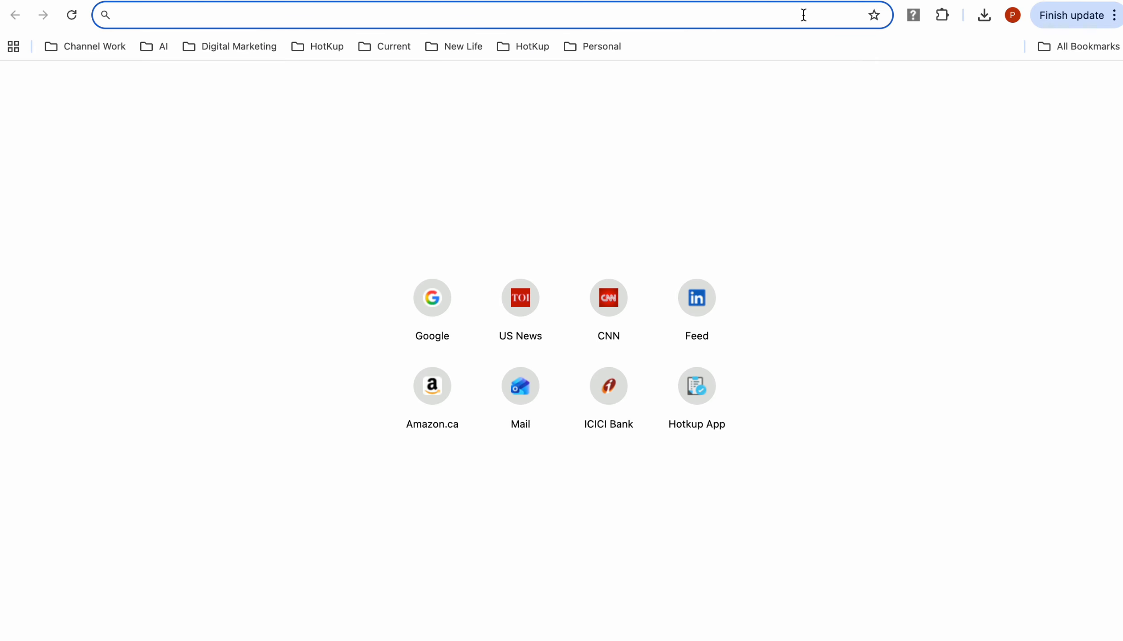
{"action": "right_click", "coordinate": [803, 14]}
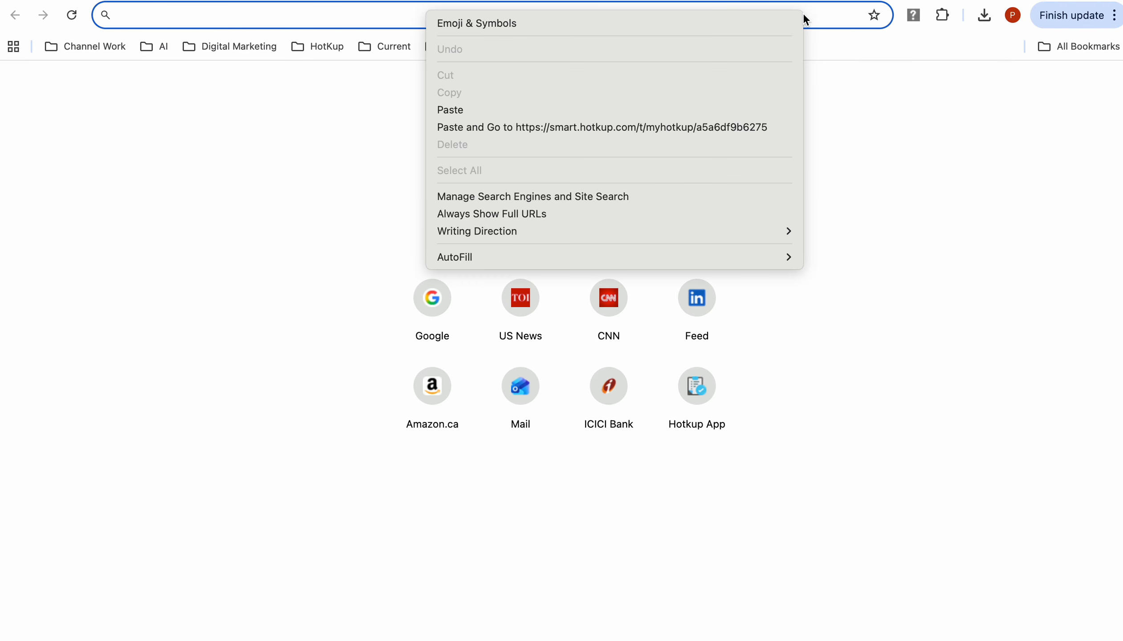
{"action": "left_click", "coordinate": [771, 123]}
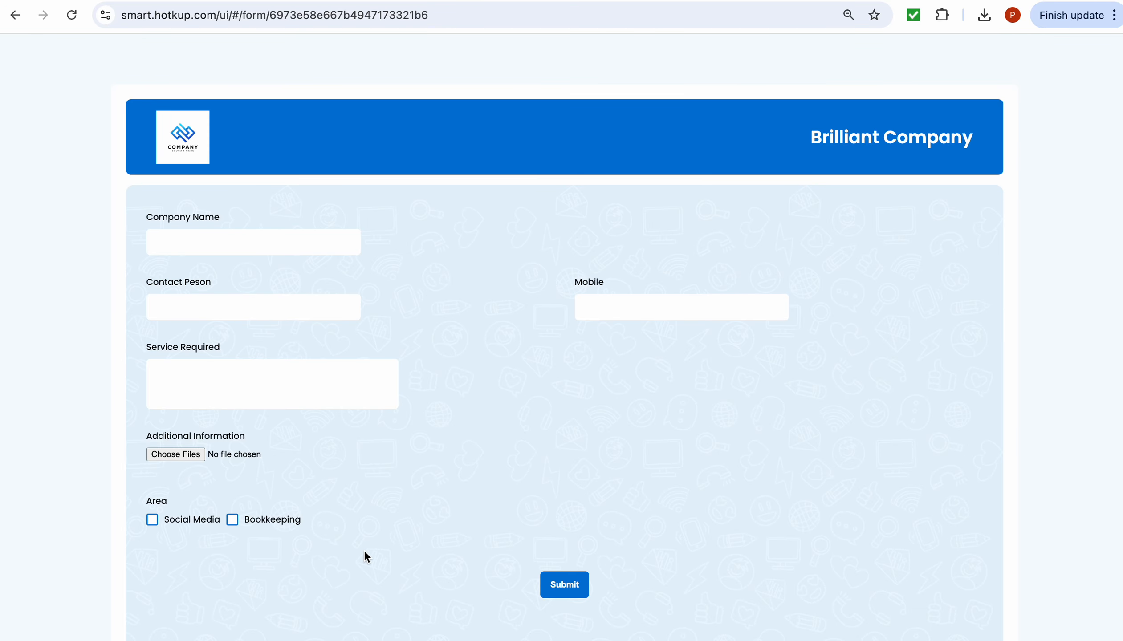
- Enter 'Air Botswana' as company name and the contact person's name
{"action": "left_click", "coordinate": [302, 240]}
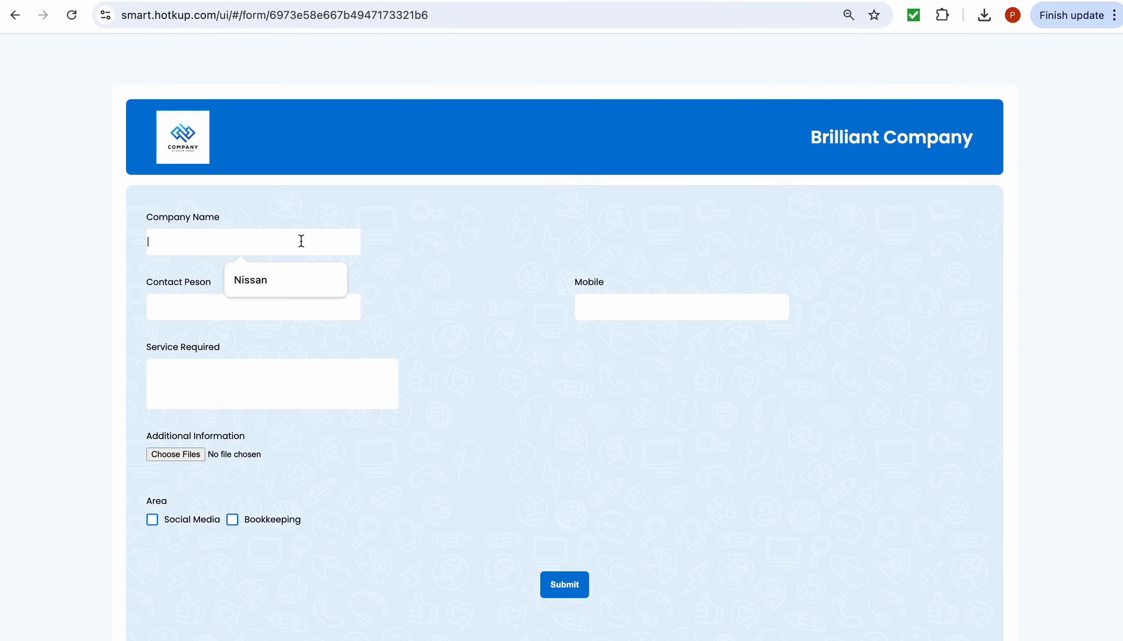
{"action": "left_click", "coordinate": [416, 249]}
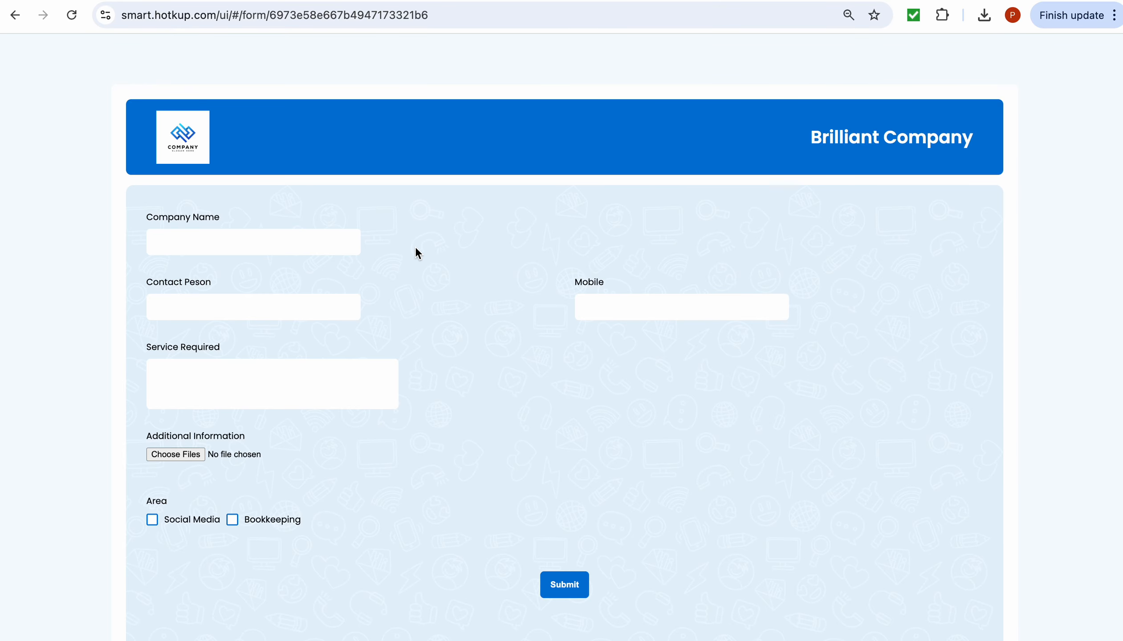
{"action": "left_click", "coordinate": [323, 245]}
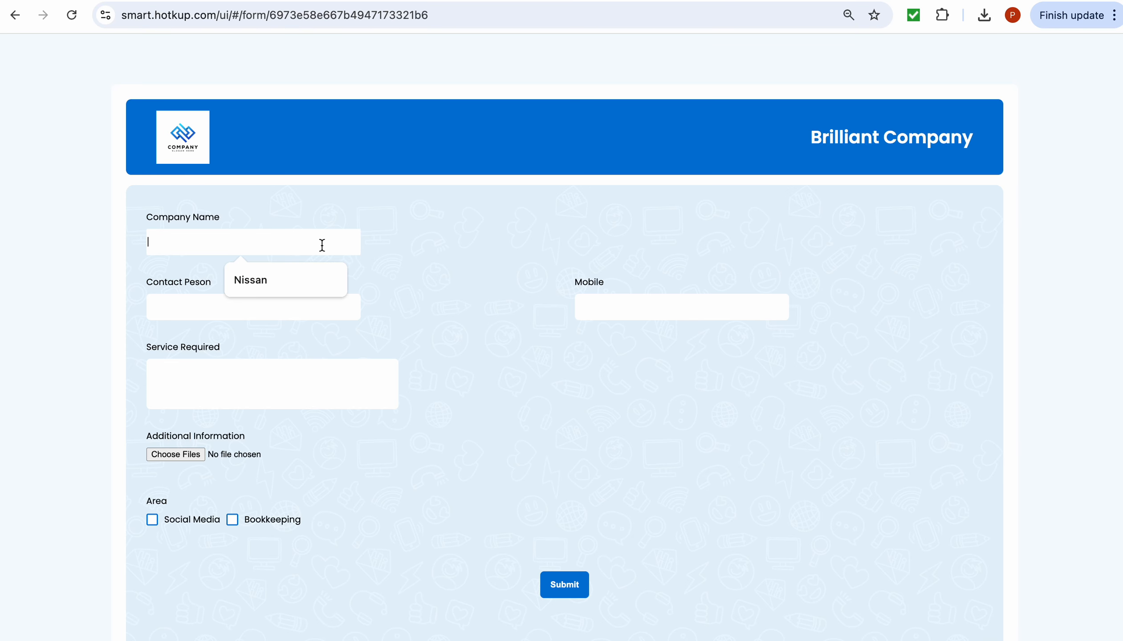
{"action": "left_click", "coordinate": [397, 240]}
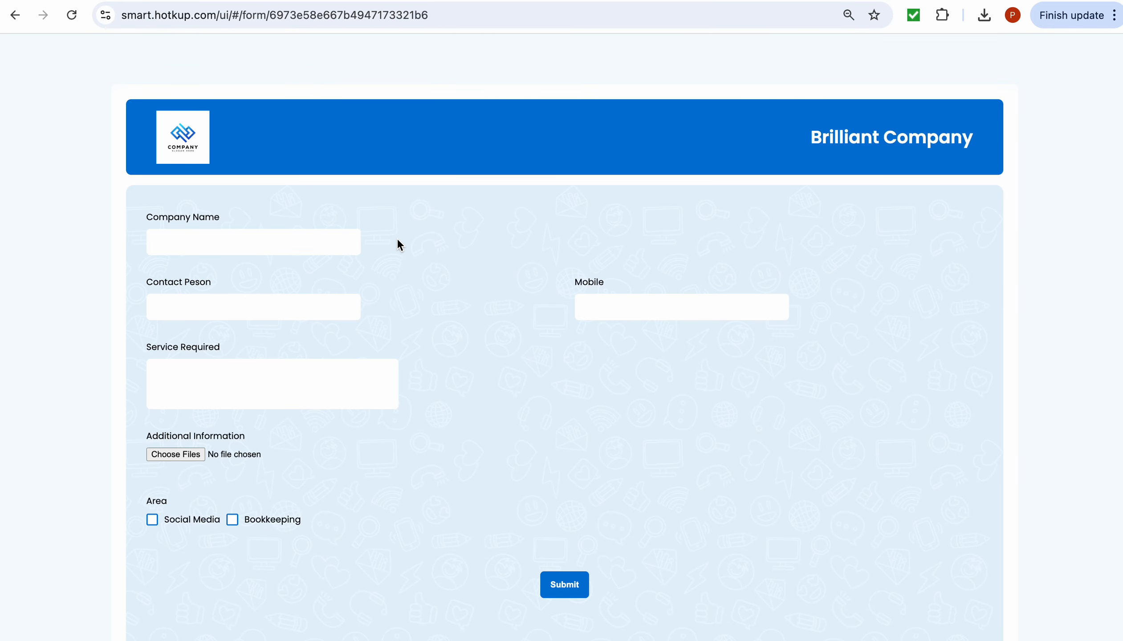
{"action": "left_click", "coordinate": [346, 244]}
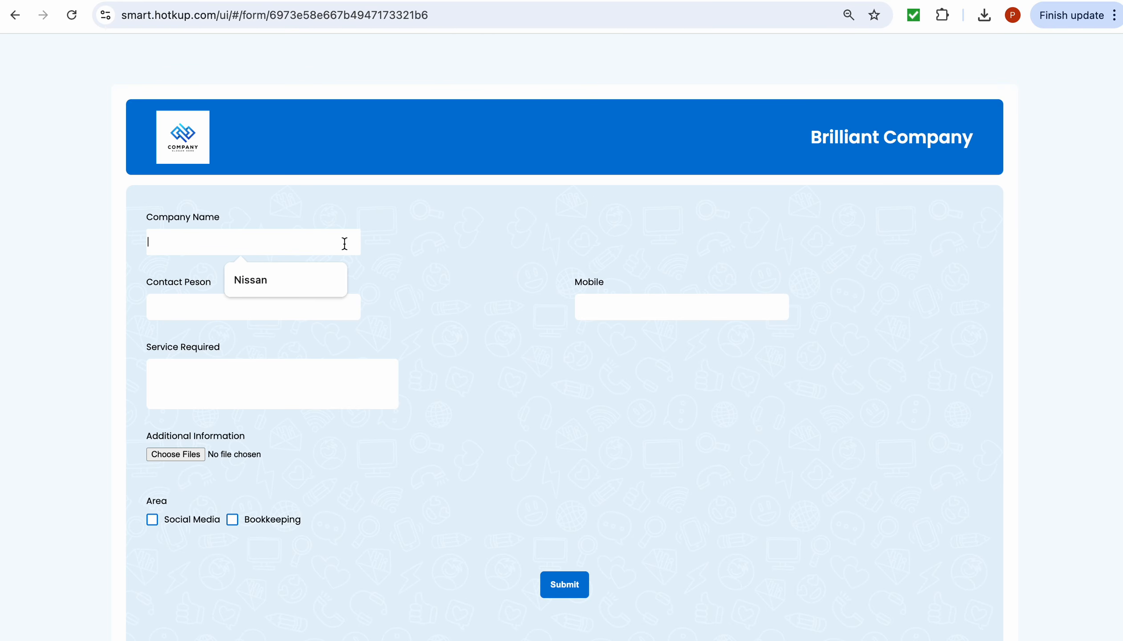
{"action": "type", "text": "Air "}
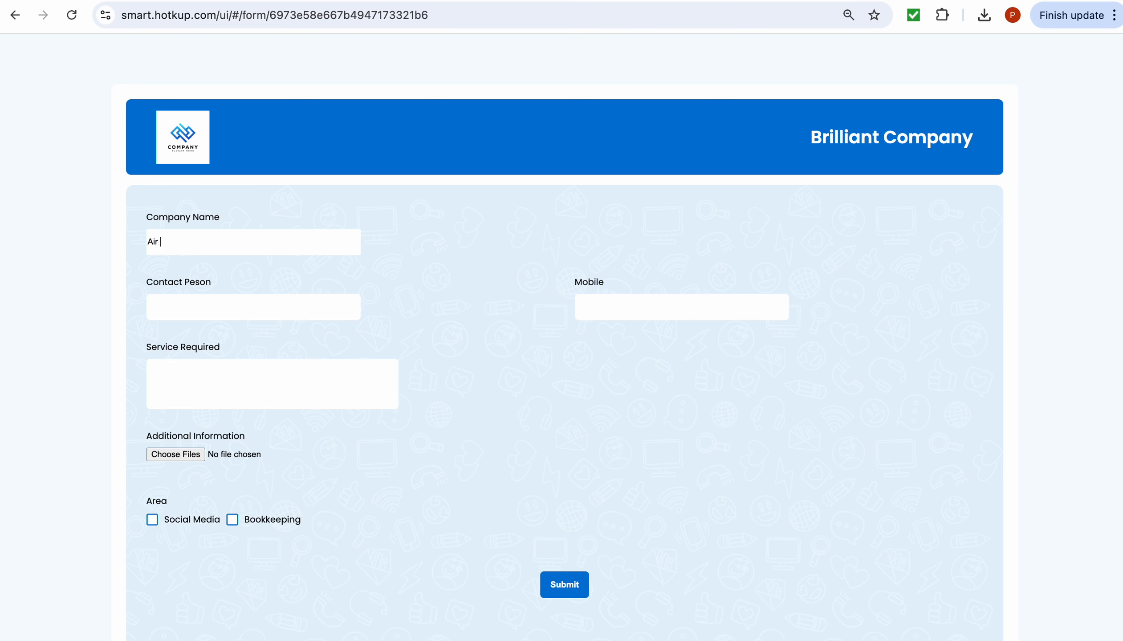
{"action": "type", "text": "Botswana"}
{"action": "left_click", "coordinate": [266, 302]}
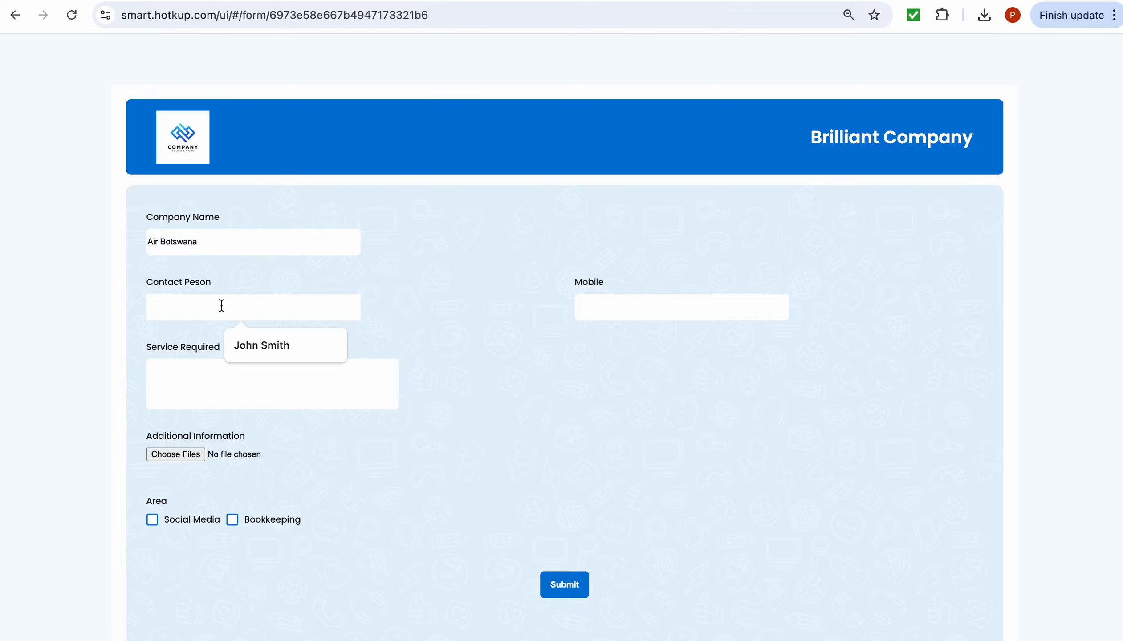
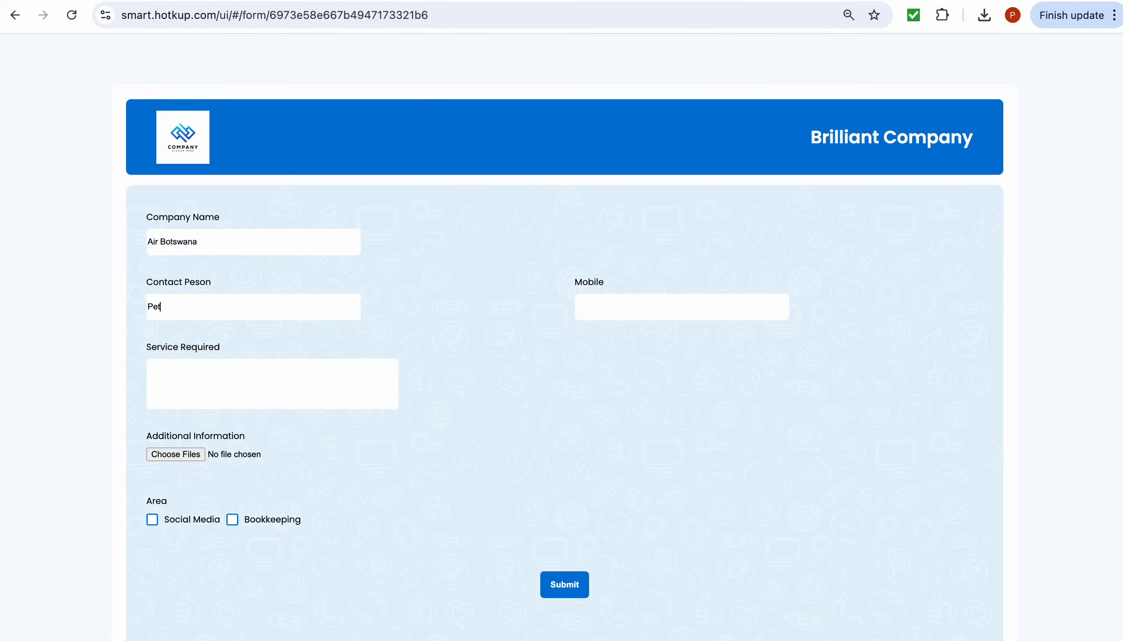
- Add service 'Bookkeeping issue.', tick Bookkeeping, enter the mobile number, and submit
{"action": "left_click", "coordinate": [317, 373]}
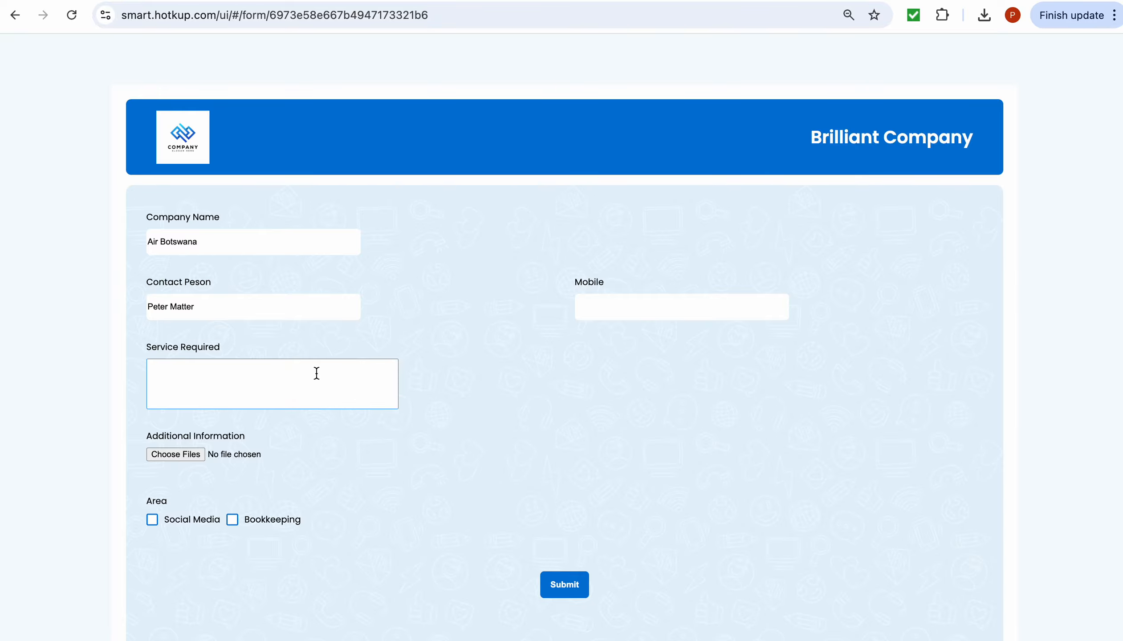
{"action": "type", "text": "Bookkeeping issue."}
{"action": "left_click", "coordinate": [233, 520]}
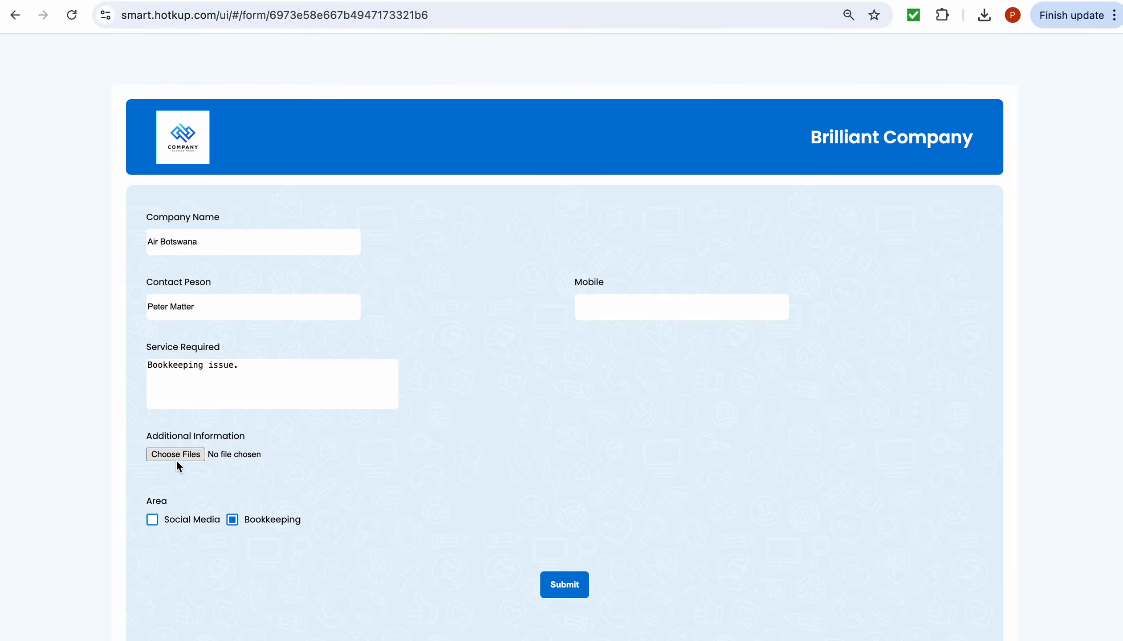
{"action": "left_click", "coordinate": [683, 300]}
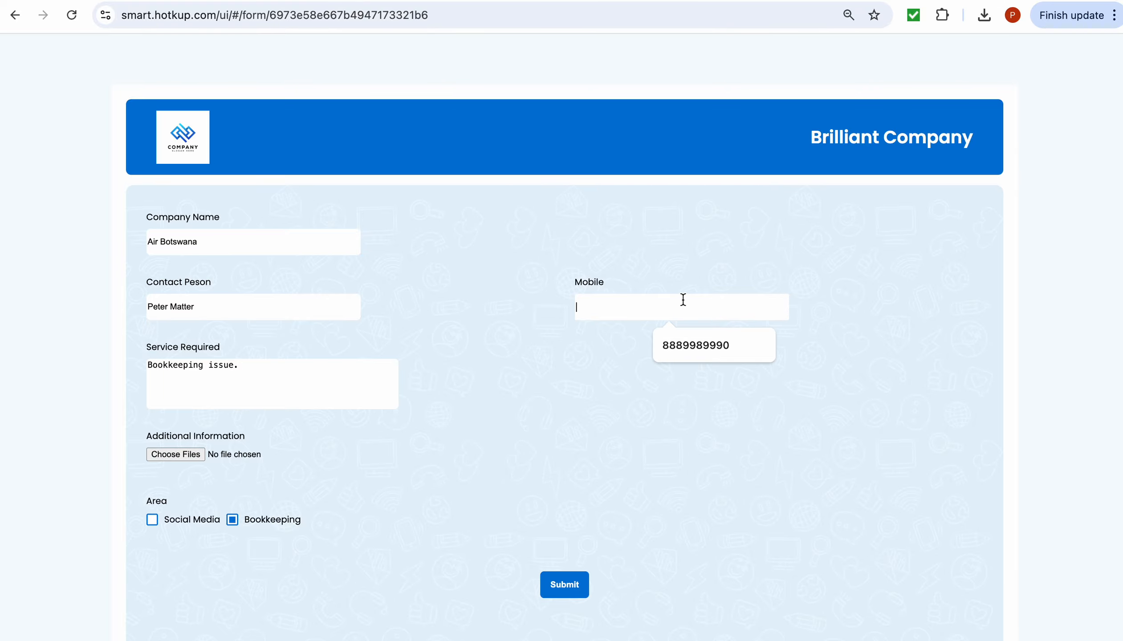
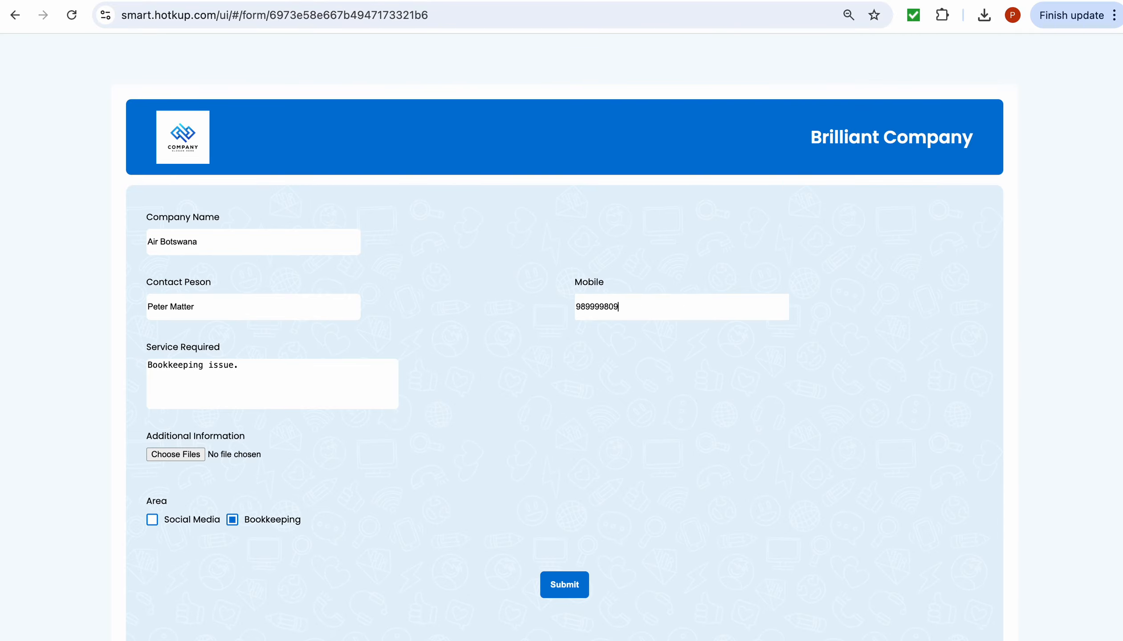
{"action": "left_click", "coordinate": [554, 590]}
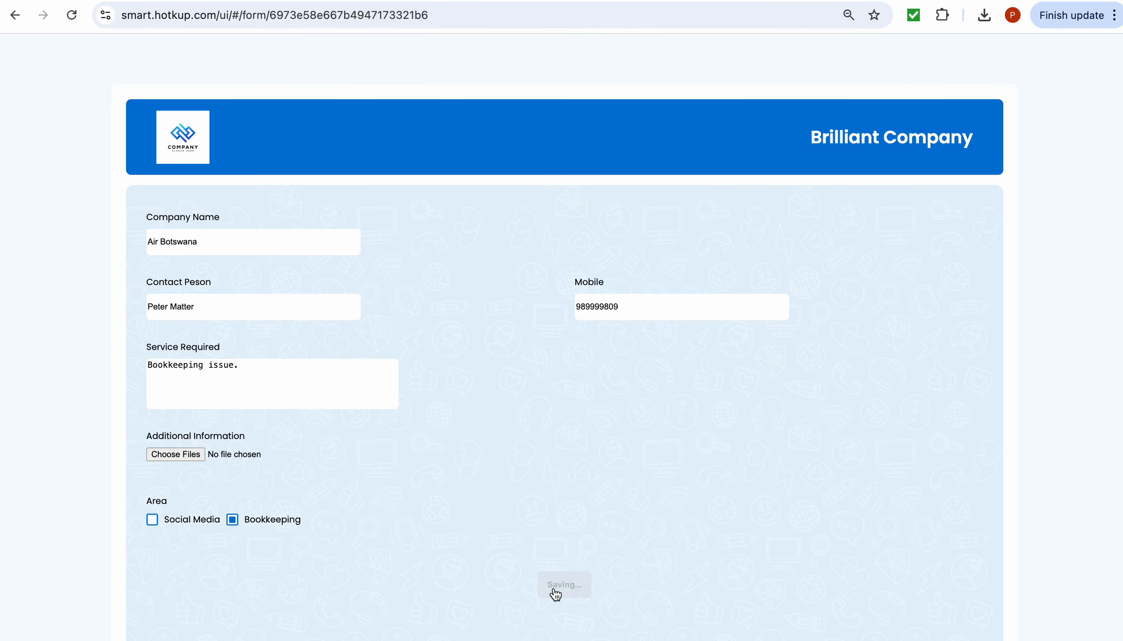
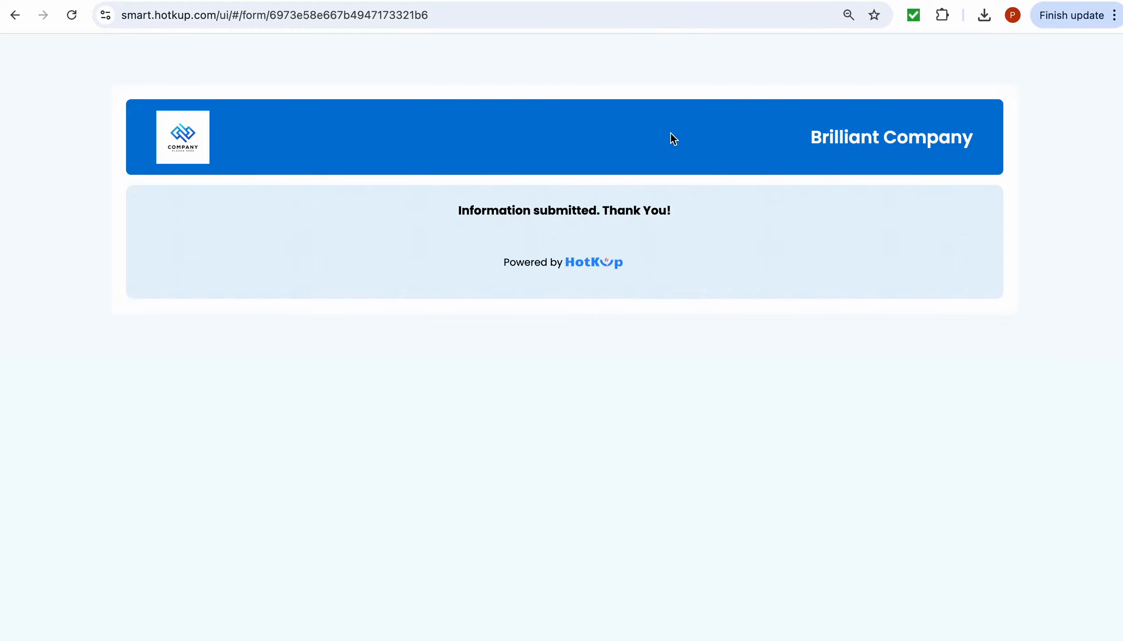
- Back in the admin tab's task app, open task #23 New Client Request to view its submitted form
{"action": "key", "text": "ctrl+shift+Tab"}
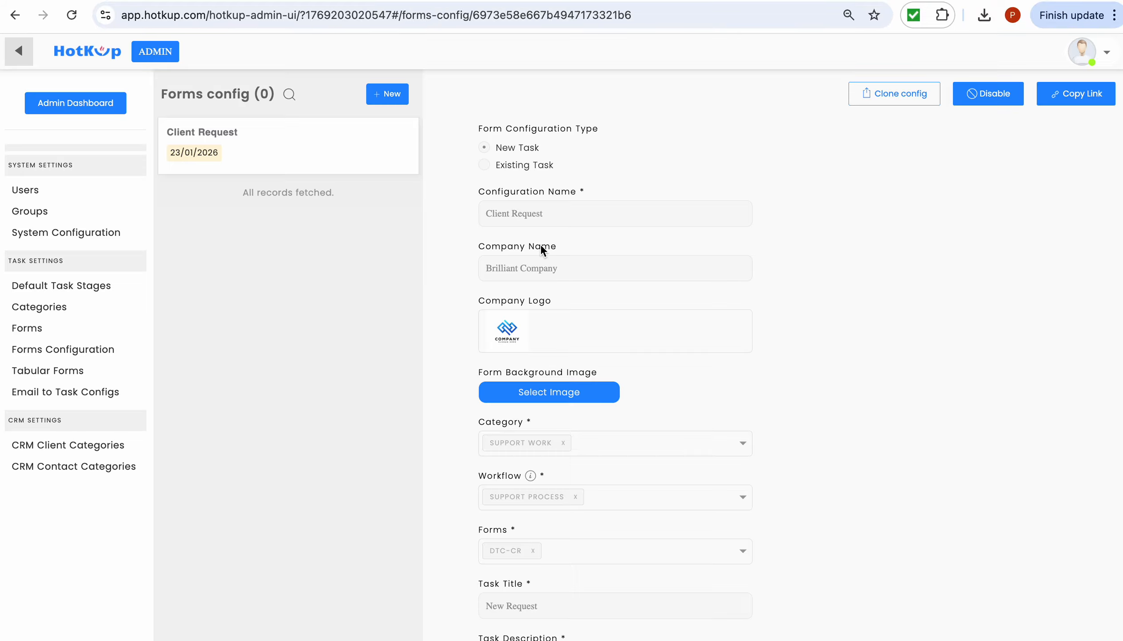
{"action": "left_click", "coordinate": [27, 63]}
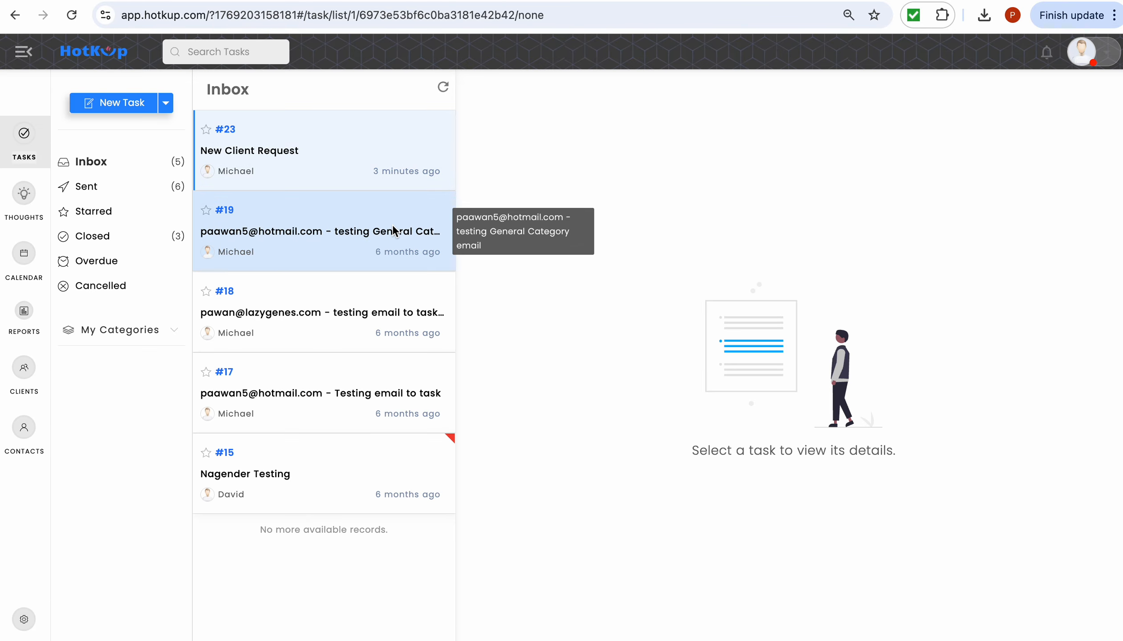
{"action": "left_click", "coordinate": [376, 158]}
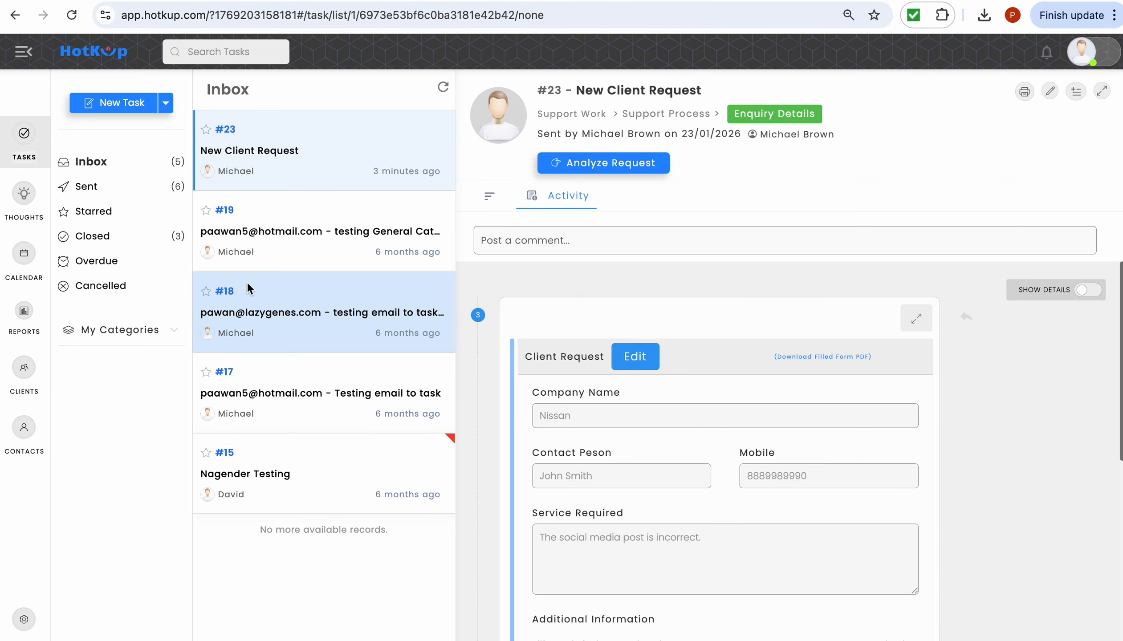
- Open the Support Process workflow wizard from the Support Work category's workflow settings
{"action": "left_click", "coordinate": [19, 623]}
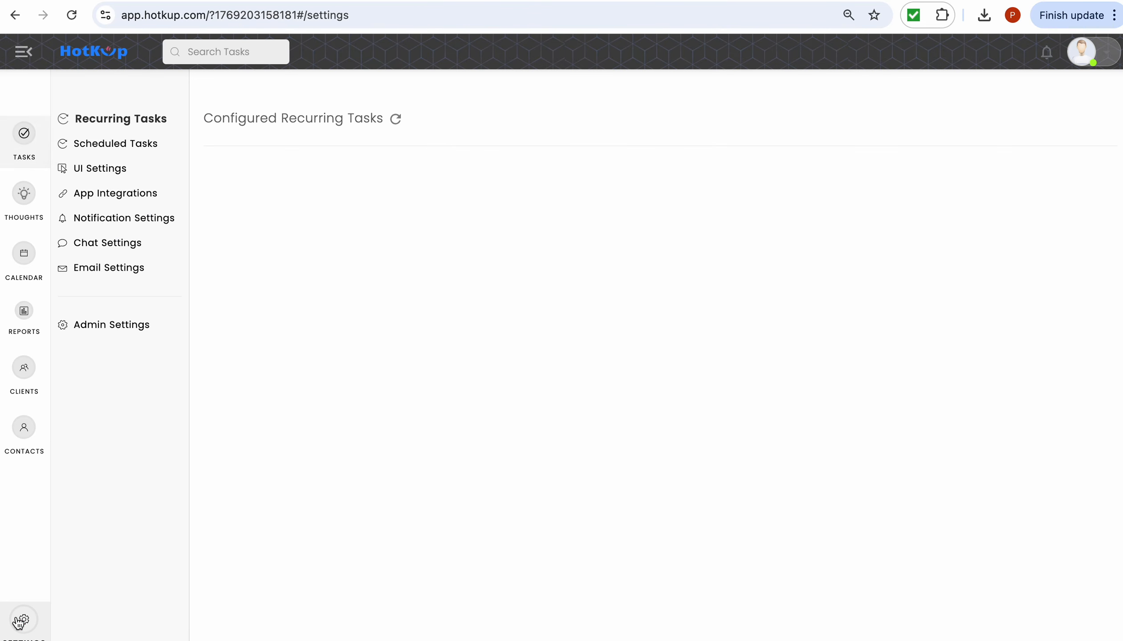
{"action": "left_click", "coordinate": [131, 334]}
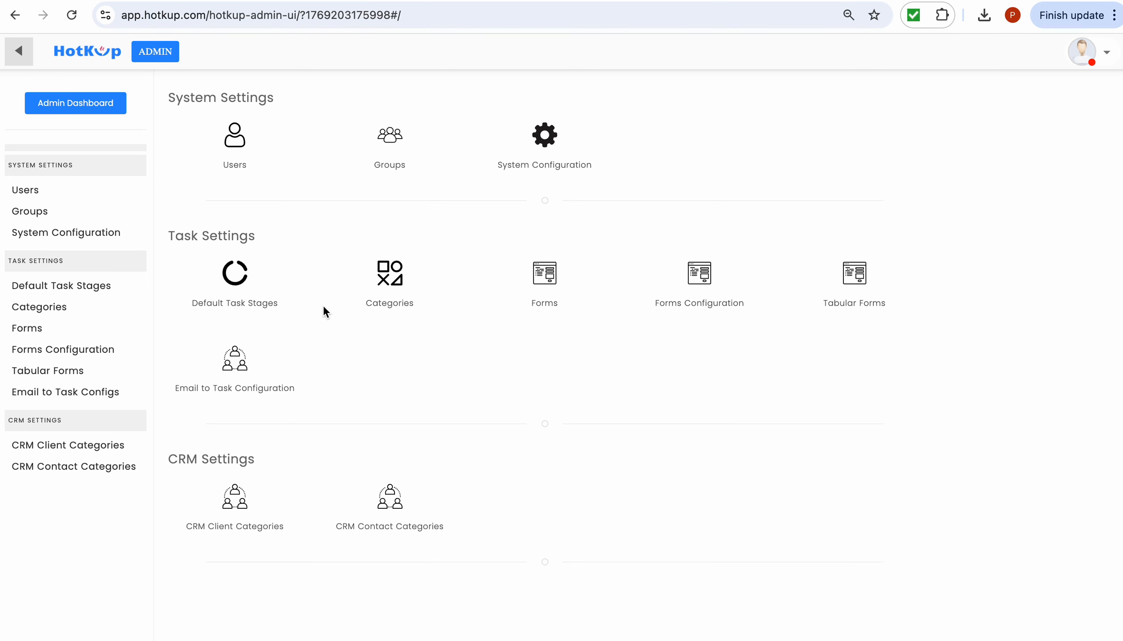
{"action": "left_click", "coordinate": [379, 298]}
{"action": "left_click", "coordinate": [352, 354]}
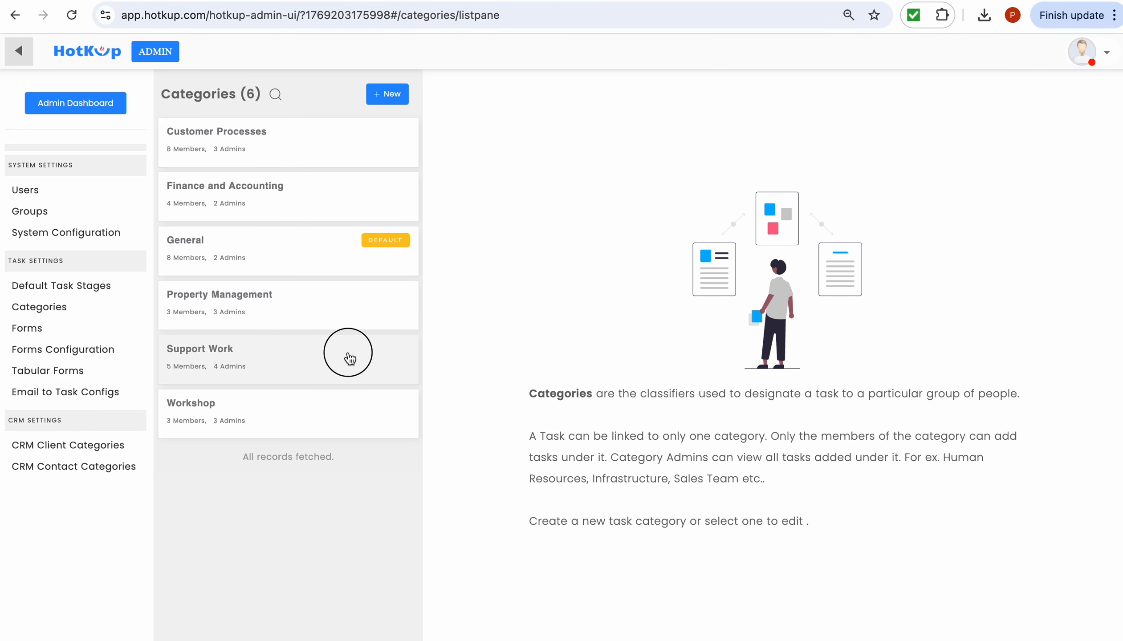
{"action": "left_click", "coordinate": [749, 98]}
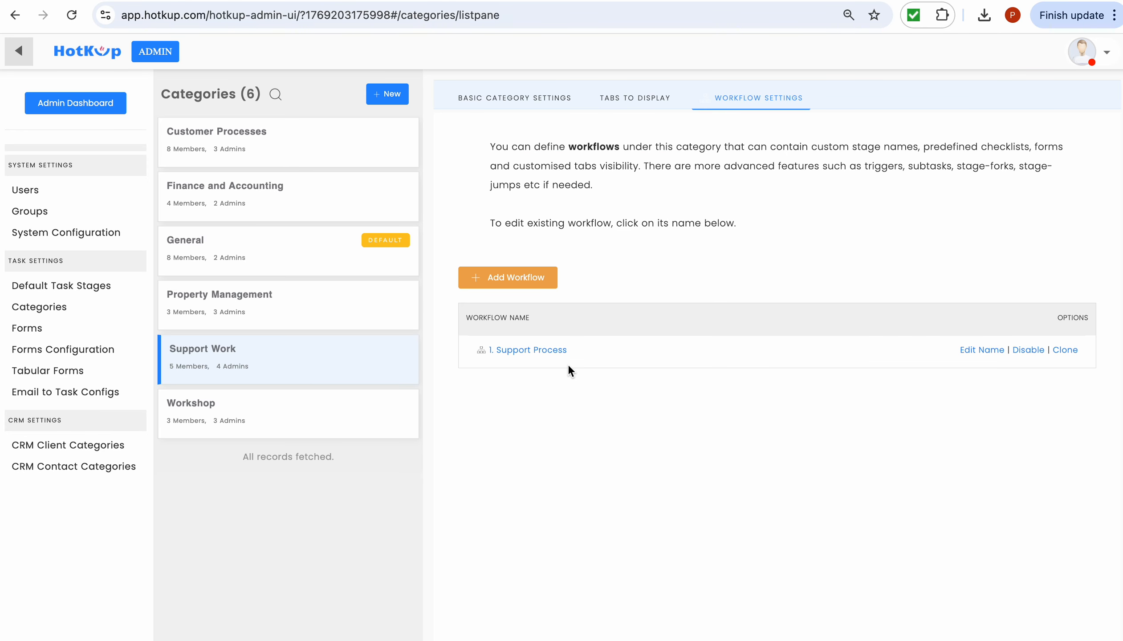
{"action": "left_click", "coordinate": [550, 355]}
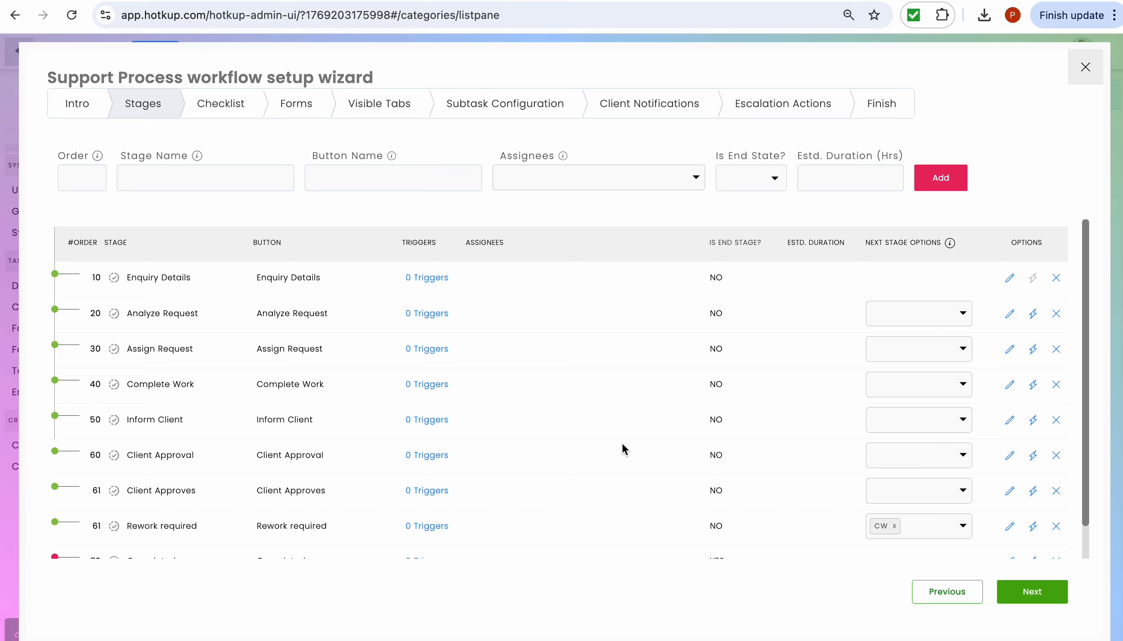
- Give the Enquiry Details stage three assignees
{"action": "left_click", "coordinate": [160, 283]}
{"action": "left_click", "coordinate": [160, 283]}
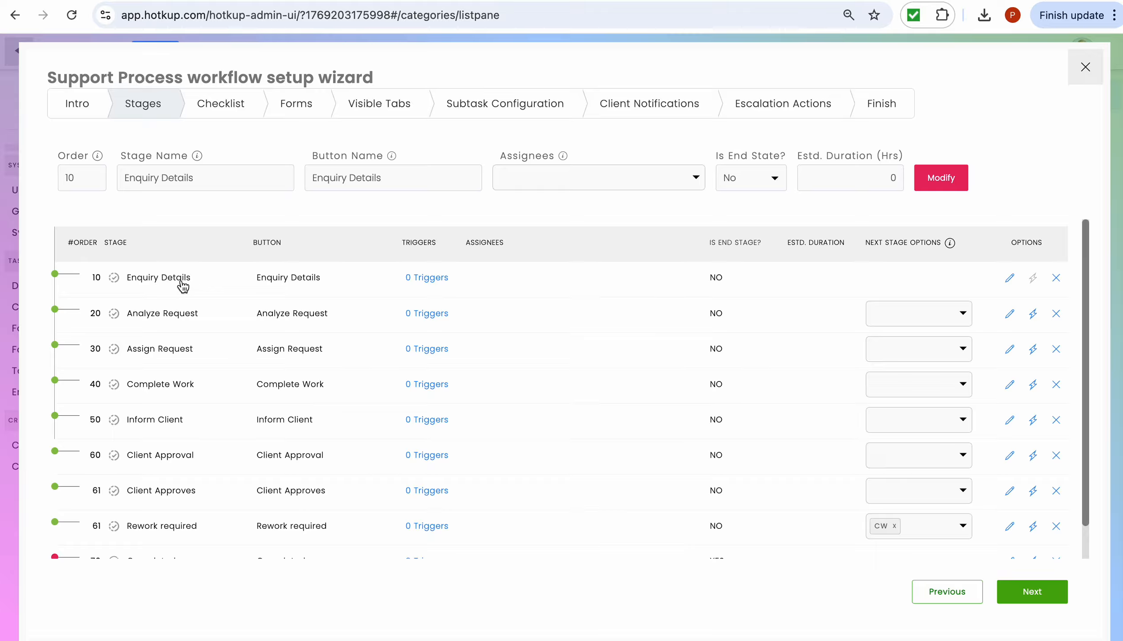
{"action": "left_click", "coordinate": [696, 181]}
{"action": "scroll", "coordinate": [619, 261], "scroll_direction": "down", "scroll_amount": 3}
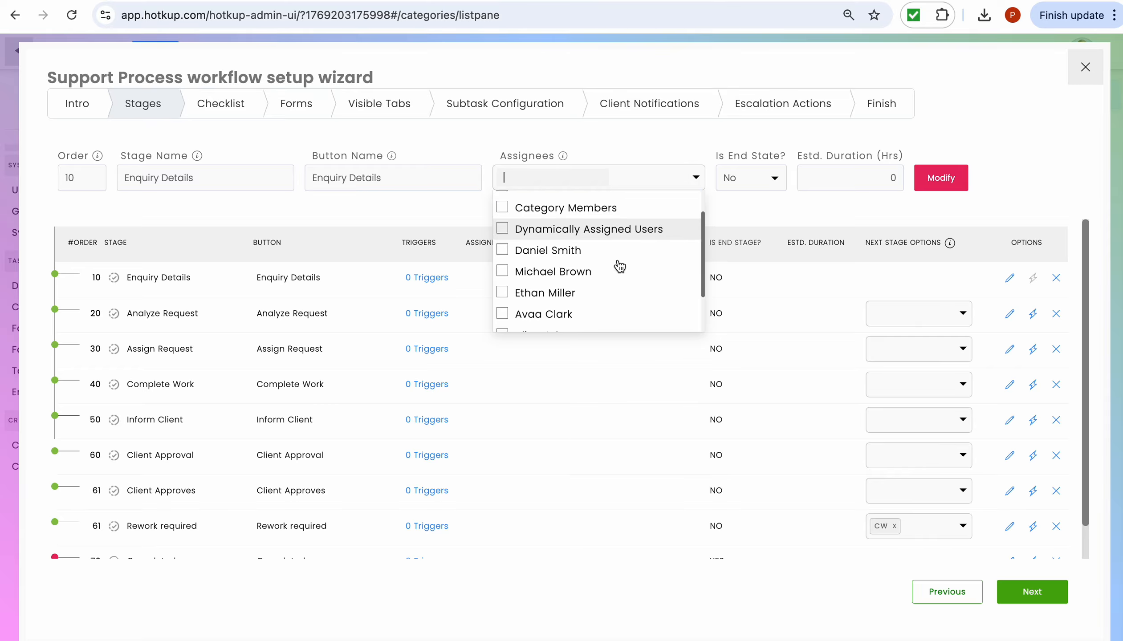
{"action": "left_click", "coordinate": [618, 216]}
{"action": "left_click", "coordinate": [615, 236]}
{"action": "left_click", "coordinate": [617, 257]}
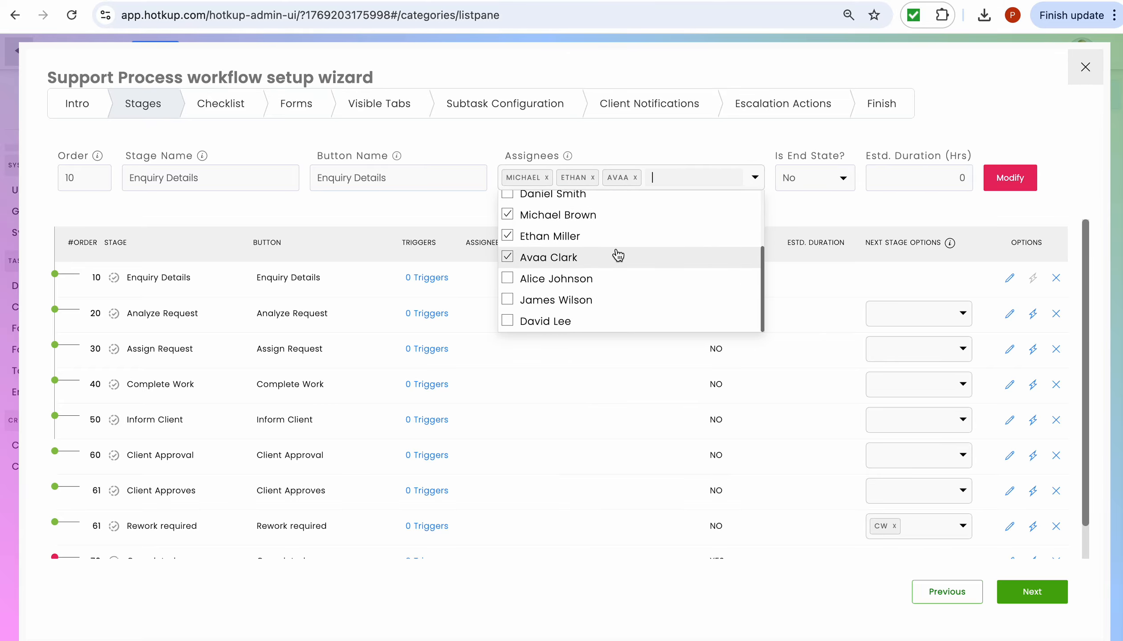
{"action": "left_click", "coordinate": [836, 225]}
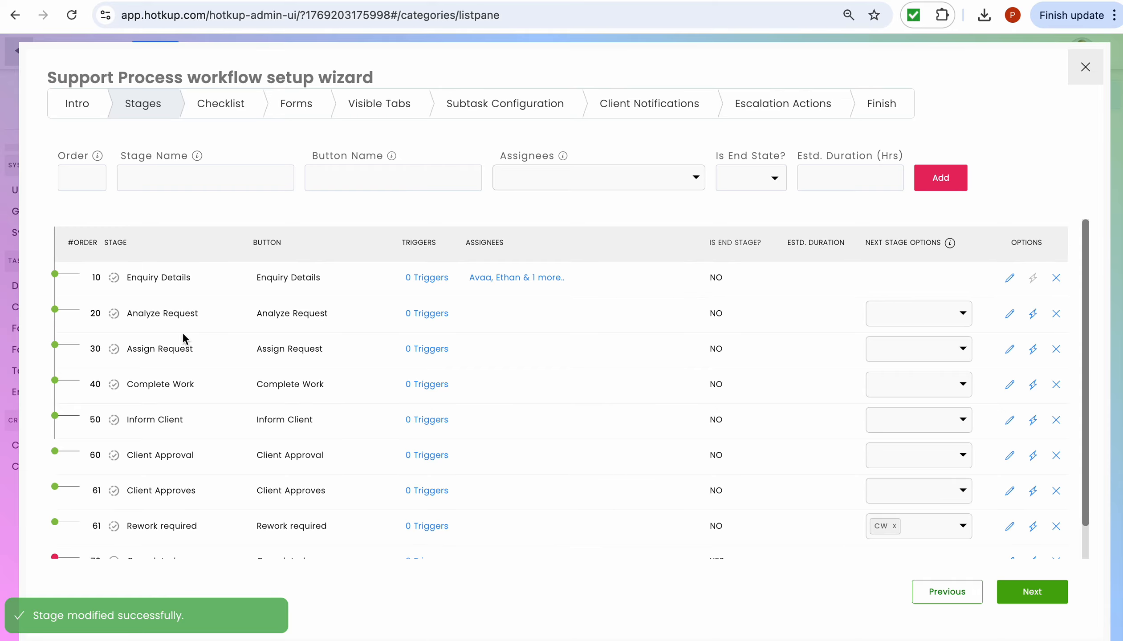
- Set a single assignee on the Analyze Request stage and save it
{"action": "left_click", "coordinate": [178, 317]}
{"action": "left_click", "coordinate": [694, 179]}
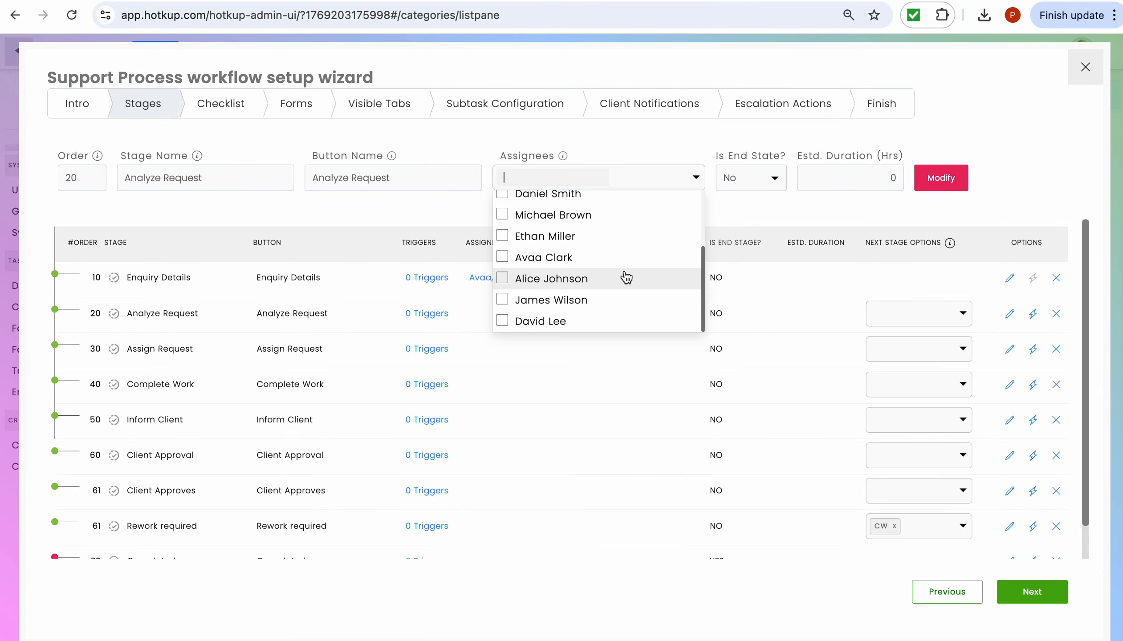
{"action": "left_click", "coordinate": [622, 216]}
{"action": "left_click", "coordinate": [773, 225]}
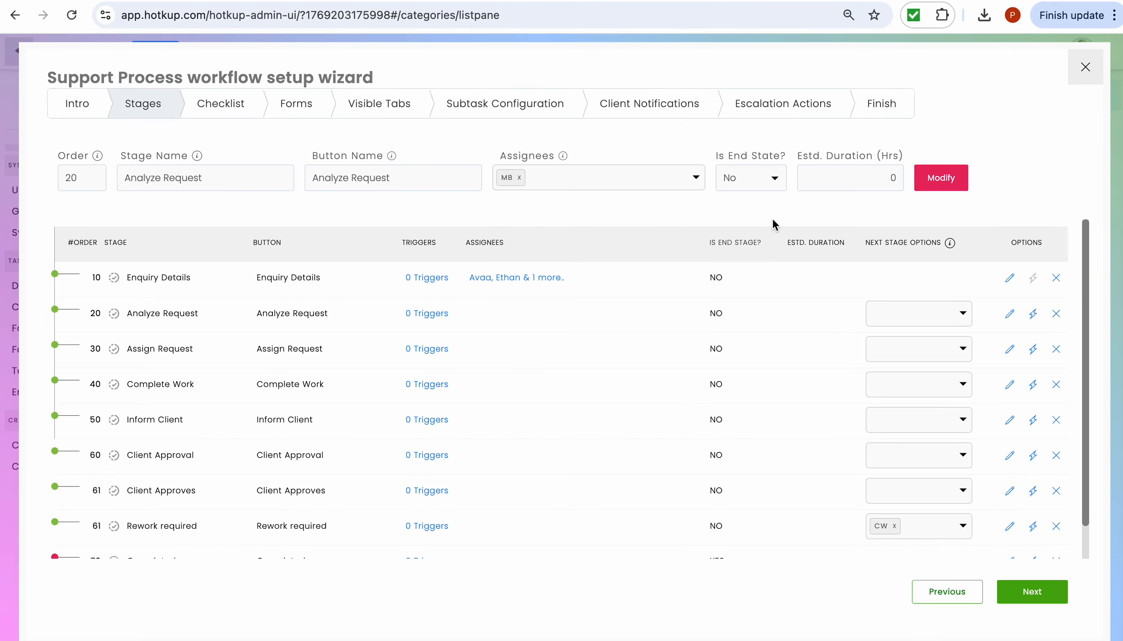
{"action": "left_click", "coordinate": [942, 183]}
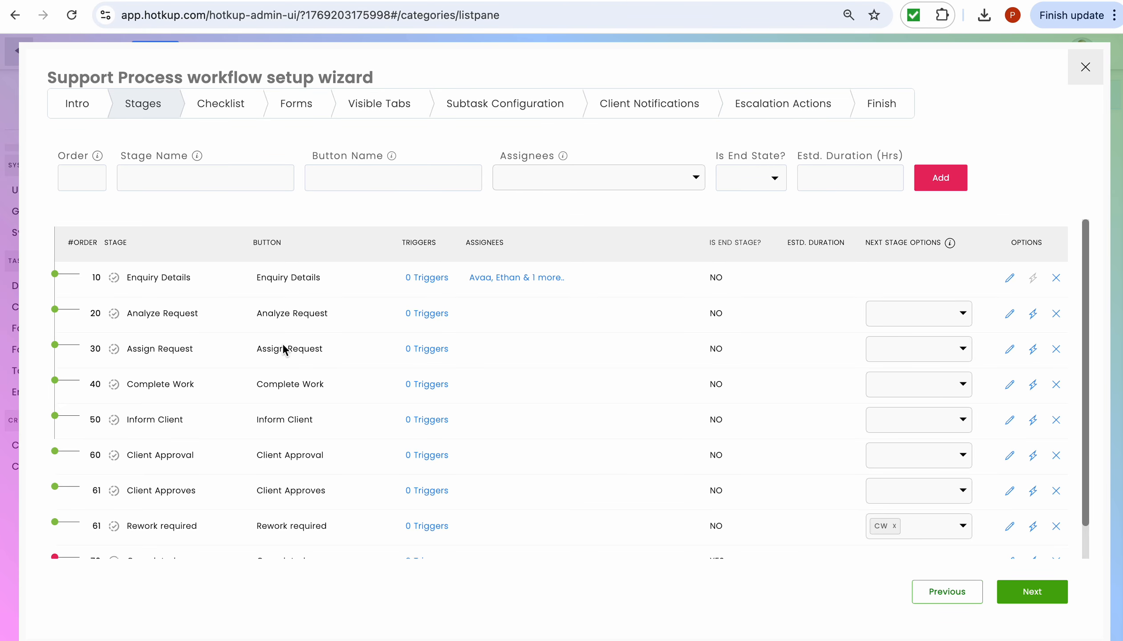
- Assign the Assign Request stage to Dynamically Assigned Users and save it
{"action": "scroll", "coordinate": [192, 437], "scroll_direction": "down", "scroll_amount": 1}
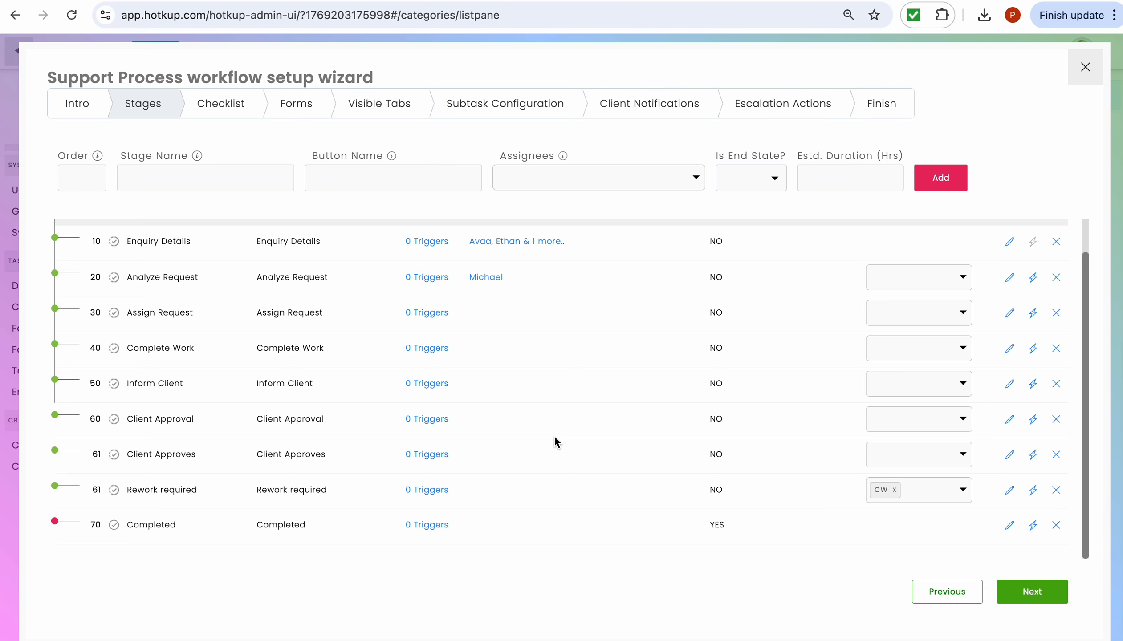
{"action": "left_click", "coordinate": [170, 317]}
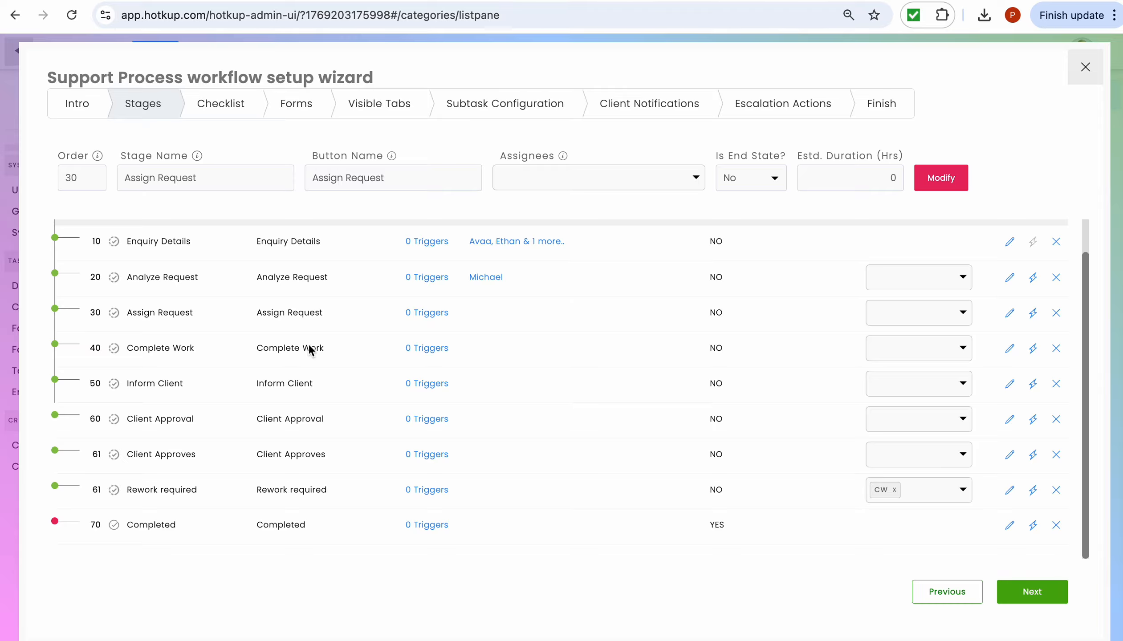
{"action": "left_click", "coordinate": [697, 178]}
{"action": "scroll", "coordinate": [626, 301], "scroll_direction": "up", "scroll_amount": 3}
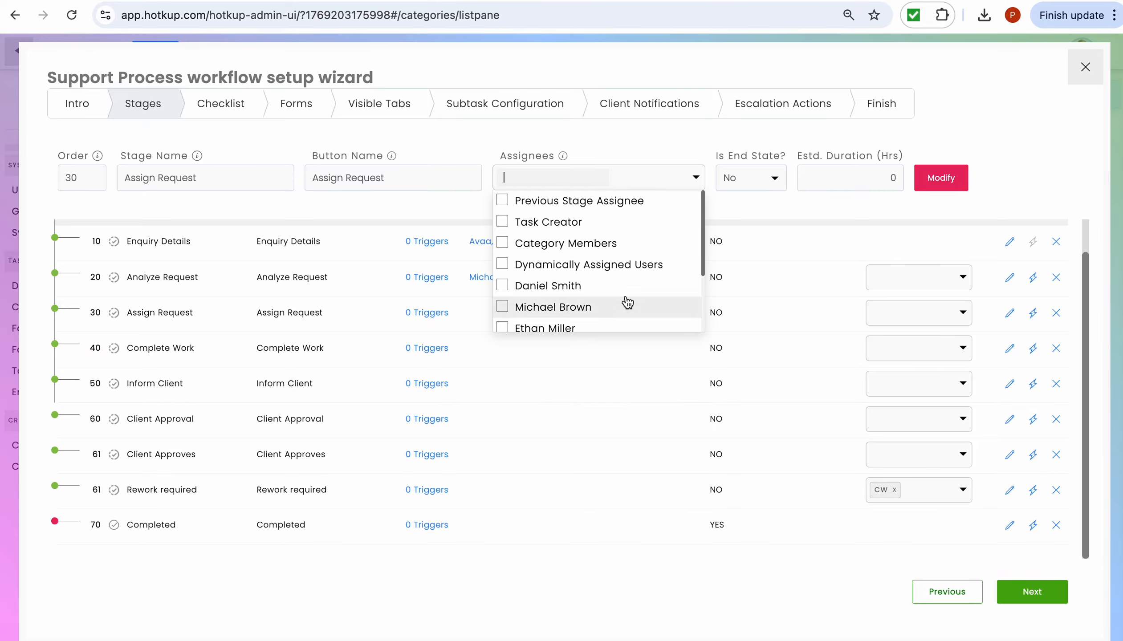
{"action": "left_click", "coordinate": [626, 268]}
{"action": "left_click", "coordinate": [757, 212]}
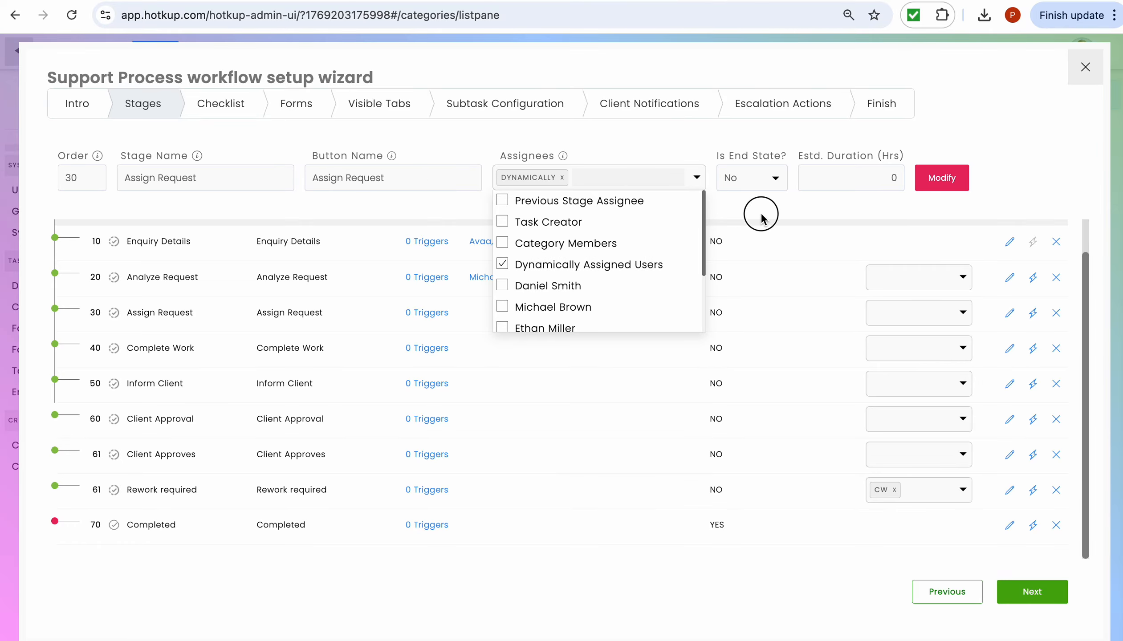
{"action": "left_click", "coordinate": [944, 178]}
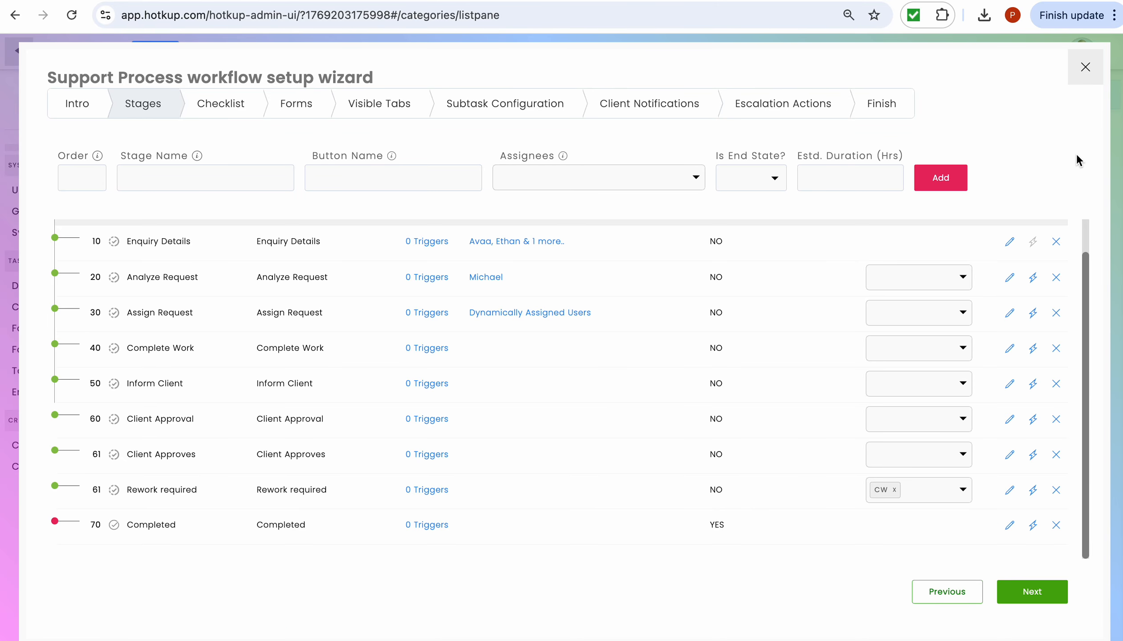
- Close the workflow wizard and open task #24 New Request from the Inbox
{"action": "left_click", "coordinate": [1085, 68]}
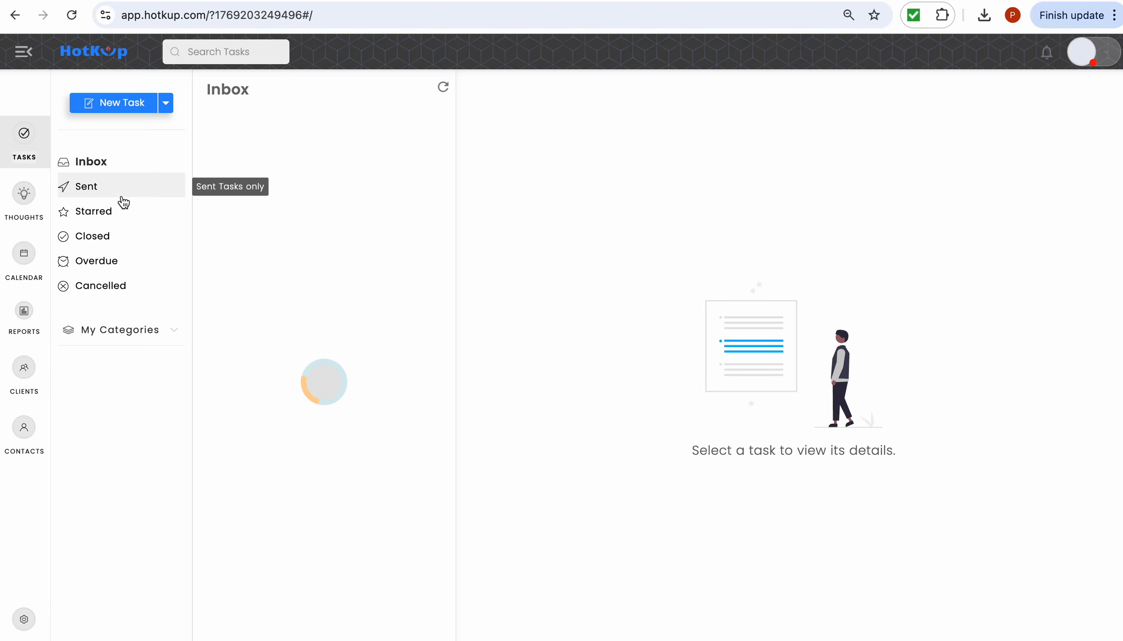
{"action": "left_click", "coordinate": [250, 179]}
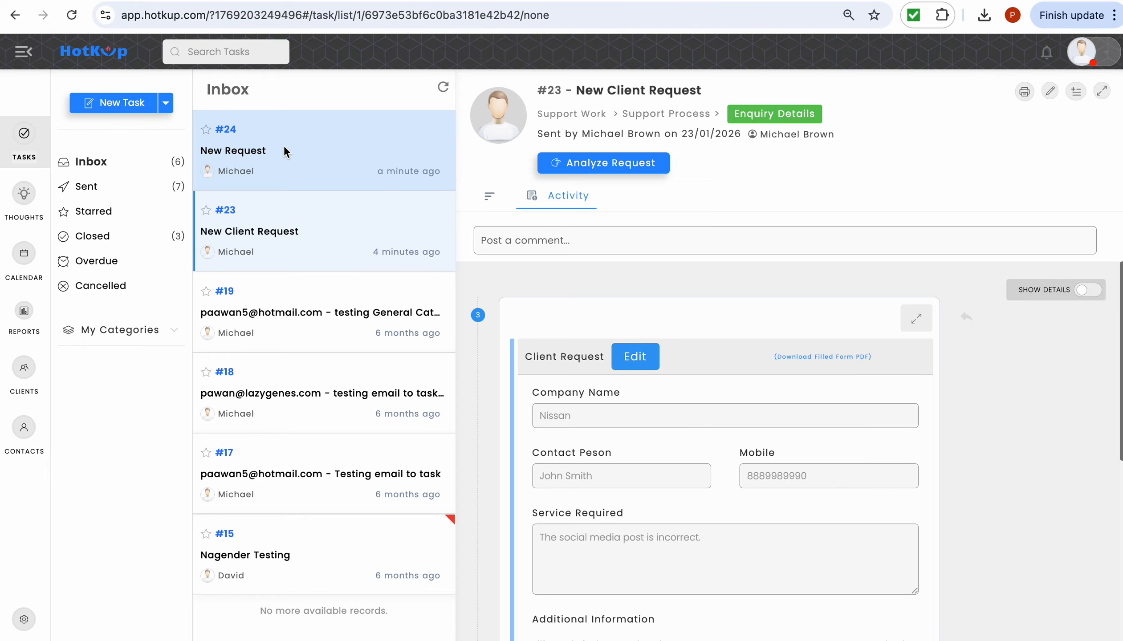
{"action": "left_click", "coordinate": [283, 147]}
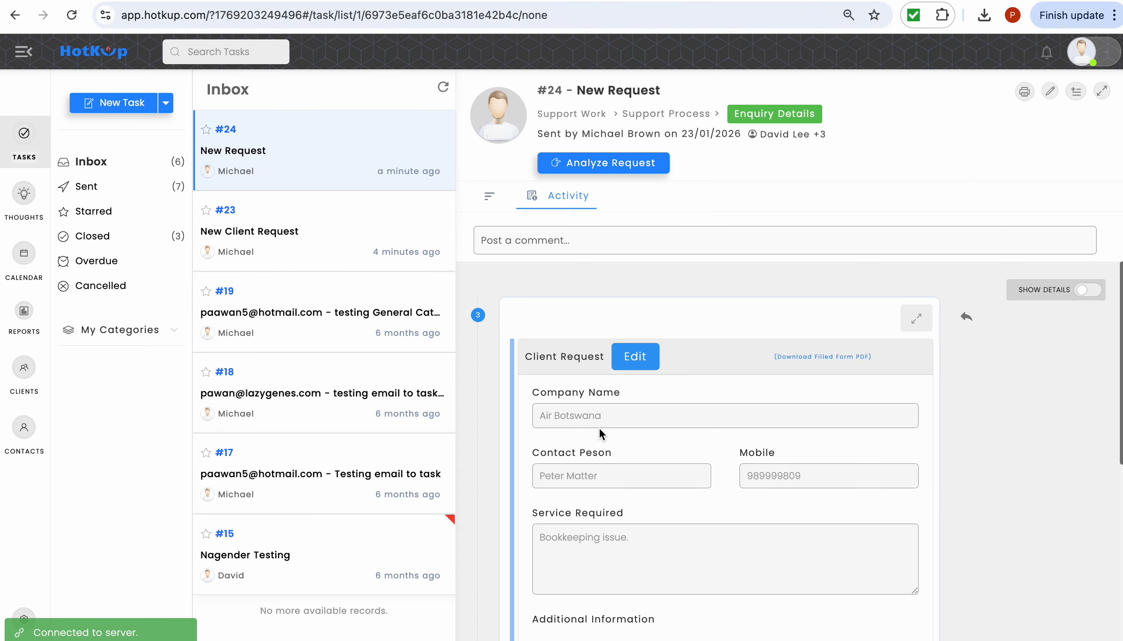
- Advance task #24 from Enquiry Details to the Analyze Request stage
{"action": "scroll", "coordinate": [588, 442], "scroll_direction": "down", "scroll_amount": 3}
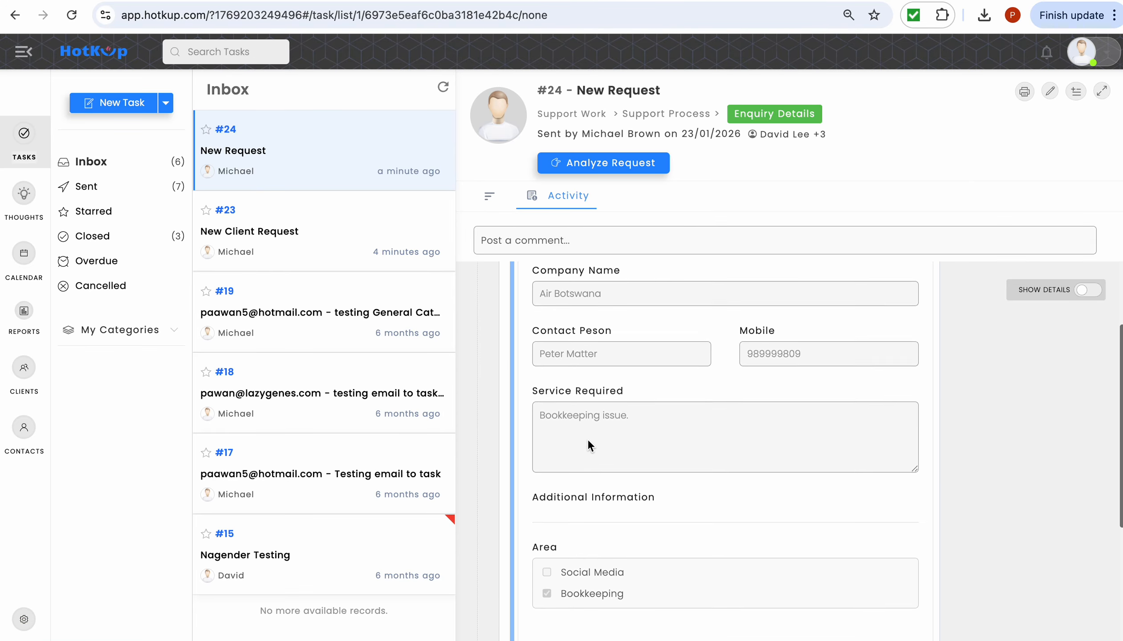
{"action": "scroll", "coordinate": [587, 438], "scroll_direction": "down", "scroll_amount": 1}
{"action": "scroll", "coordinate": [586, 438], "scroll_direction": "up", "scroll_amount": 3}
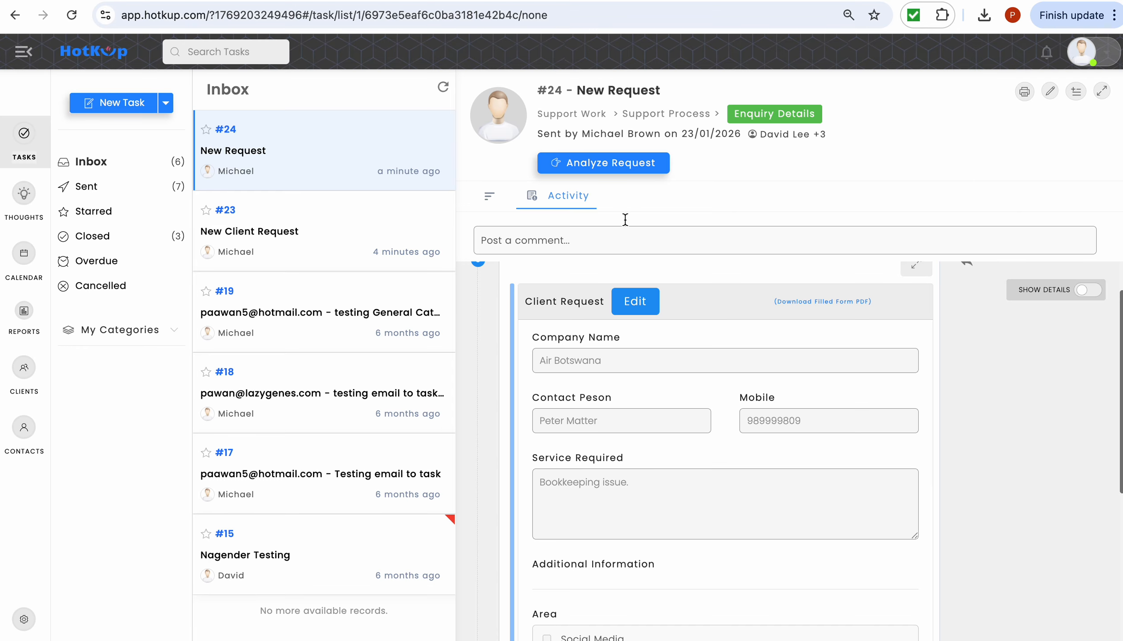
{"action": "left_click", "coordinate": [619, 163]}
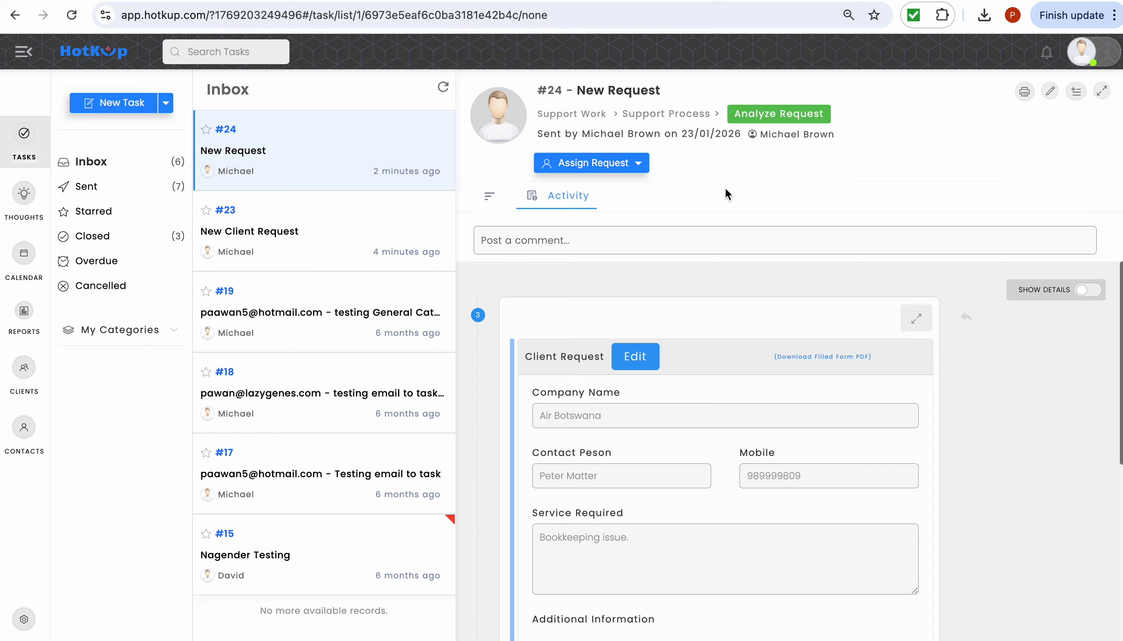
- Assign task #24 to three team members, proceed to Assign Request, and open the settings page
{"action": "left_click", "coordinate": [639, 164]}
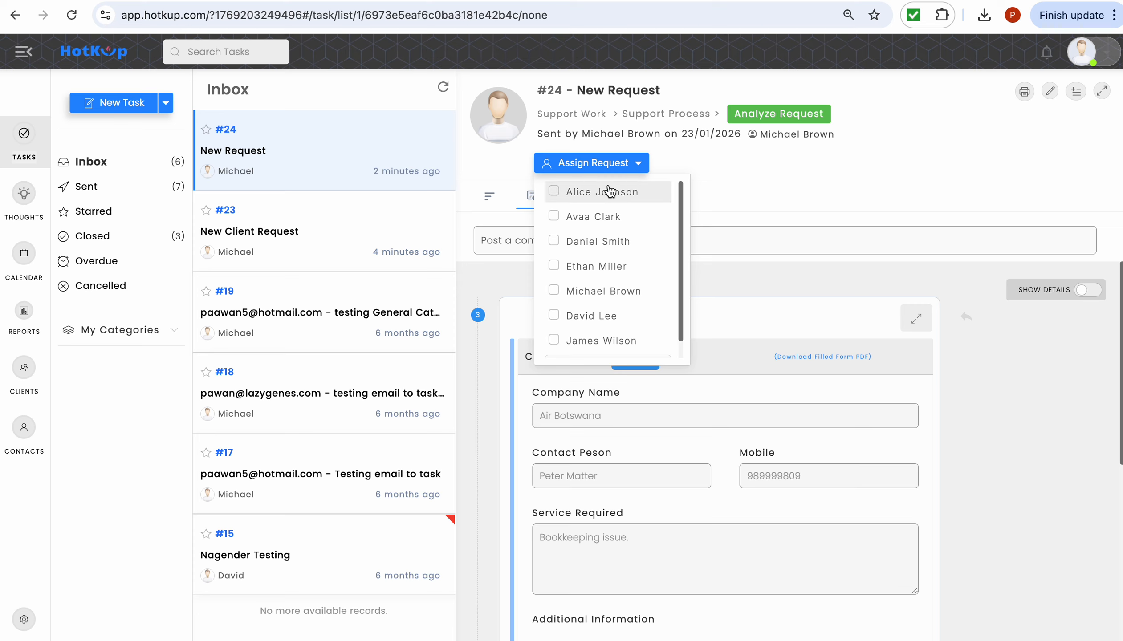
{"action": "left_click", "coordinate": [611, 273]}
{"action": "left_click", "coordinate": [612, 292]}
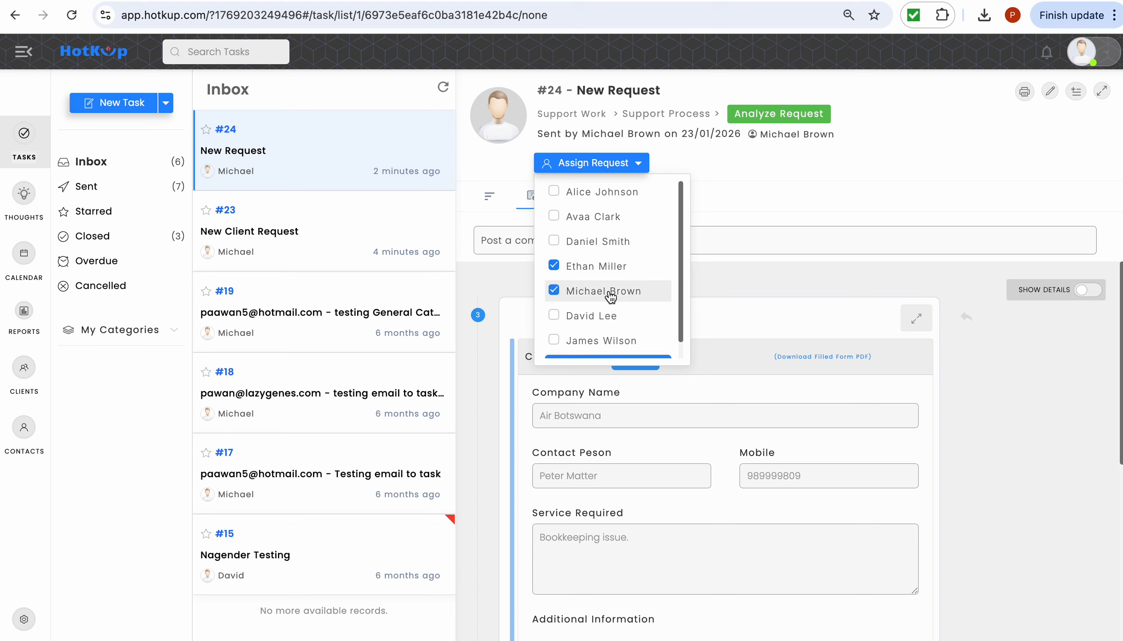
{"action": "left_click", "coordinate": [609, 316]}
{"action": "left_click", "coordinate": [750, 182]}
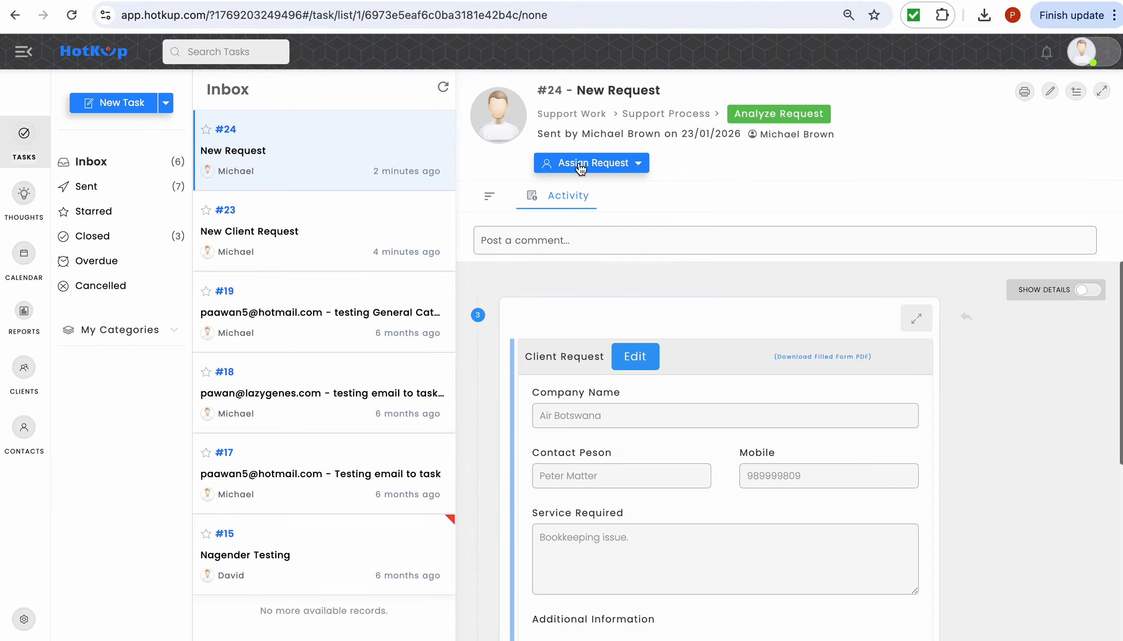
{"action": "left_click", "coordinate": [581, 166]}
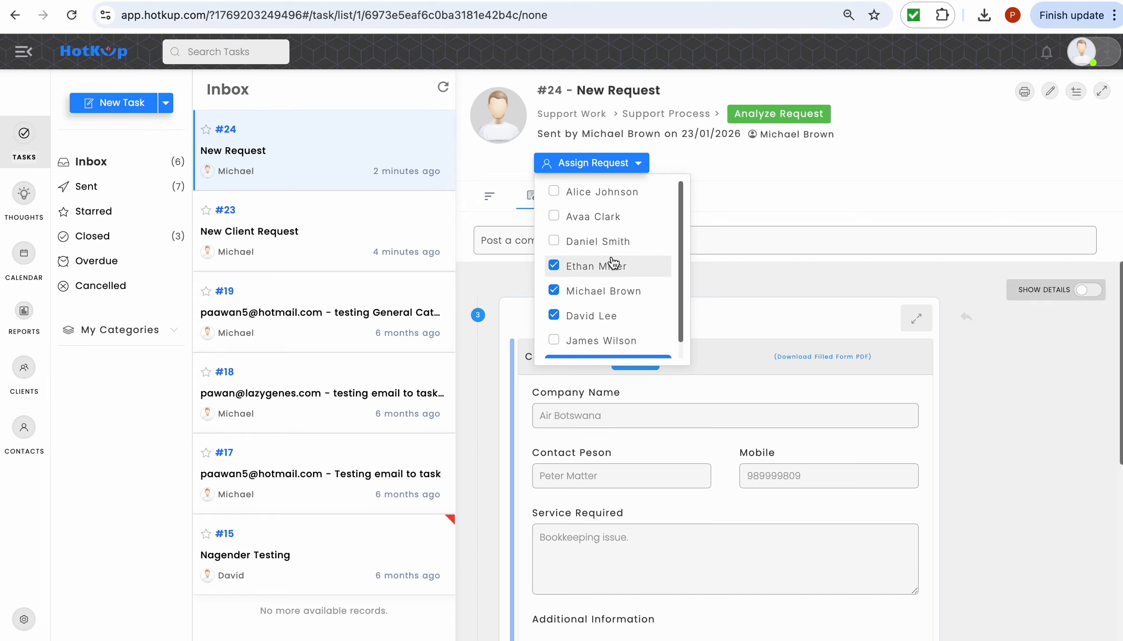
{"action": "scroll", "coordinate": [613, 268], "scroll_direction": "down", "scroll_amount": 1}
{"action": "left_click", "coordinate": [595, 347]}
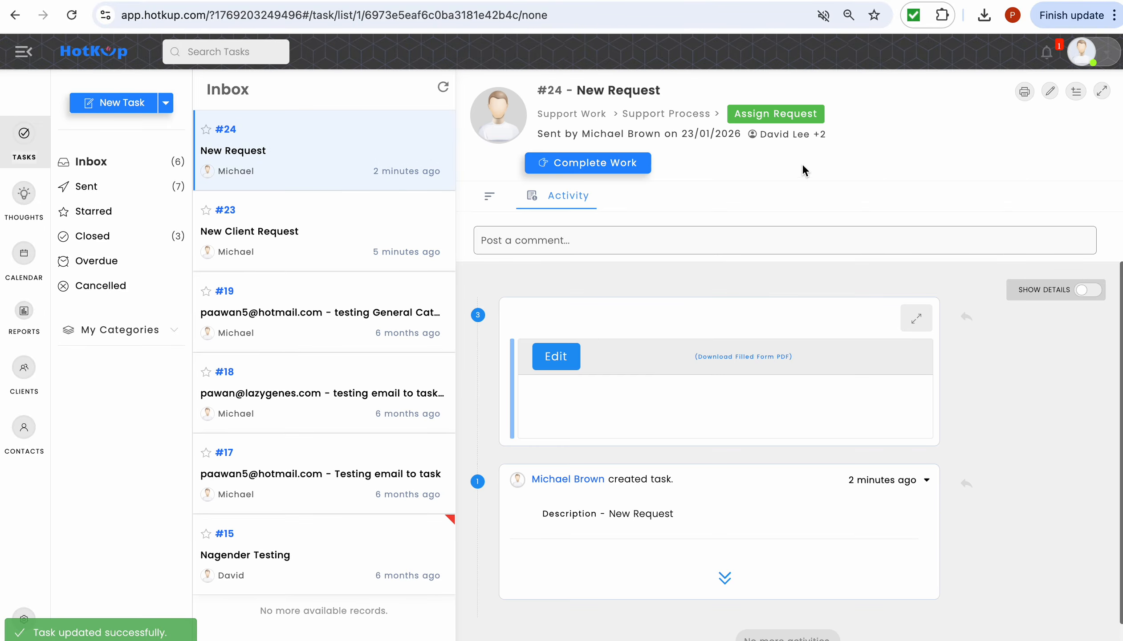
{"action": "mouse_move", "coordinate": [820, 134]}
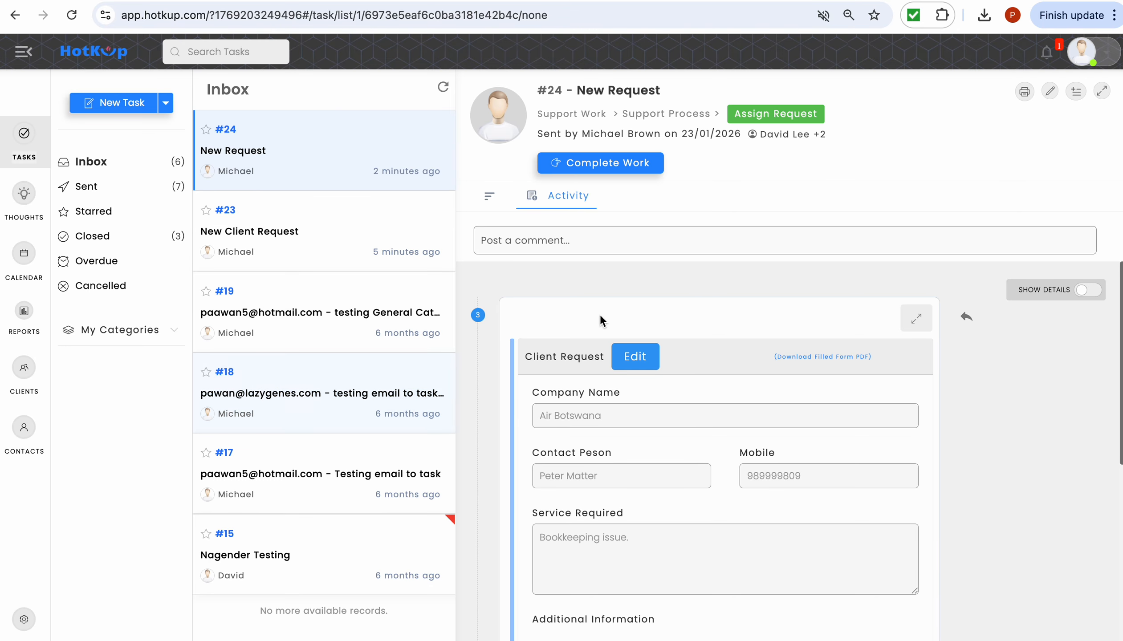
{"action": "left_click", "coordinate": [25, 619]}
- Open the Support Process workflow's Stages step via Admin Settings > Categories > Support Work
{"action": "left_click", "coordinate": [113, 333]}
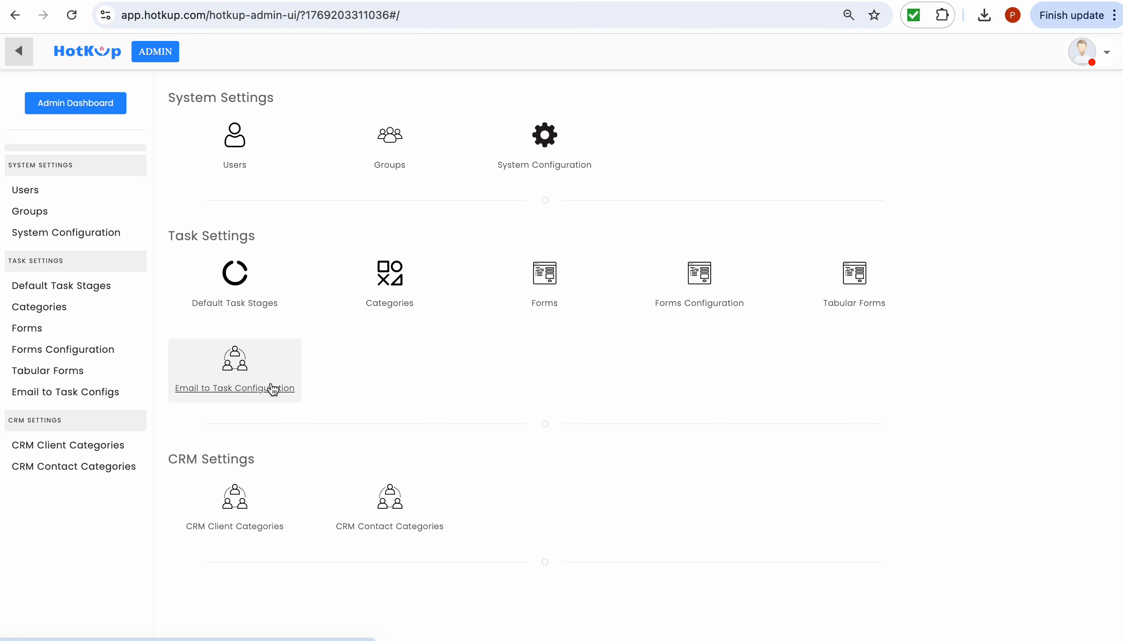
{"action": "left_click", "coordinate": [383, 302]}
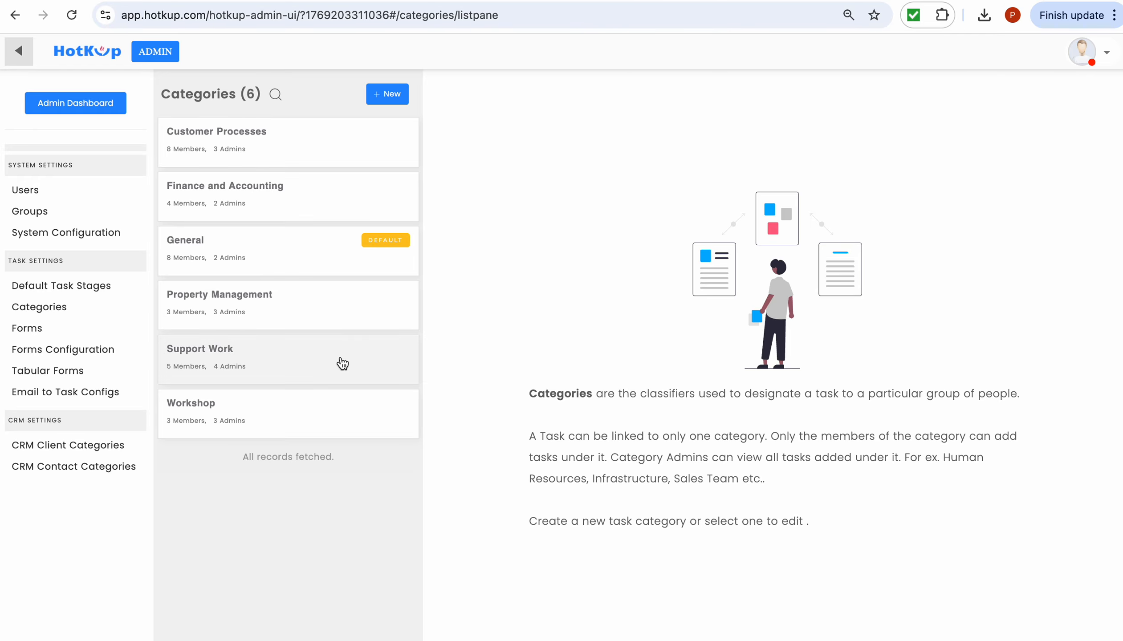
{"action": "left_click", "coordinate": [340, 363]}
{"action": "left_click", "coordinate": [758, 99]}
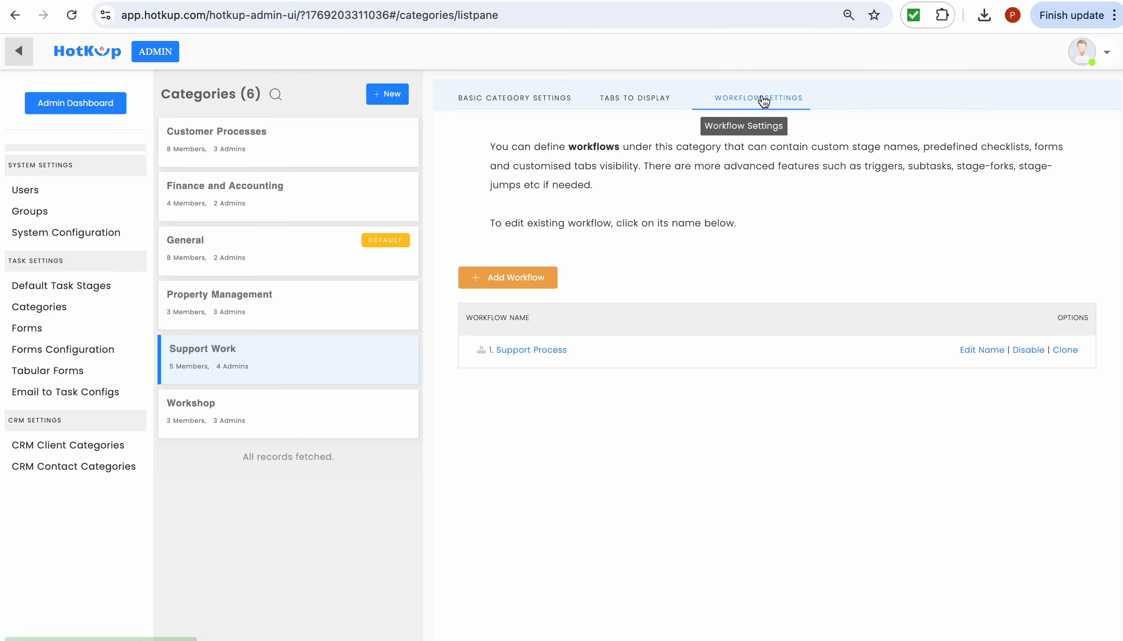
{"action": "left_click", "coordinate": [560, 352]}
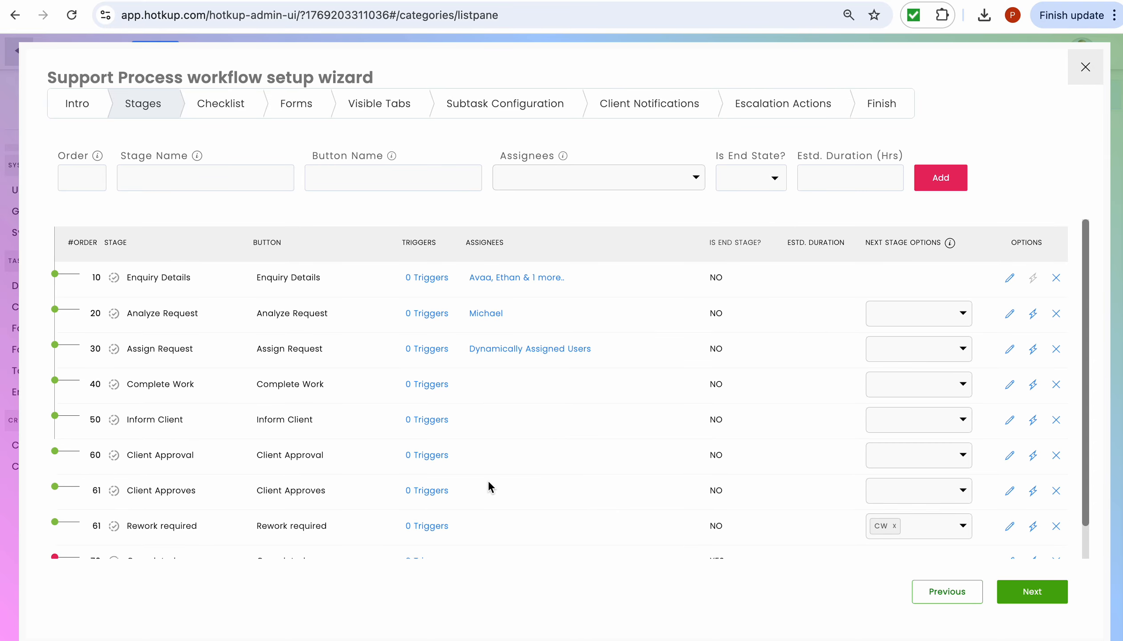
{"action": "scroll", "coordinate": [148, 457], "scroll_direction": "down", "scroll_amount": 1}
- Add a stage named 'Active Account' at order 11
{"action": "left_click", "coordinate": [73, 184]}
{"action": "type", "text": "11"}
{"action": "left_click", "coordinate": [166, 181]}
{"action": "type", "text": "Pay"}
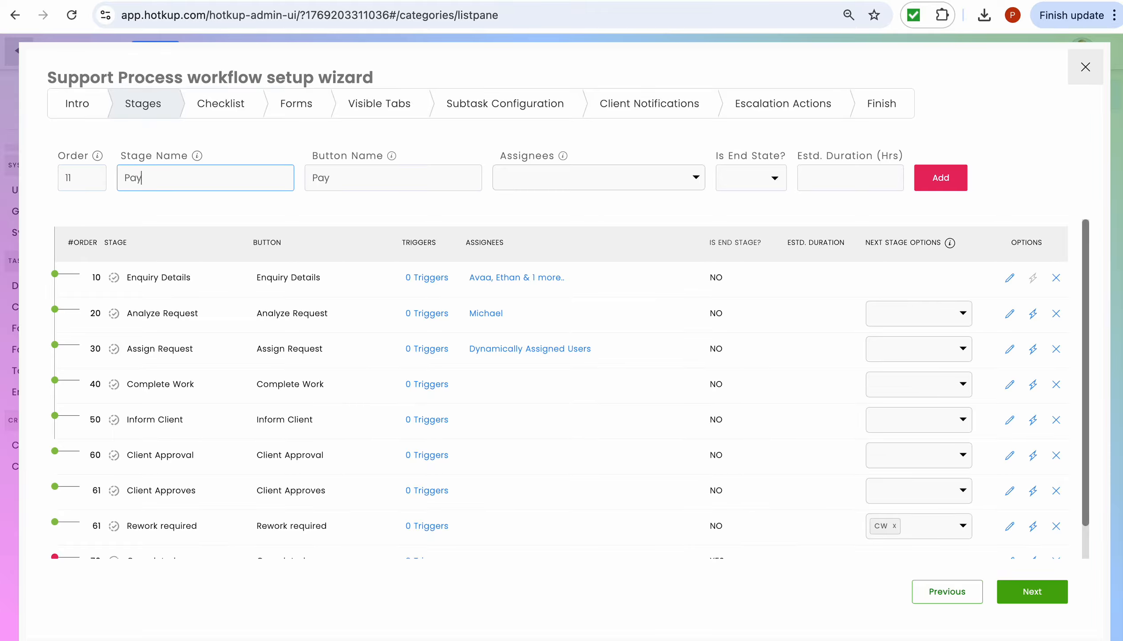
{"action": "type", "text": "ment"}
{"action": "key", "text": "BackSpace"}
{"action": "key", "text": "BackSpace"}
{"action": "key", "text": "BackSpace"}
{"action": "key", "text": "BackSpace"}
{"action": "key", "text": "BackSpace"}
{"action": "key", "text": "BackSpace"}
{"action": "key", "text": "BackSpace"}
{"action": "type", "text": "Active Account"}
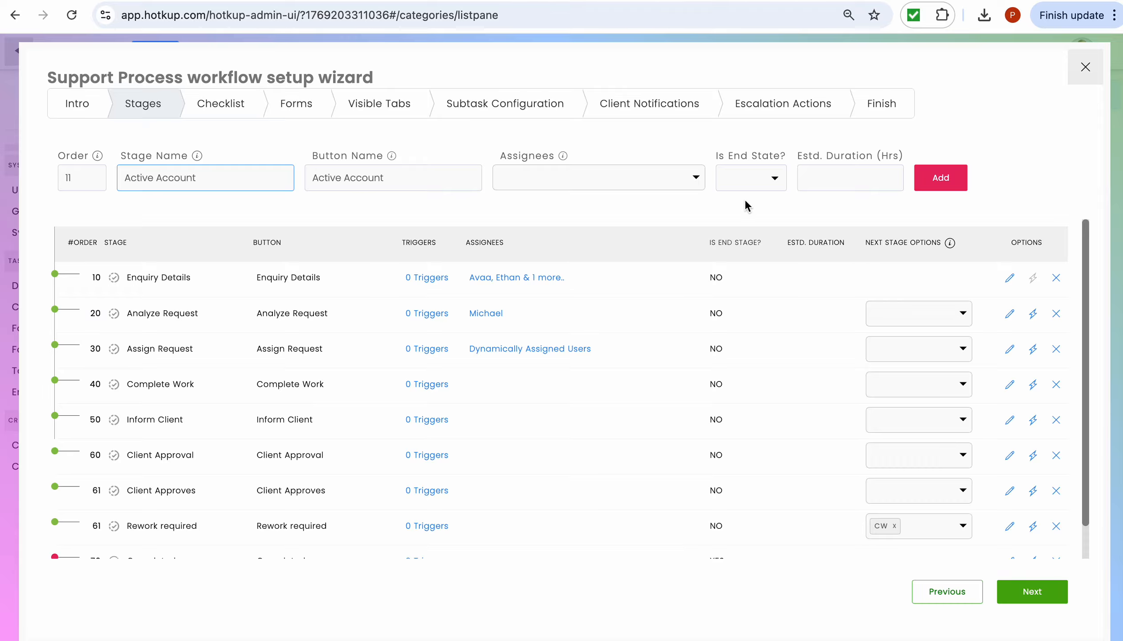
{"action": "left_click", "coordinate": [925, 183]}
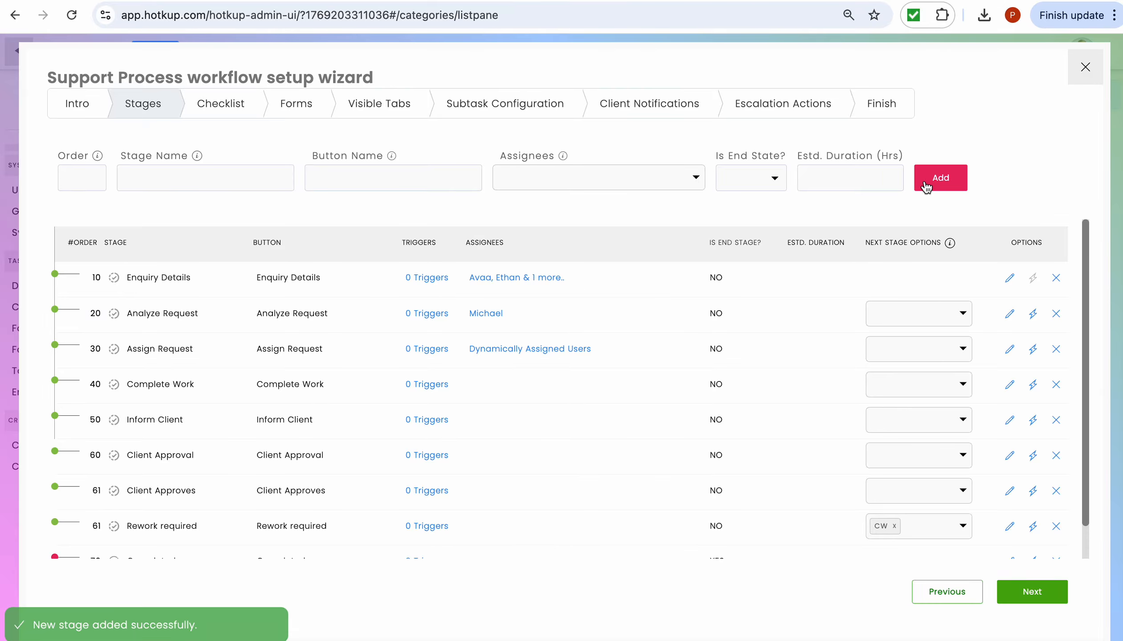
- Add 'Suspended Account' at order 11 as an end stage
{"action": "left_click", "coordinate": [74, 167]}
{"action": "type", "text": "11"}
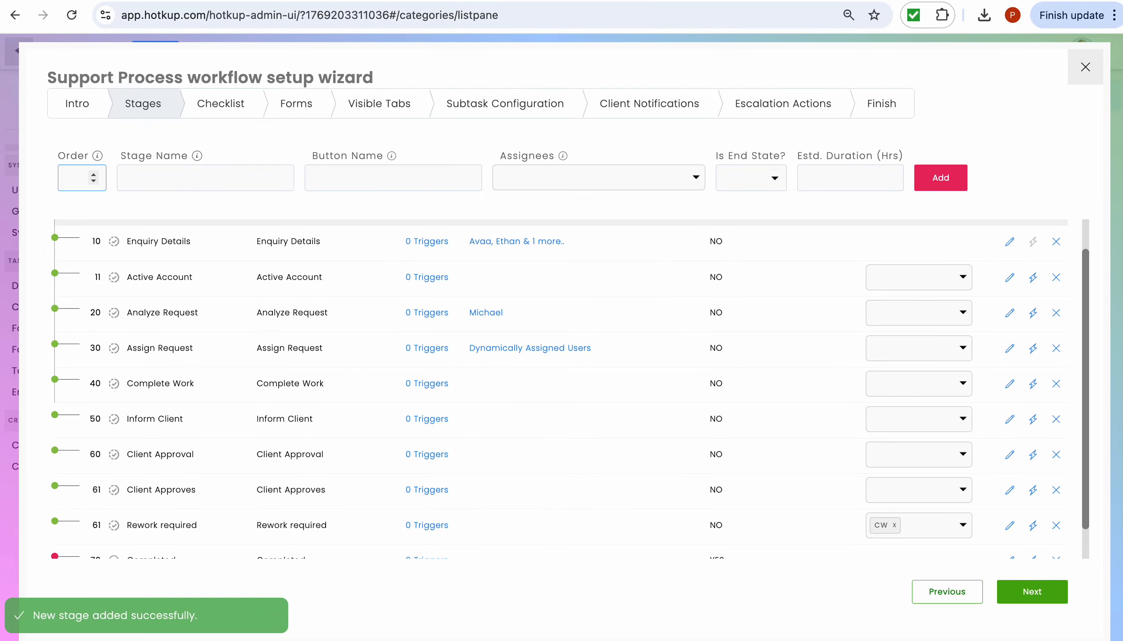
{"action": "left_click", "coordinate": [149, 178]}
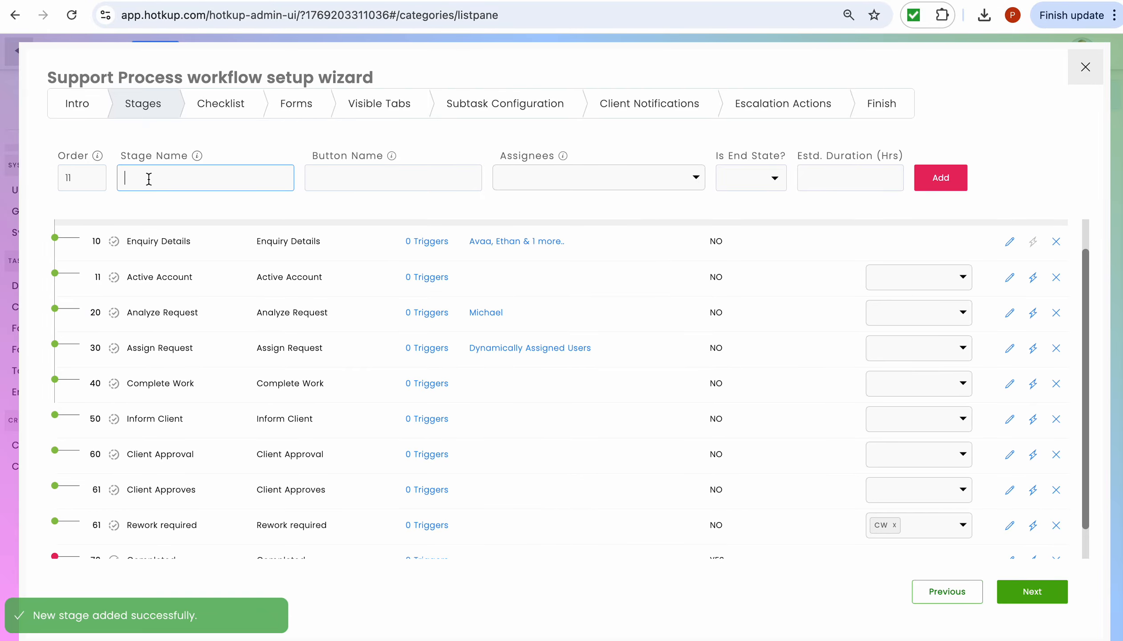
{"action": "type", "text": "Su"}
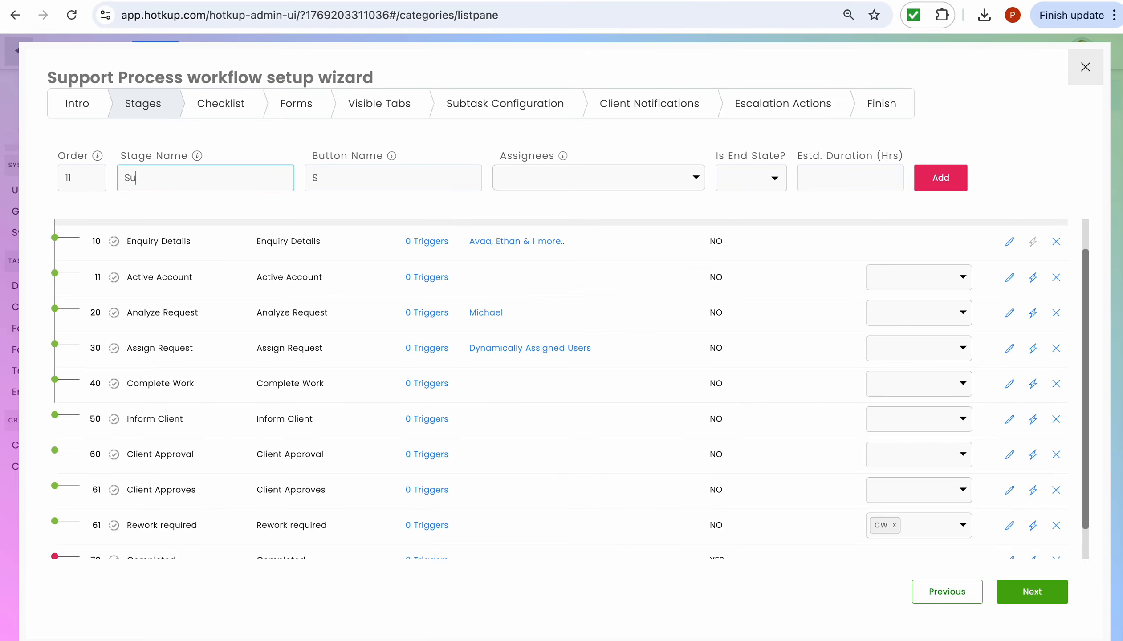
{"action": "type", "text": "spended Account"}
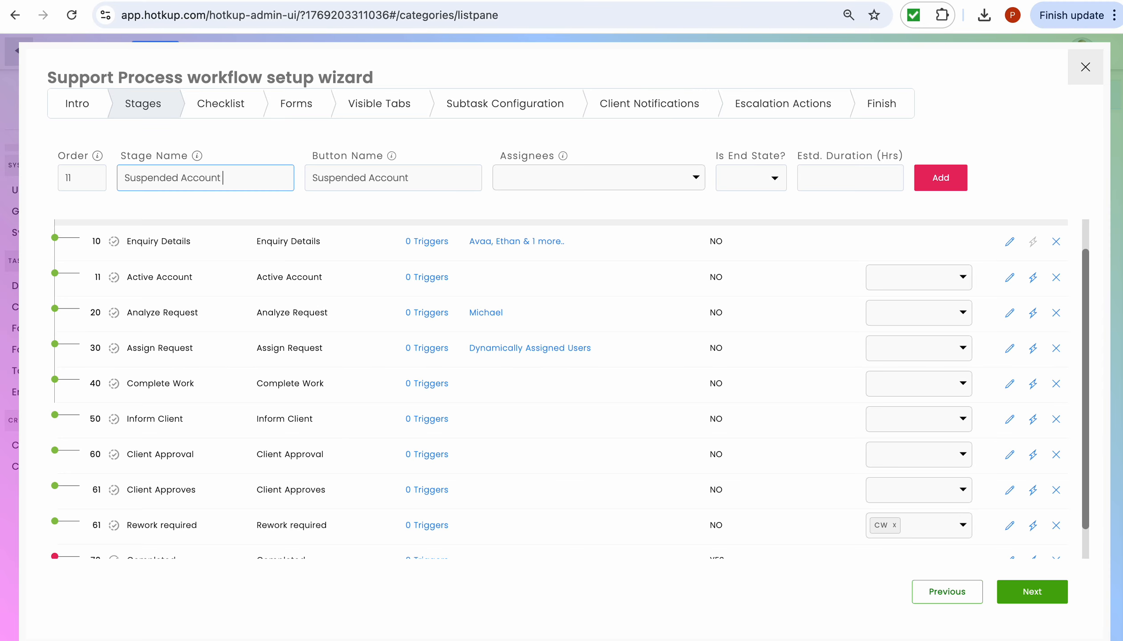
{"action": "left_click", "coordinate": [757, 179]}
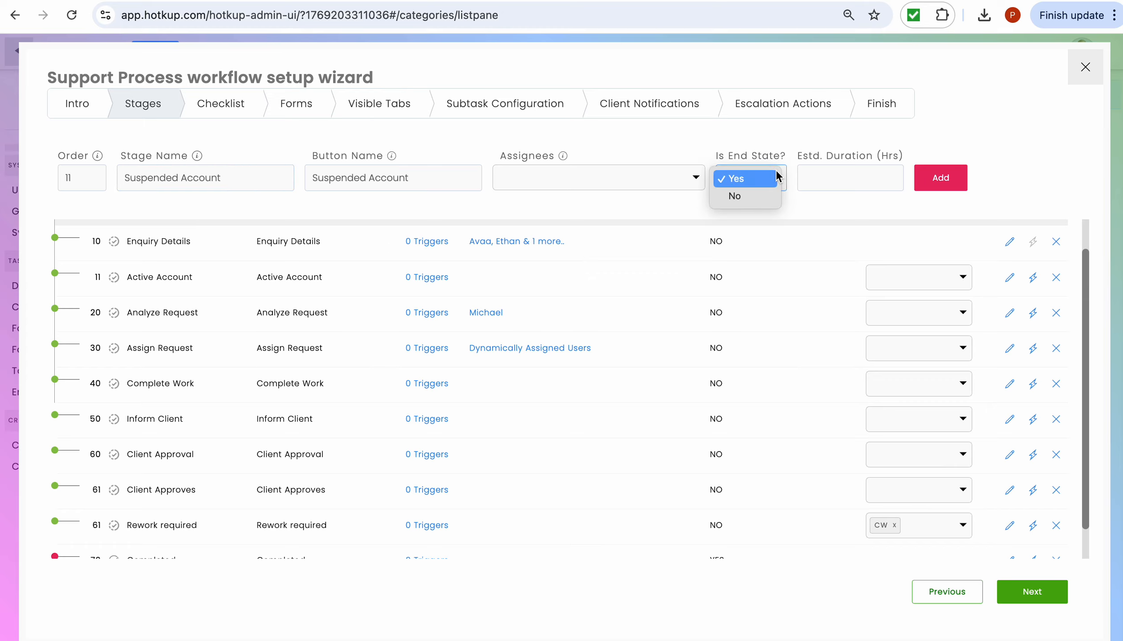
{"action": "left_click", "coordinate": [754, 182]}
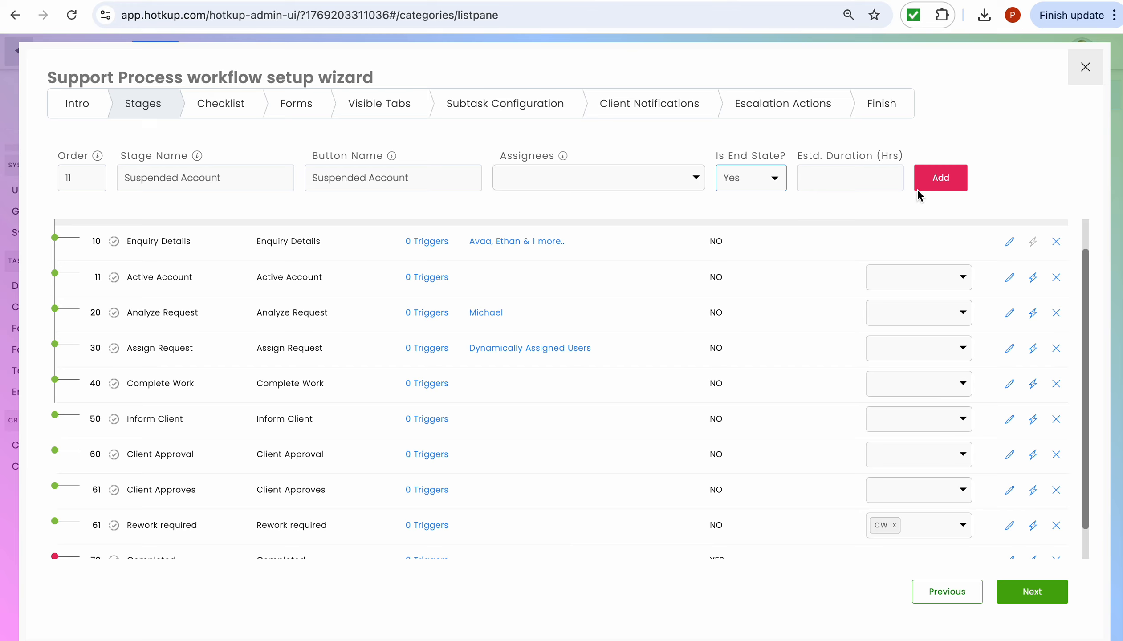
{"action": "left_click", "coordinate": [938, 177]}
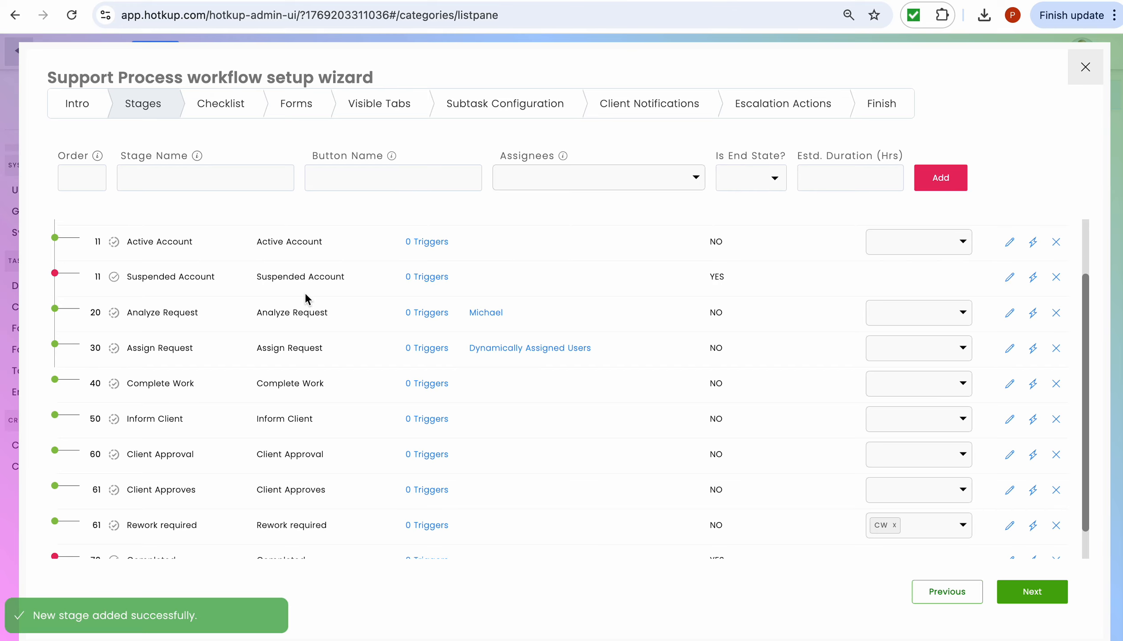
{"action": "scroll", "coordinate": [154, 276], "scroll_direction": "up", "scroll_amount": 2}
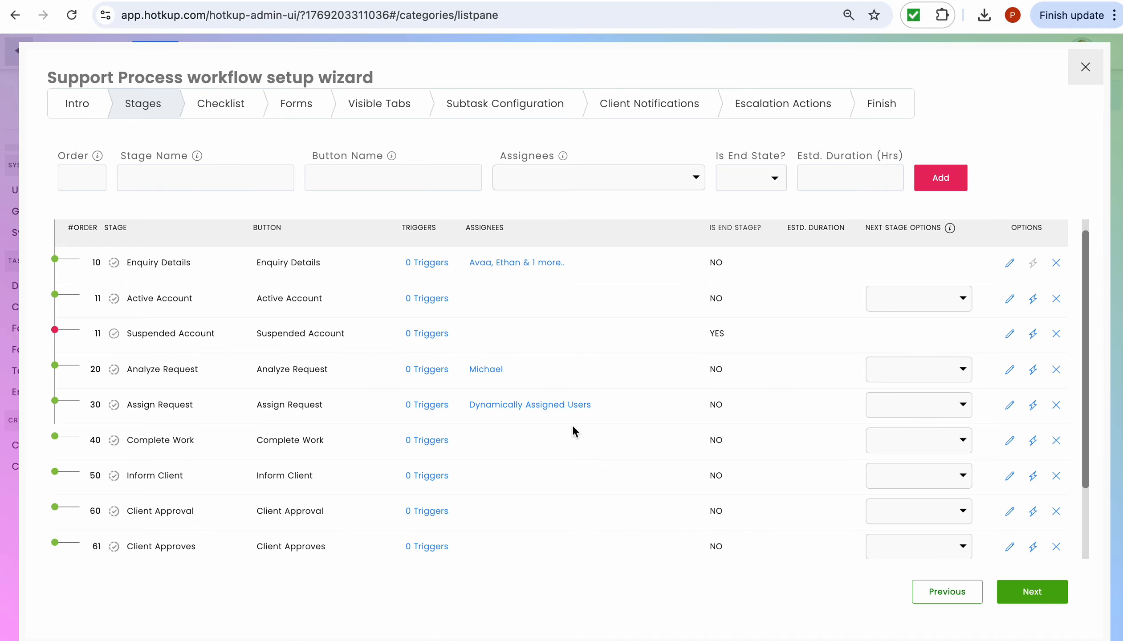
- On the Forms step, browse the form template and required-stage lists without adding a form
{"action": "left_click", "coordinate": [314, 120]}
{"action": "left_click", "coordinate": [575, 164]}
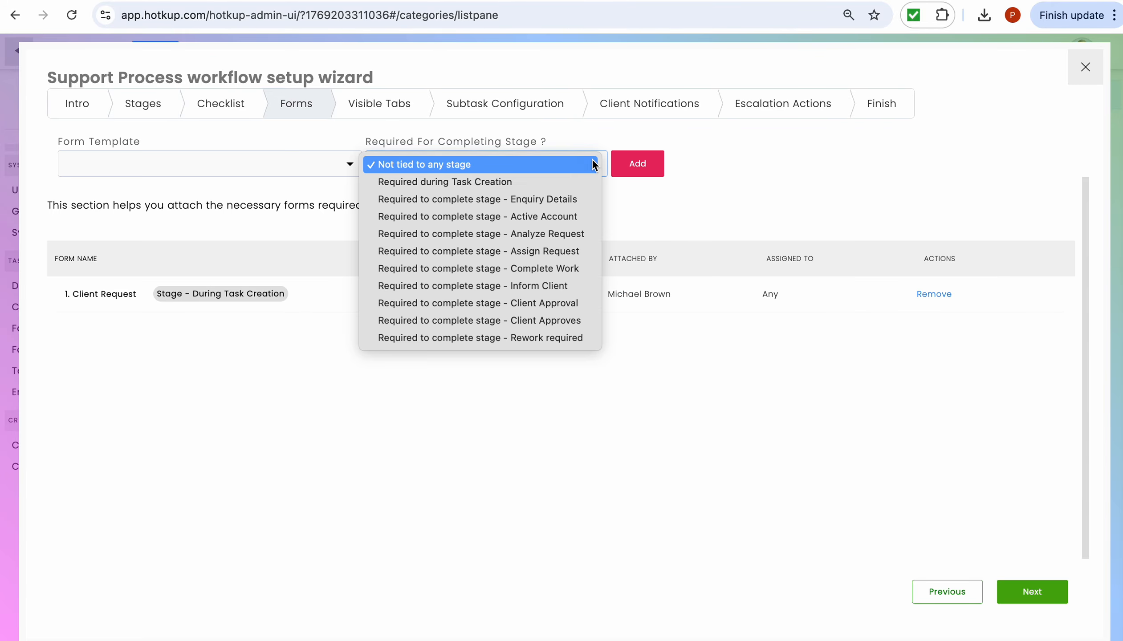
{"action": "left_click", "coordinate": [484, 425]}
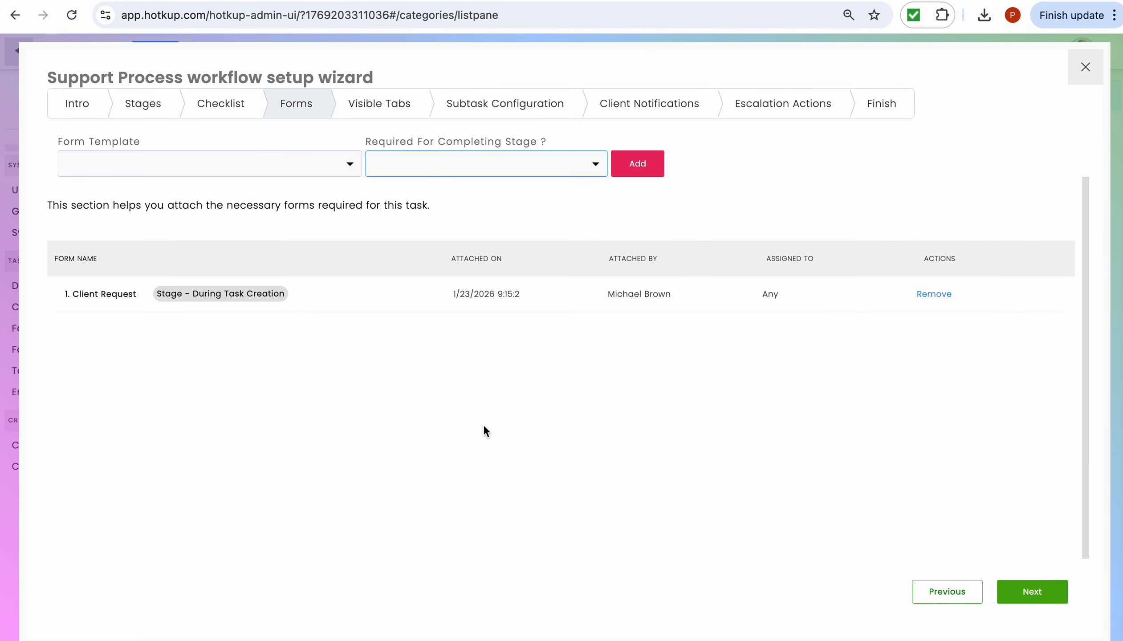
{"action": "left_click", "coordinate": [533, 163]}
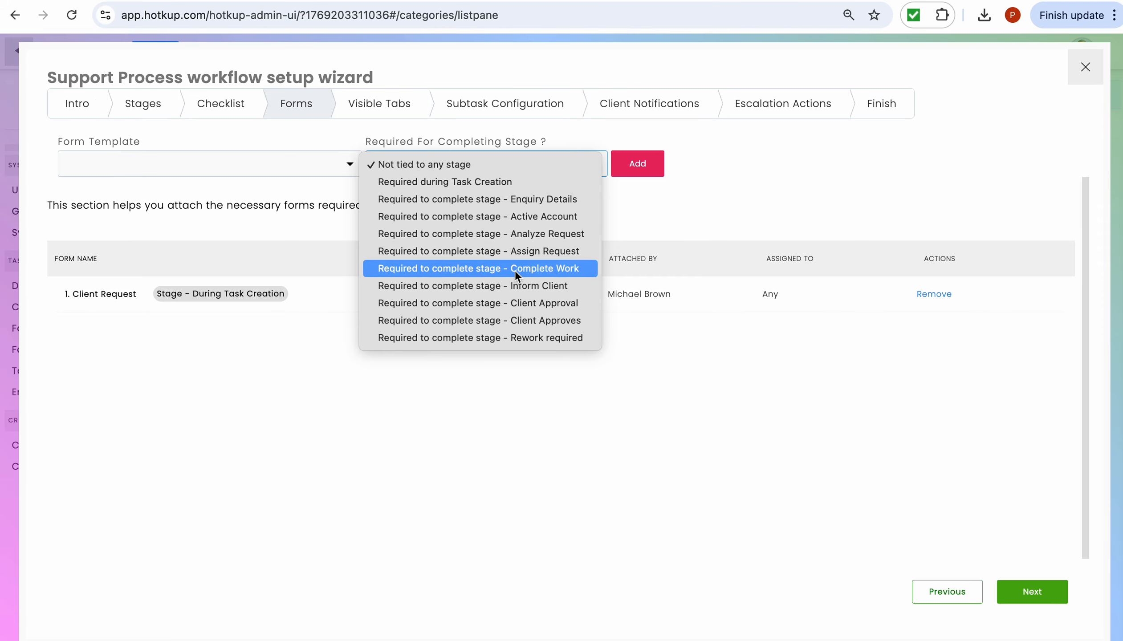
{"action": "left_click", "coordinate": [306, 165]}
{"action": "left_click", "coordinate": [306, 168]}
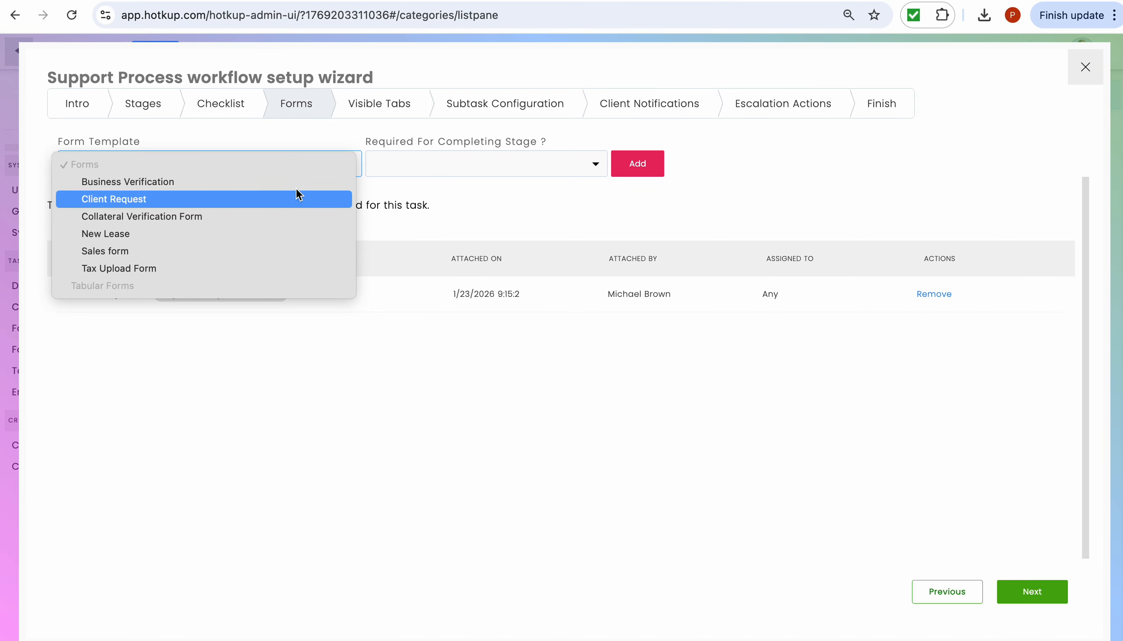
{"action": "left_click", "coordinate": [464, 175]}
{"action": "left_click", "coordinate": [464, 172]}
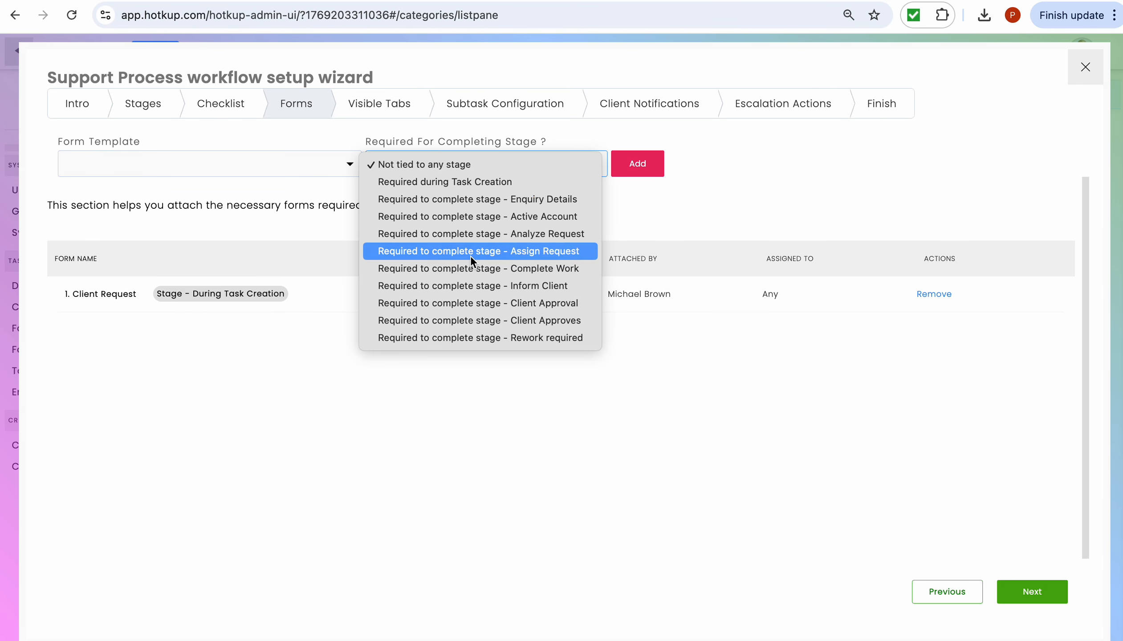
{"action": "left_click", "coordinate": [686, 221]}
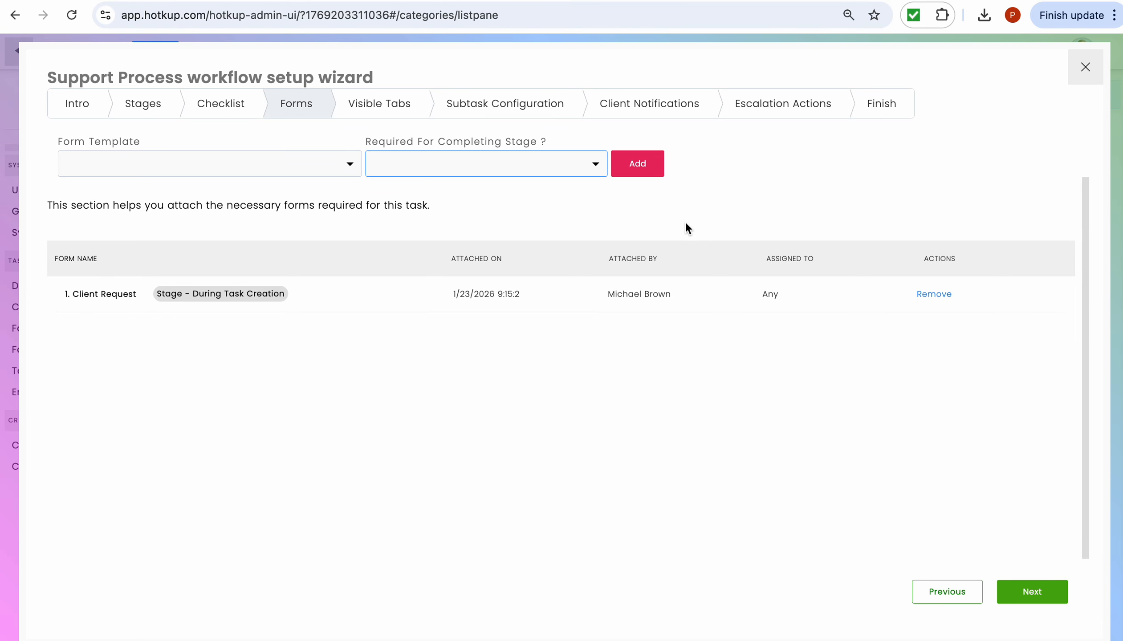
- Write the Analyze Request email 'We have received your request and the team is working on it.' signed Team Brilliant
{"action": "left_click", "coordinate": [658, 108]}
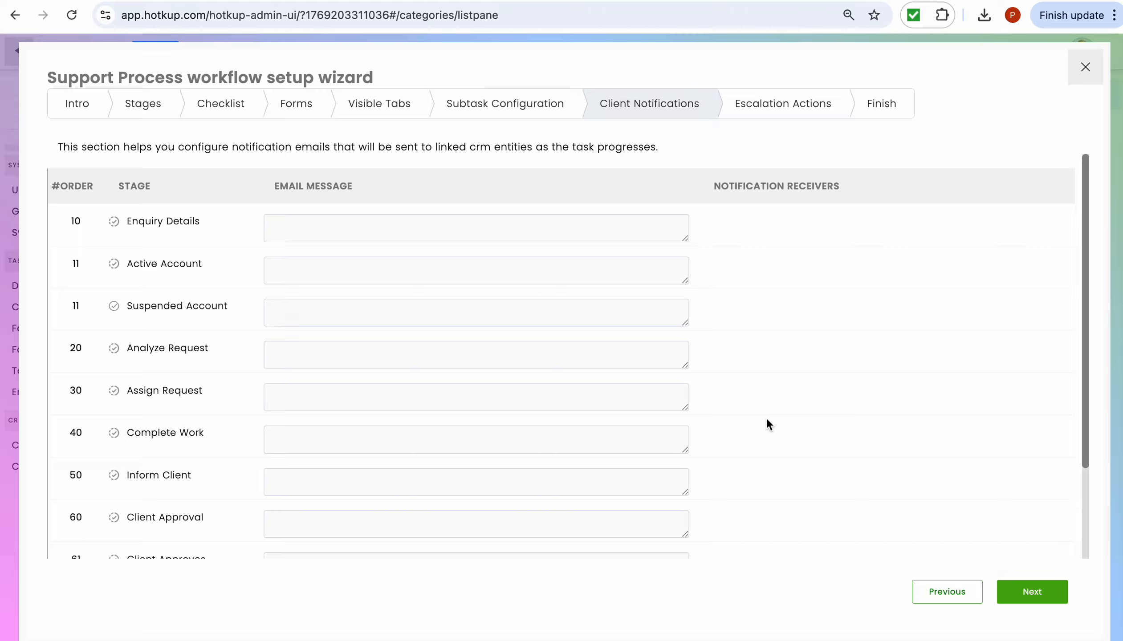
{"action": "left_click", "coordinate": [494, 349]}
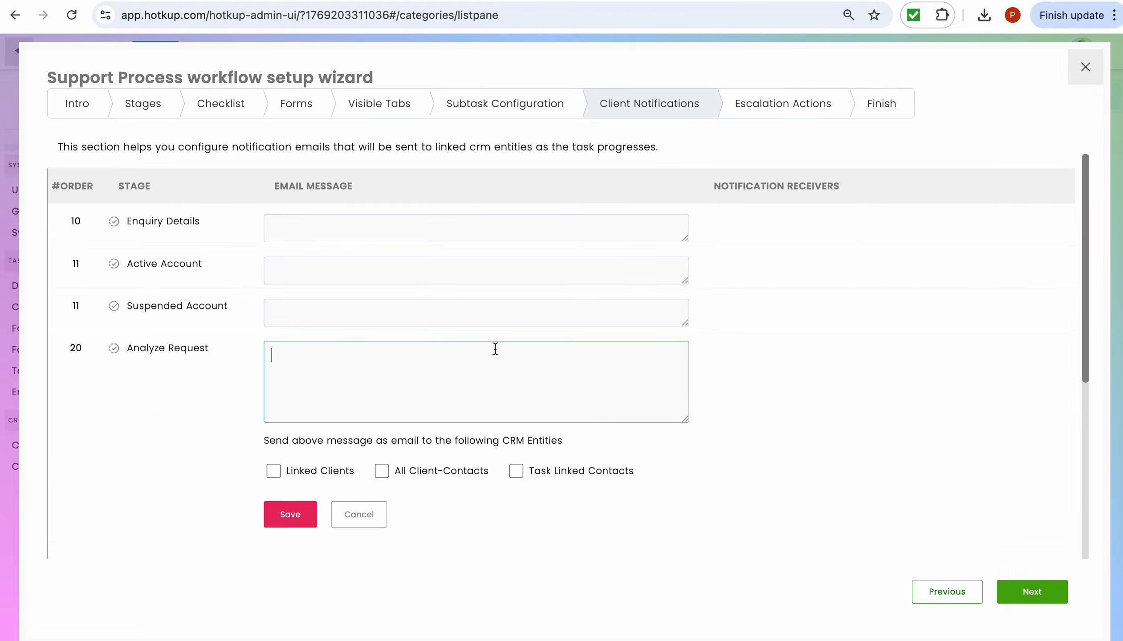
{"action": "type", "text": "We have received your reu"}
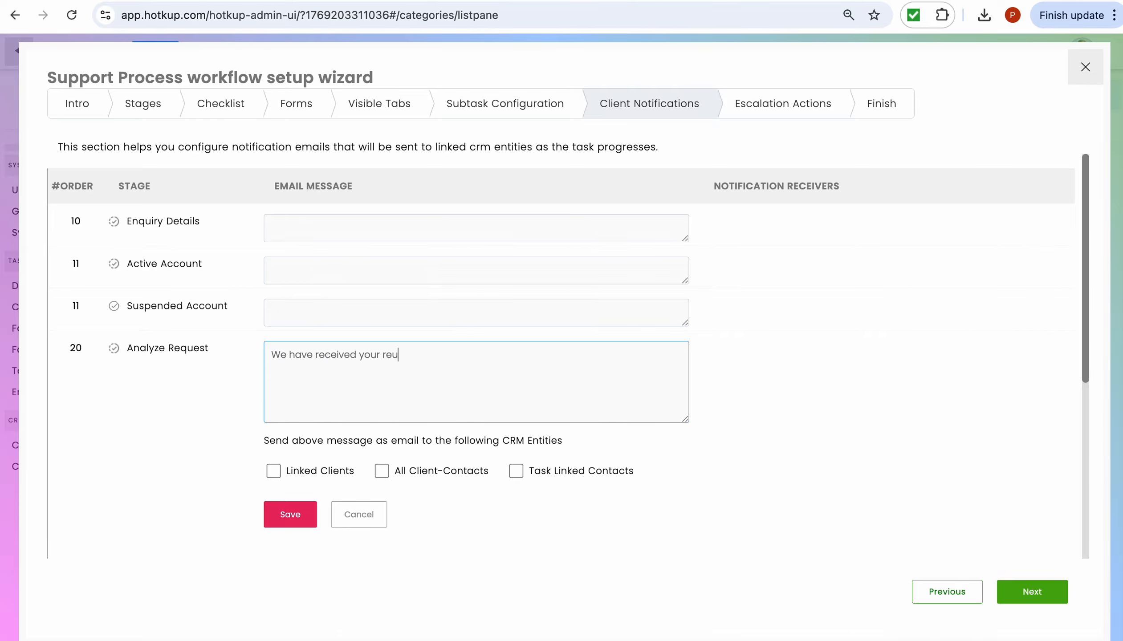
{"action": "key", "text": "BackSpace"}
{"action": "type", "text": "qyest"}
{"action": "key", "text": "BackSpace"}
{"action": "key", "text": "BackSpace"}
{"action": "key", "text": "BackSpace"}
{"action": "type", "text": "u"}
{"action": "key", "text": "BackSpace"}
{"action": "type", "text": "uest and the team is wo"}
{"action": "key", "text": "BackSpace"}
{"action": "key", "text": "BackSpace"}
{"action": "type", "text": "wok"}
{"action": "key", "text": "BackSpace"}
{"action": "type", "text": "rking n"}
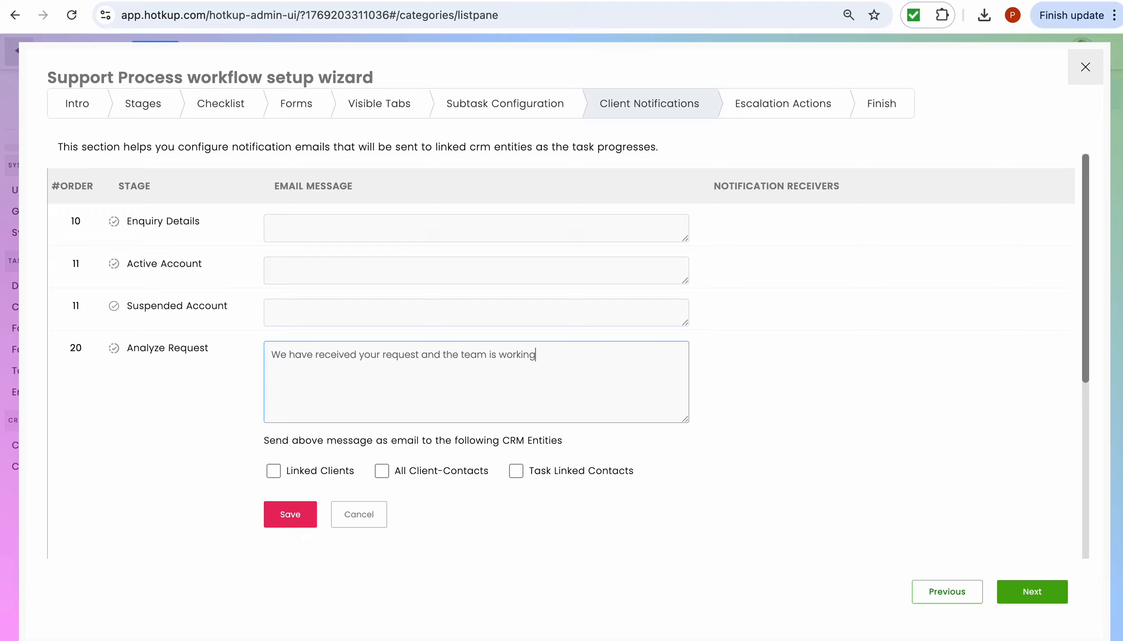
{"action": "key", "text": "BackSpace"}
{"action": "type", "text": "on it."}
{"action": "key", "text": "Return"}
{"action": "key", "text": "Return"}
{"action": "key", "text": "Return"}
{"action": "type", "text": "Team Bri"}
{"action": "type", "text": "llai"}
{"action": "type", "text": "ant"}
- Send it to Linked Clients, All Client-Contacts and Task Linked Contacts, and save
{"action": "left_click", "coordinate": [275, 472]}
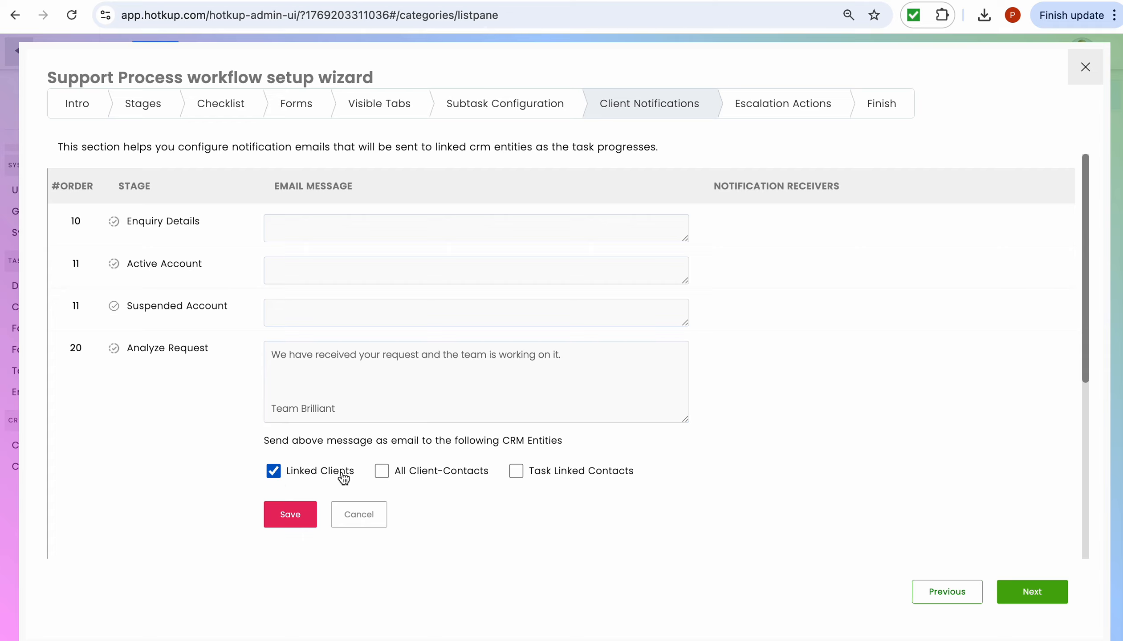
{"action": "left_click", "coordinate": [382, 471]}
{"action": "left_click", "coordinate": [520, 474]}
{"action": "left_click", "coordinate": [303, 511]}
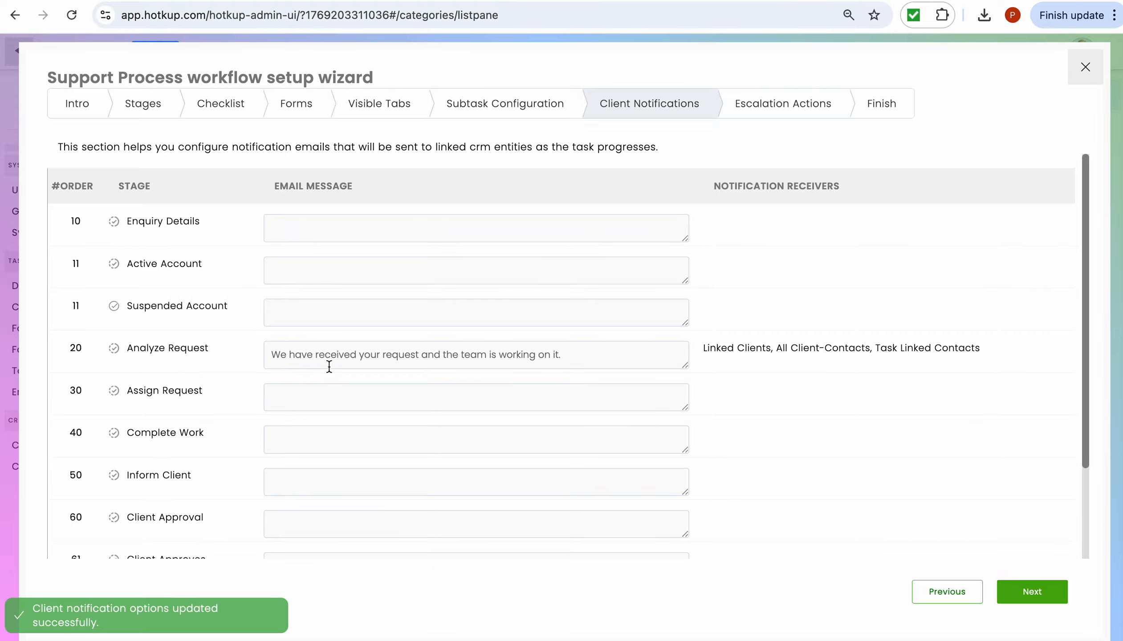
{"action": "scroll", "coordinate": [399, 362], "scroll_direction": "down", "scroll_amount": 2}
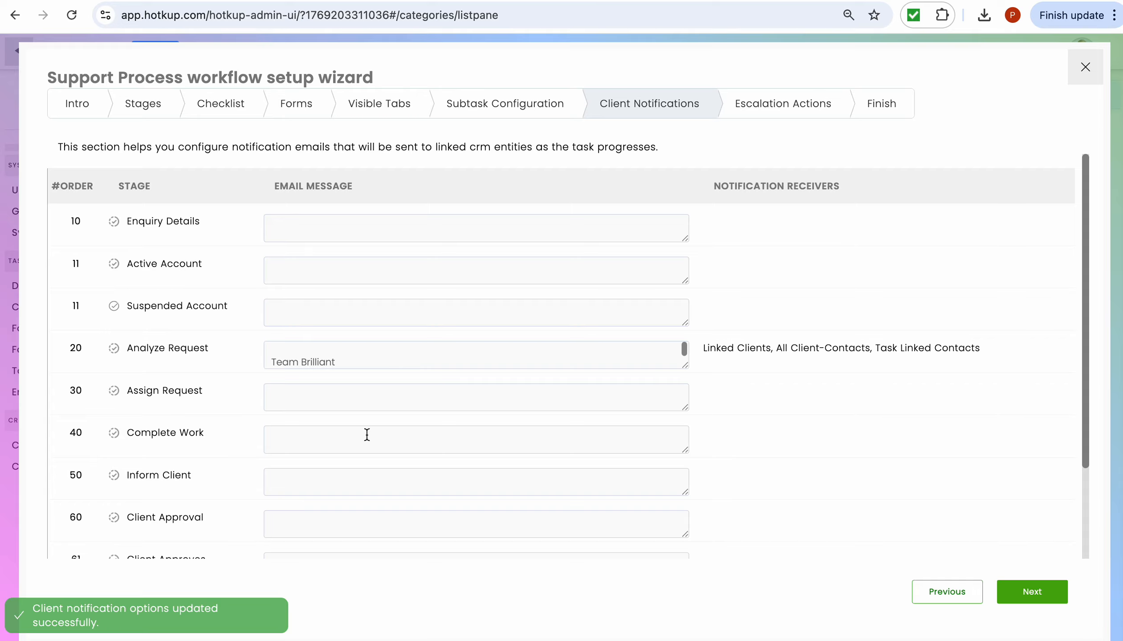
- Write the Inform Client email saying the request is completed and to contact us for further information
{"action": "left_click", "coordinate": [364, 480]}
{"action": "type", "text": "You "}
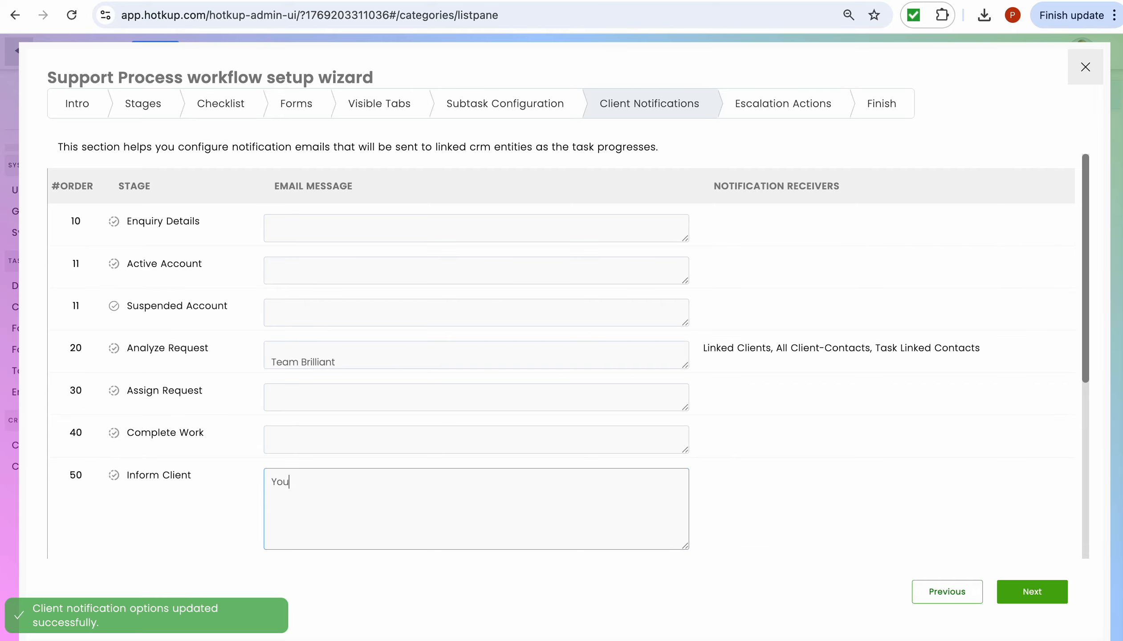
{"action": "type", "text": "r requested"}
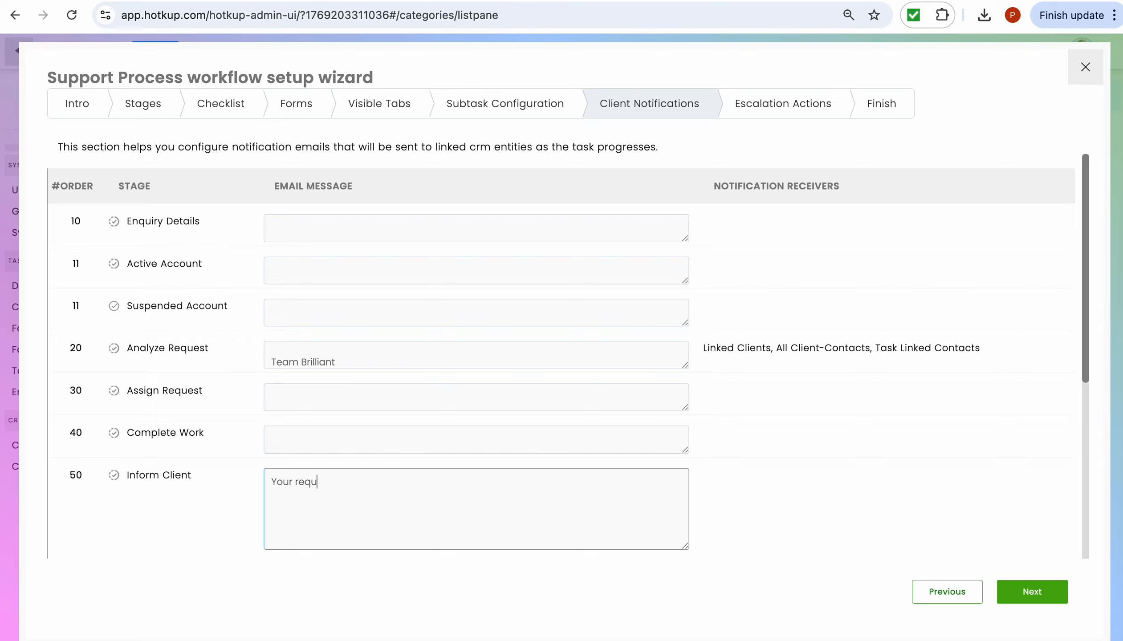
{"action": "type", "text": "ompleted. Please confirm i"}
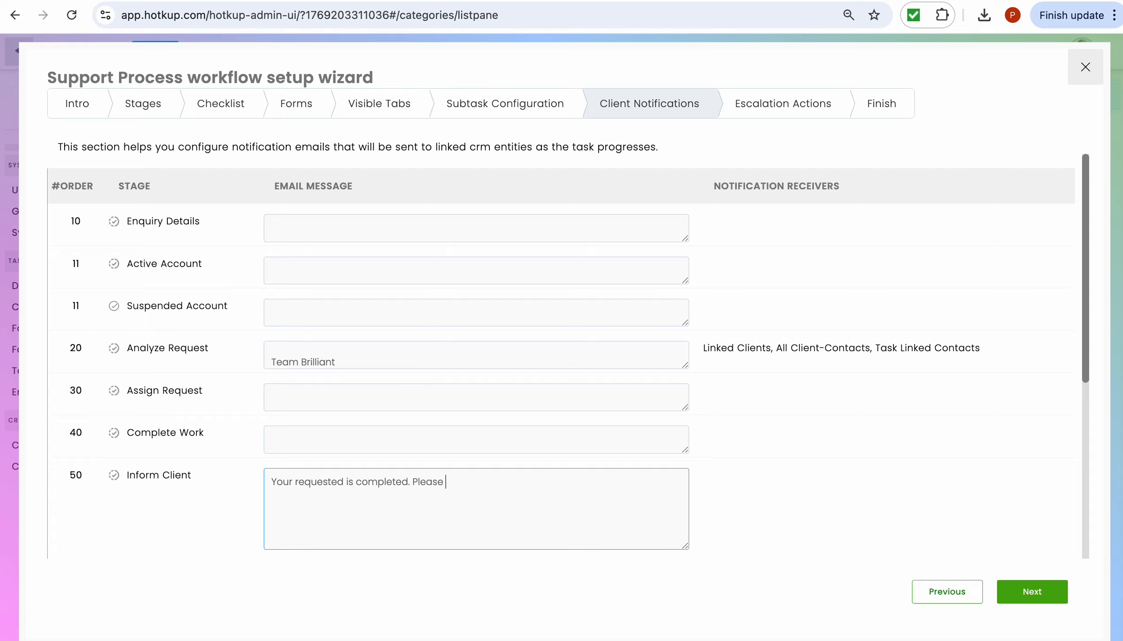
{"action": "key", "text": "BackSpace"}
{"action": "type", "text": "f"}
{"action": "key", "text": "BackSpace"}
{"action": "key", "text": "BackSpace"}
{"action": "key", "text": "BackSpace"}
{"action": "key", "text": "BackSpace"}
{"action": "type", "text": "tact u"}
{"action": "key", "text": "BackSpace"}
{"action": "key", "text": "BackSpace"}
{"action": "key", "text": "BackSpace"}
{"action": "key", "text": "BackSpace"}
{"action": "key", "text": "BackSpace"}
{"action": "key", "text": "BackSpace"}
{"action": "type", "text": "ntaas"}
{"action": "type", "text": " us in case of "}
{"action": "type", "text": "any n"}
{"action": "type", "text": "further "}
{"action": "type", "text": "in"}
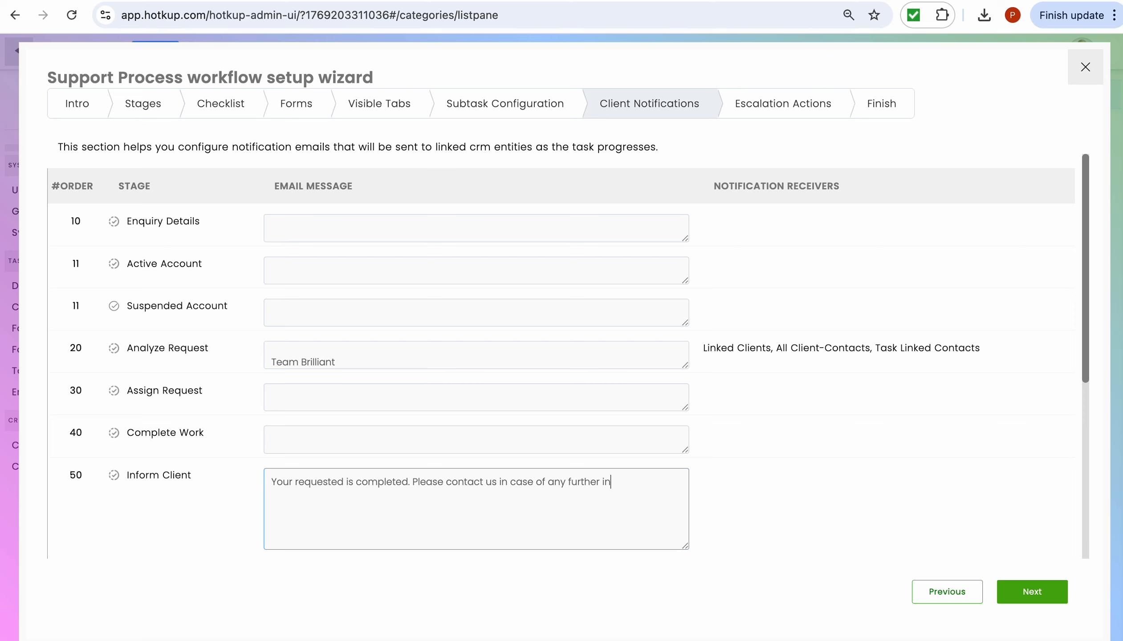
{"action": "type", "text": "o"}
{"action": "key", "text": "BackSpace"}
{"action": "key", "text": "BackSpace"}
{"action": "type", "text": "nformation"}
{"action": "type", "text": " requ"}
{"action": "type", "text": "ired."}
{"action": "key", "text": "Return"}
{"action": "key", "text": "Return"}
{"action": "type", "text": "Team"}
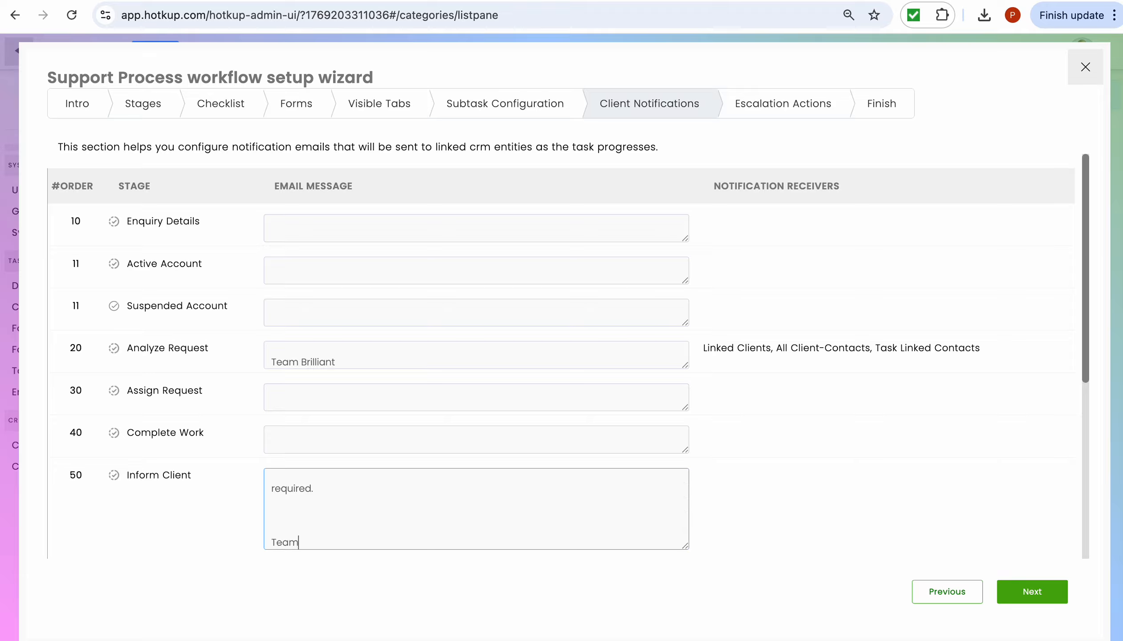
{"action": "type", "text": " Br"}
{"action": "type", "text": "ia"}
{"action": "type", "text": "lant"}
{"action": "key", "text": "BackSpace"}
- Send the Inform Client email to Linked Clients and All Client-Contacts, and save it
{"action": "scroll", "coordinate": [388, 471], "scroll_direction": "down", "scroll_amount": 1}
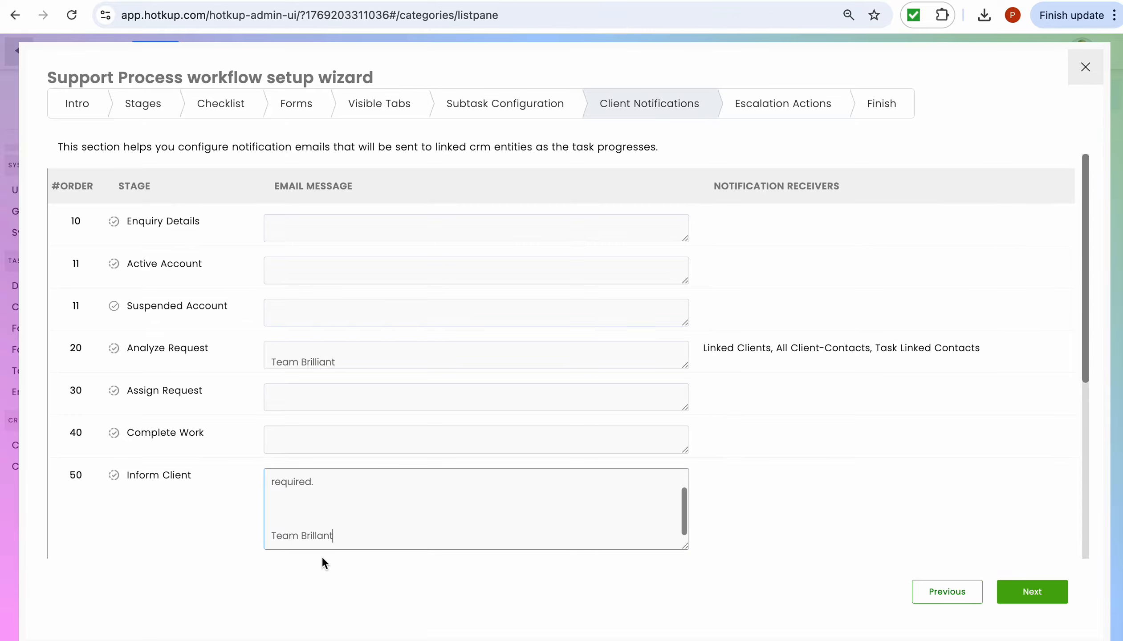
{"action": "scroll", "coordinate": [646, 426], "scroll_direction": "down", "scroll_amount": 1}
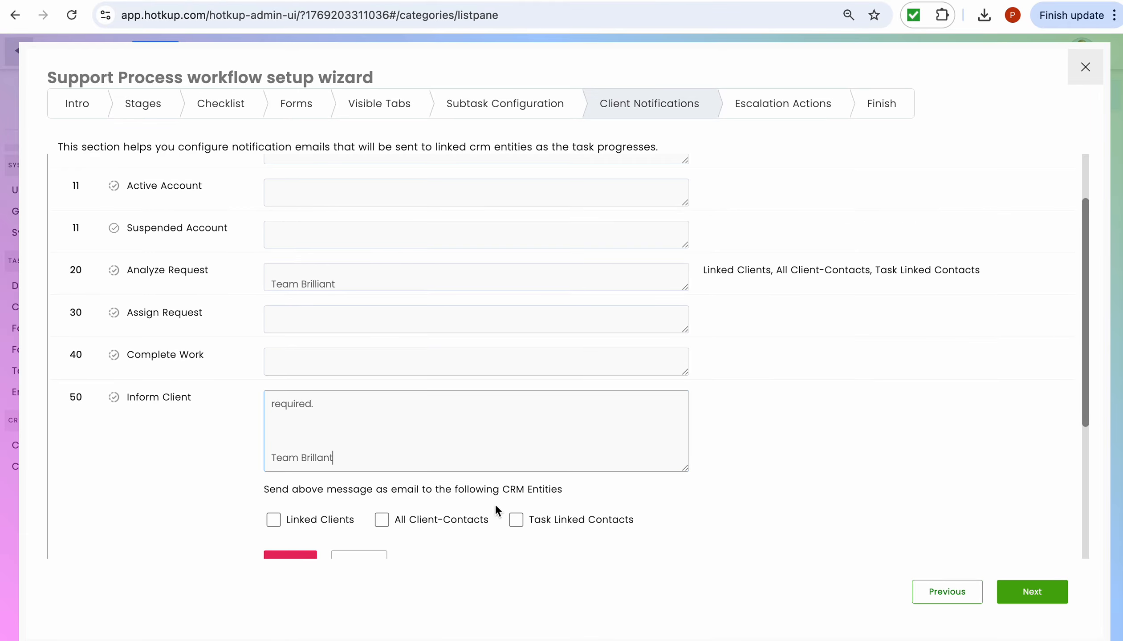
{"action": "left_click", "coordinate": [274, 519]}
{"action": "left_click", "coordinate": [382, 520]}
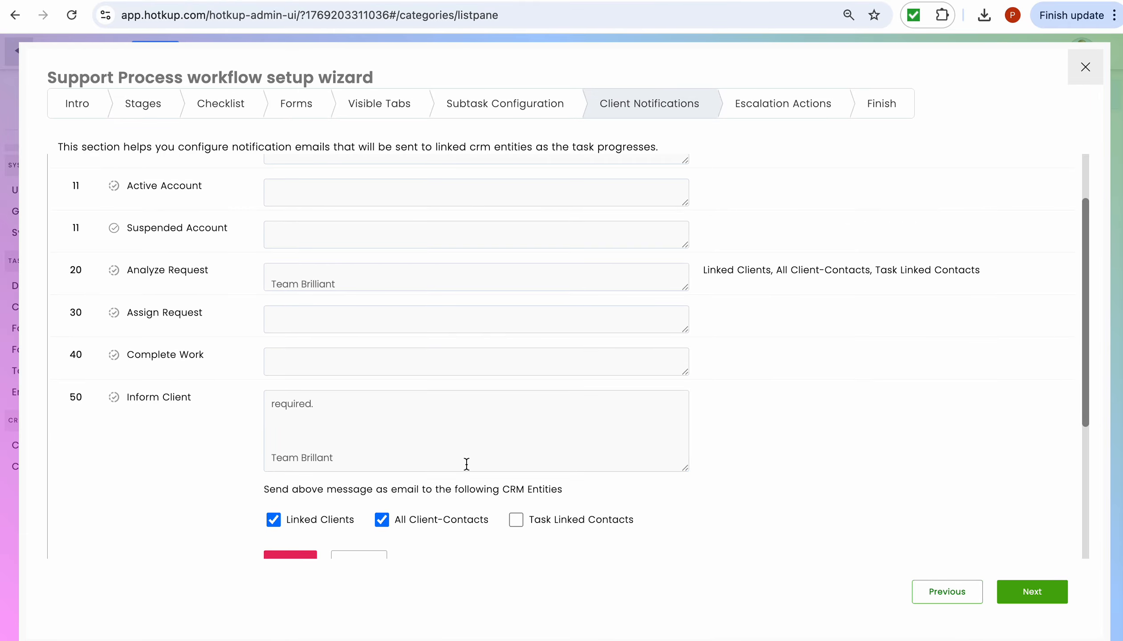
{"action": "scroll", "coordinate": [466, 464], "scroll_direction": "down", "scroll_amount": 3}
{"action": "left_click", "coordinate": [290, 384]}
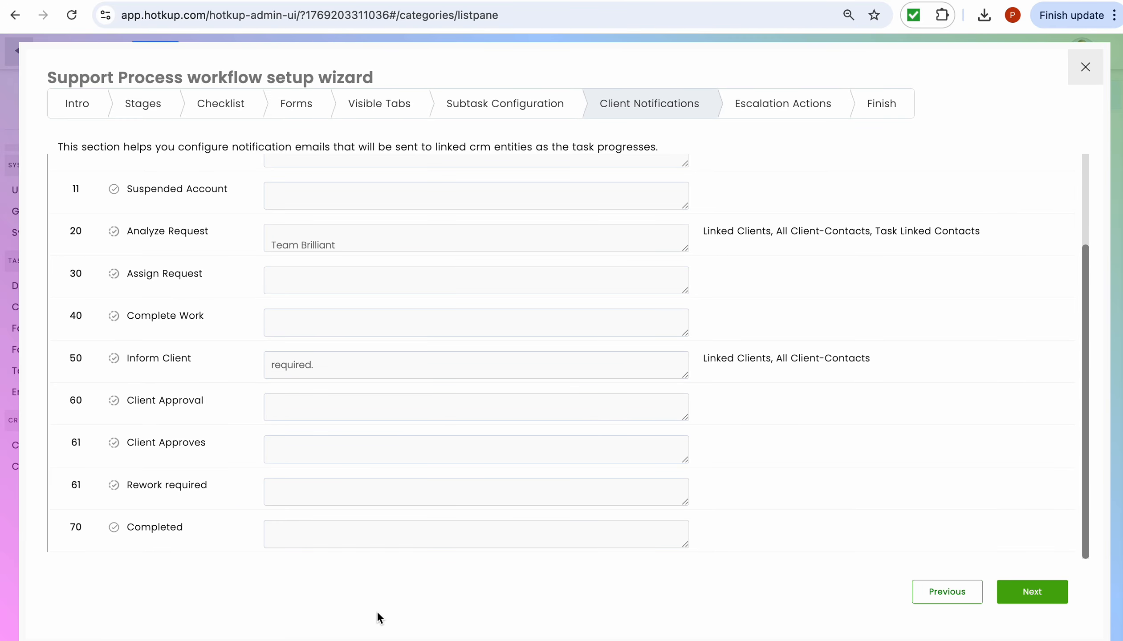
- Recheck the Analyze Request message unchanged and go to the Escalation Actions step
{"action": "scroll", "coordinate": [490, 385], "scroll_direction": "up", "scroll_amount": 1}
{"action": "scroll", "coordinate": [490, 386], "scroll_direction": "up", "scroll_amount": 4}
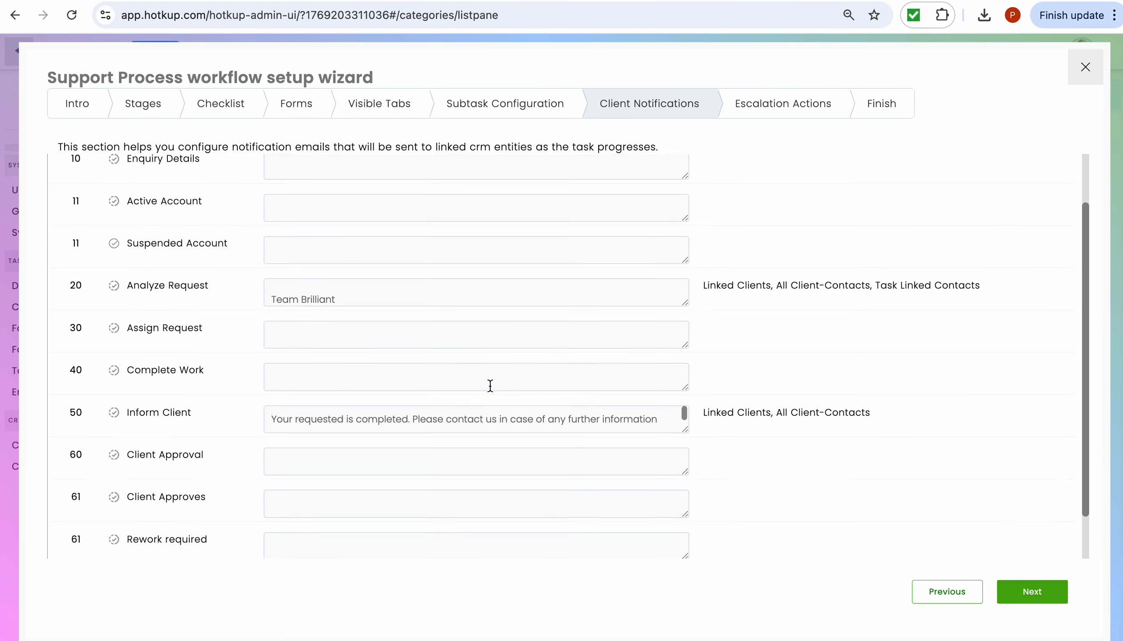
{"action": "left_click", "coordinate": [489, 363]}
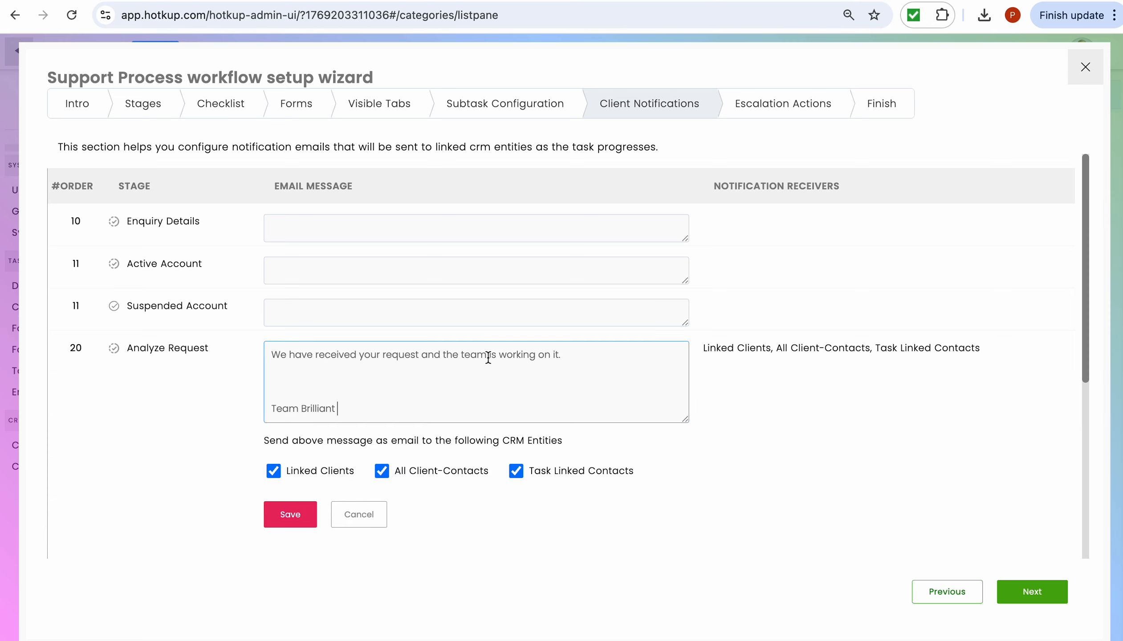
{"action": "left_click", "coordinate": [777, 324]}
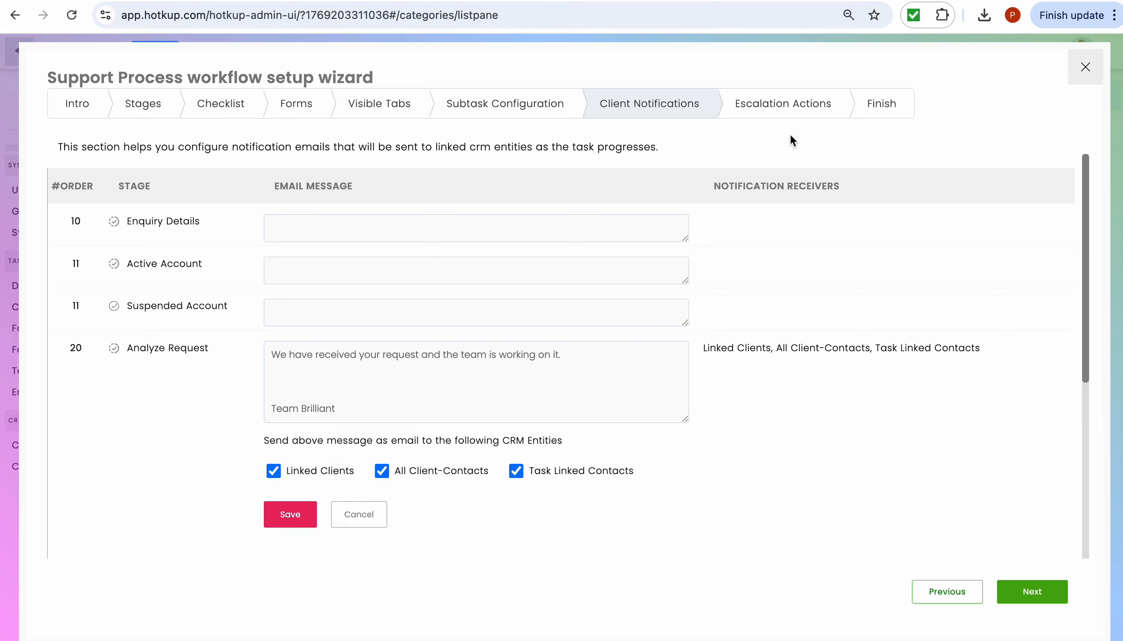
{"action": "left_click", "coordinate": [799, 104]}
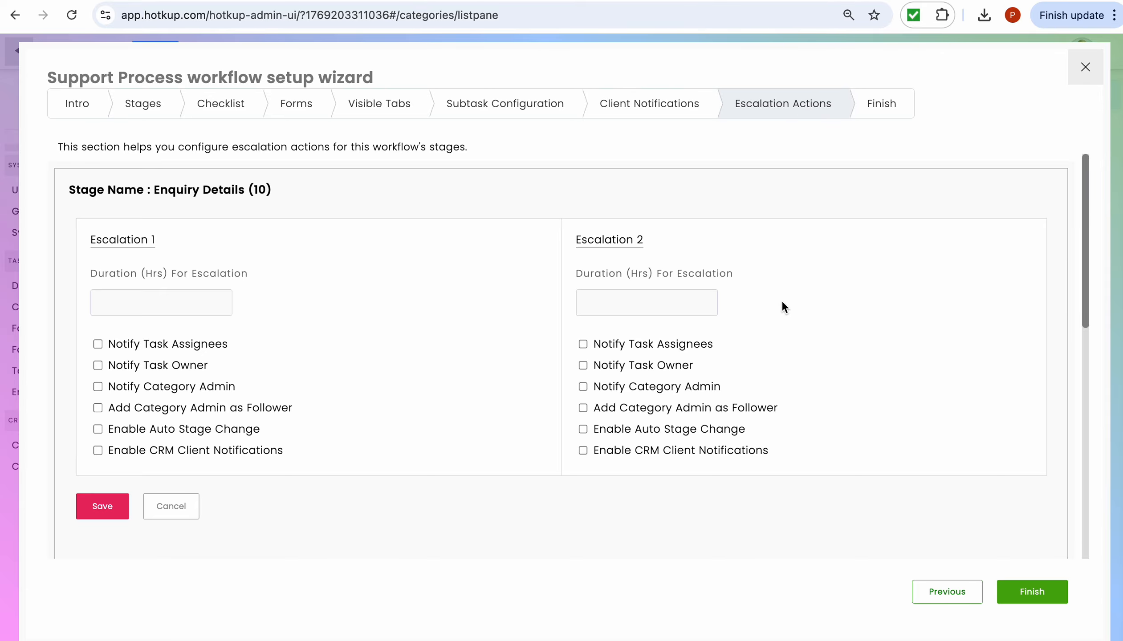
- Set the first Enquiry Details escalation to 24 hours, notifying the task owner
{"action": "scroll", "coordinate": [782, 300], "scroll_direction": "down", "scroll_amount": 1}
{"action": "left_click", "coordinate": [200, 271]}
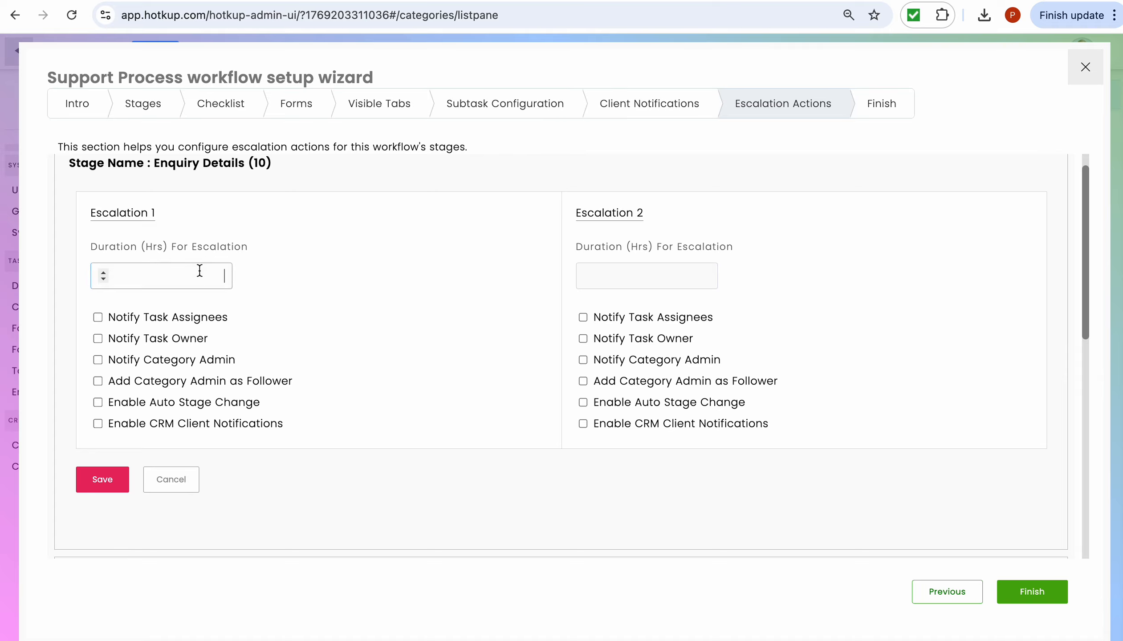
{"action": "type", "text": "24"}
{"action": "left_click", "coordinate": [98, 339]}
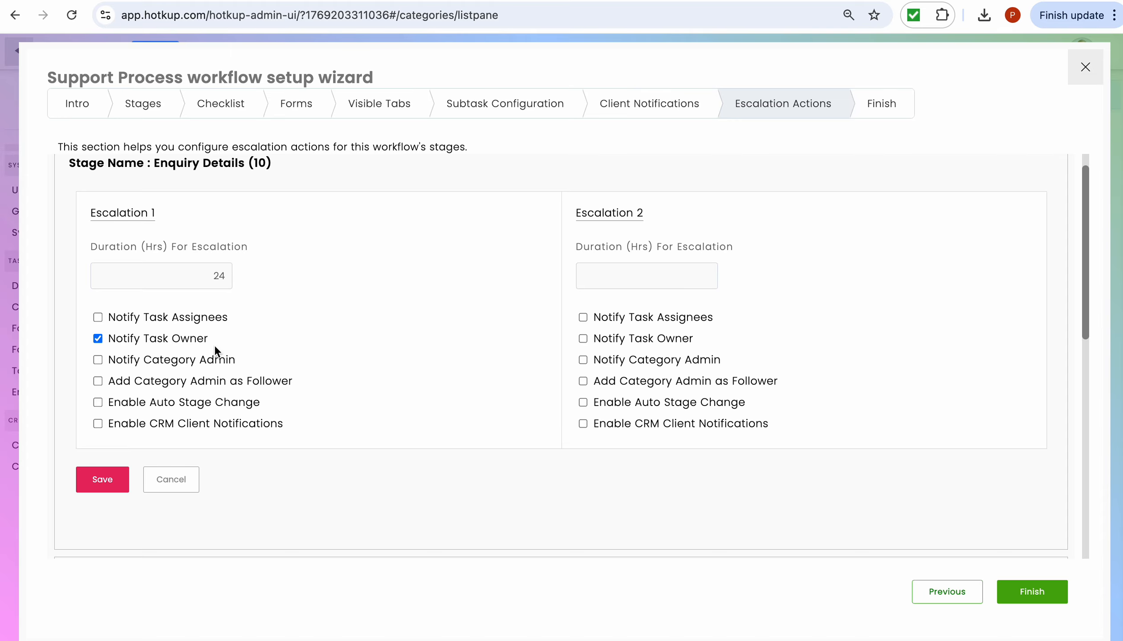
- Set the second escalation to 48 hours, notifying the category admin without adding them as follower
{"action": "left_click", "coordinate": [586, 276]}
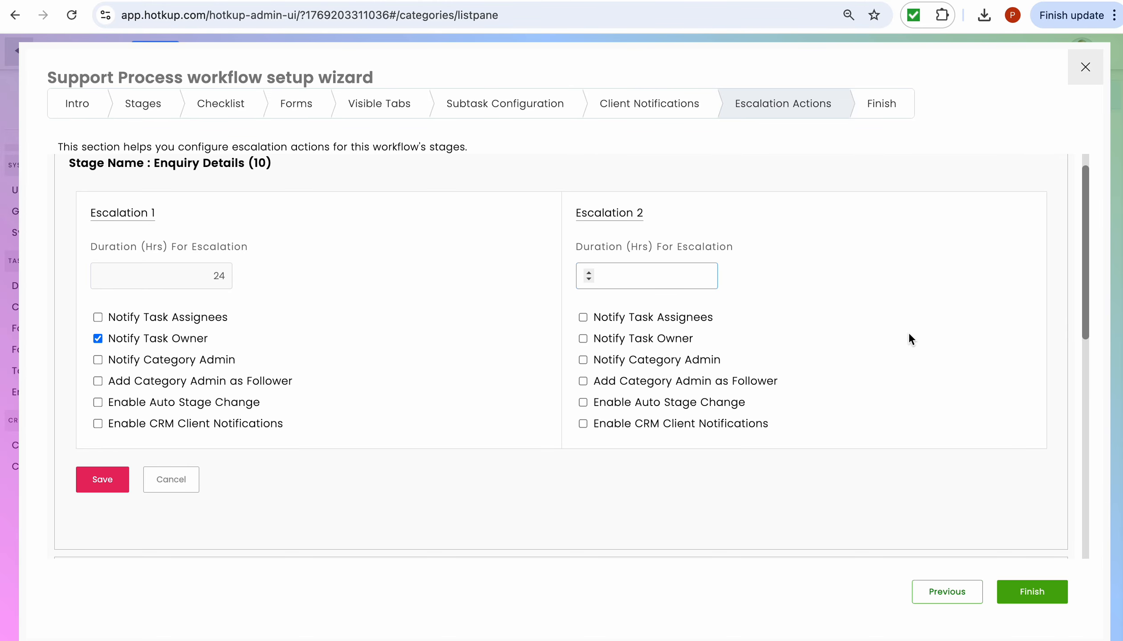
{"action": "type", "text": "48"}
{"action": "scroll", "coordinate": [913, 409], "scroll_direction": "down", "scroll_amount": 1}
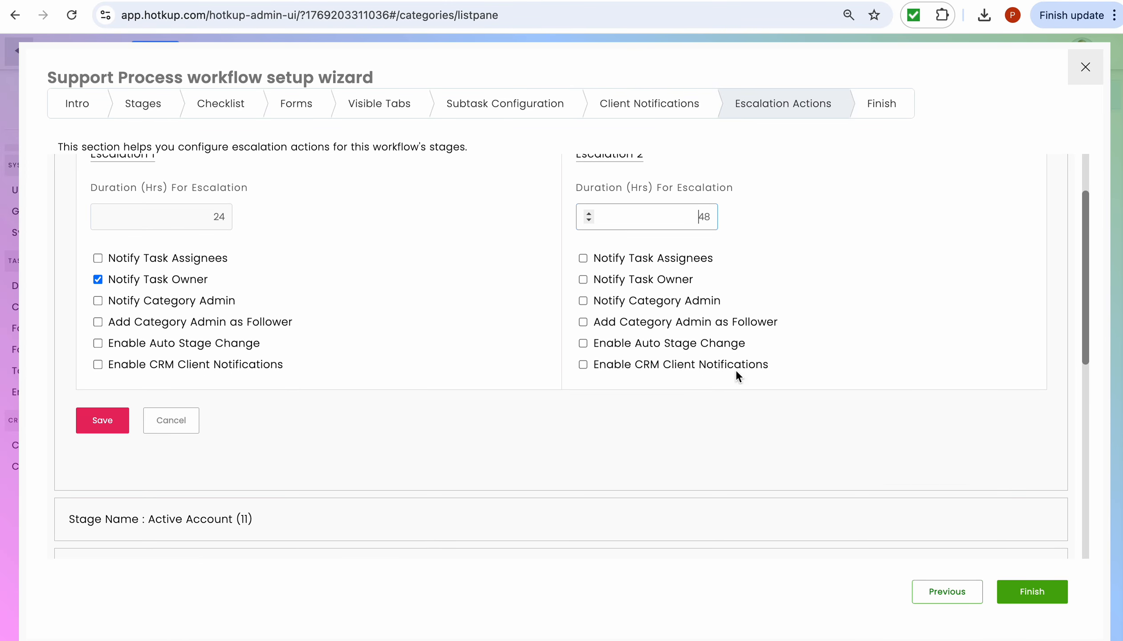
{"action": "left_click", "coordinate": [582, 322]}
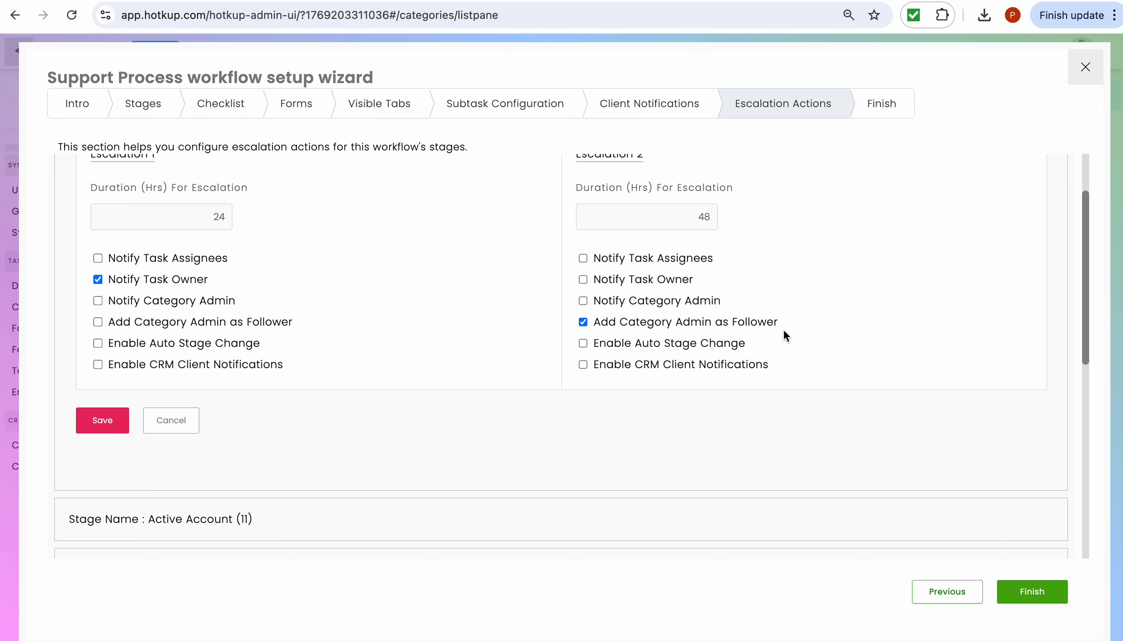
{"action": "left_click", "coordinate": [583, 321]}
- Save the Enquiry Details escalation settings and review the stage list
{"action": "scroll", "coordinate": [742, 305], "scroll_direction": "down", "scroll_amount": 1}
{"action": "scroll", "coordinate": [742, 305], "scroll_direction": "up", "scroll_amount": 3}
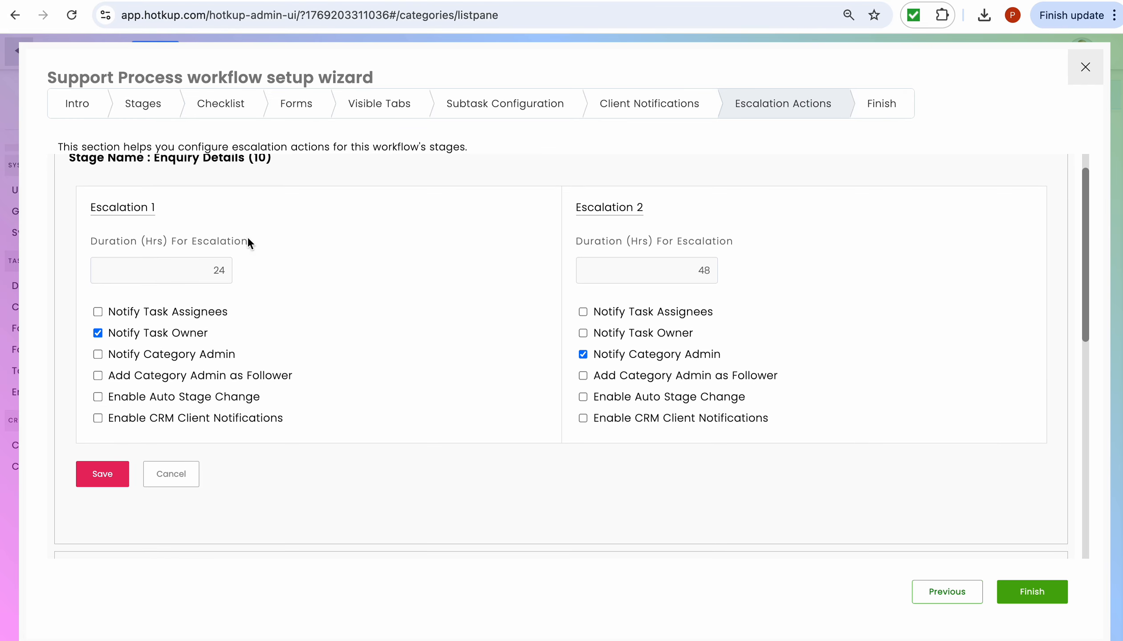
{"action": "scroll", "coordinate": [338, 315], "scroll_direction": "down", "scroll_amount": 1}
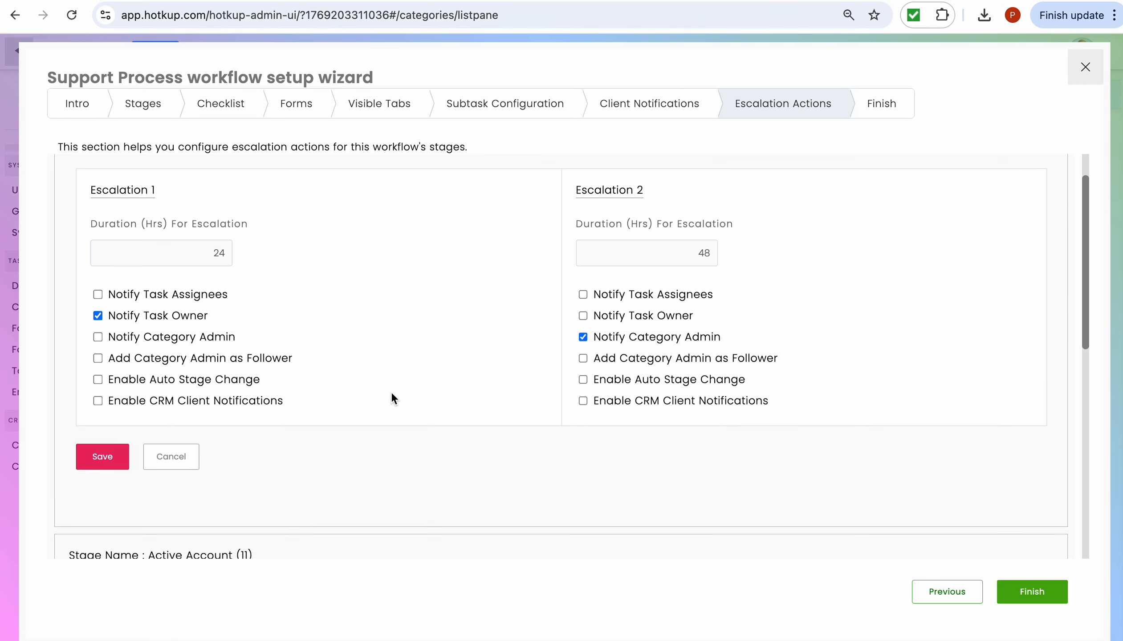
{"action": "scroll", "coordinate": [392, 394], "scroll_direction": "down", "scroll_amount": 3}
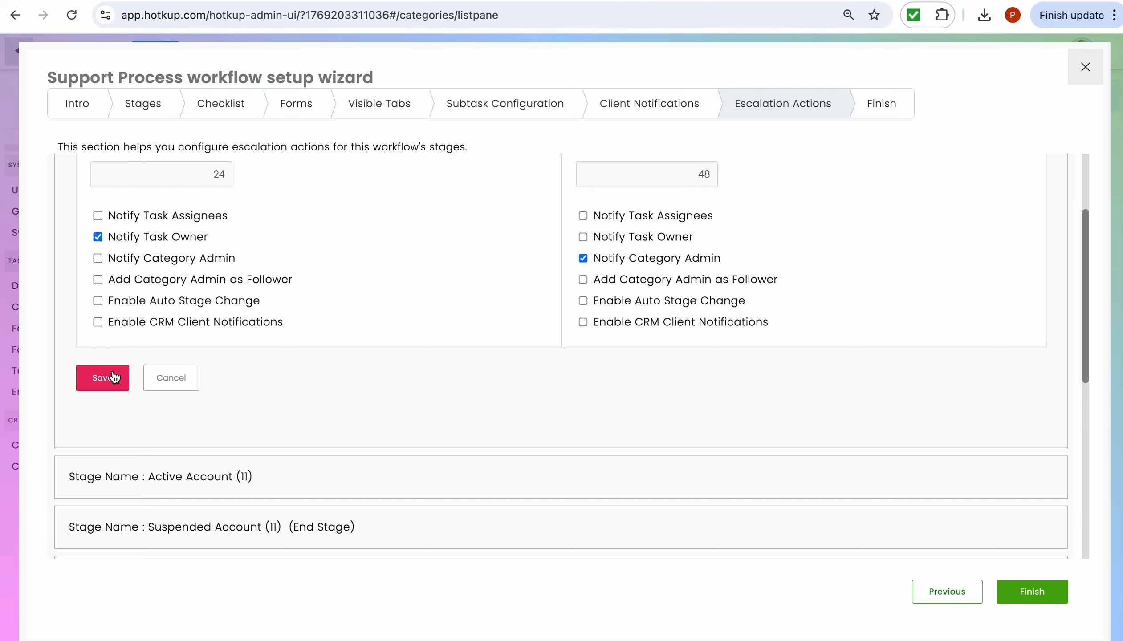
{"action": "left_click", "coordinate": [114, 377]}
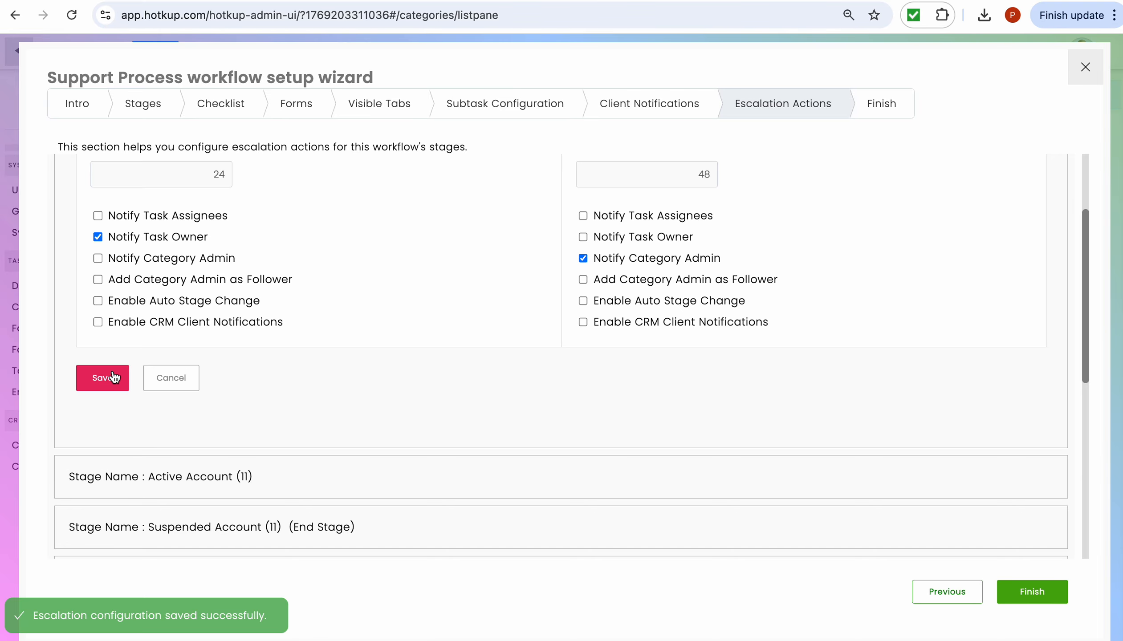
{"action": "scroll", "coordinate": [317, 357], "scroll_direction": "down", "scroll_amount": 10}
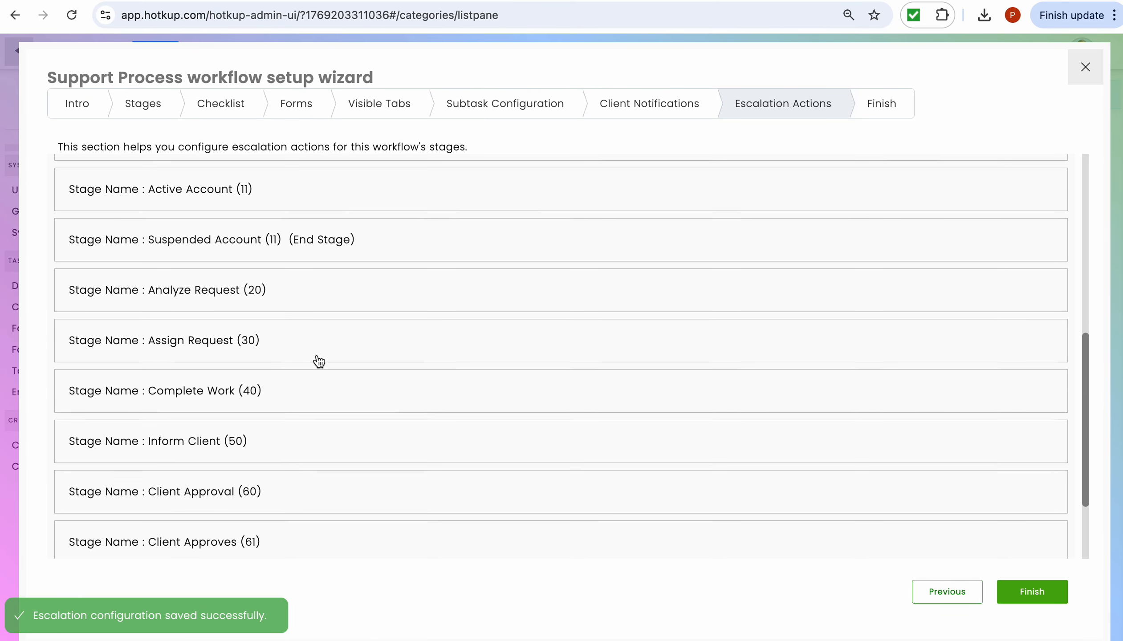
{"action": "scroll", "coordinate": [319, 361], "scroll_direction": "up", "scroll_amount": 3}
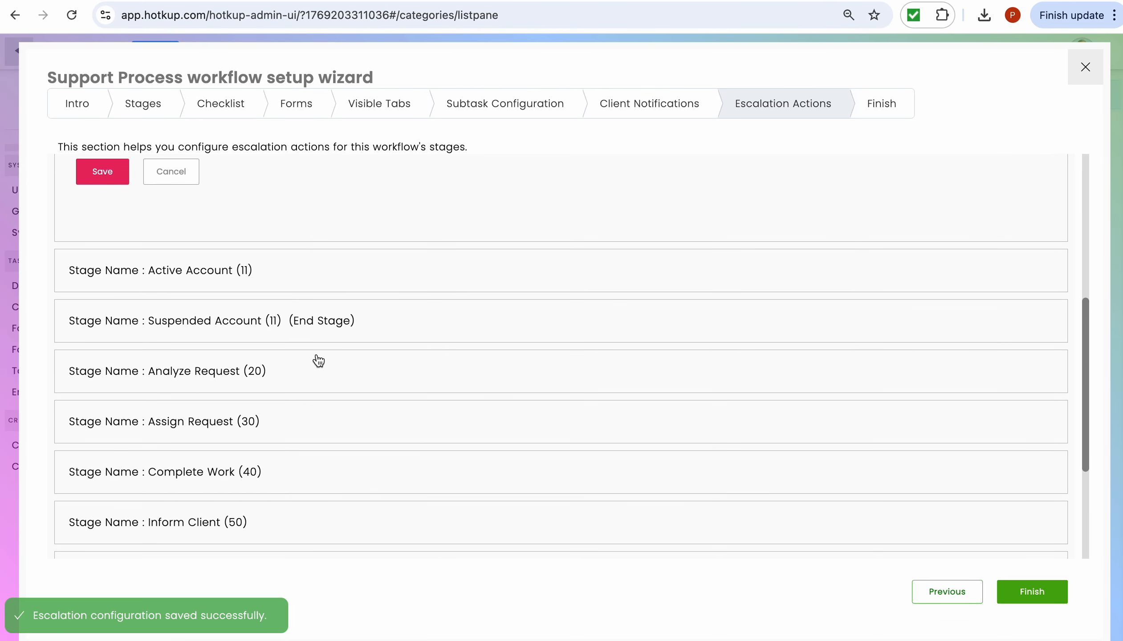
- Expand Complete Work and set its first escalation to 96 hours, notifying assignees and owner
{"action": "left_click", "coordinate": [213, 472]}
{"action": "left_click", "coordinate": [197, 243]}
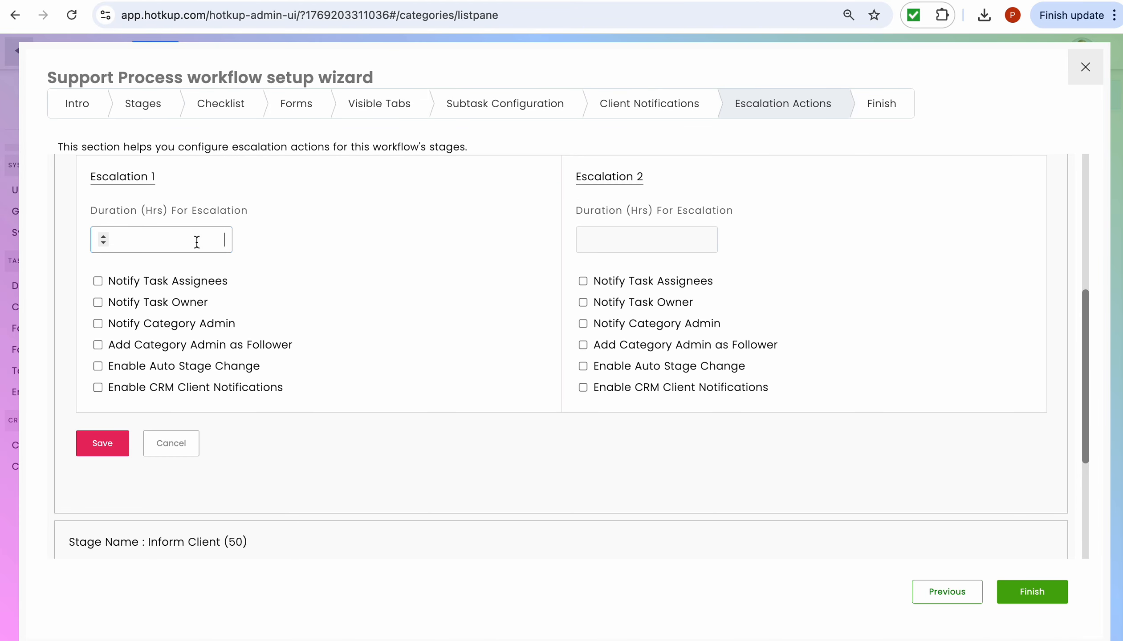
{"action": "type", "text": "96"}
{"action": "left_click", "coordinate": [98, 282]}
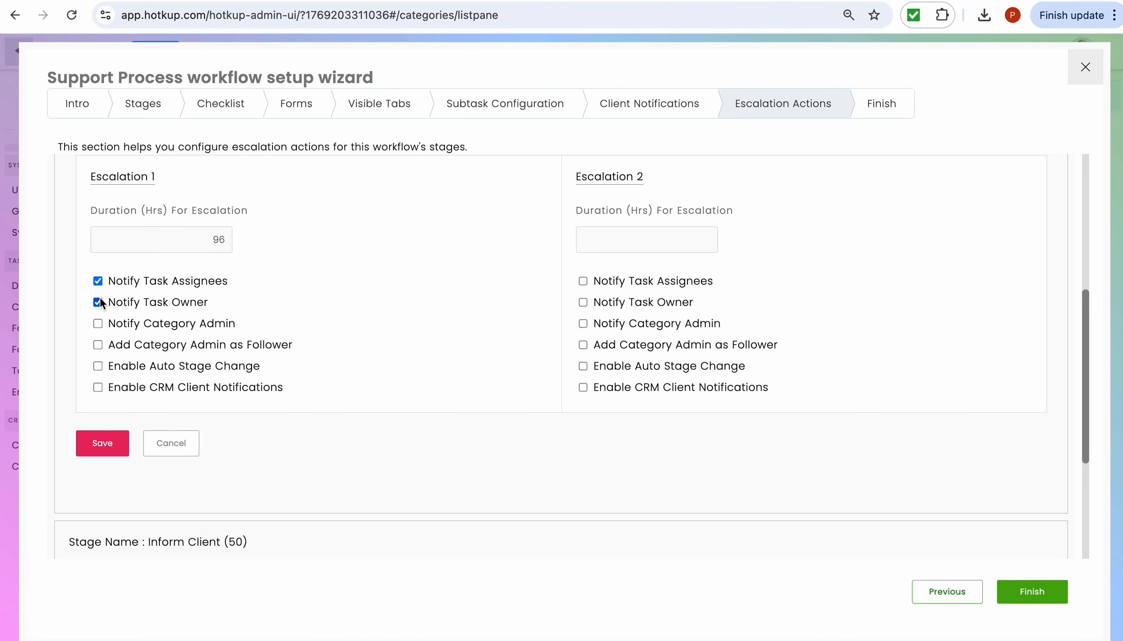
- Set the second escalation to 128 hours, adding the category admin as follower, and save
{"action": "left_click", "coordinate": [646, 243]}
{"action": "type", "text": "128"}
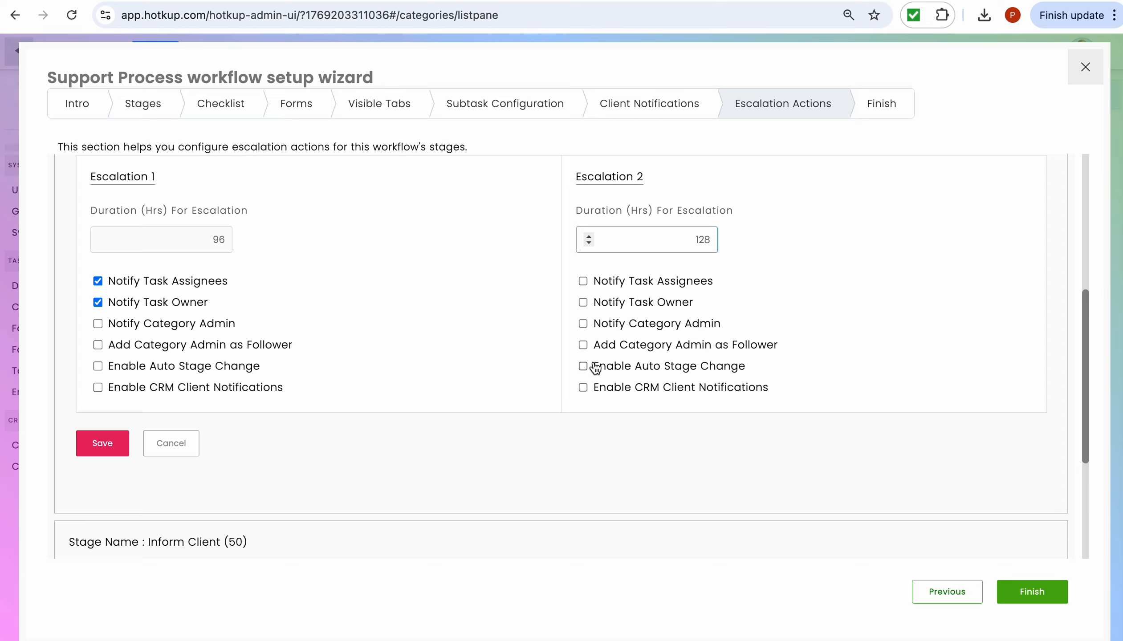
{"action": "left_click", "coordinate": [583, 345]}
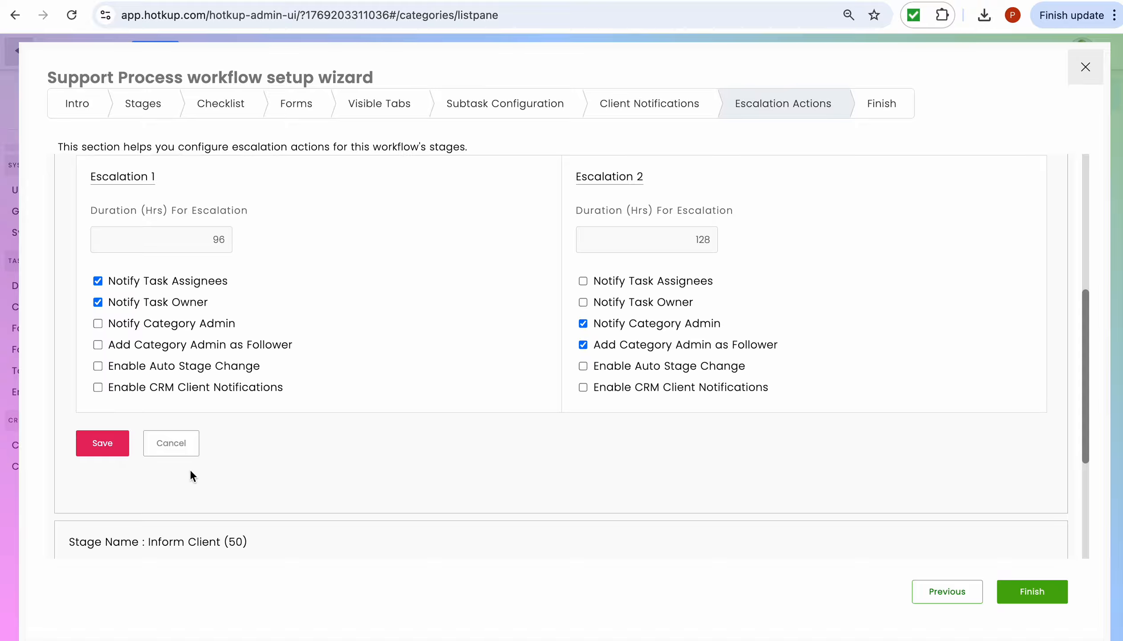
{"action": "left_click", "coordinate": [102, 446]}
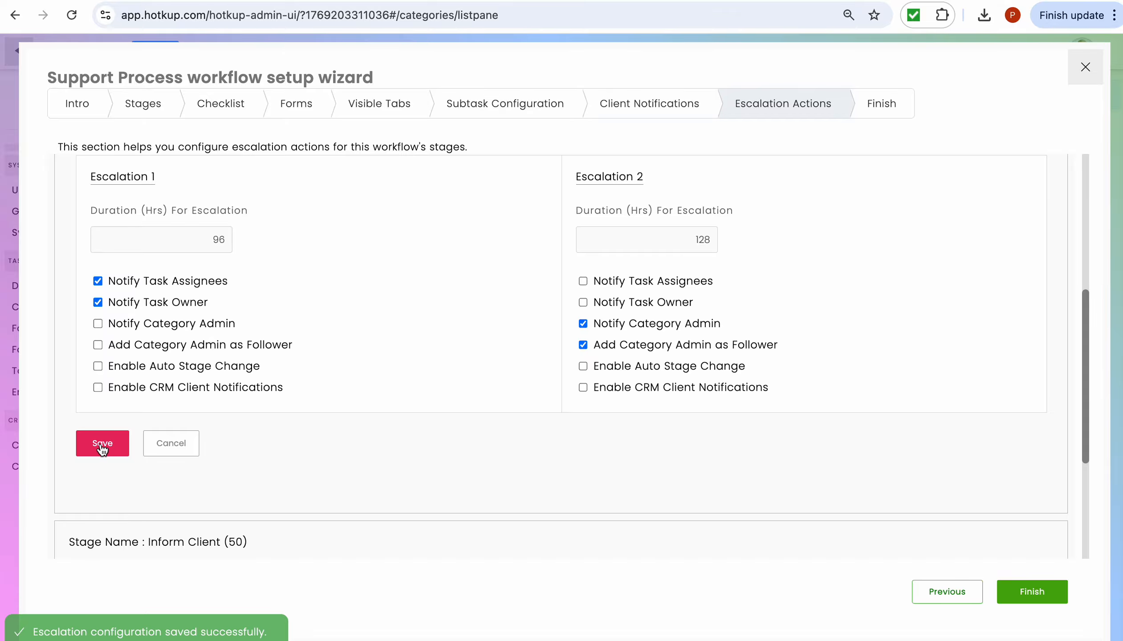
- Leave the admin wizard and start a new task from the Support Work > Support Process workflow
{"action": "left_click", "coordinate": [1086, 67]}
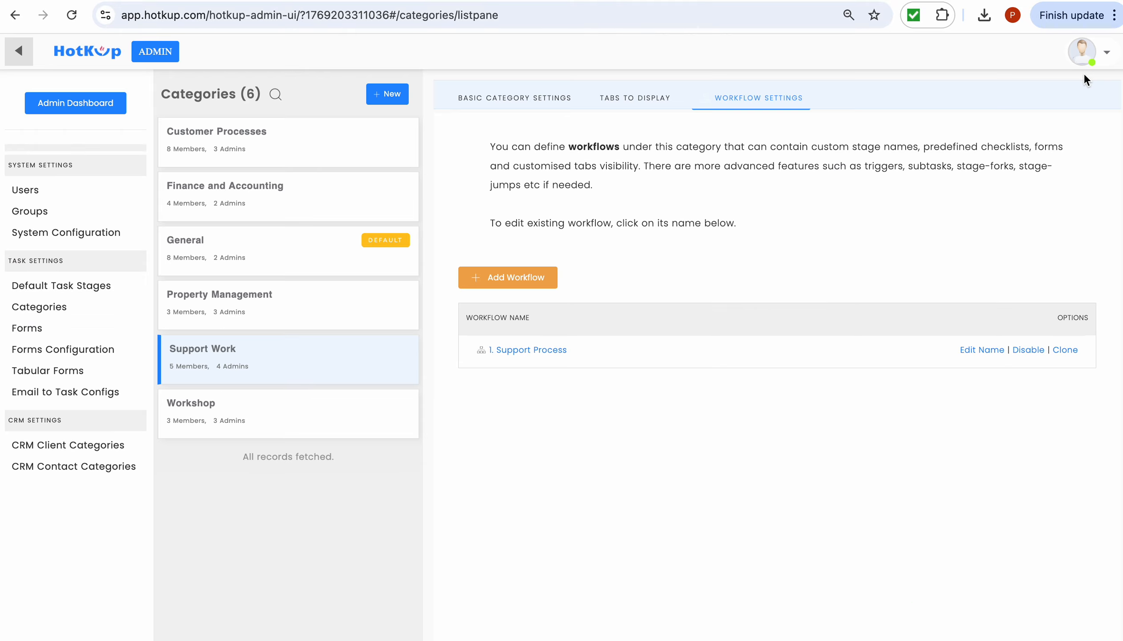
{"action": "left_click", "coordinate": [16, 56]}
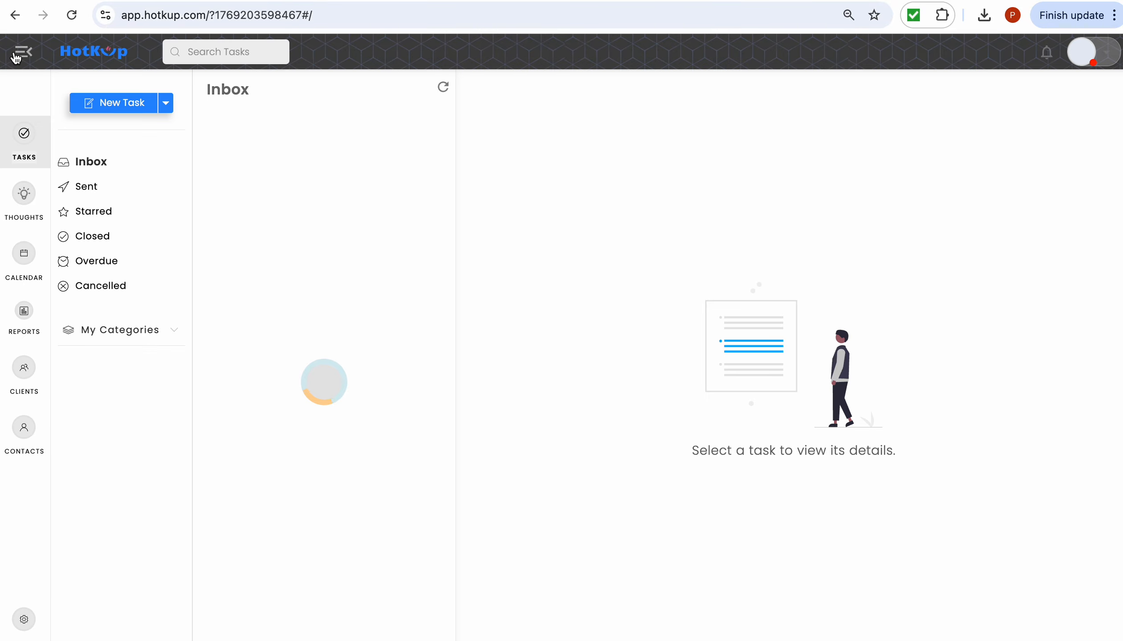
{"action": "left_click", "coordinate": [165, 103]}
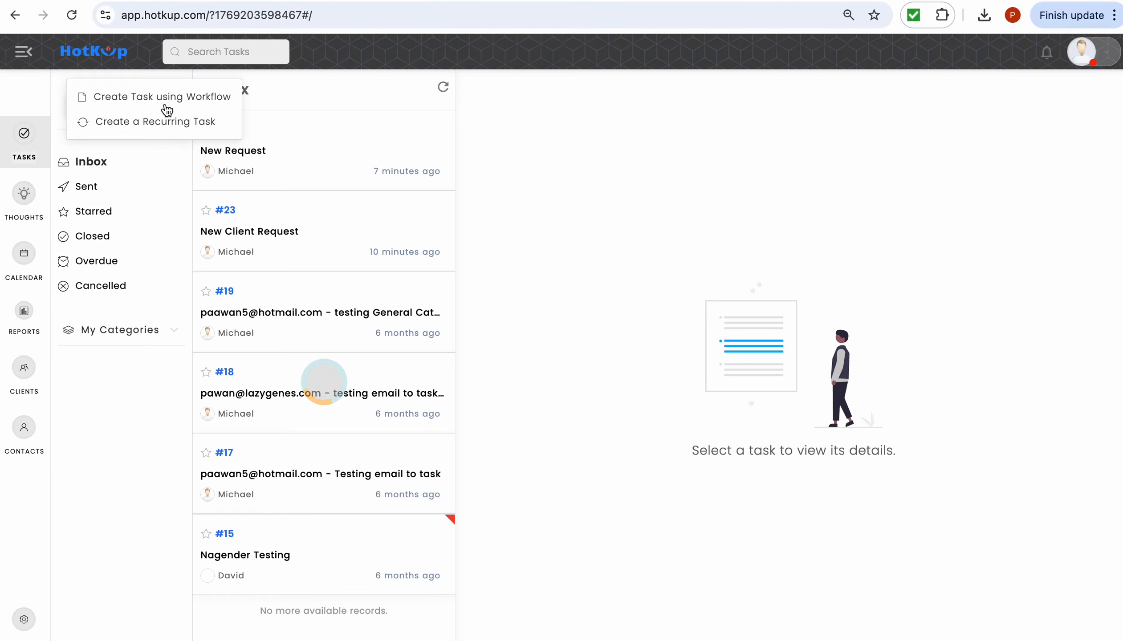
{"action": "left_click", "coordinate": [164, 105]}
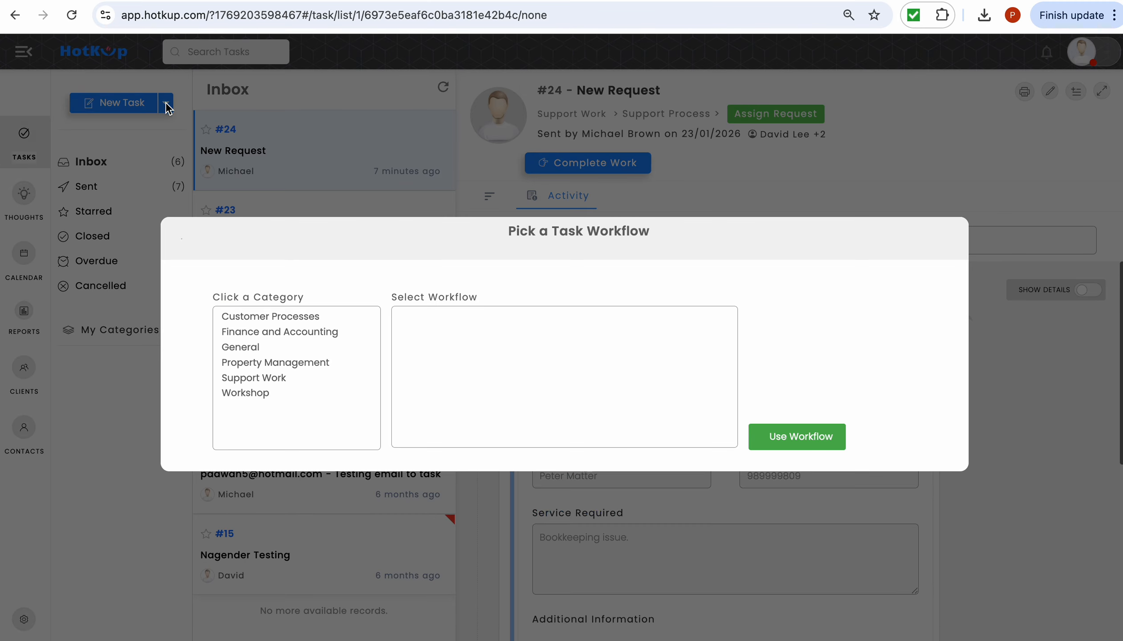
{"action": "left_click", "coordinate": [271, 383]}
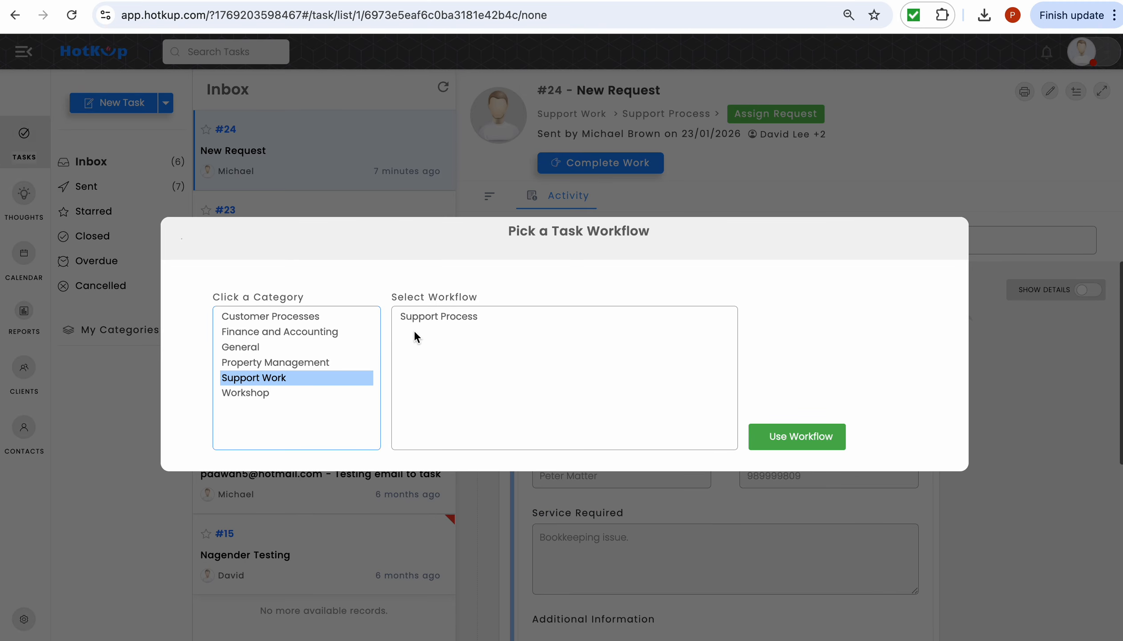
{"action": "left_click", "coordinate": [420, 317]}
{"action": "left_click", "coordinate": [786, 437]}
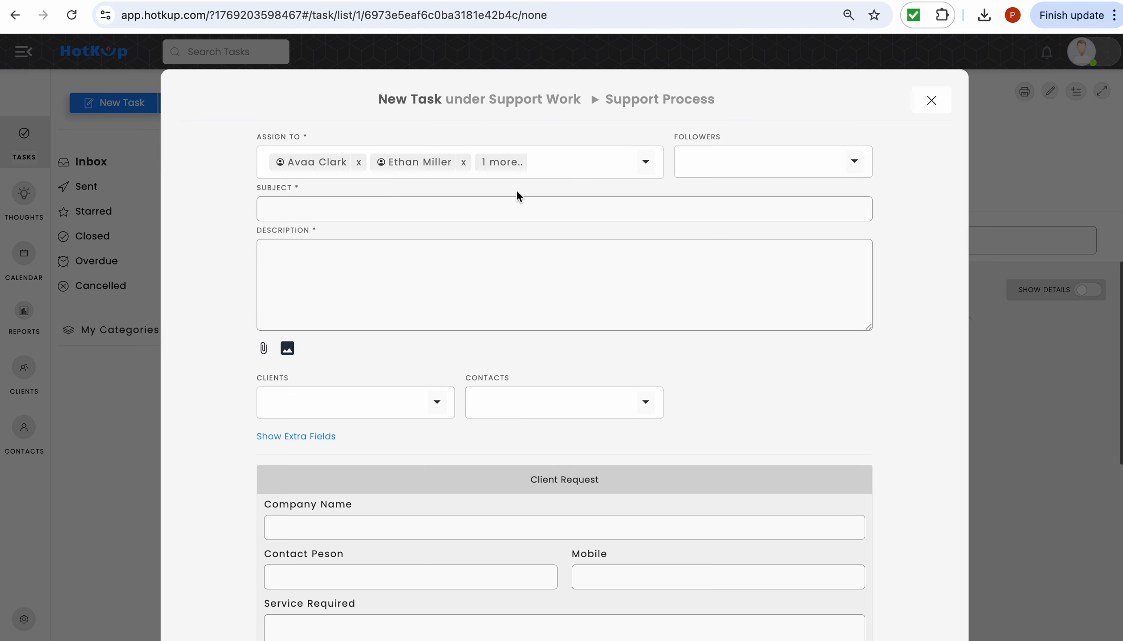
- Enter subject 'New Request from Air Botswana' and description 'Air Botswana'
{"action": "left_click", "coordinate": [528, 209]}
{"action": "type", "text": "New Request from Air Bots"}
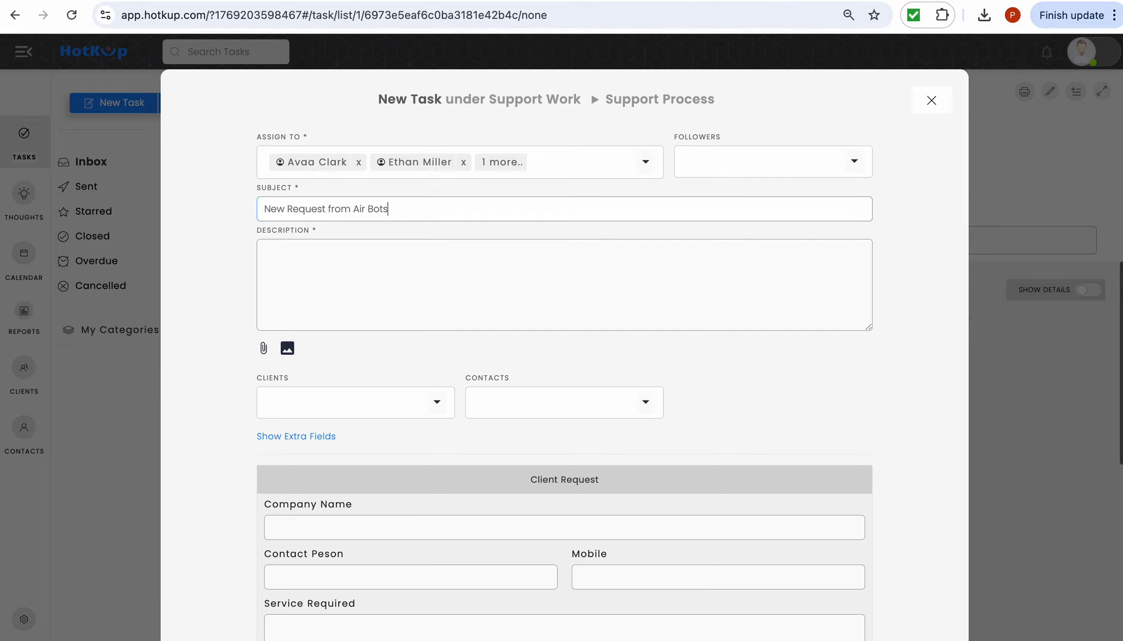
{"action": "type", "text": "wana"}
{"action": "left_click", "coordinate": [499, 267]}
{"action": "type", "text": "Air Botswana"}
{"action": "scroll", "coordinate": [414, 165], "scroll_direction": "down", "scroll_amount": 5}
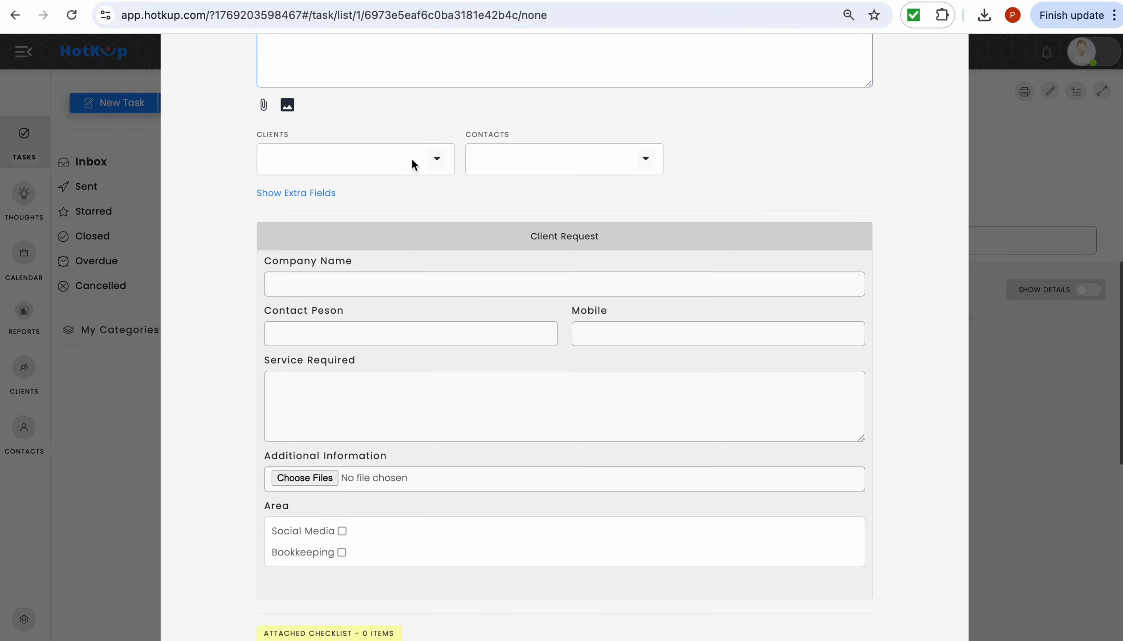
- Fill in company Air Botswana, the contact's name, service 'Social Media post issue.', area Social Media, and send
{"action": "left_click", "coordinate": [432, 284]}
{"action": "type", "text": "A"}
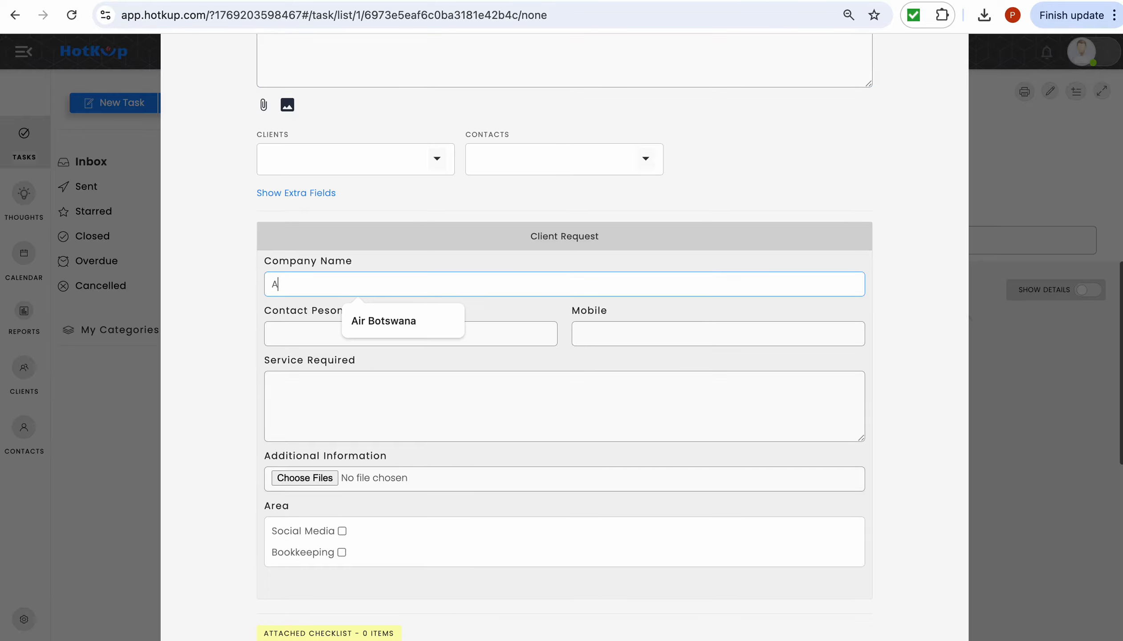
{"action": "type", "text": "ir Botswana"}
{"action": "left_click", "coordinate": [317, 342]}
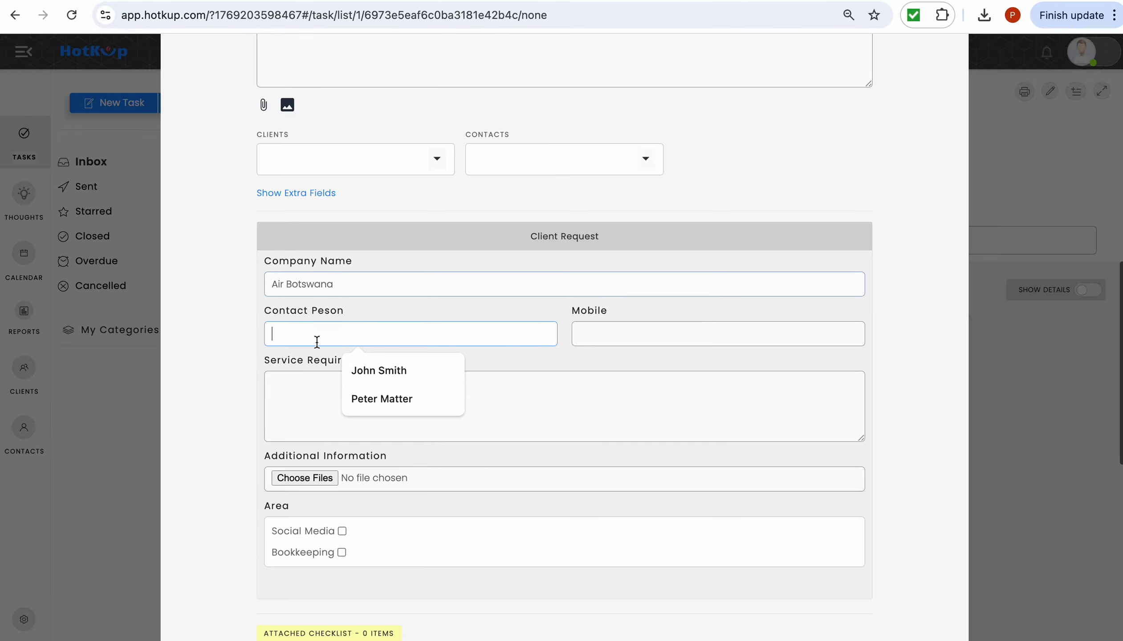
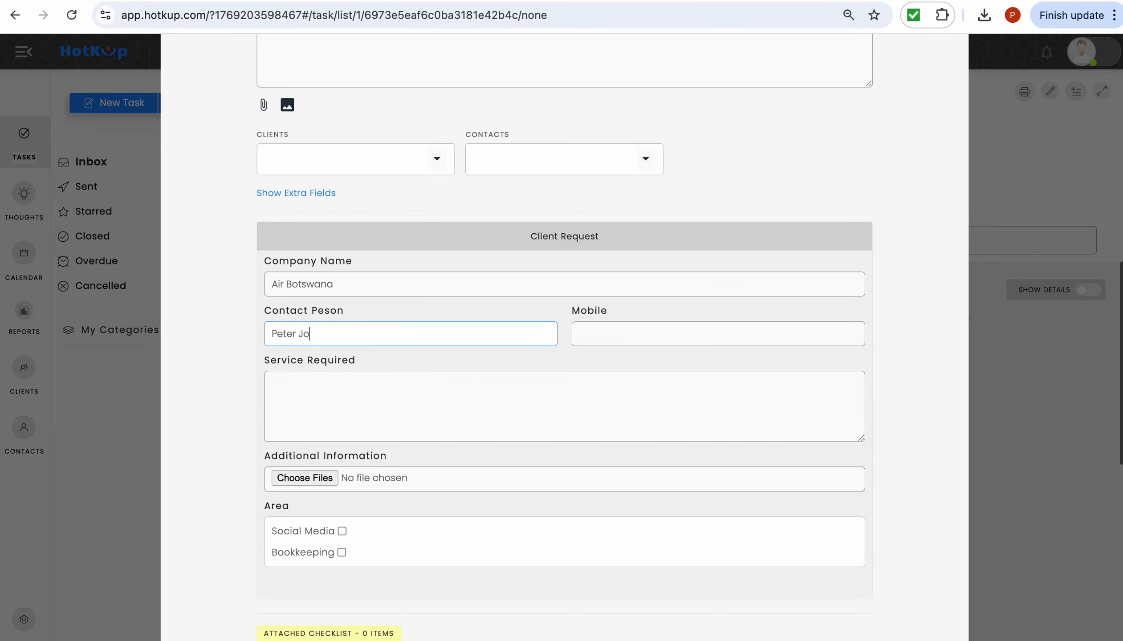
{"action": "left_click", "coordinate": [297, 400]}
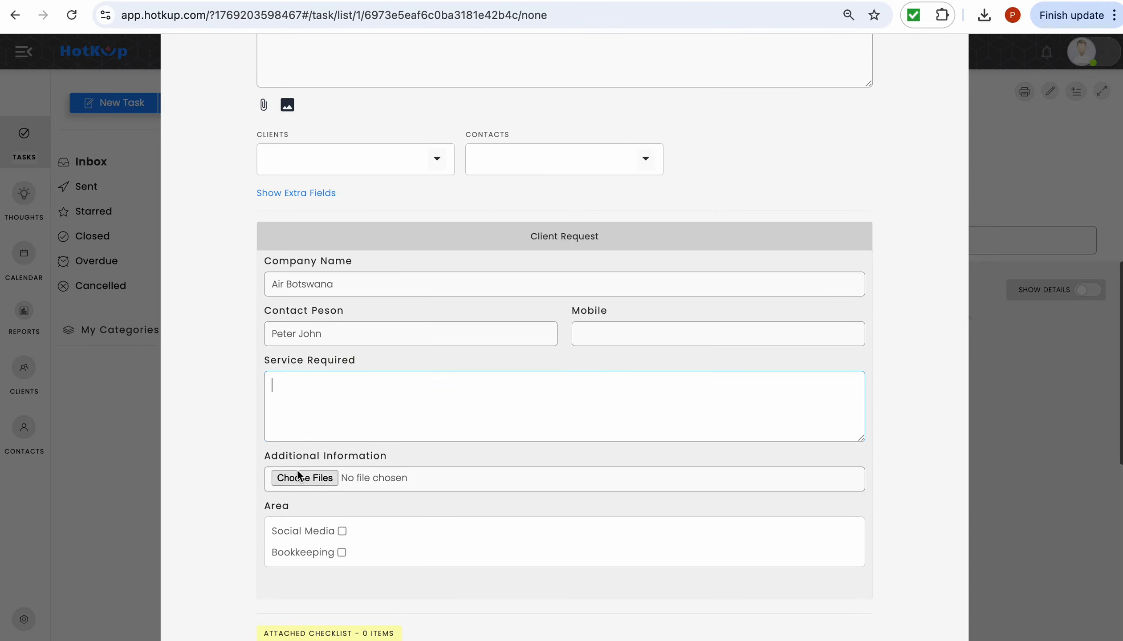
{"action": "type", "text": "Socia"}
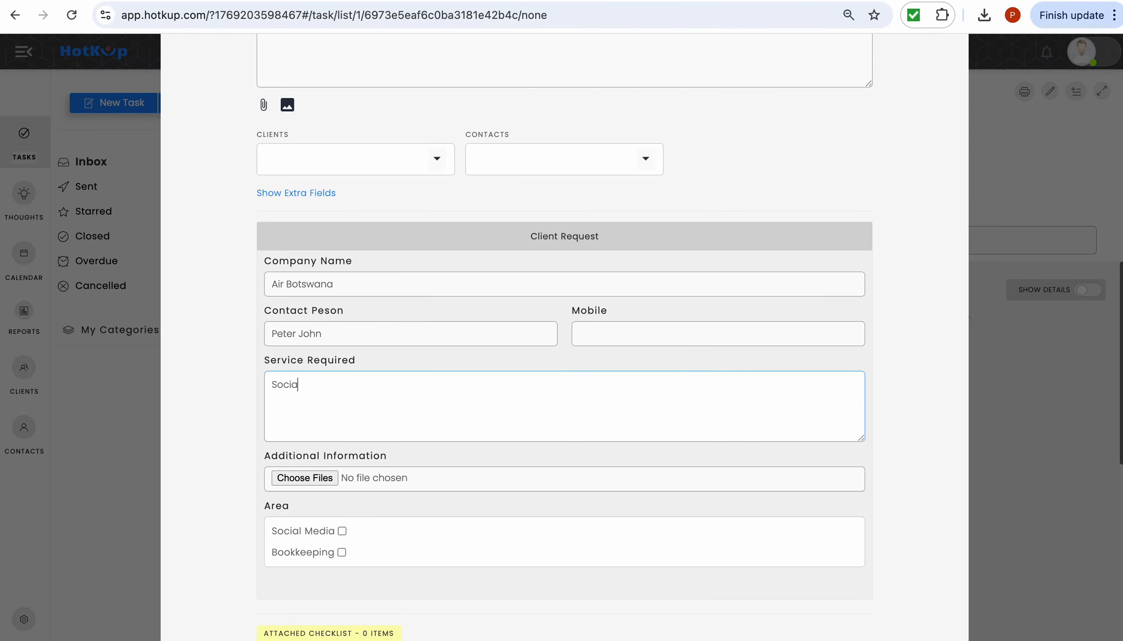
{"action": "type", "text": "l Media post issue."}
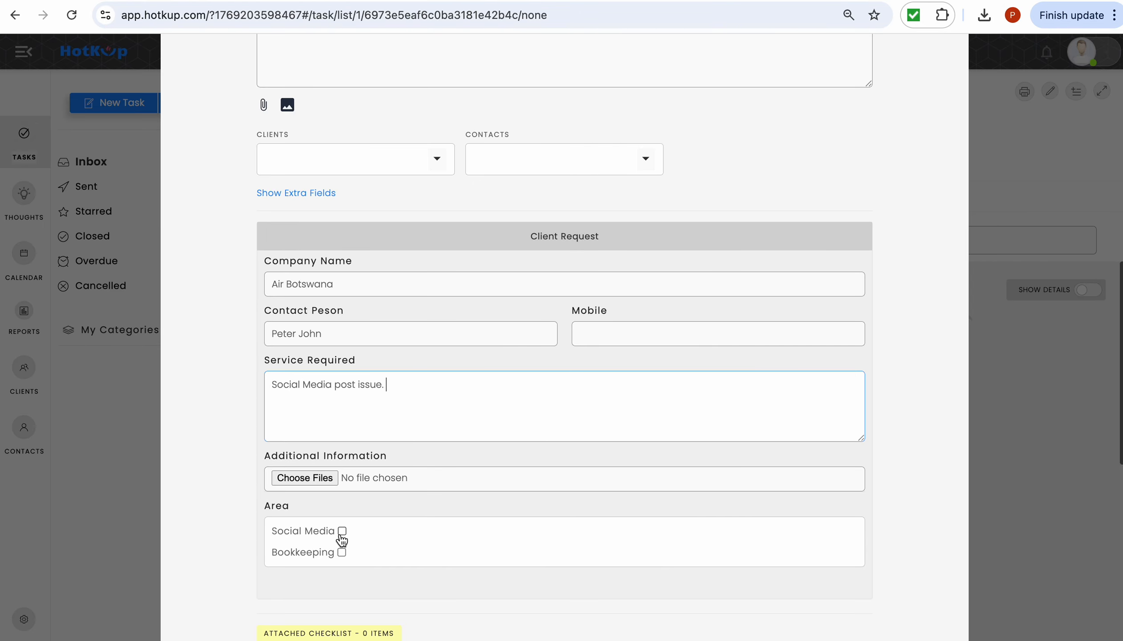
{"action": "left_click", "coordinate": [342, 531]}
{"action": "scroll", "coordinate": [469, 484], "scroll_direction": "down", "scroll_amount": 4}
{"action": "left_click", "coordinate": [702, 557]}
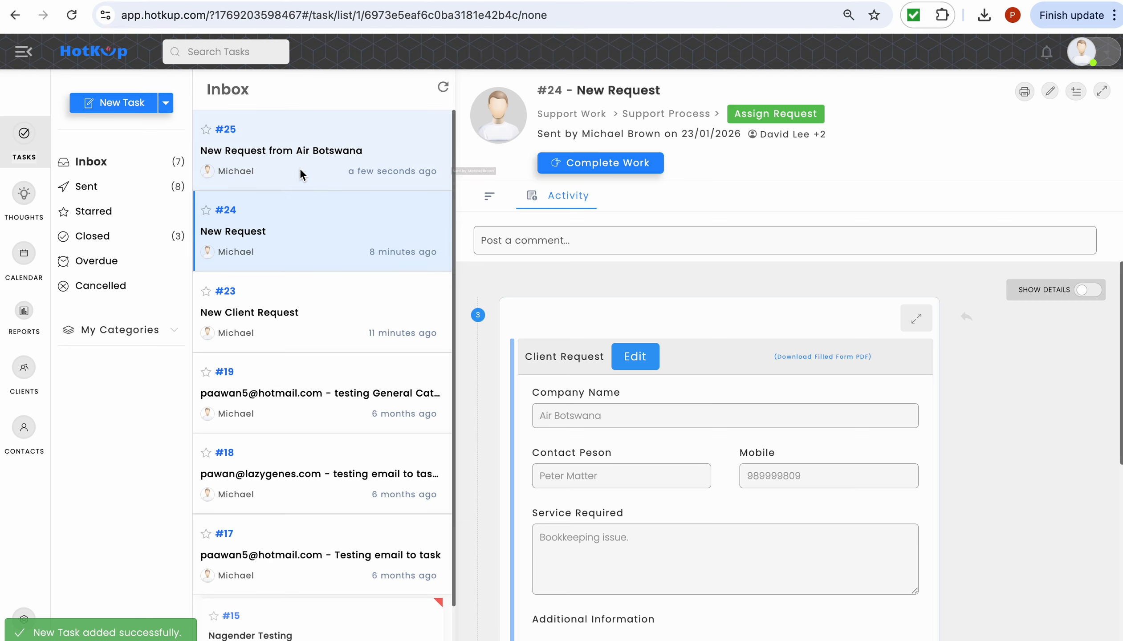
- View the new task #25, then go to the Reports section
{"action": "left_click", "coordinate": [262, 160]}
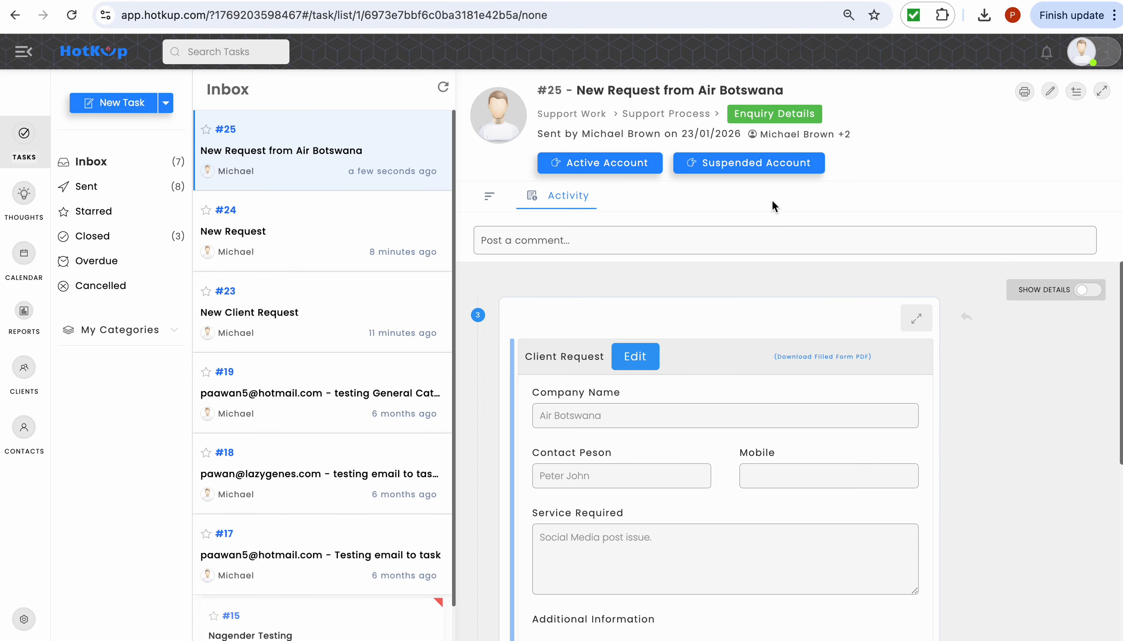
{"action": "left_click", "coordinate": [25, 318]}
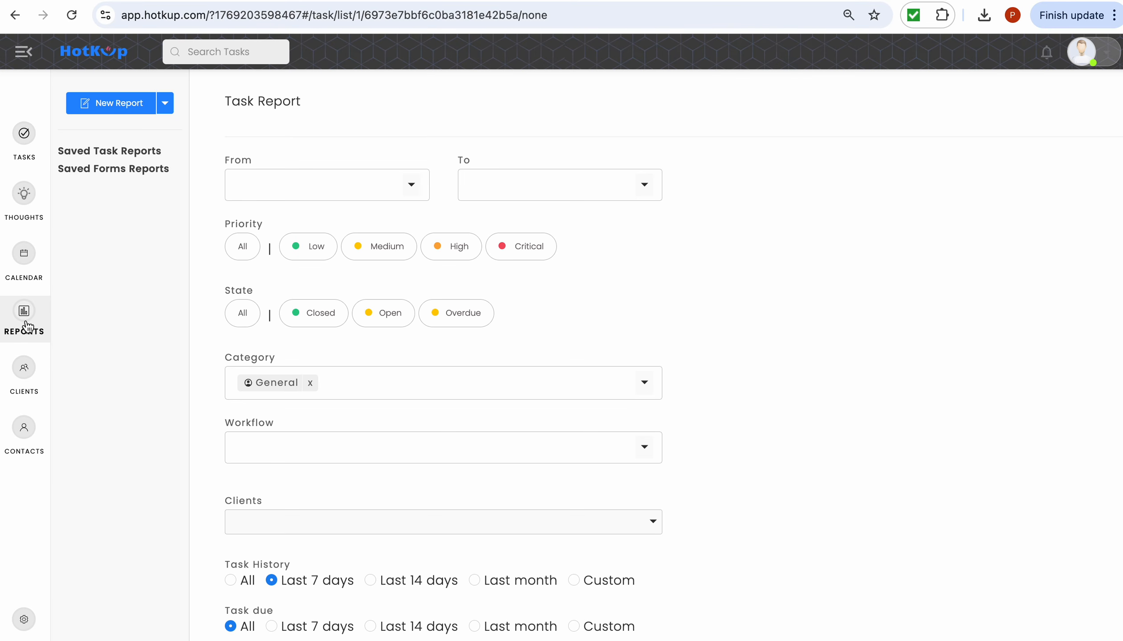
- Include all priorities and states, and replace the General category with Support Work
{"action": "left_click", "coordinate": [246, 252]}
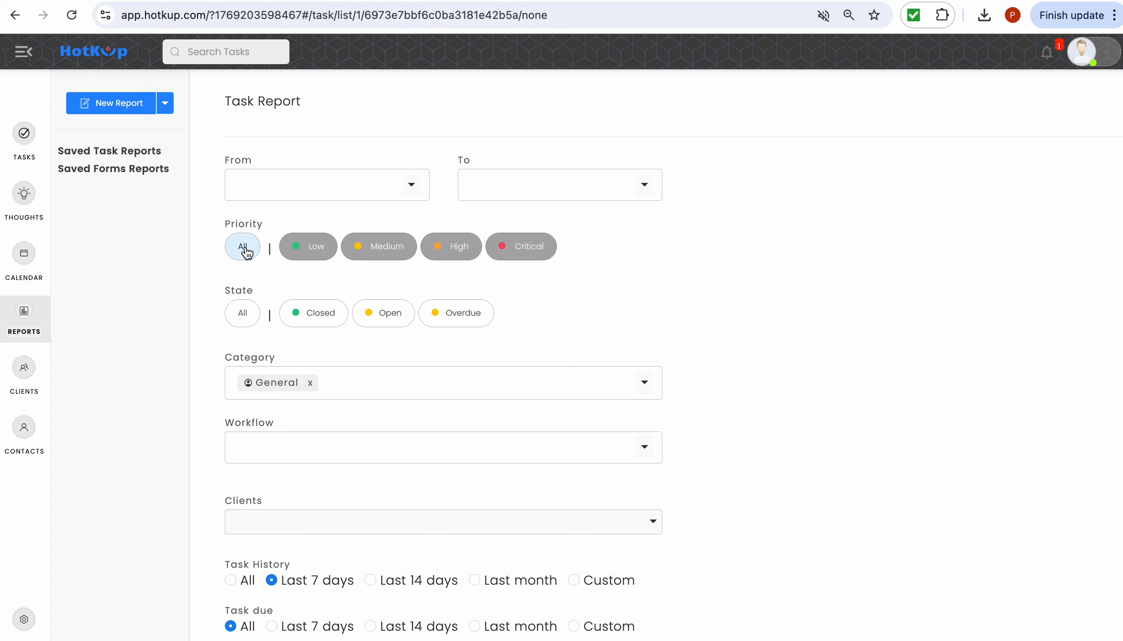
{"action": "left_click", "coordinate": [243, 312]}
{"action": "left_click", "coordinate": [320, 386]}
{"action": "left_click", "coordinate": [343, 383]}
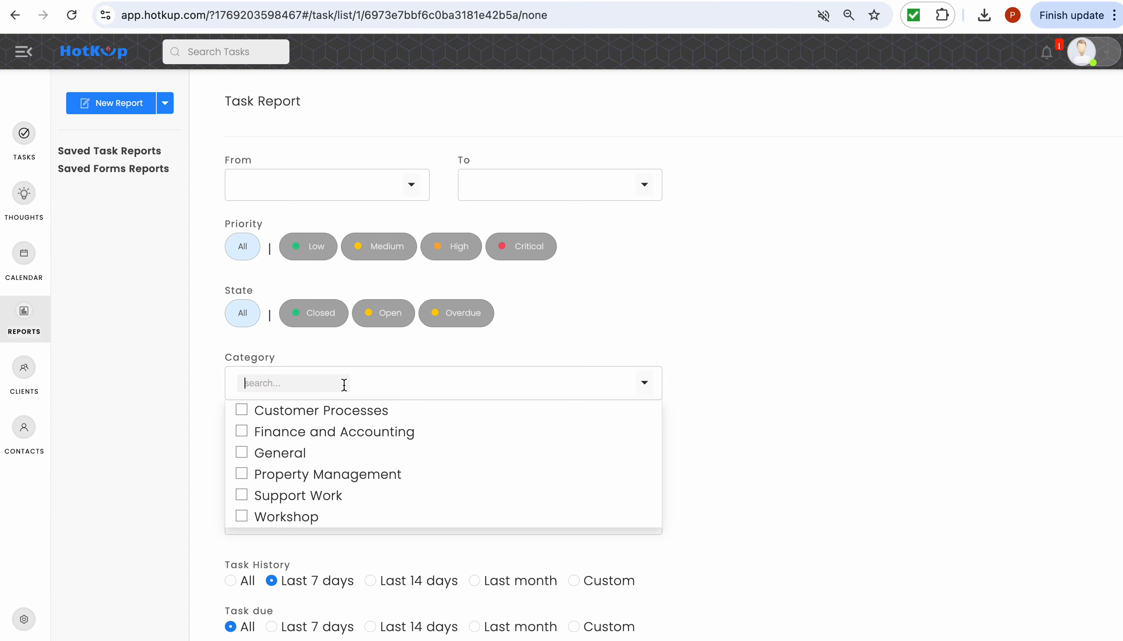
{"action": "left_click", "coordinate": [326, 498]}
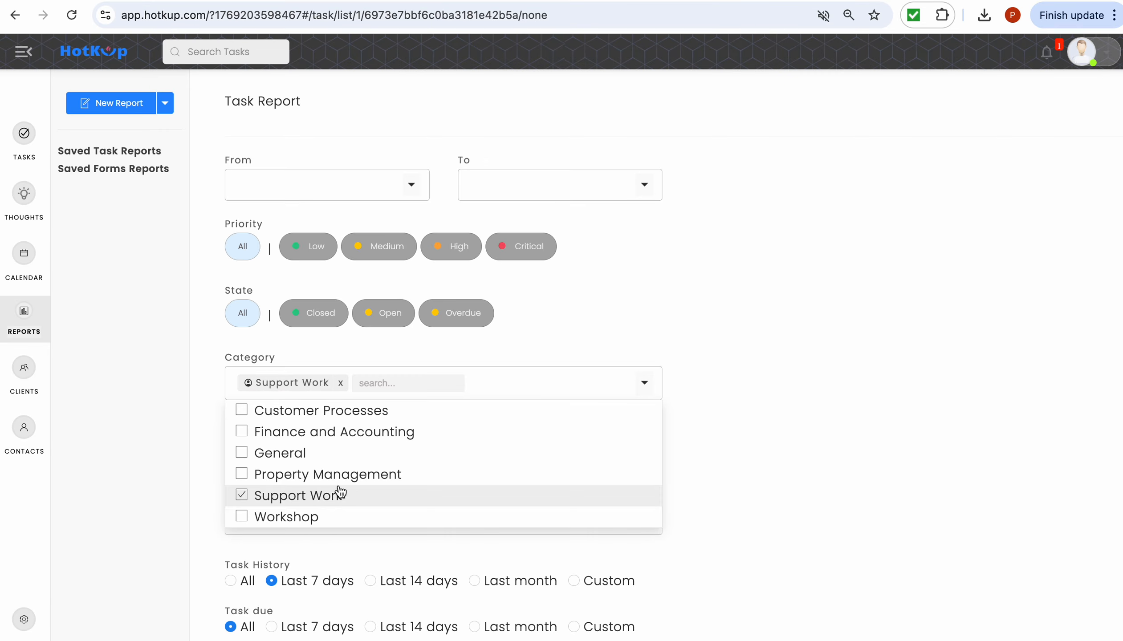
{"action": "left_click", "coordinate": [847, 332]}
- Filter by the Support Process workflow with all task history, and generate the report
{"action": "scroll", "coordinate": [847, 332], "scroll_direction": "down", "scroll_amount": 4}
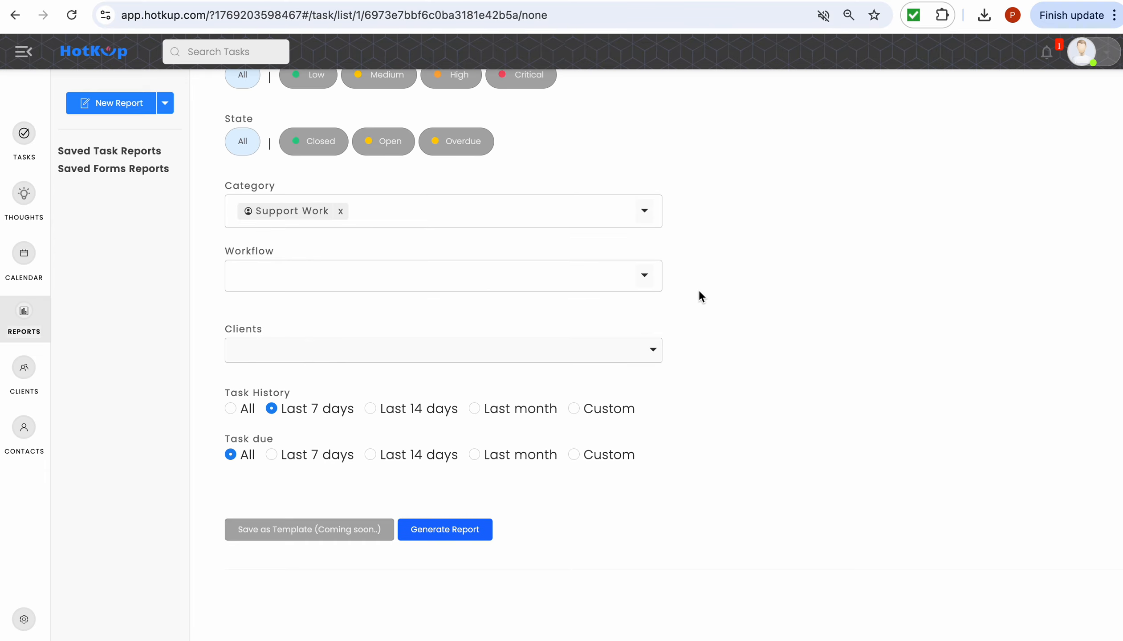
{"action": "left_click", "coordinate": [655, 280]}
{"action": "left_click", "coordinate": [614, 326]}
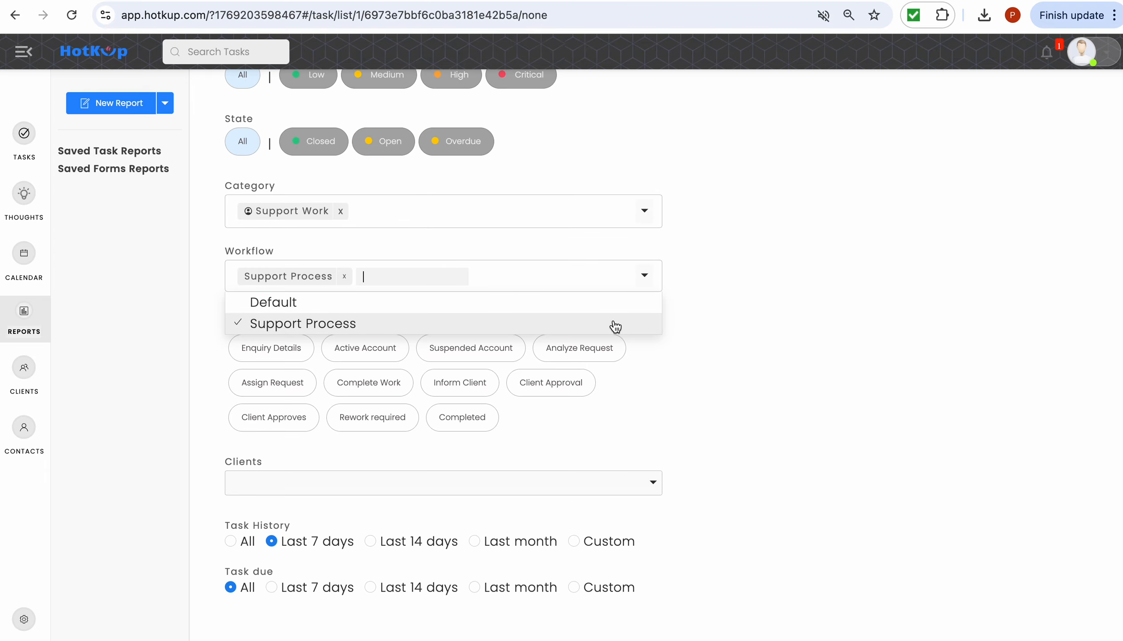
{"action": "left_click", "coordinate": [771, 325]}
{"action": "left_click", "coordinate": [230, 542]}
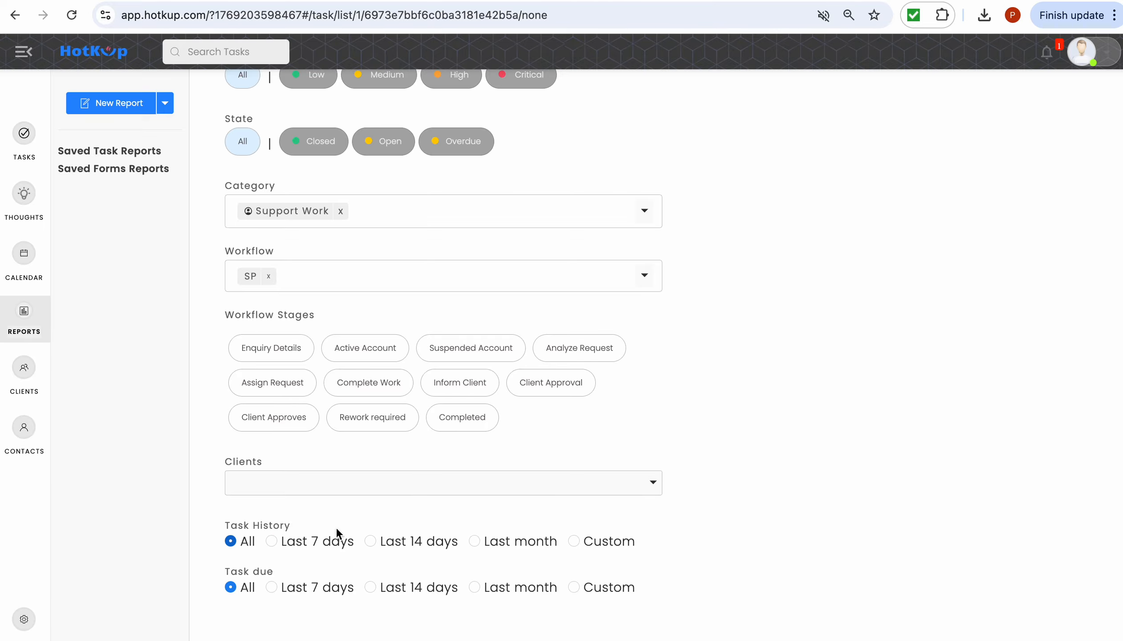
{"action": "scroll", "coordinate": [670, 362], "scroll_direction": "down", "scroll_amount": 3}
{"action": "left_click", "coordinate": [471, 529]}
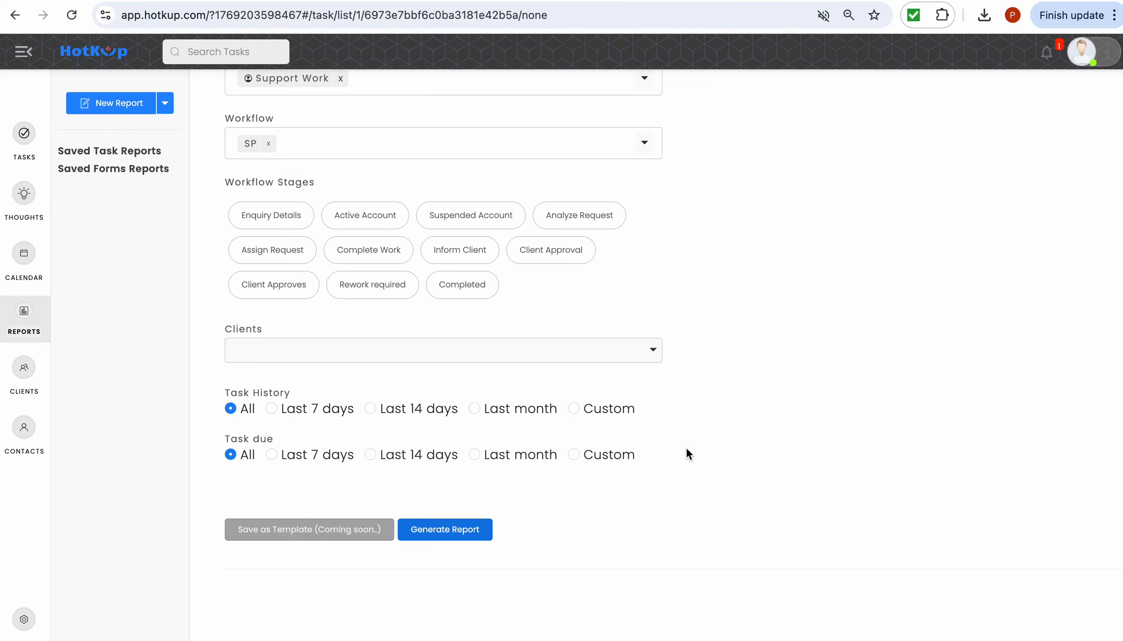
{"action": "scroll", "coordinate": [686, 447], "scroll_direction": "down", "scroll_amount": 7}
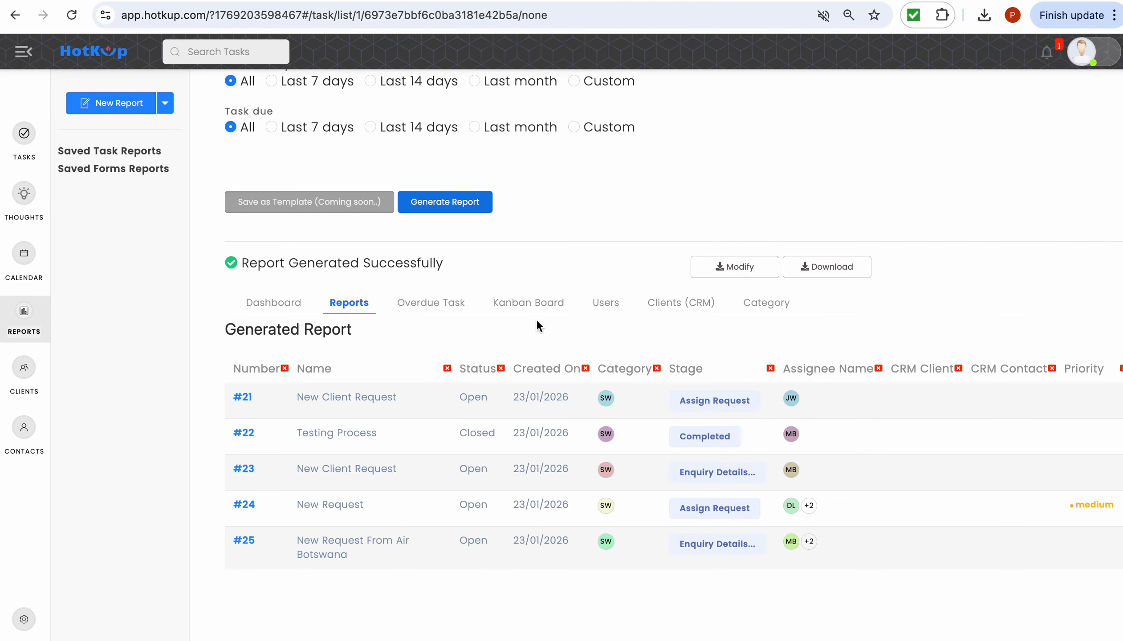
{"action": "left_click", "coordinate": [538, 307]}
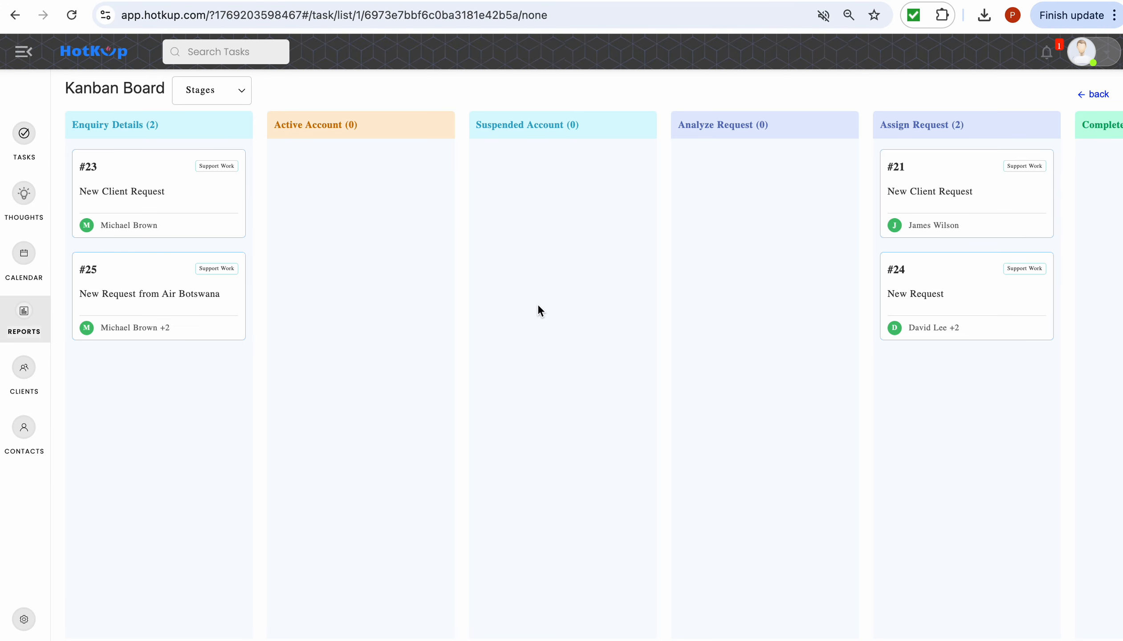
{"action": "scroll", "coordinate": [216, 525], "scroll_direction": "right", "scroll_amount": 10}
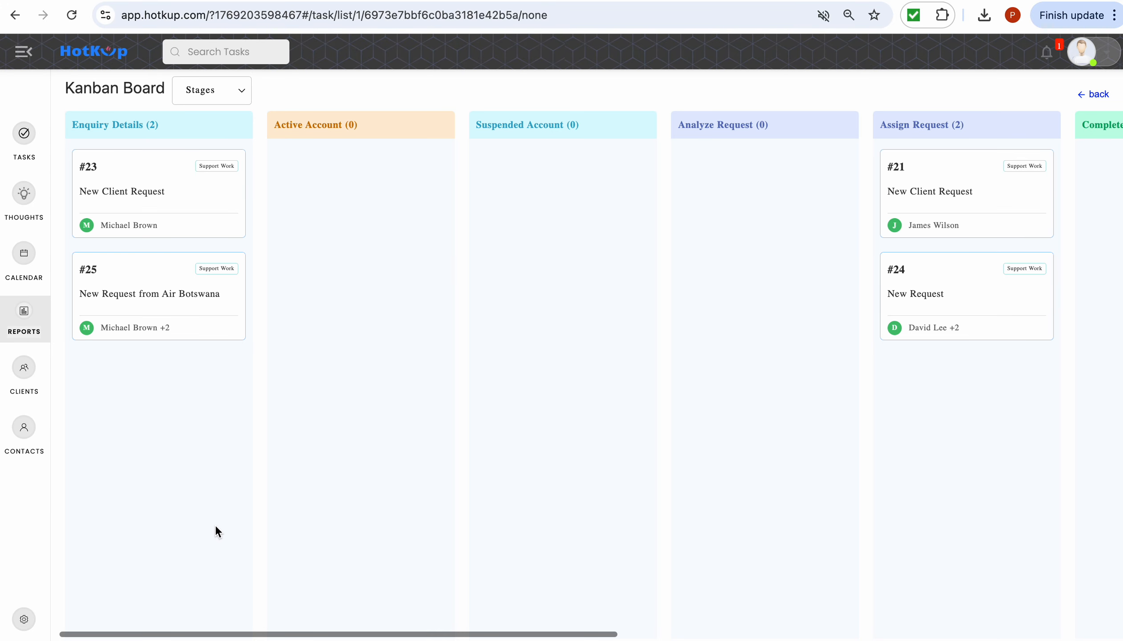
{"action": "scroll", "coordinate": [215, 525], "scroll_direction": "right", "scroll_amount": 13}
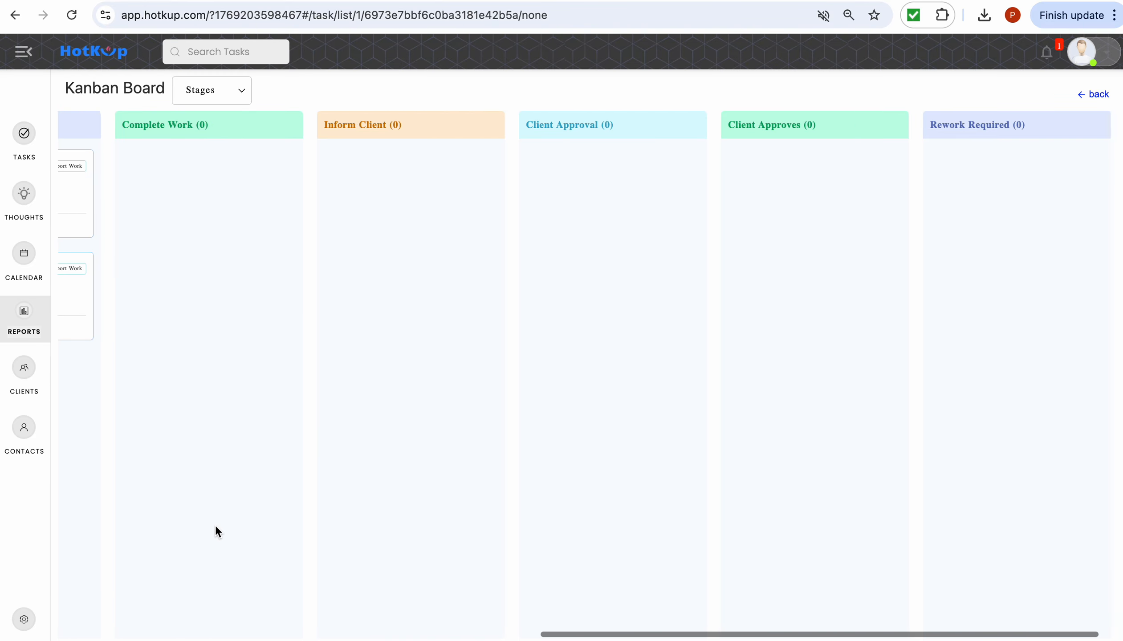
{"action": "scroll", "coordinate": [215, 525], "scroll_direction": "left", "scroll_amount": 17}
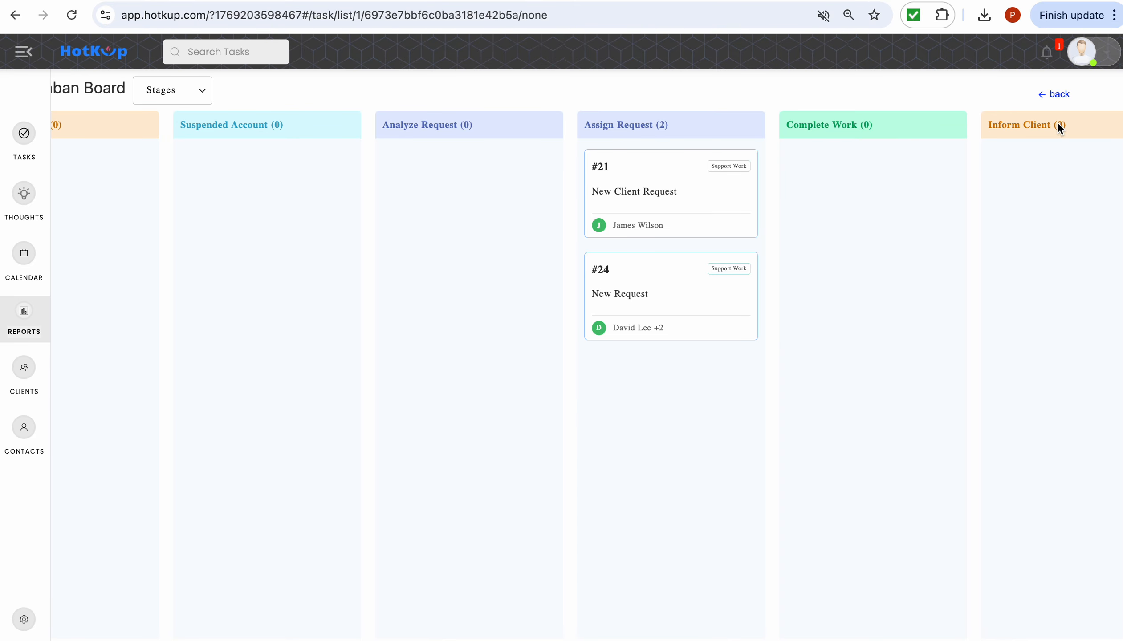
{"action": "left_click", "coordinate": [1053, 93]}
{"action": "scroll", "coordinate": [698, 334], "scroll_direction": "down", "scroll_amount": 6}
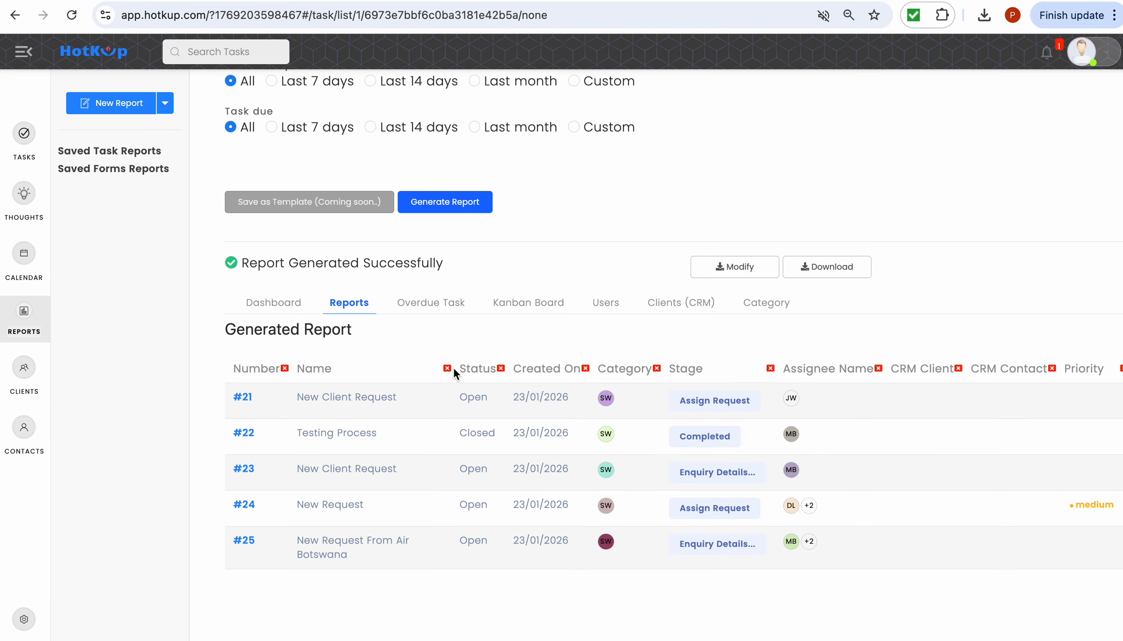
{"action": "left_click", "coordinate": [284, 308]}
{"action": "scroll", "coordinate": [569, 309], "scroll_direction": "down", "scroll_amount": 20}
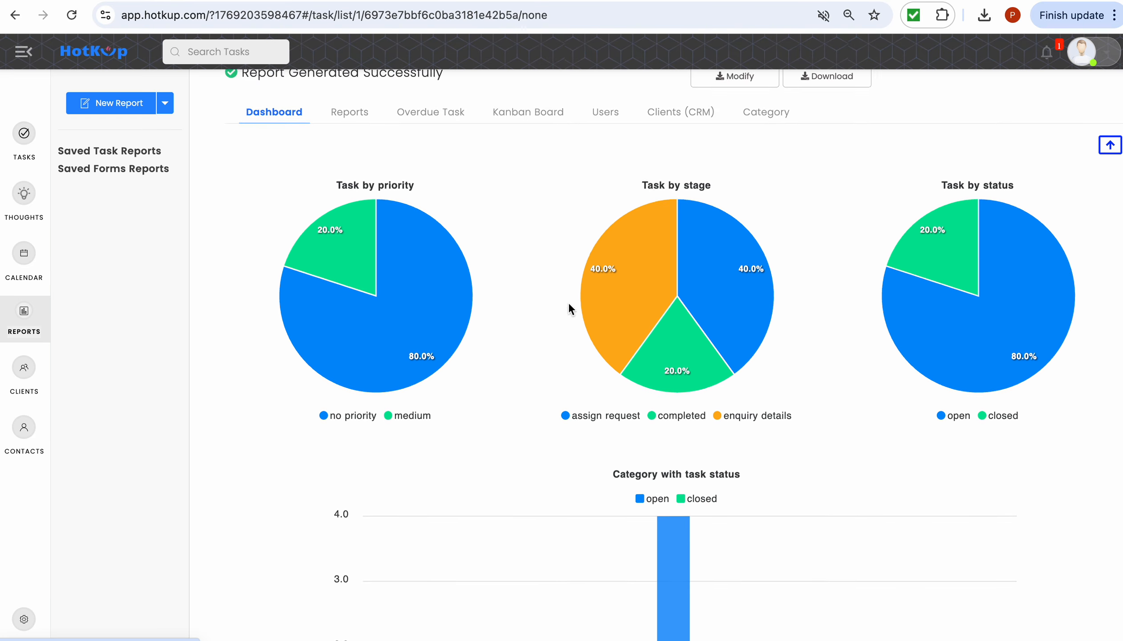
{"action": "scroll", "coordinate": [568, 303], "scroll_direction": "down", "scroll_amount": 2}
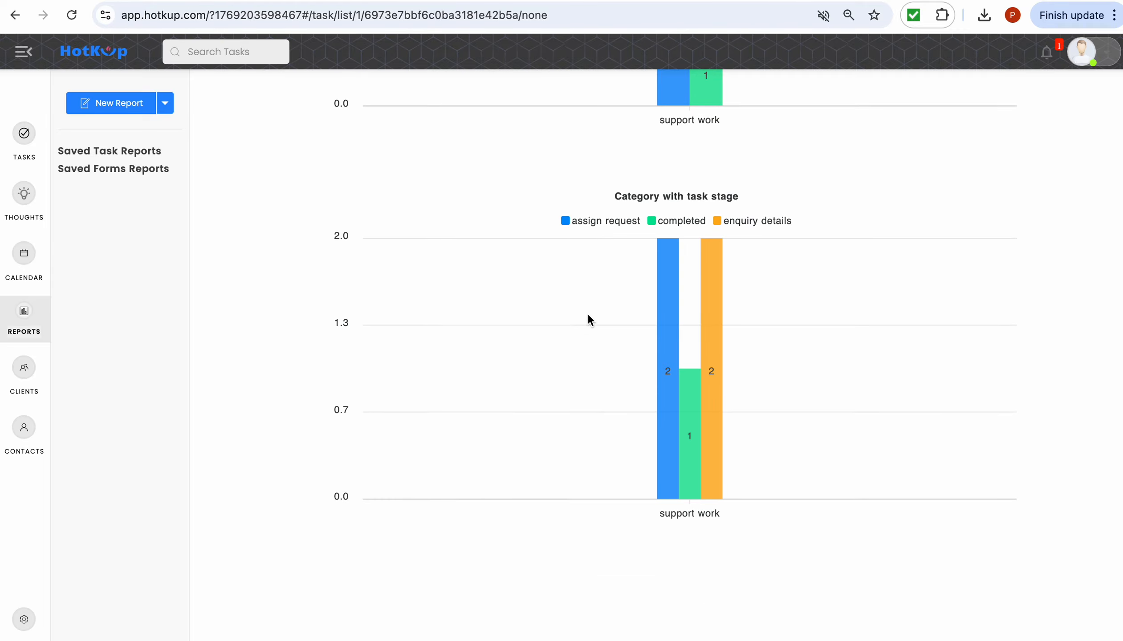
{"action": "scroll", "coordinate": [713, 401], "scroll_direction": "down", "scroll_amount": 1}
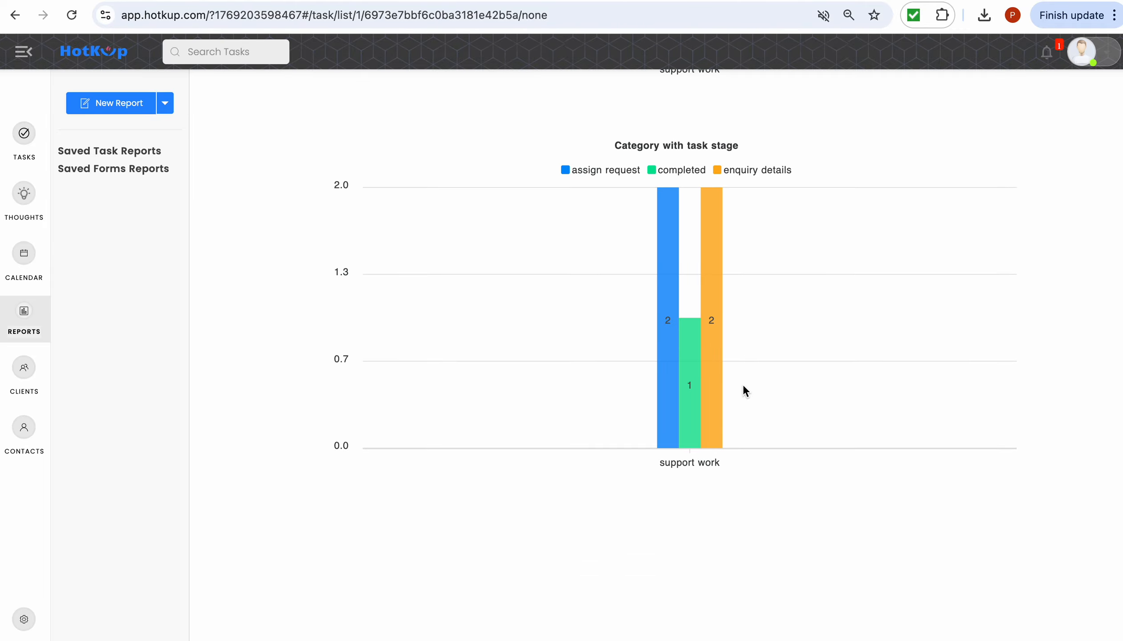
{"action": "scroll", "coordinate": [743, 386], "scroll_direction": "up", "scroll_amount": 20}
{"action": "scroll", "coordinate": [743, 388], "scroll_direction": "up", "scroll_amount": 4}
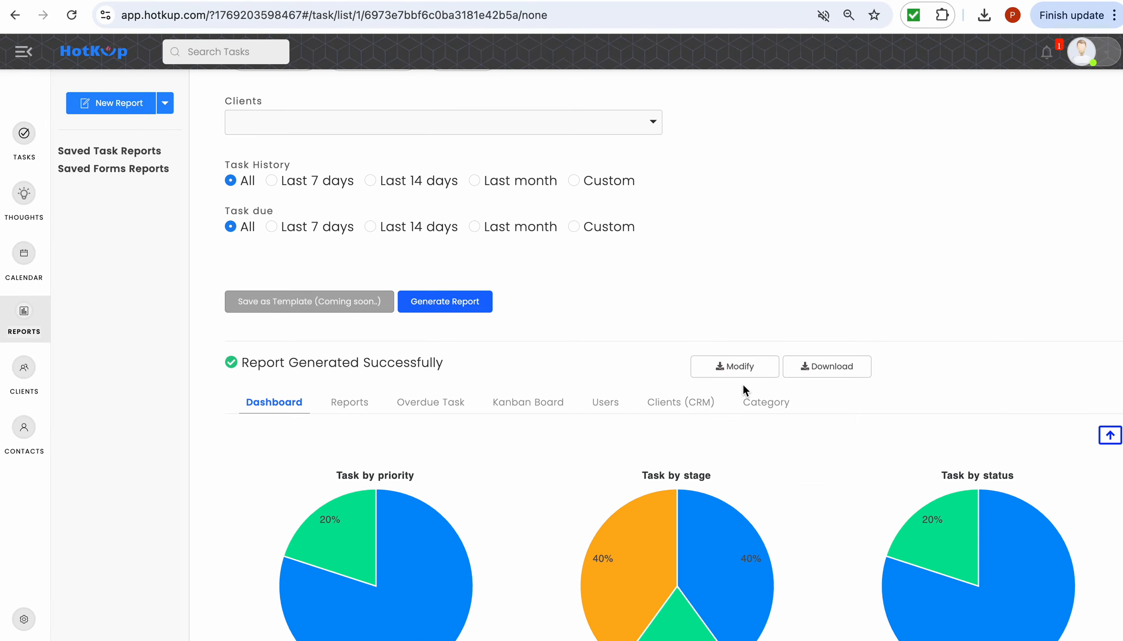
{"action": "left_click", "coordinate": [352, 405]}
{"action": "scroll", "coordinate": [486, 435], "scroll_direction": "down", "scroll_amount": 2}
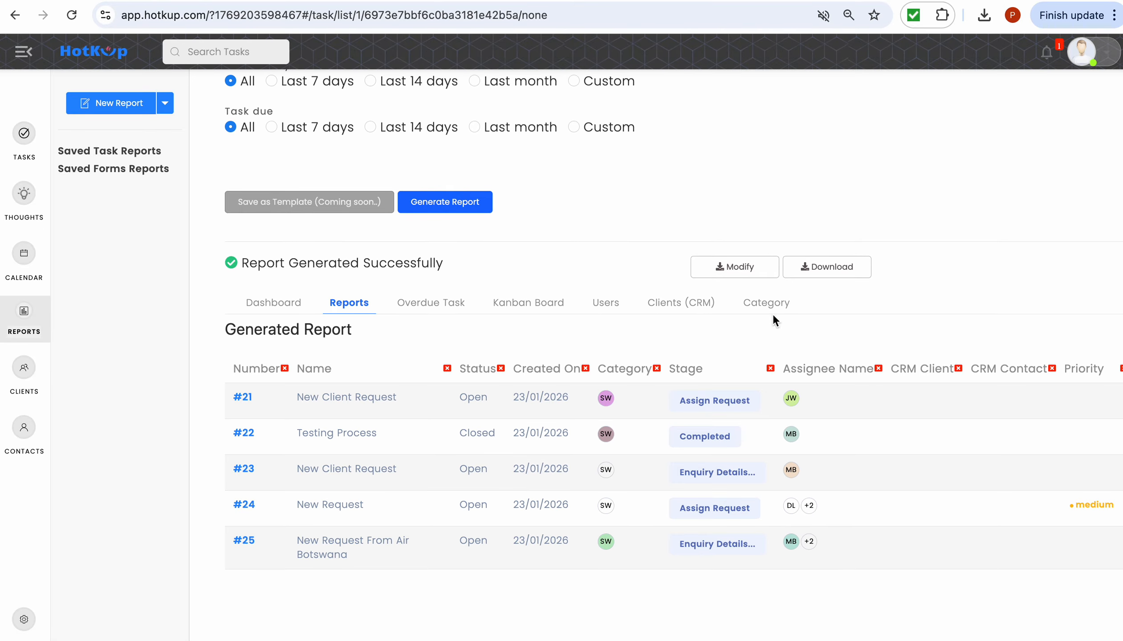
- Cancel the report download and remove the Number column from the report
{"action": "left_click", "coordinate": [809, 266]}
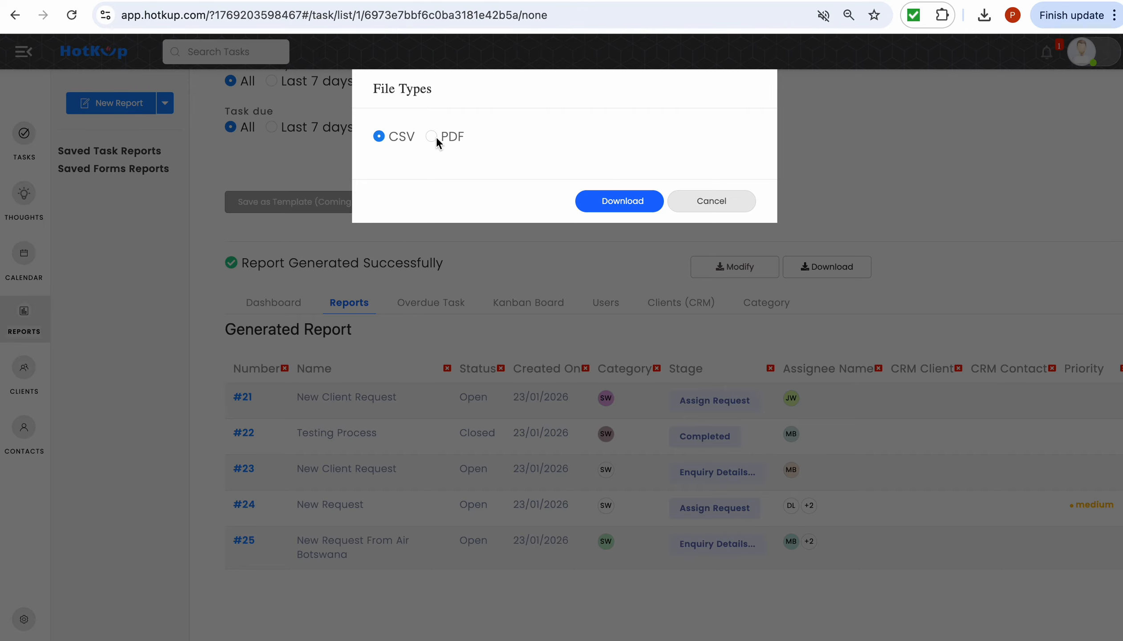
{"action": "left_click", "coordinate": [712, 201]}
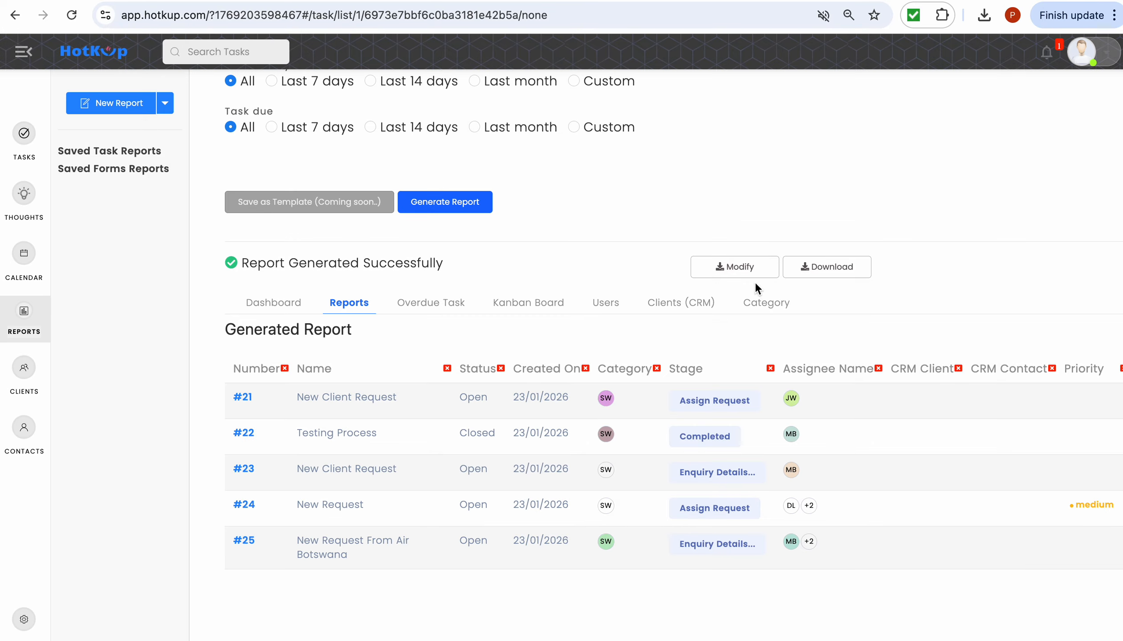
{"action": "left_click", "coordinate": [745, 269]}
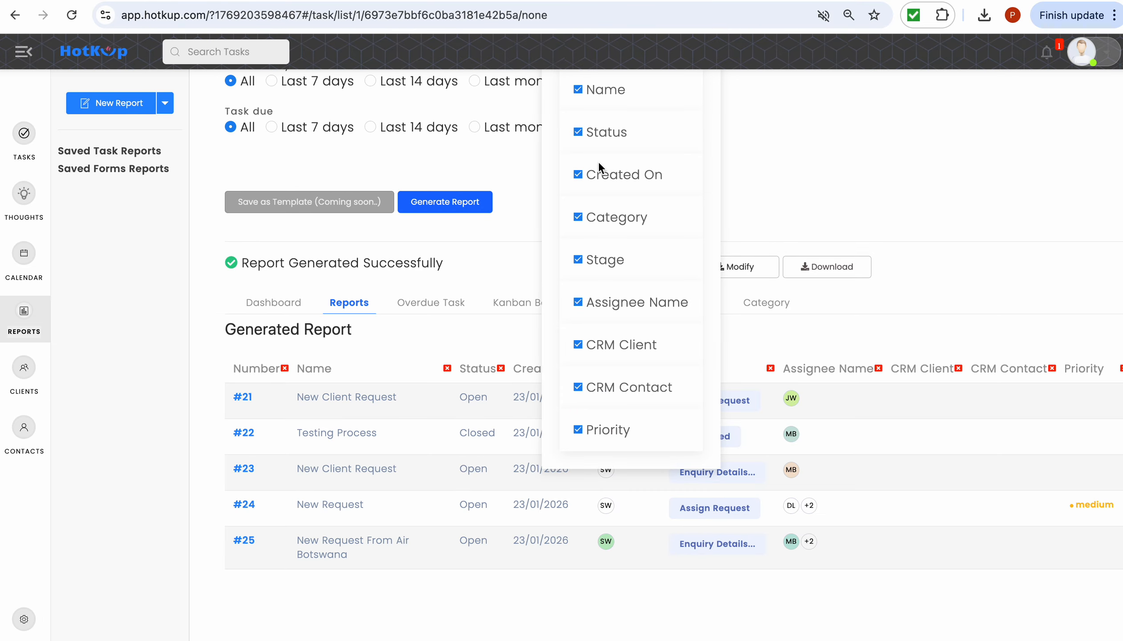
{"action": "scroll", "coordinate": [599, 162], "scroll_direction": "up", "scroll_amount": 4}
{"action": "left_click", "coordinate": [577, 239]}
{"action": "scroll", "coordinate": [720, 254], "scroll_direction": "down", "scroll_amount": 2}
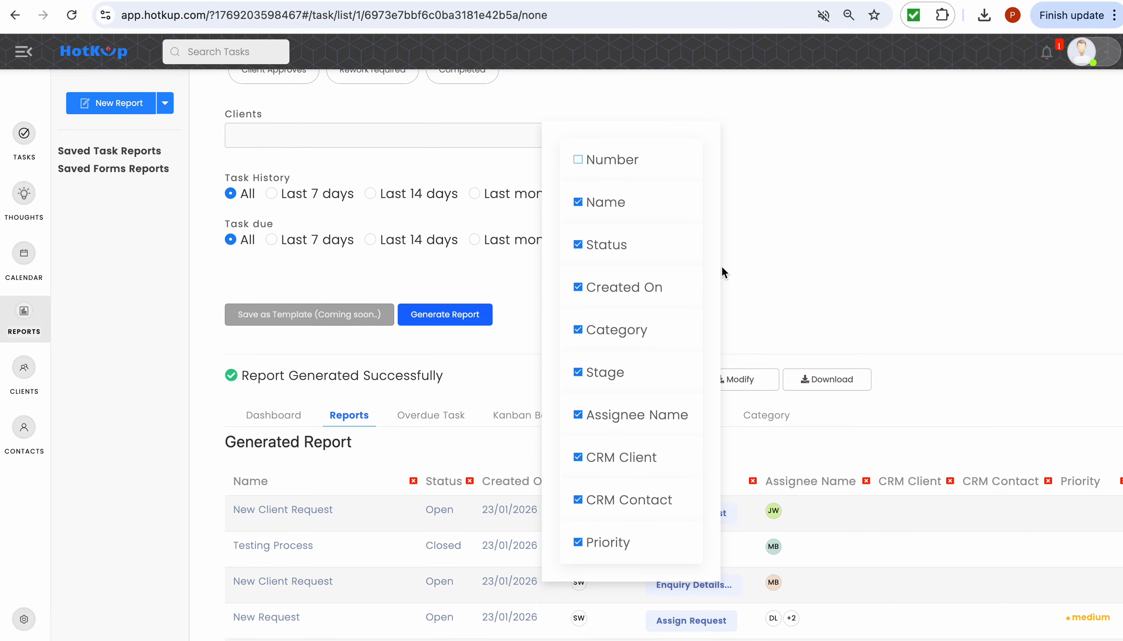
{"action": "scroll", "coordinate": [721, 265], "scroll_direction": "down", "scroll_amount": 1}
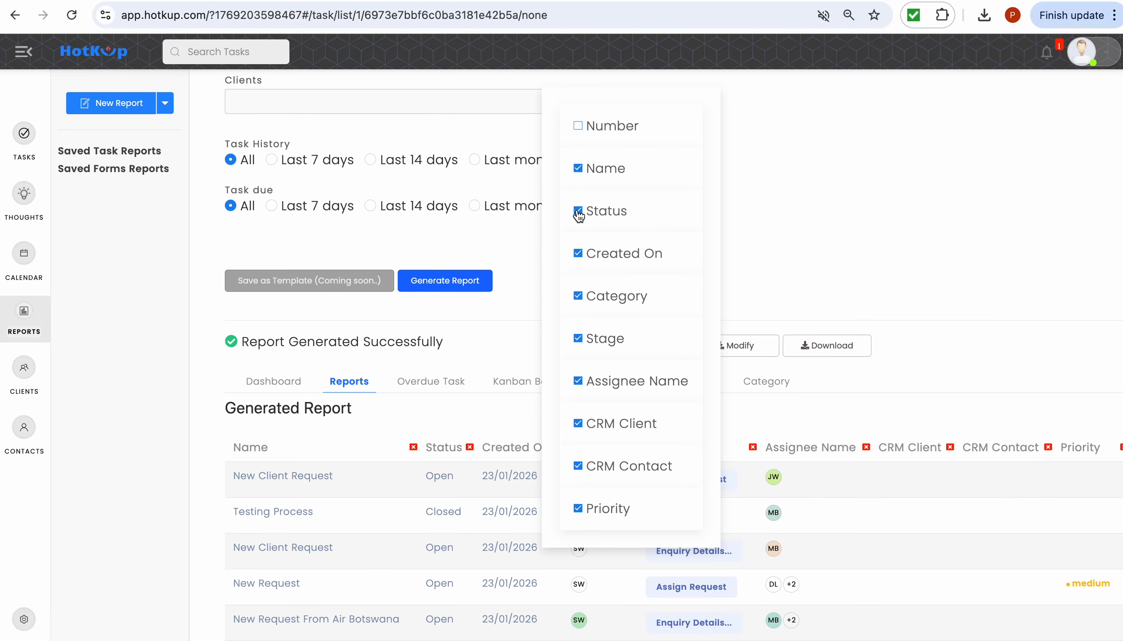
- Remove the Category column and move Assignee Name to the first column
{"action": "left_click", "coordinate": [578, 255]}
{"action": "scroll", "coordinate": [624, 280], "scroll_direction": "down", "scroll_amount": 1}
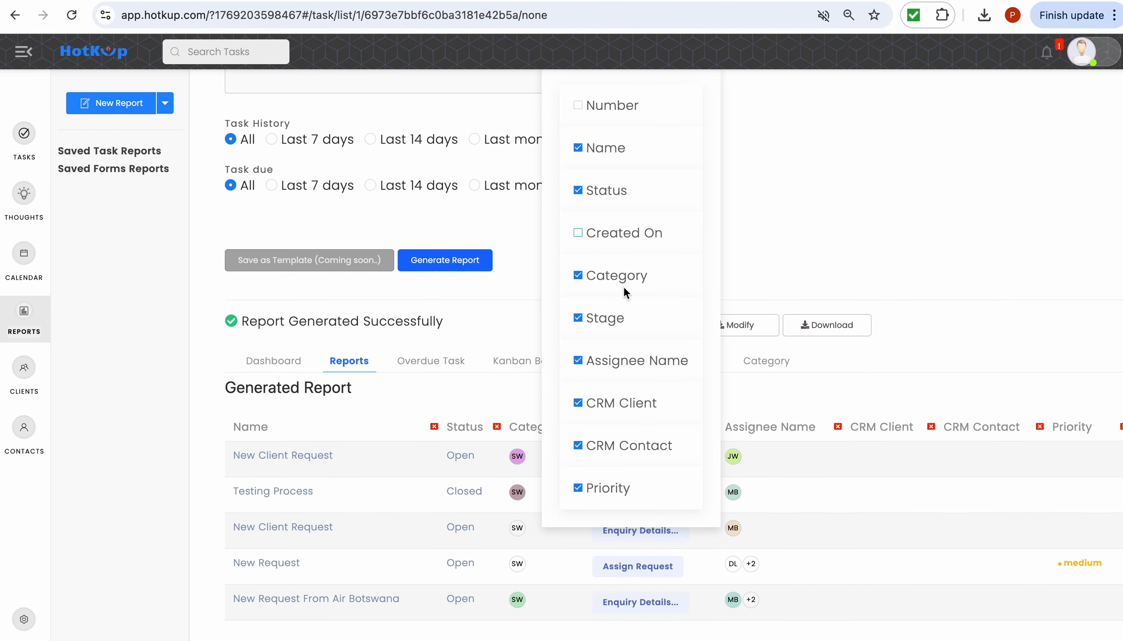
{"action": "left_click", "coordinate": [585, 232]}
{"action": "left_click", "coordinate": [579, 274]}
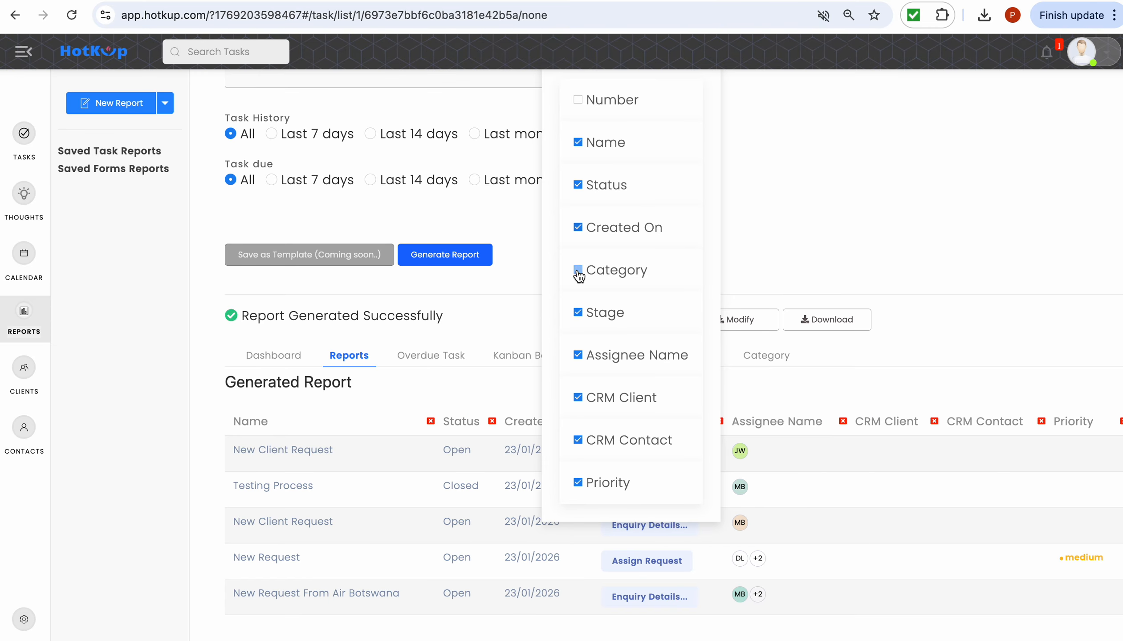
{"action": "left_click_drag", "start_coordinate": [620, 358], "coordinate": [622, 151]}
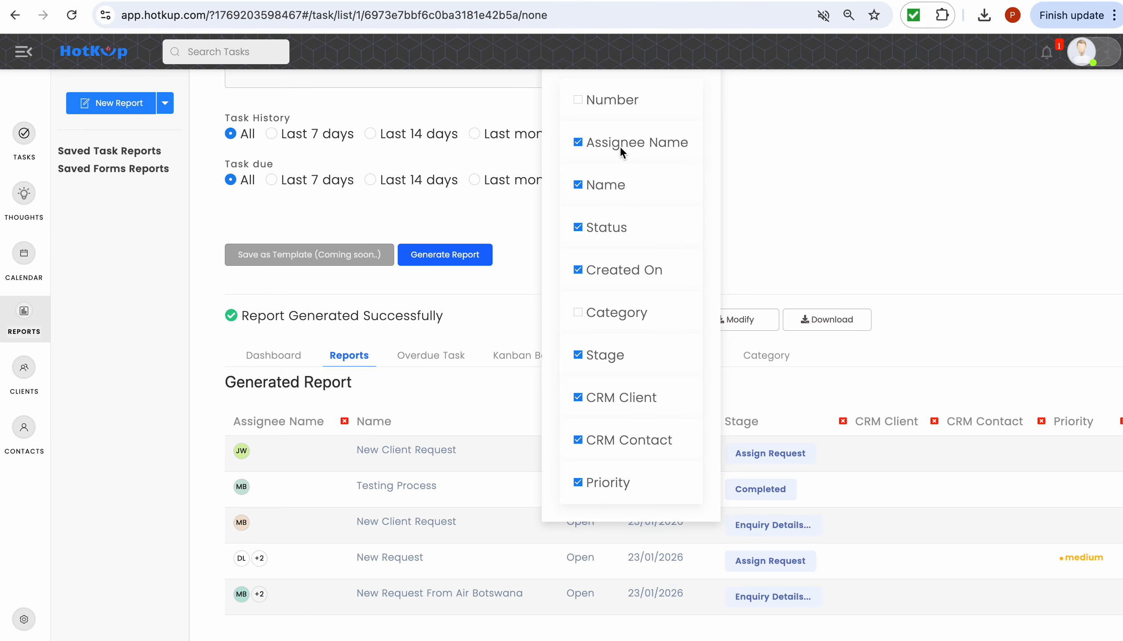
{"action": "left_click", "coordinate": [823, 181]}
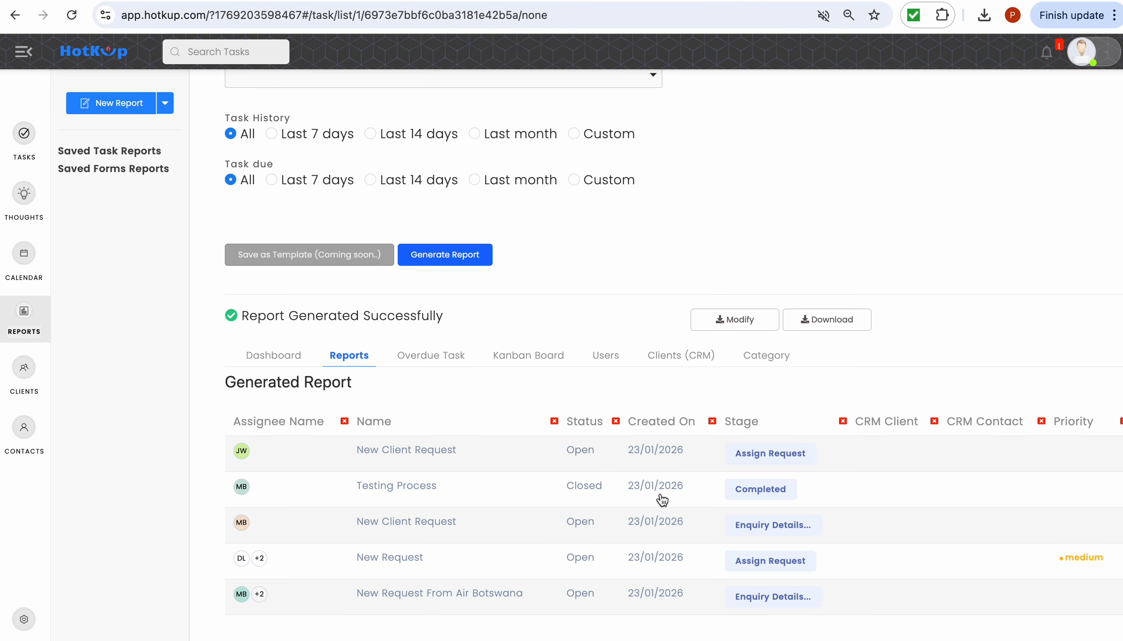
{"action": "scroll", "coordinate": [641, 534], "scroll_direction": "down", "scroll_amount": 1}
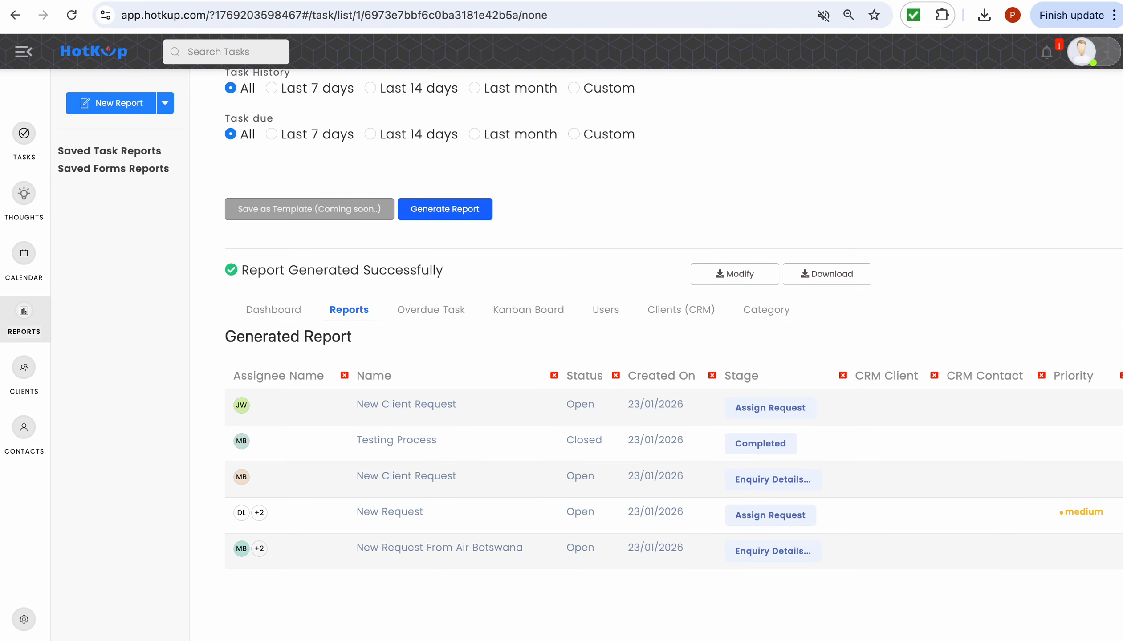